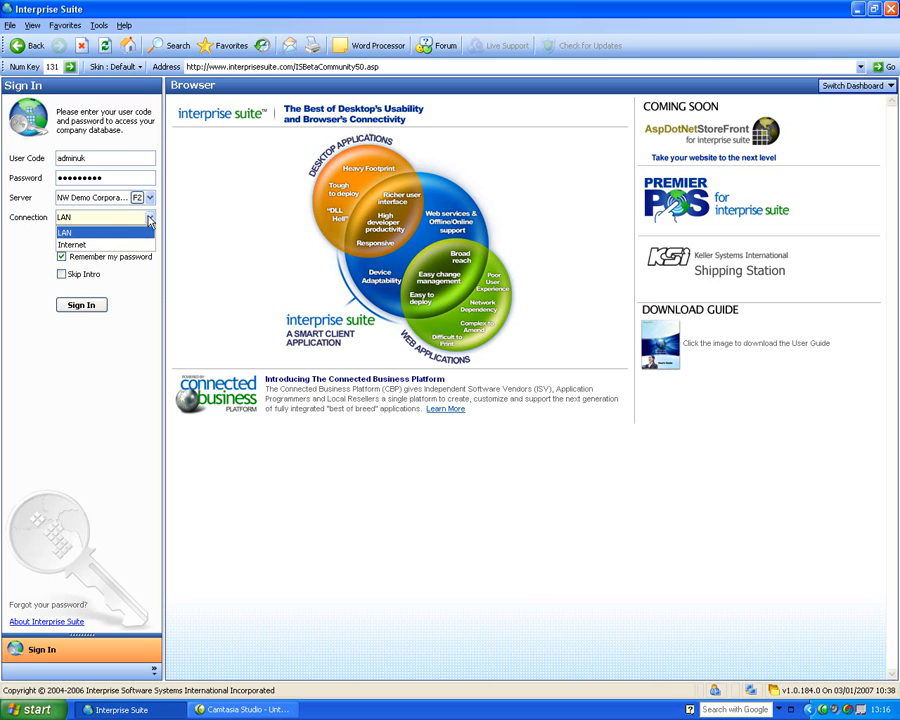
Sign in to the company database over the LAN connection and open the 200 Customer module
click(83, 231)
click(83, 306)
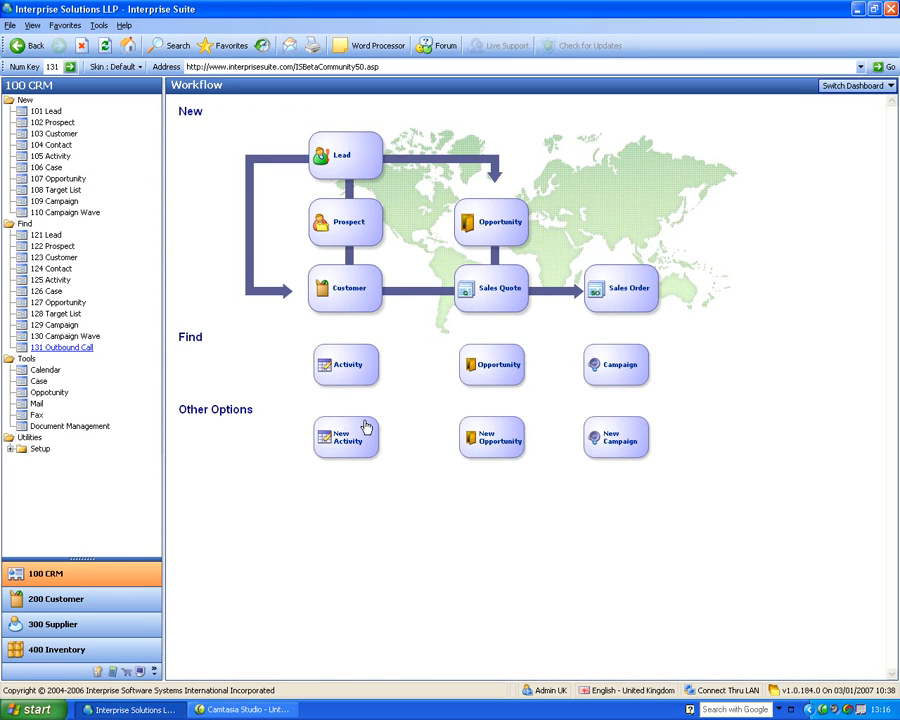
click(104, 598)
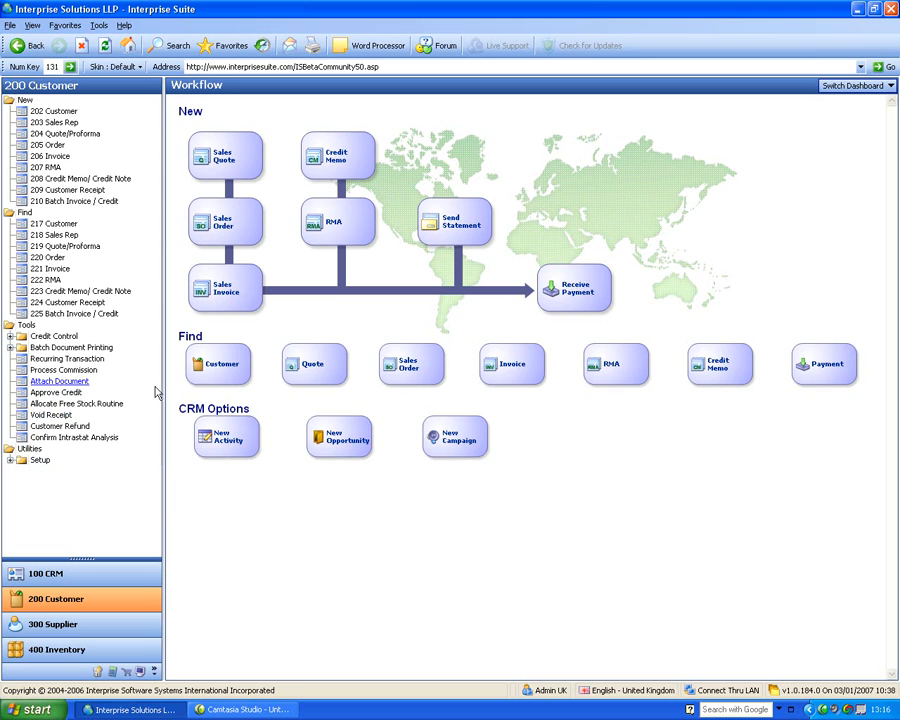
Find the active customer An Example UK Company Ltd and open its record
click(44, 226)
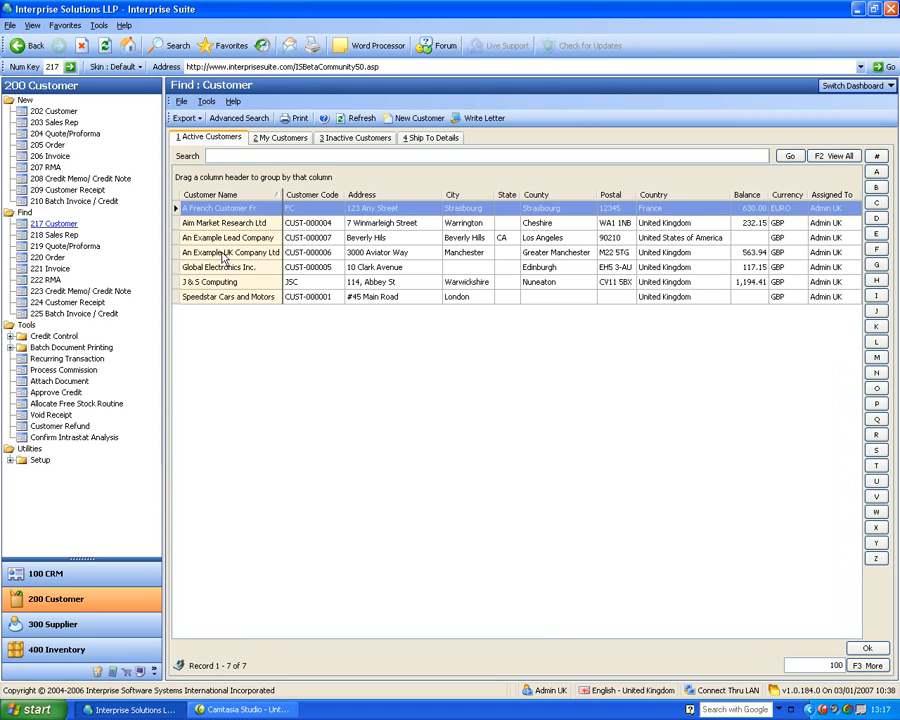
click(240, 253)
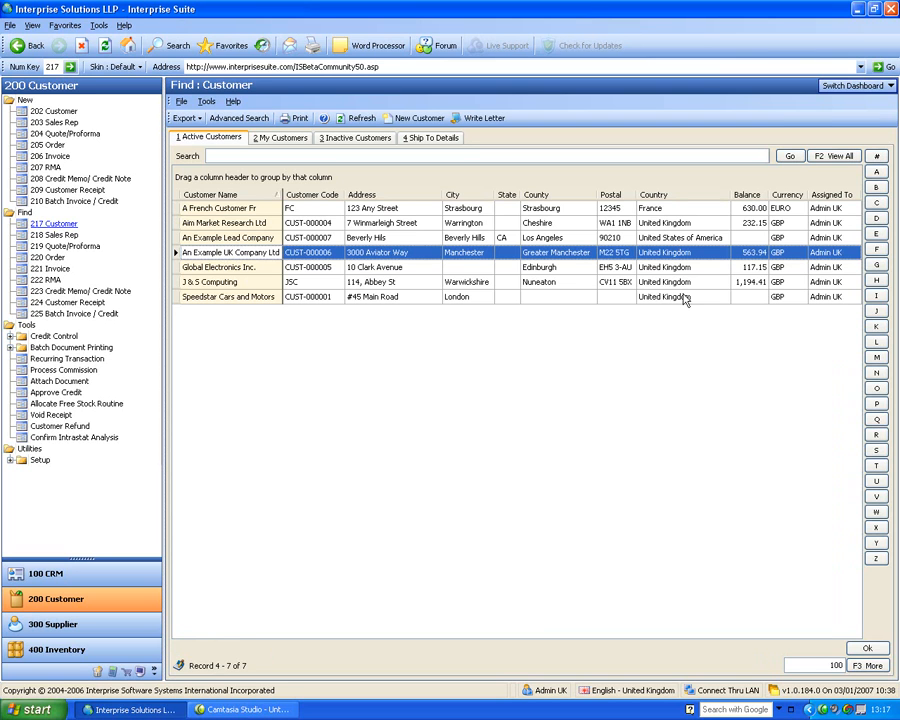
double_click(237, 253)
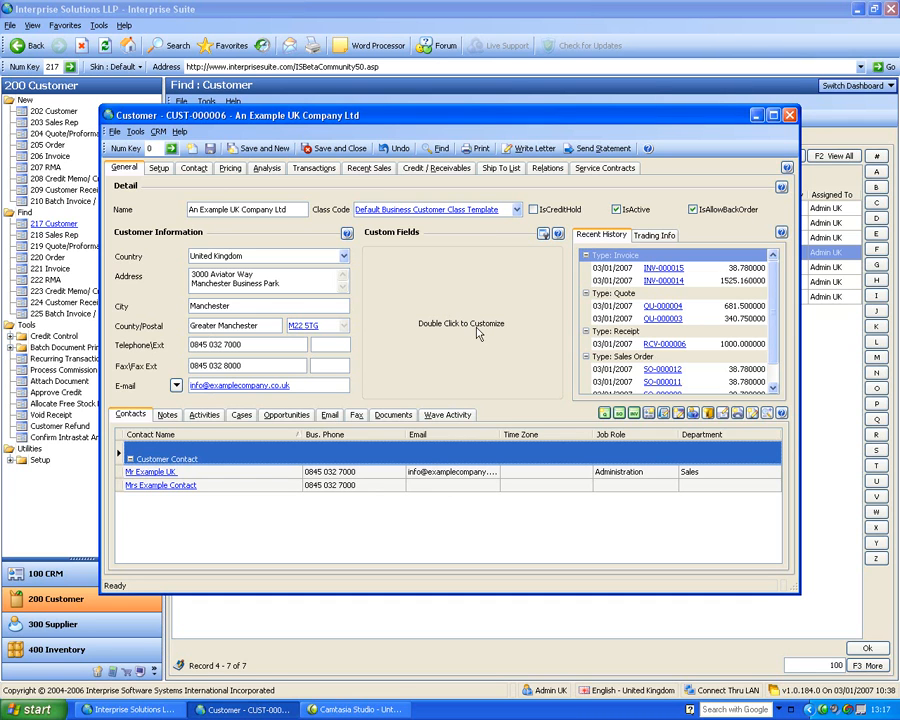
Add the TurnOver and NumberOfEmployees fields to the customer's Custom Fields area and save the field design and layout
double_click(474, 330)
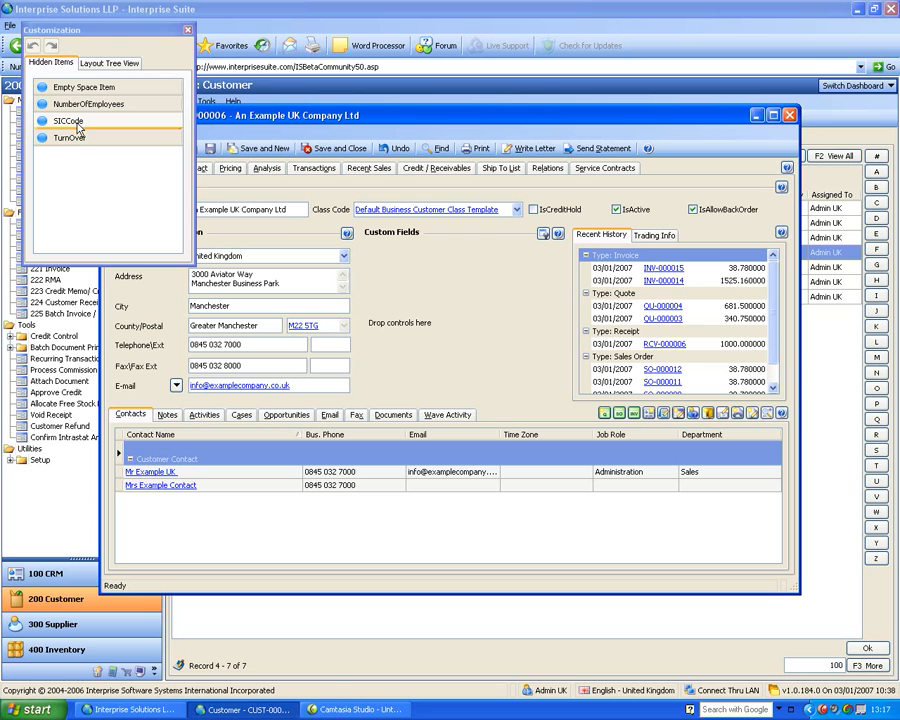
drag(69, 137, 420, 300)
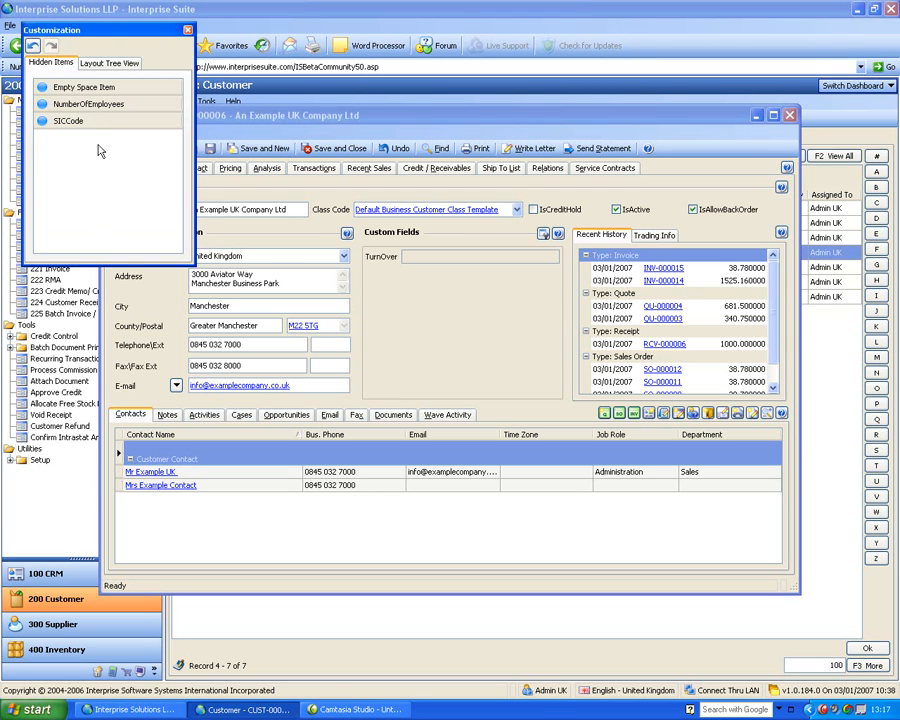
drag(70, 104, 415, 370)
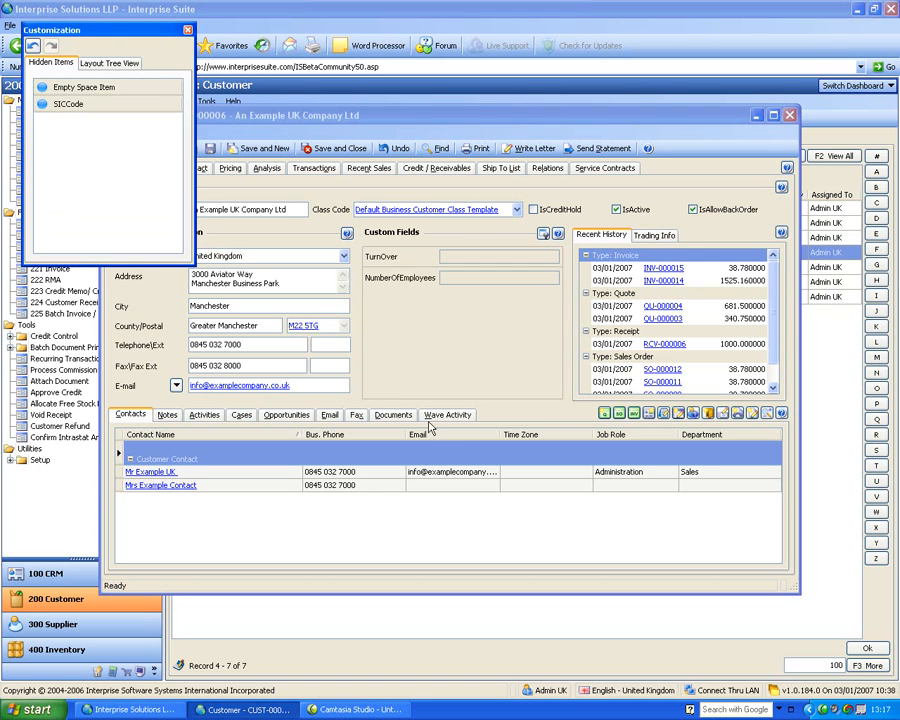
click(187, 30)
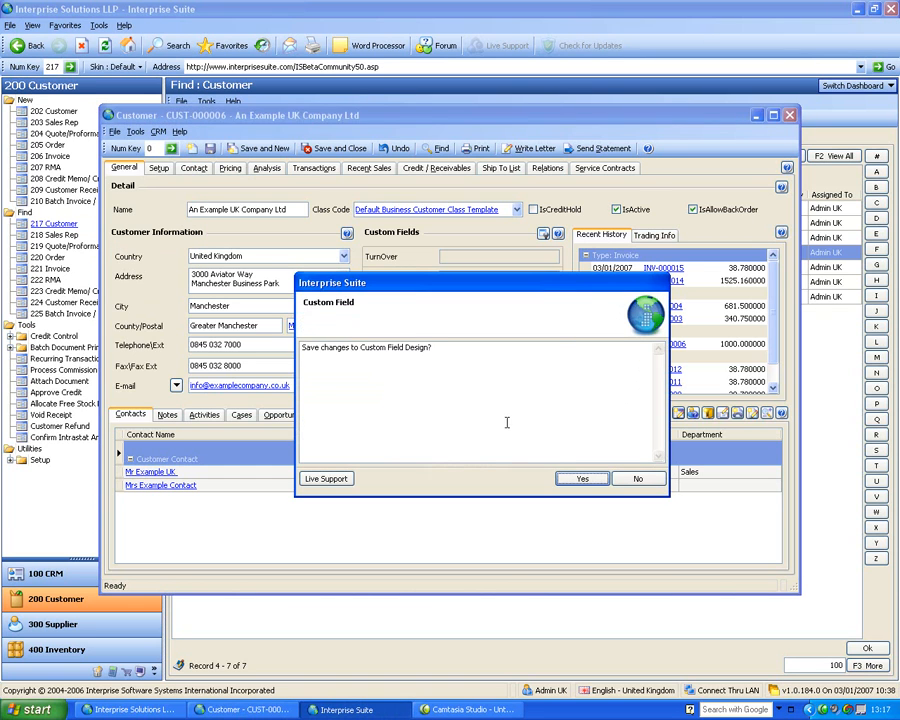
key(Return)
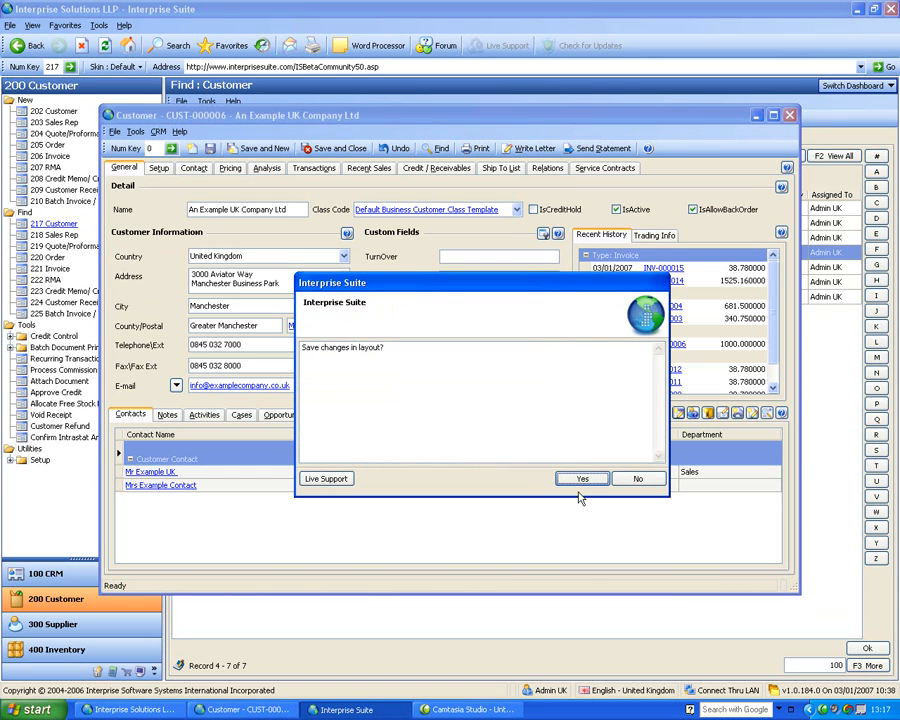
key(Return)
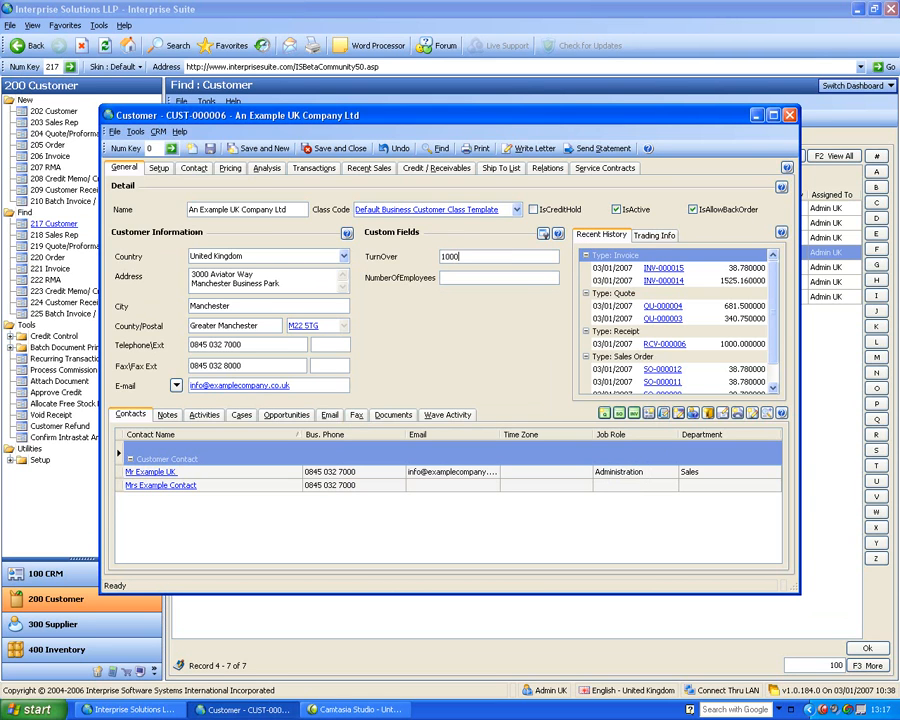
Fill in the custom fields with a TurnOver of 100000 and a NumberOfEmployees of 10
click(442, 277)
key(Tab)
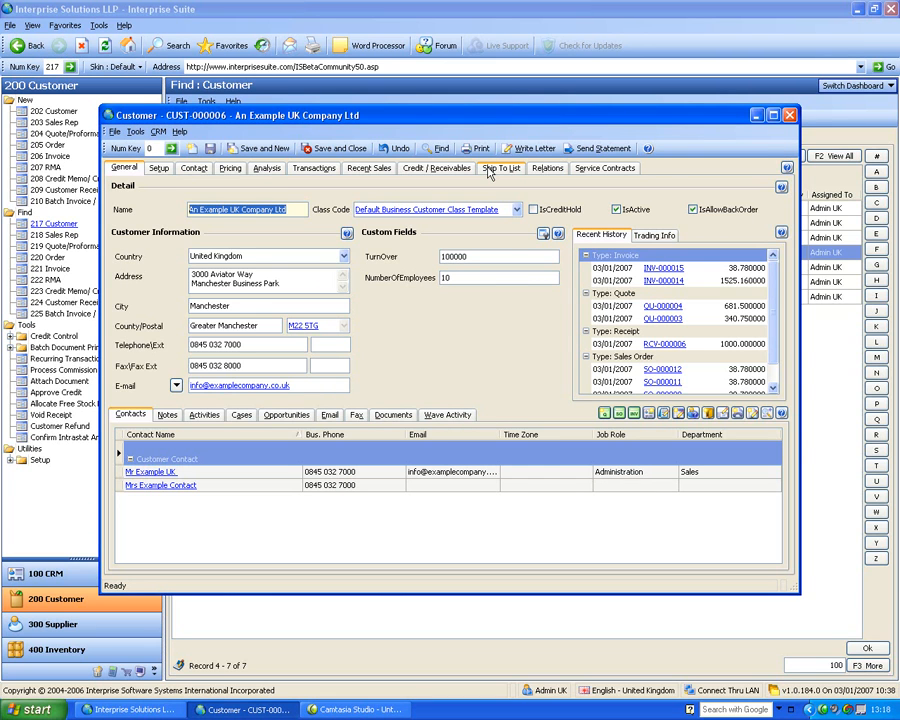
View the customer's trading information, and return to the recent history
click(655, 237)
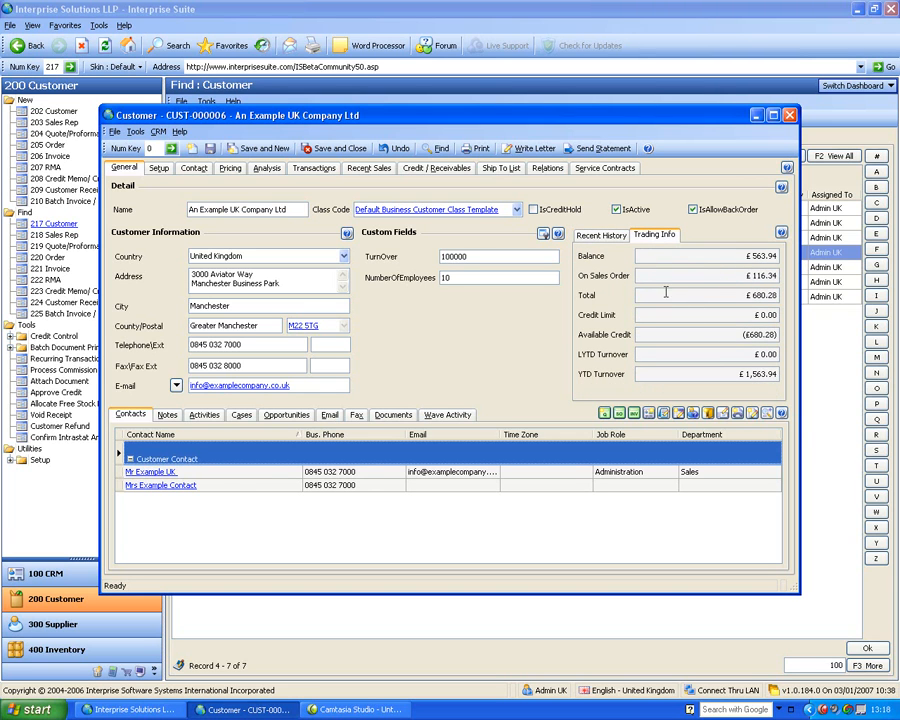
click(604, 236)
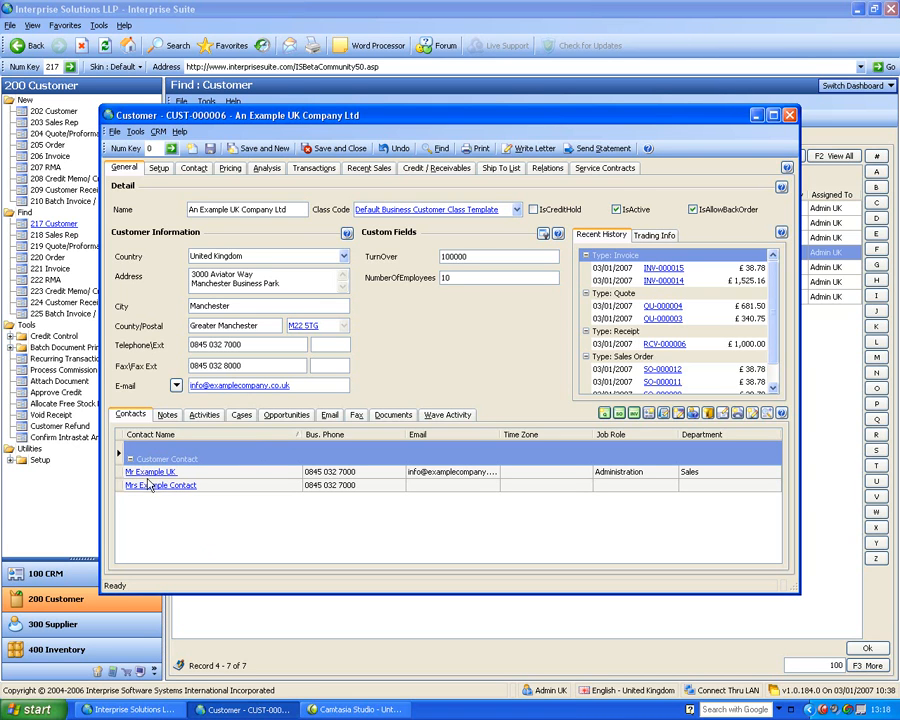
Create a customer note titled "example note" with the body text "gtrhtrhter", and save and close it
click(167, 420)
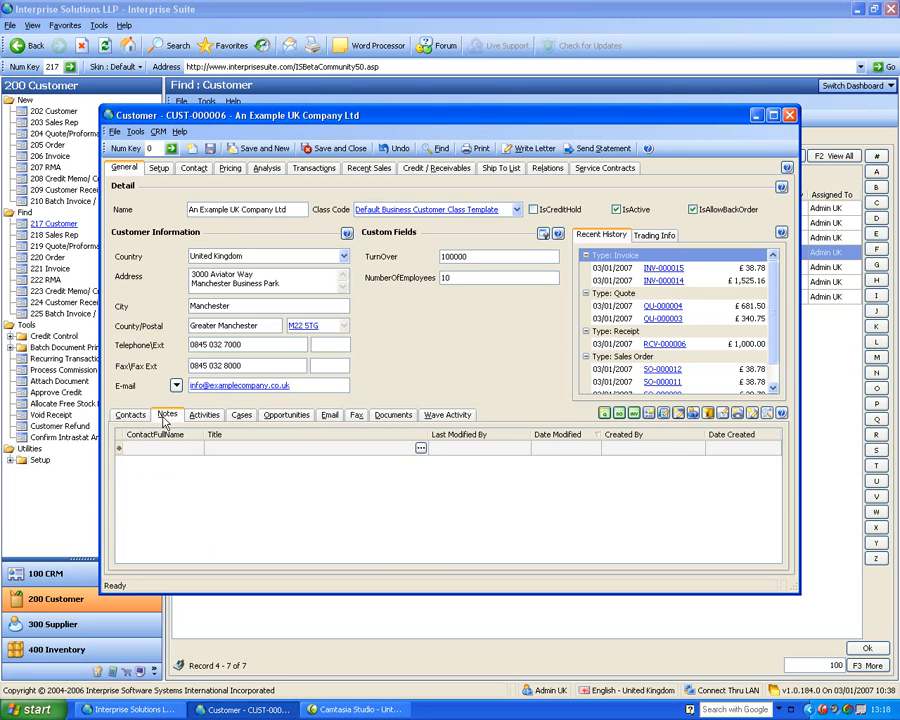
click(421, 449)
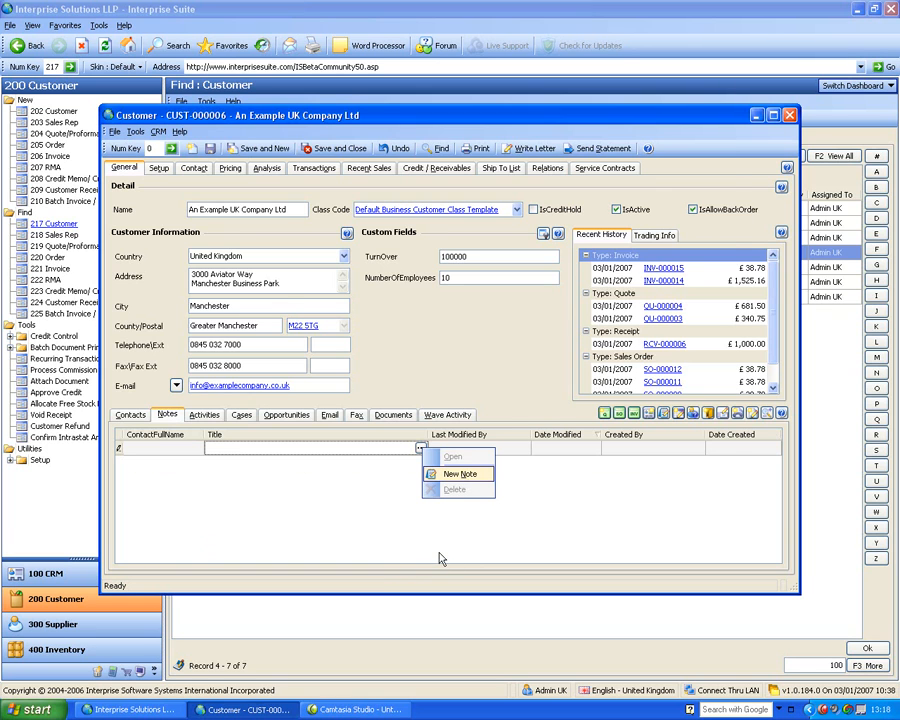
click(460, 474)
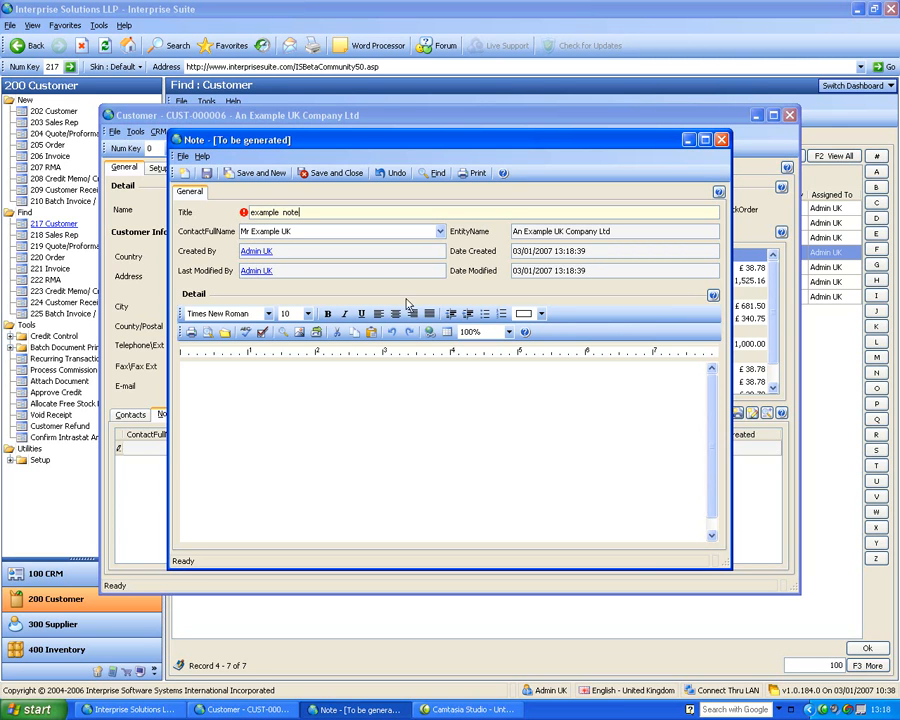
click(512, 412)
text(gtrhtrhter)
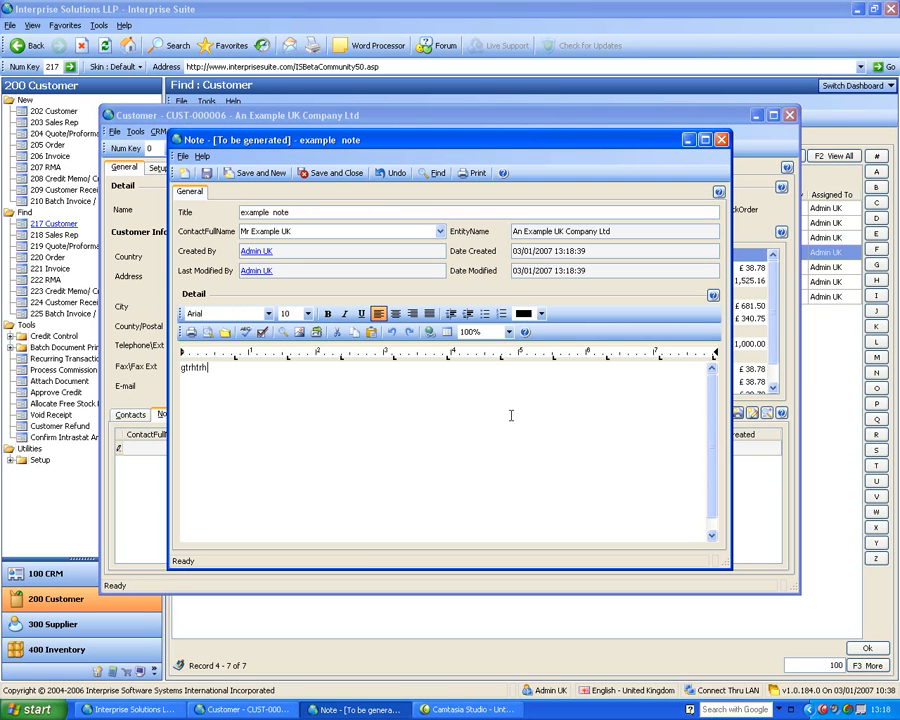
click(331, 173)
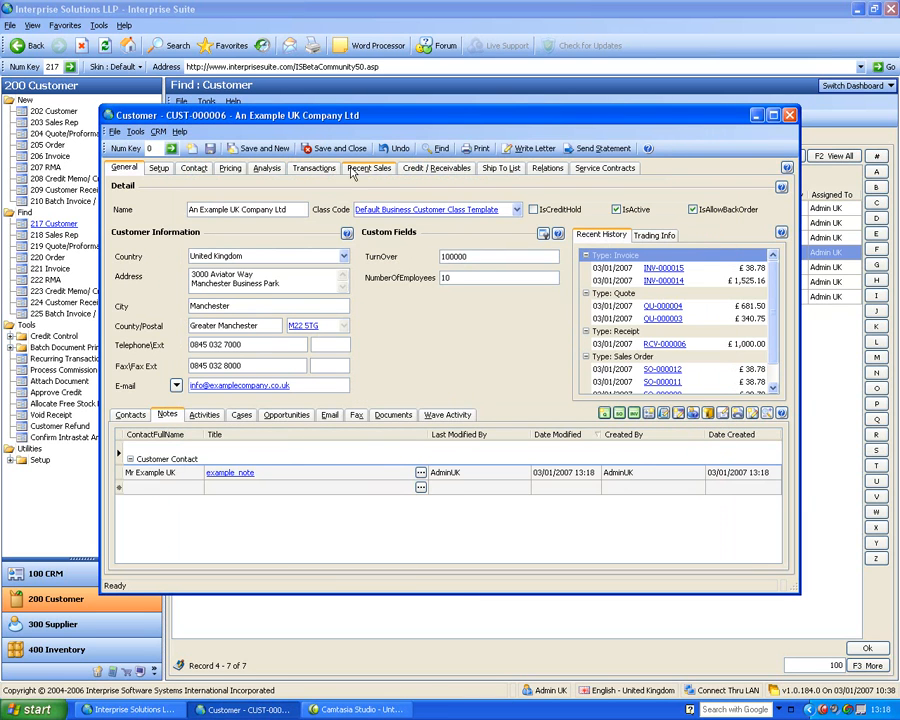
Review the customer's activities in an enlarged list, unpinning the To-Do pane and checking the activity filter, and restore the normal layout
click(204, 414)
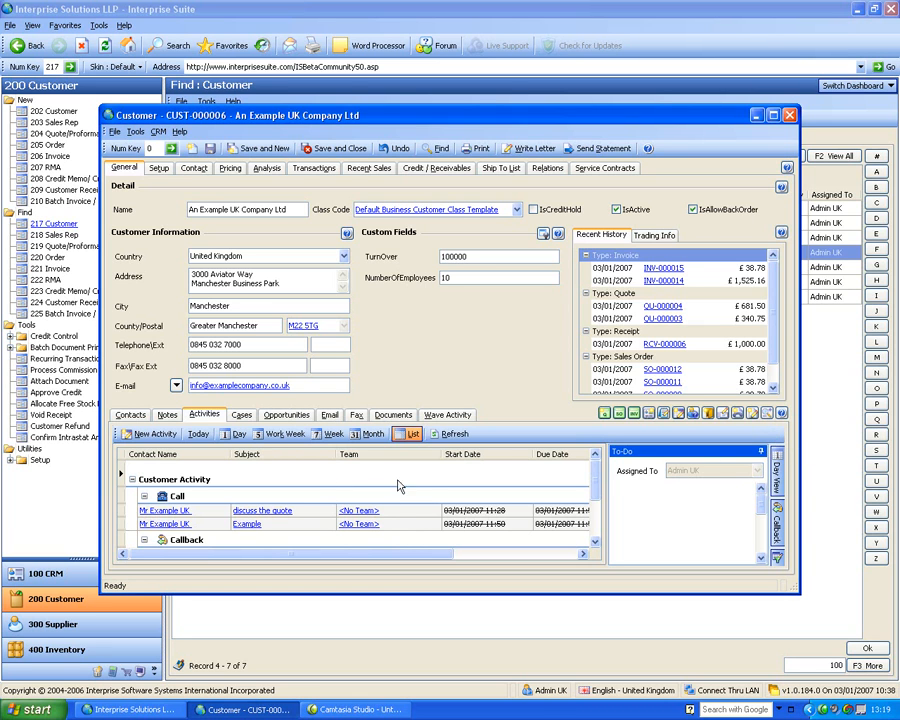
click(782, 416)
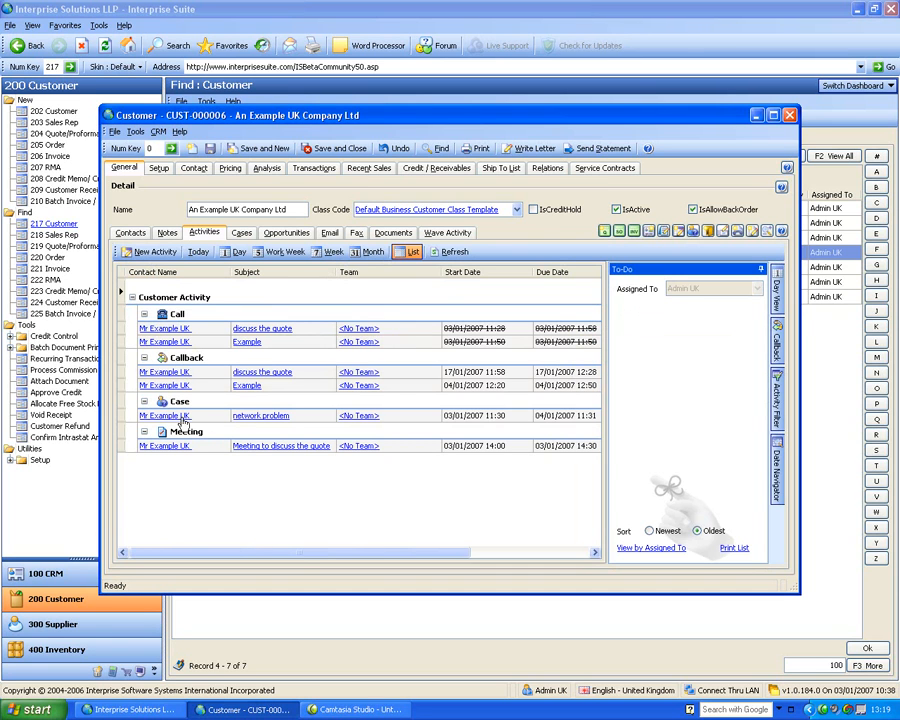
click(760, 269)
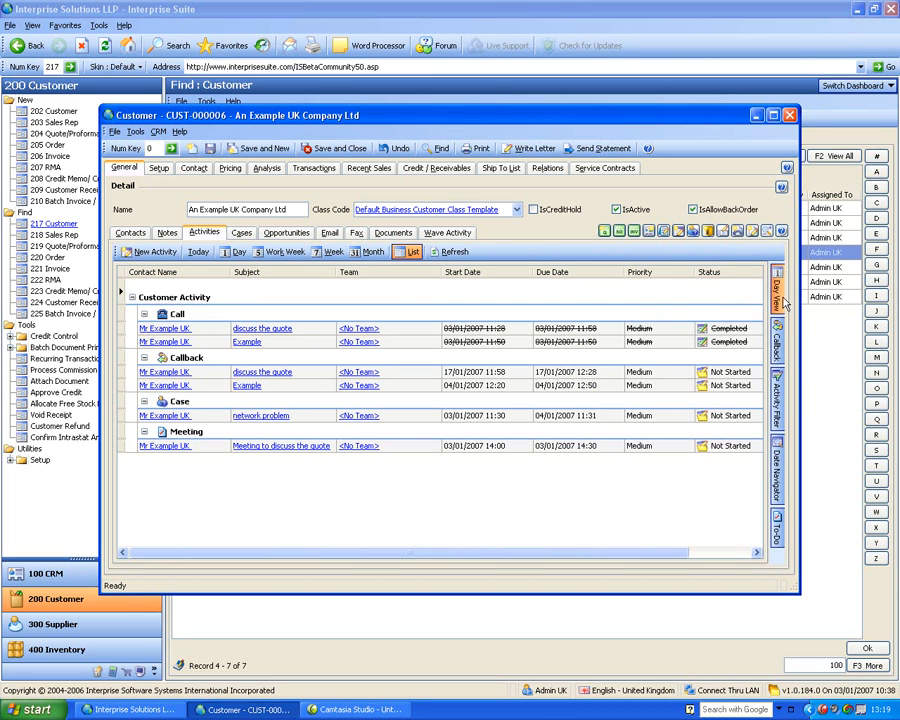
click(777, 400)
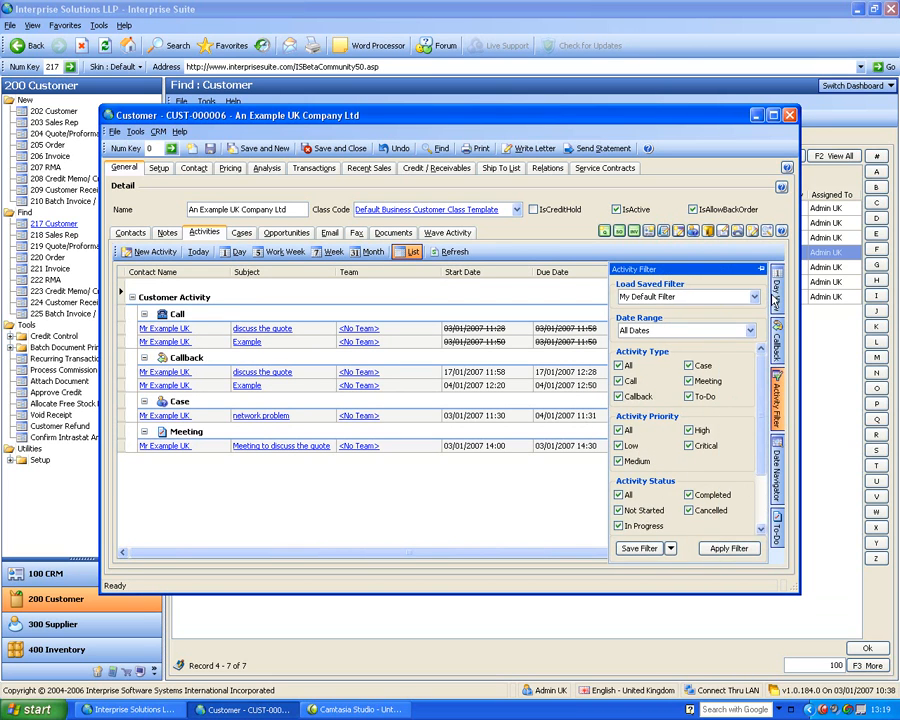
click(777, 298)
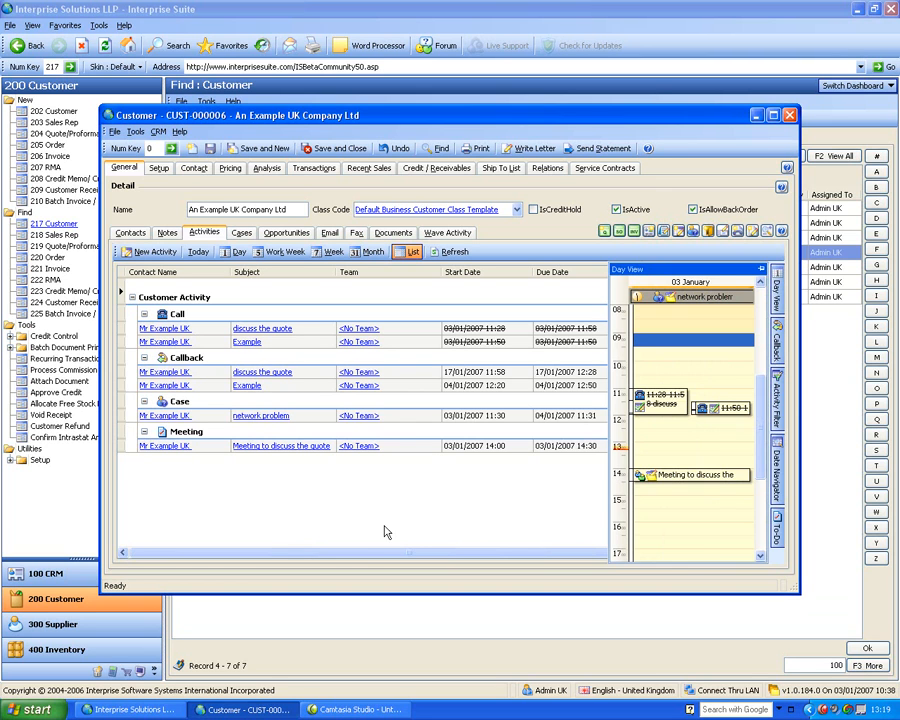
click(767, 232)
Look through the customer's cases, opportunities, email outbox, faxes, documents and wave activity
click(243, 416)
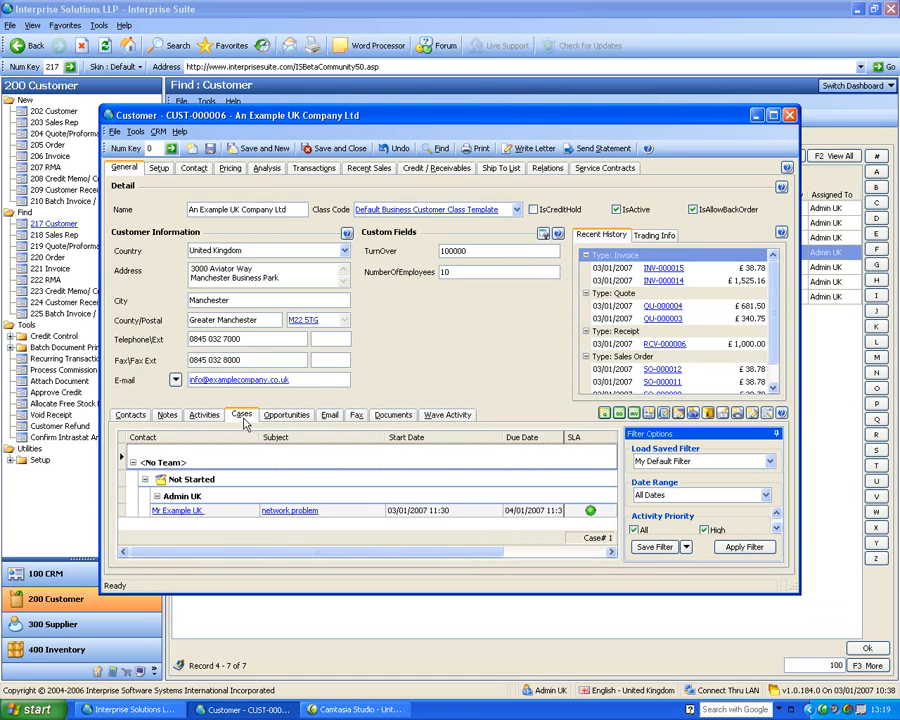
click(299, 415)
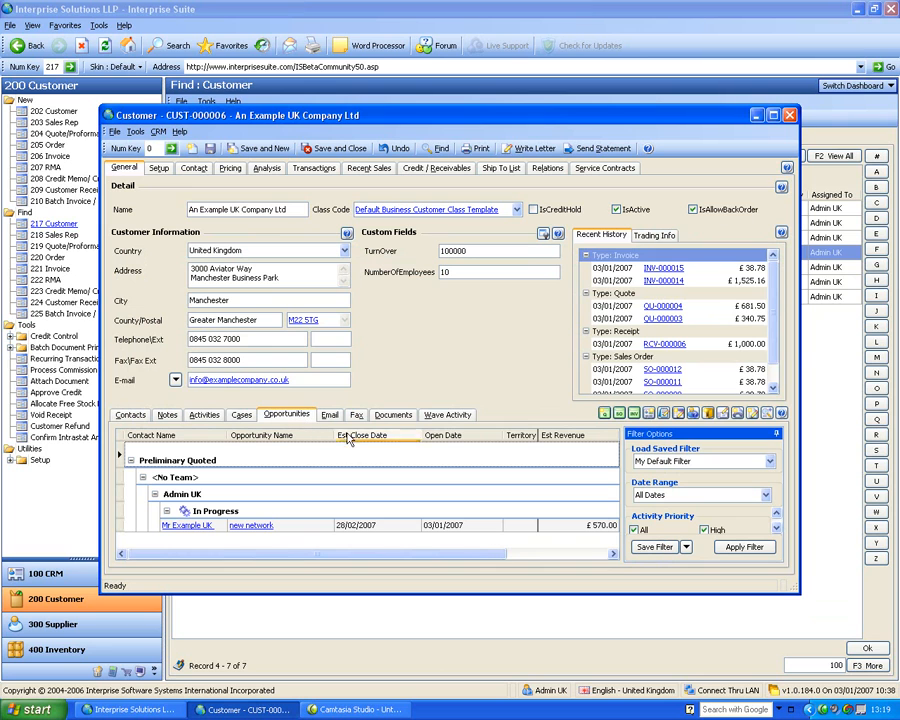
click(333, 416)
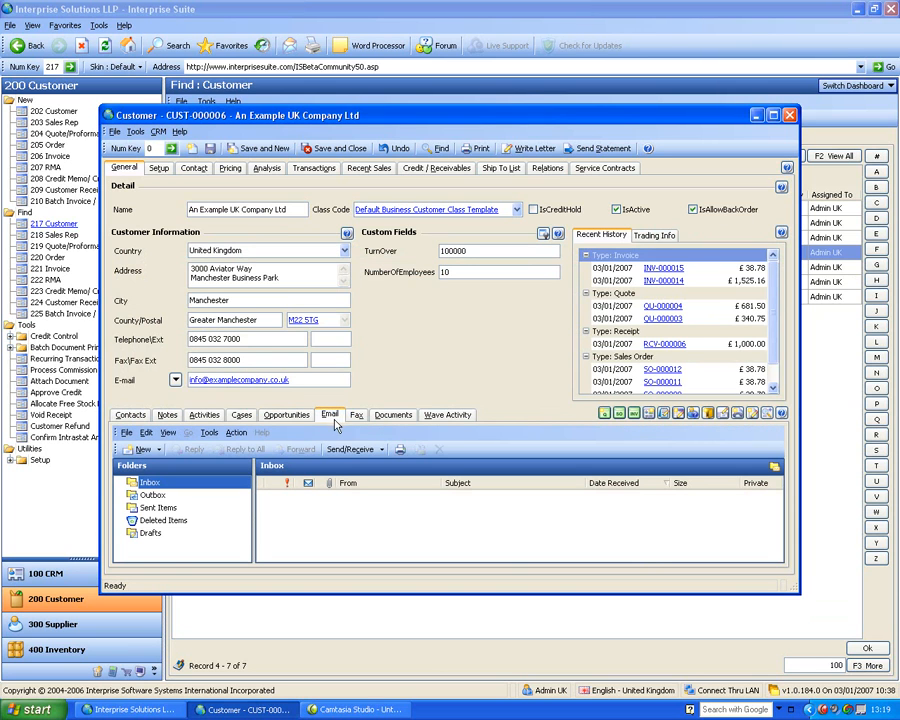
click(148, 496)
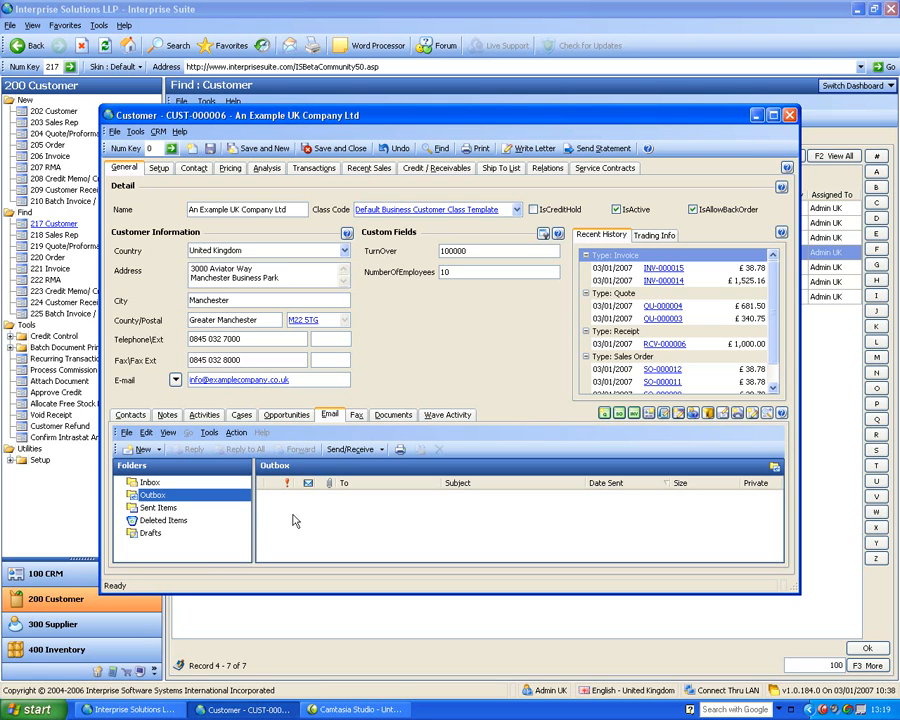
click(357, 415)
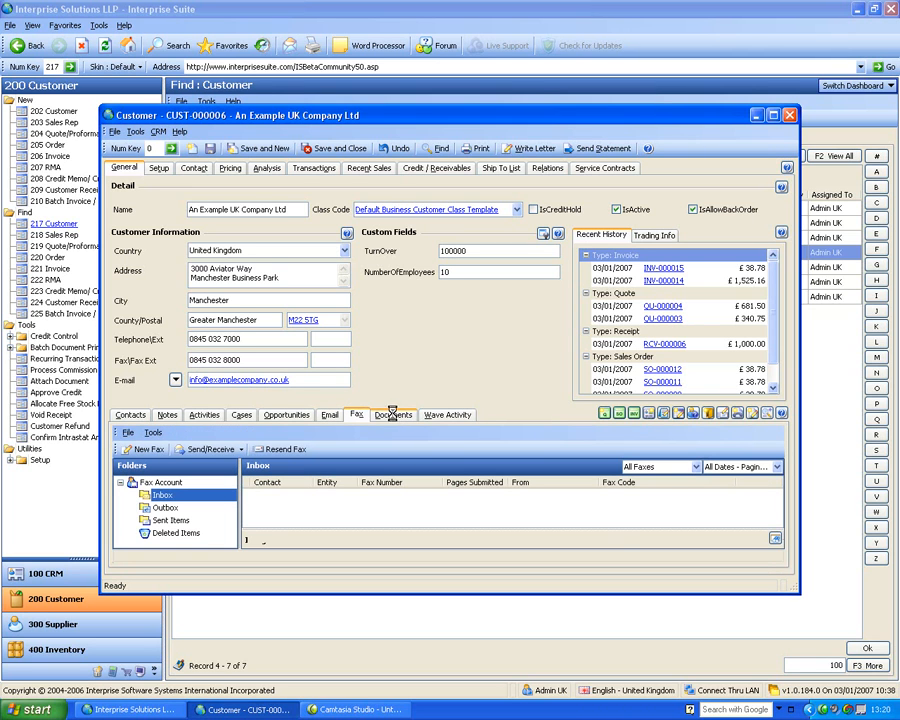
click(393, 417)
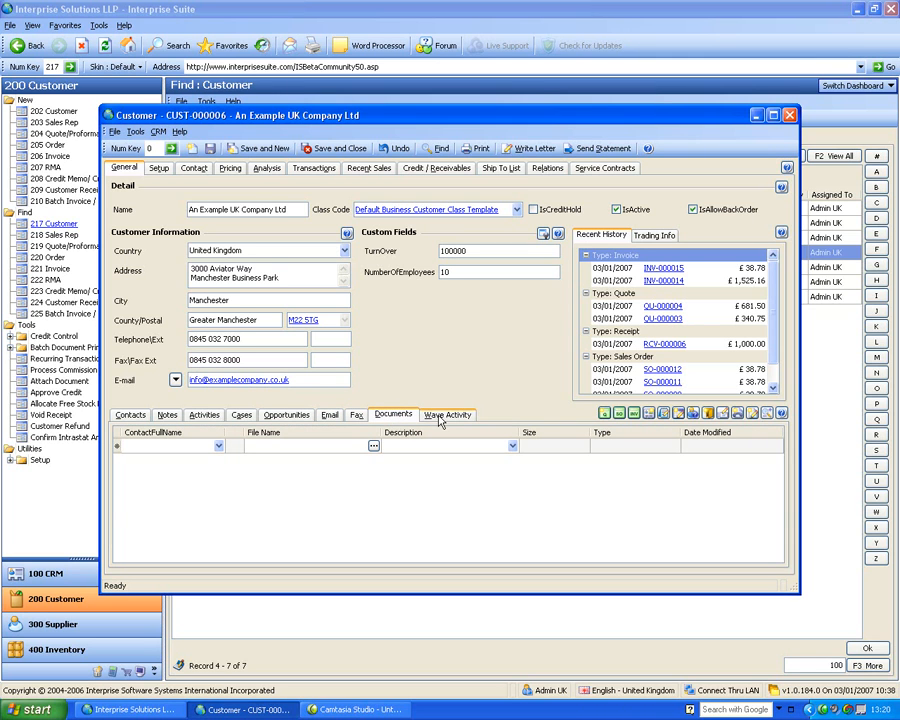
click(433, 417)
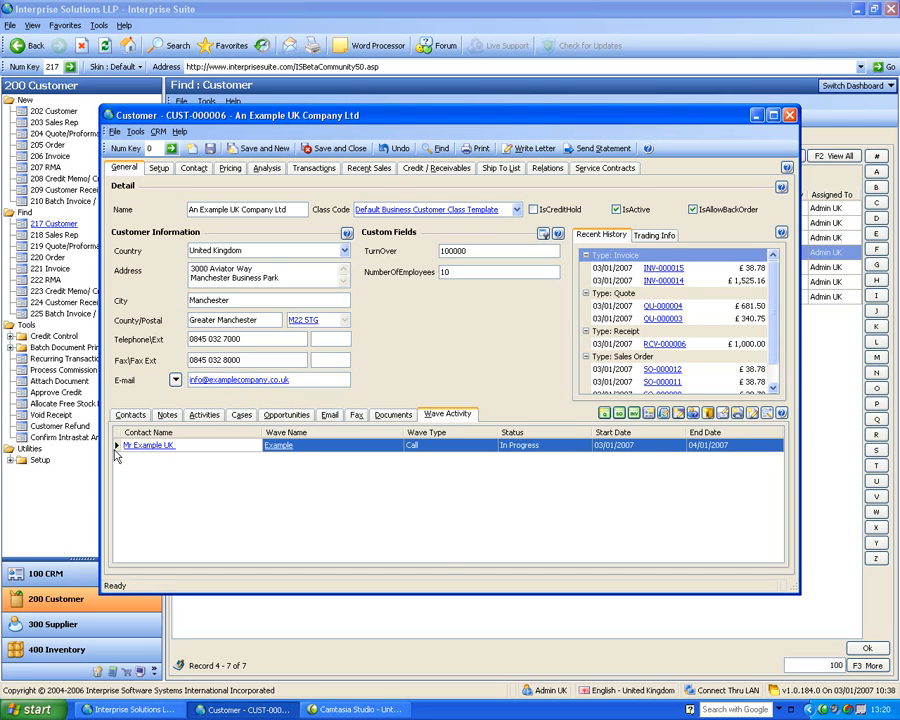
Open the customer's first contact and review that contact's activities and additional information
click(130, 414)
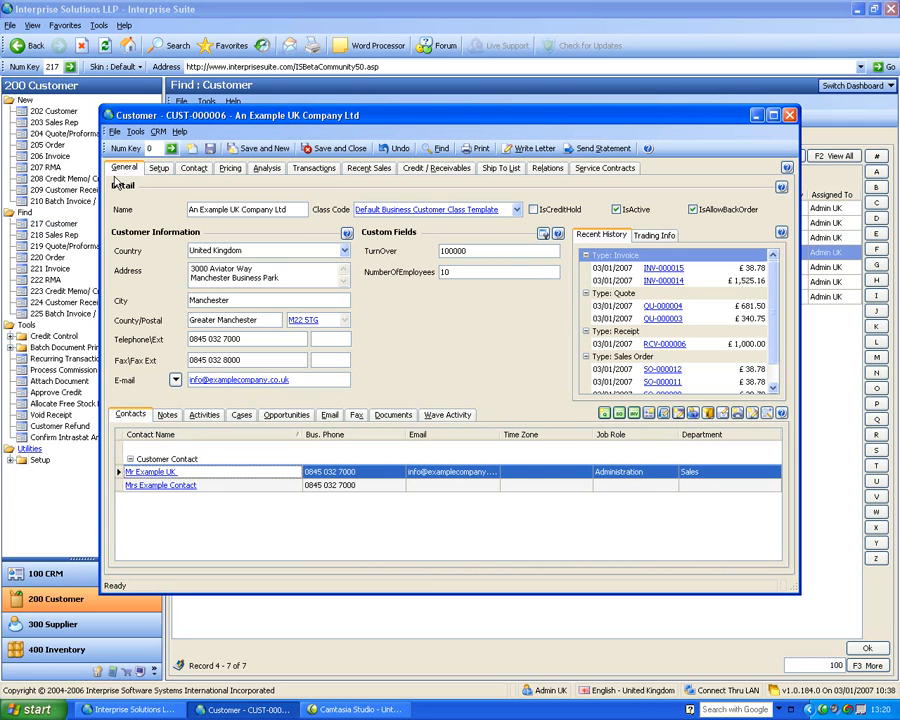
double_click(155, 476)
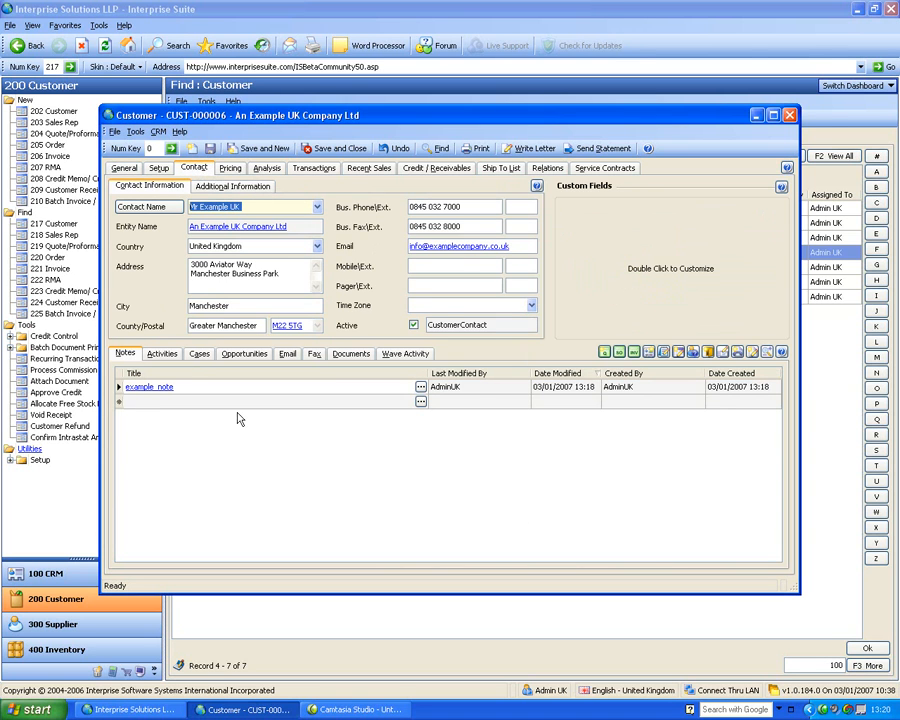
click(161, 353)
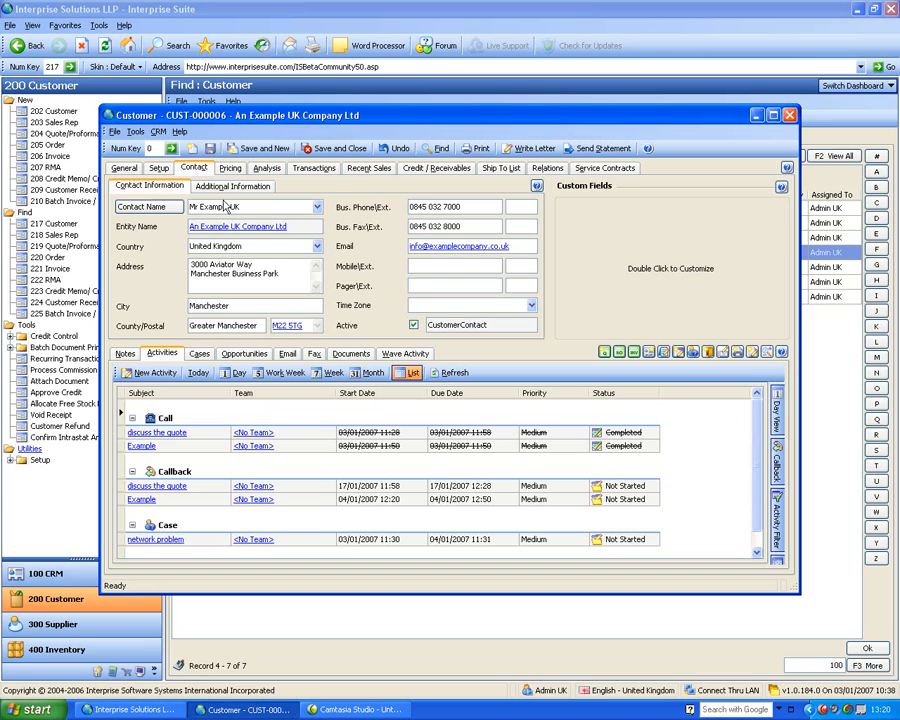
click(214, 189)
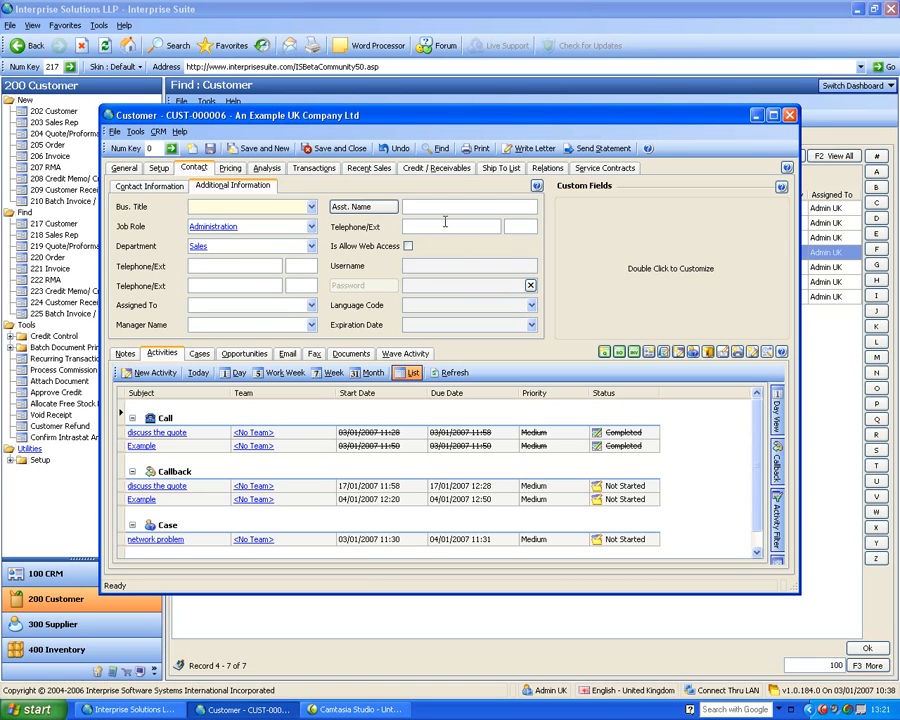
Return to the contact's main information, and go back to the customer's general details
click(135, 189)
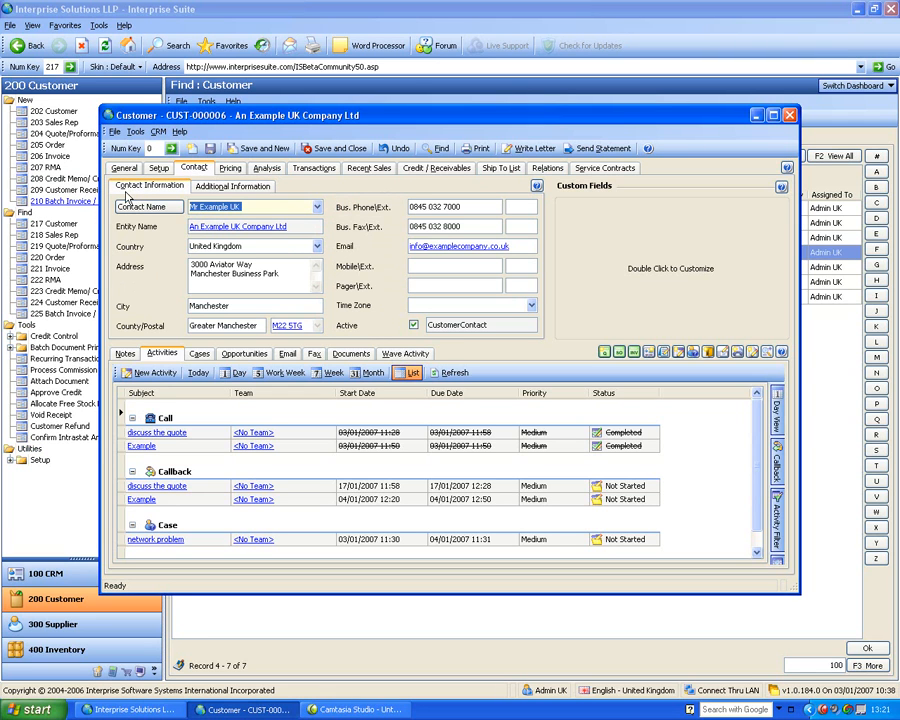
click(125, 169)
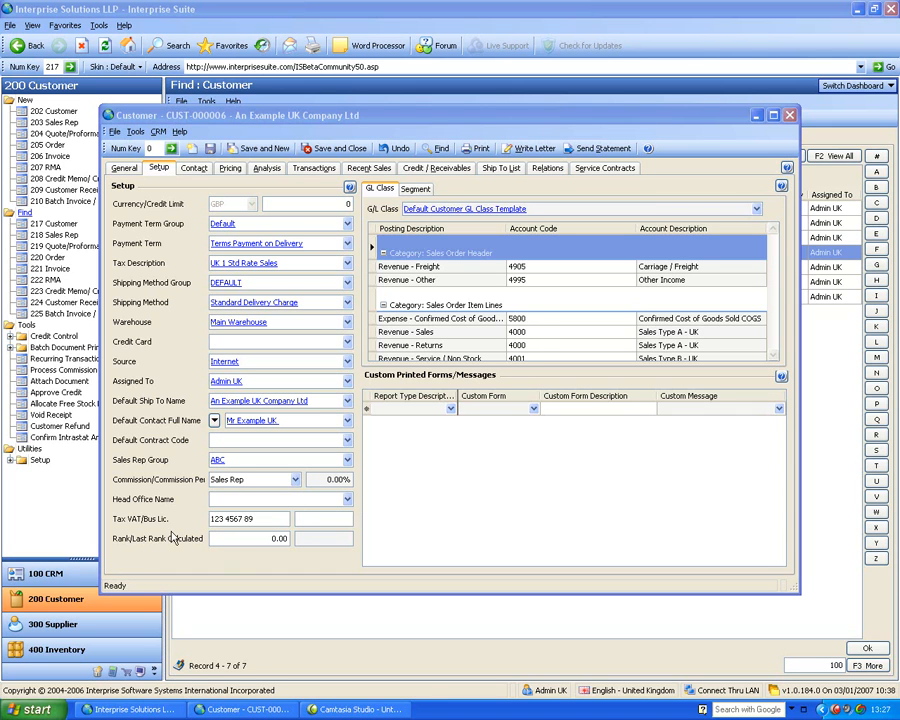
Review the customer ranking computation formula in the customer setup utilities, close it without processing, and return to the customer record
click(10, 460)
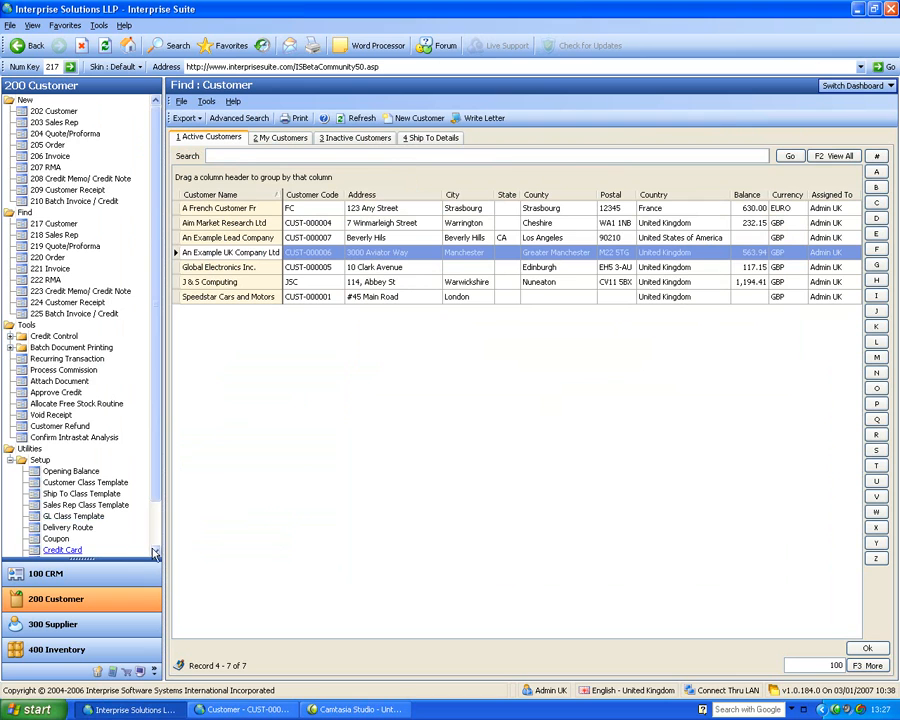
scroll(115, 480, down, 1)
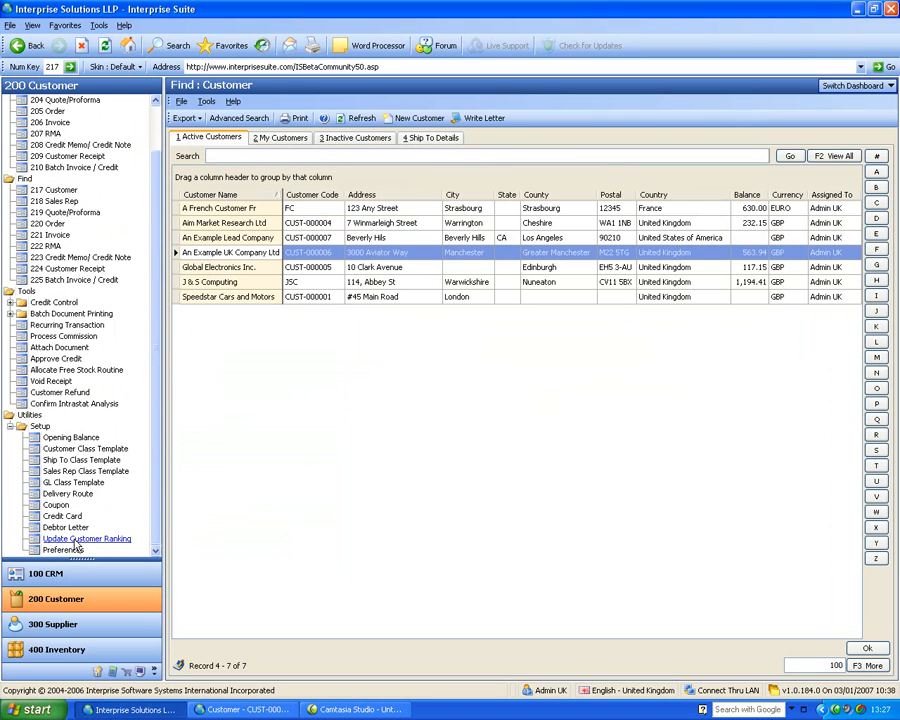
click(74, 541)
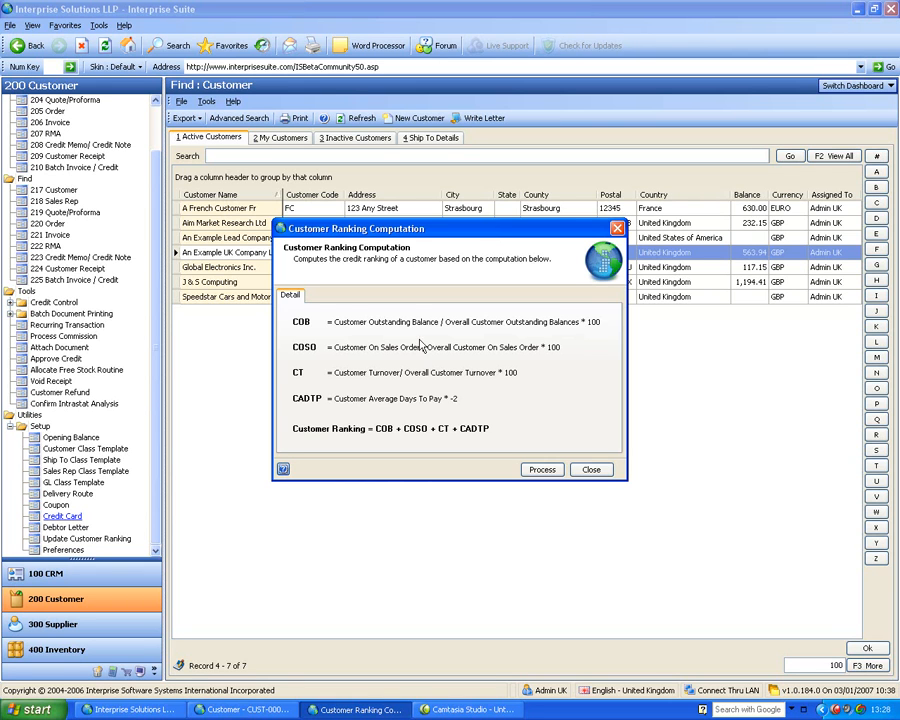
click(591, 470)
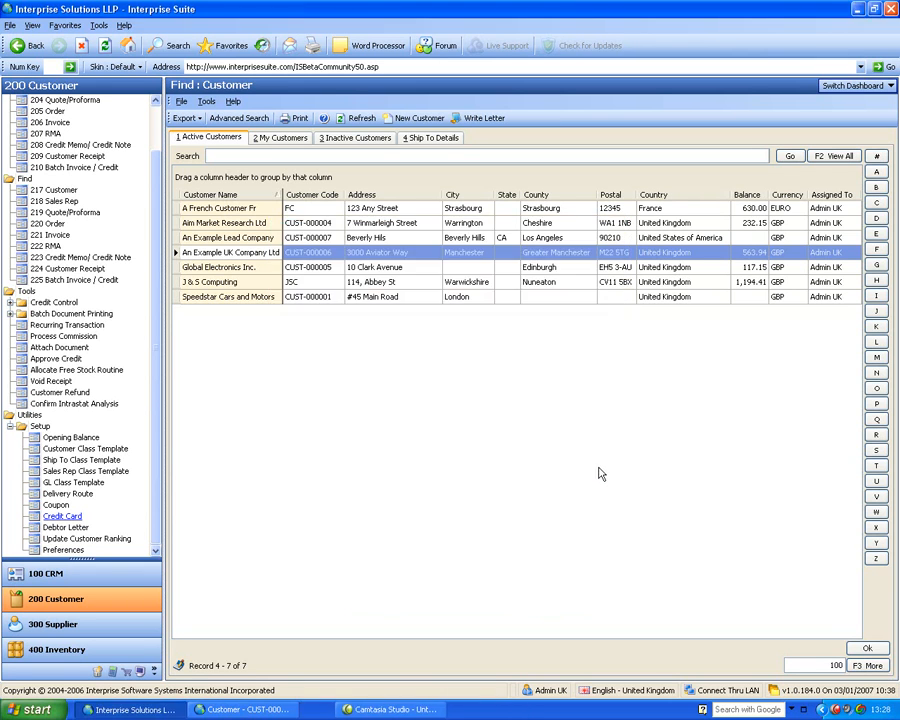
click(265, 711)
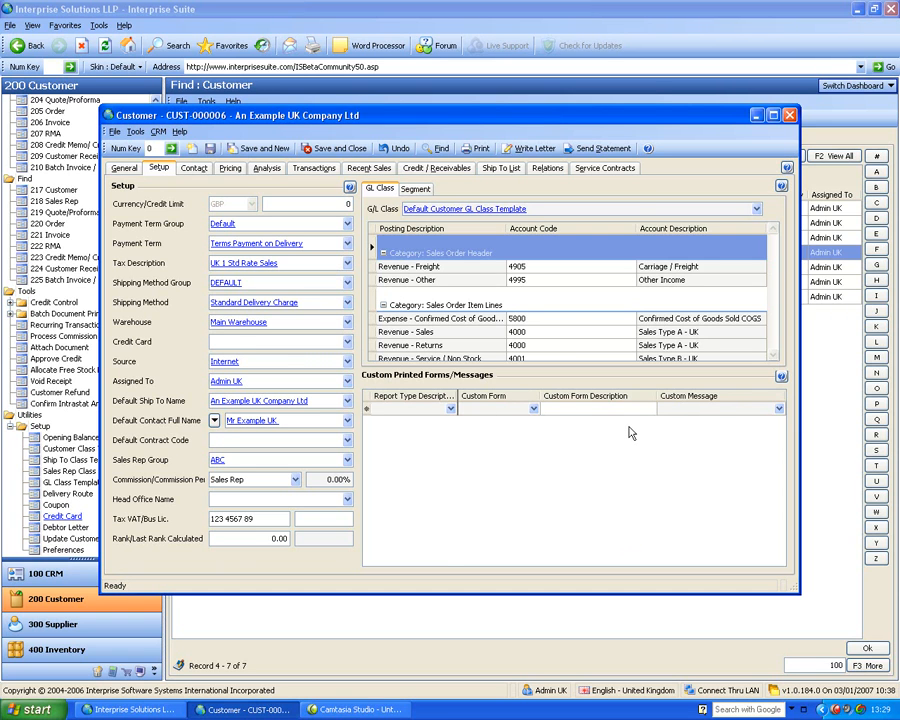
In the customer's pricing details, set the pricing method to Price List and choose Wholesale as the default price
click(239, 172)
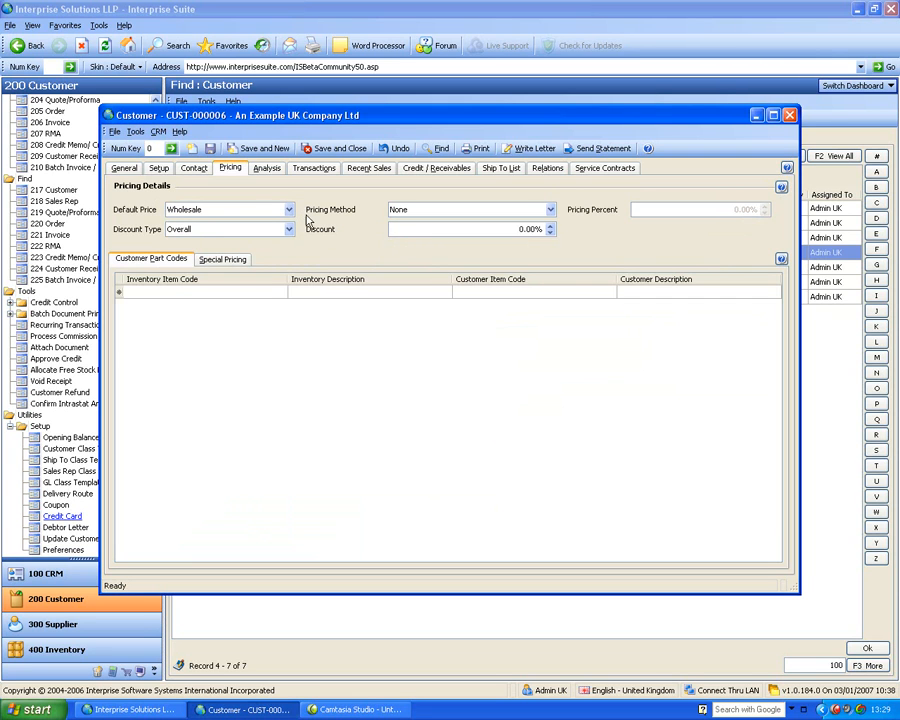
click(216, 259)
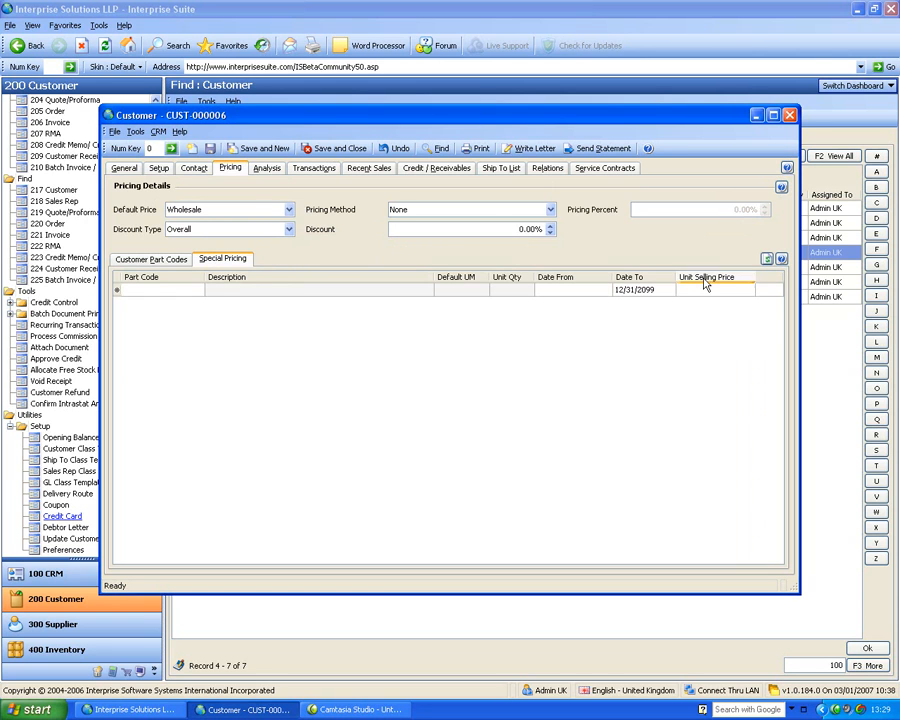
click(551, 210)
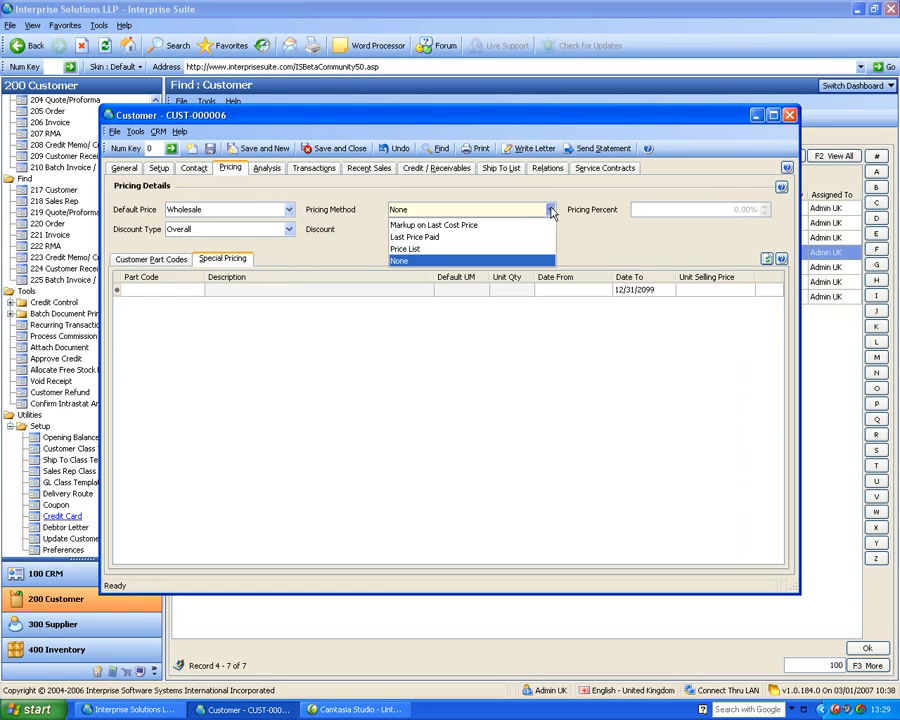
click(466, 250)
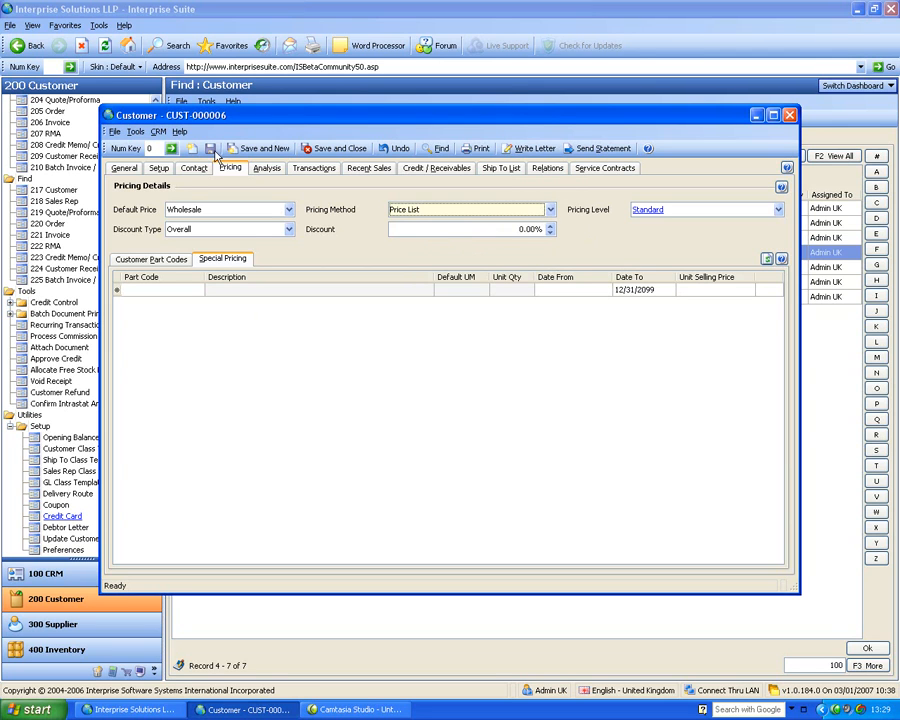
click(290, 211)
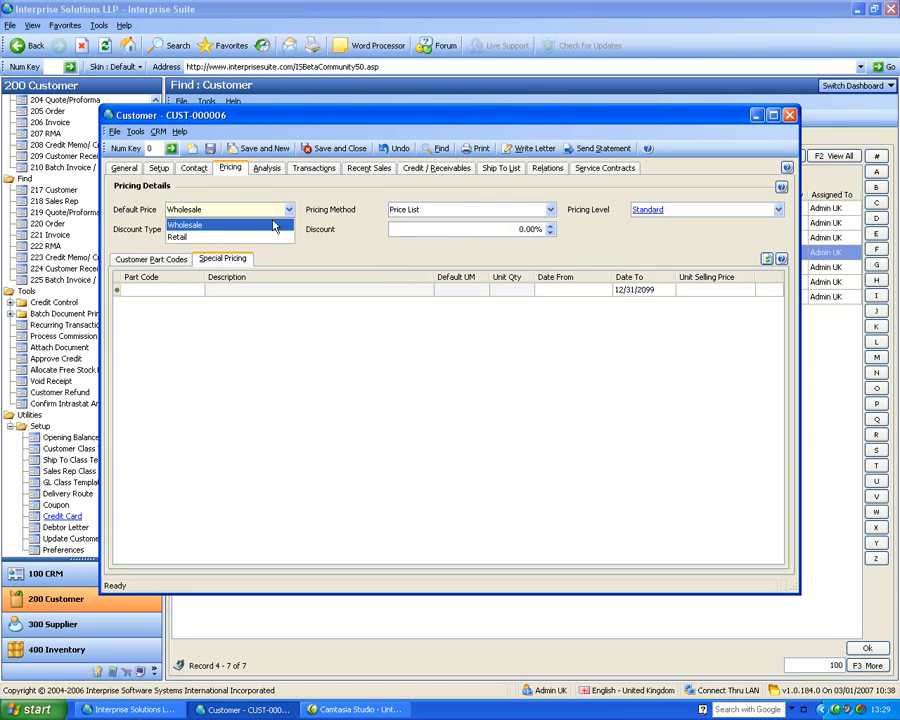
click(272, 228)
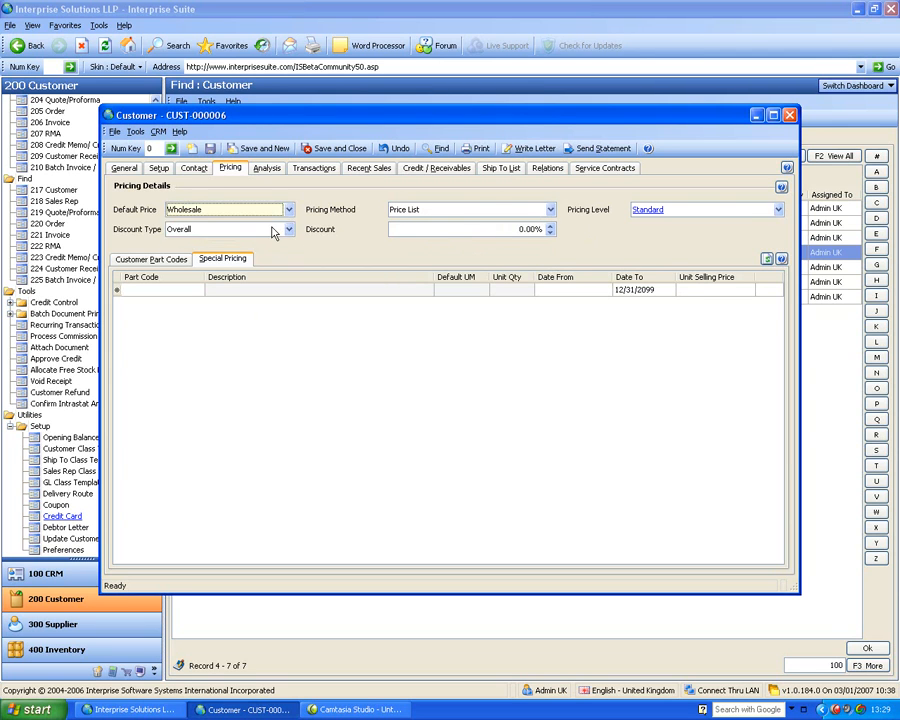
Add 1 GB Kingston Memory and 2.6 Intel Duo Processor to the special pricing, and set the memory's unit selling price to £100
click(198, 291)
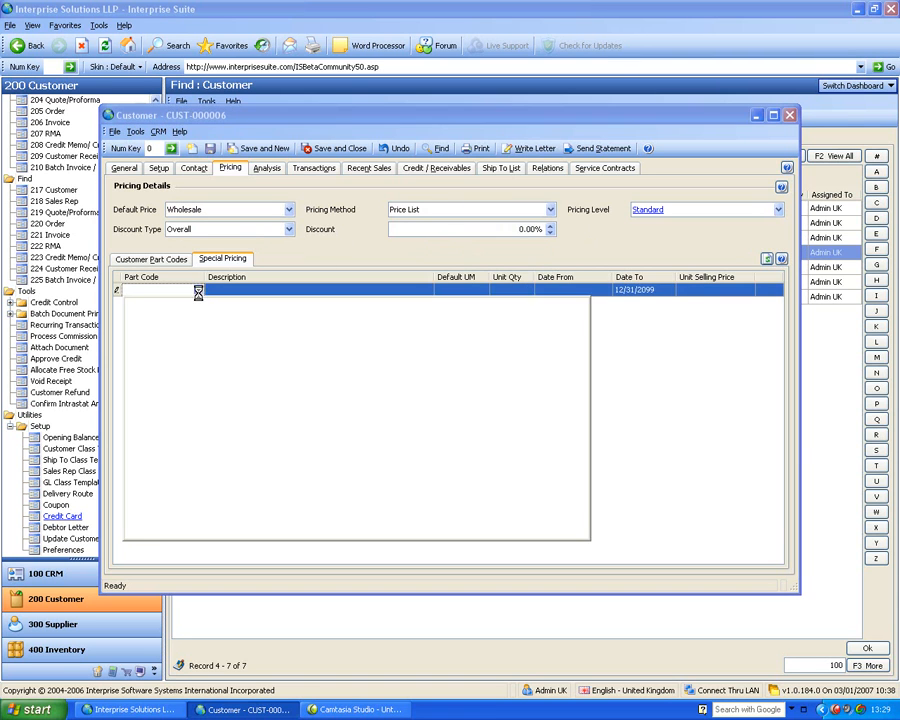
click(145, 340)
click(146, 354)
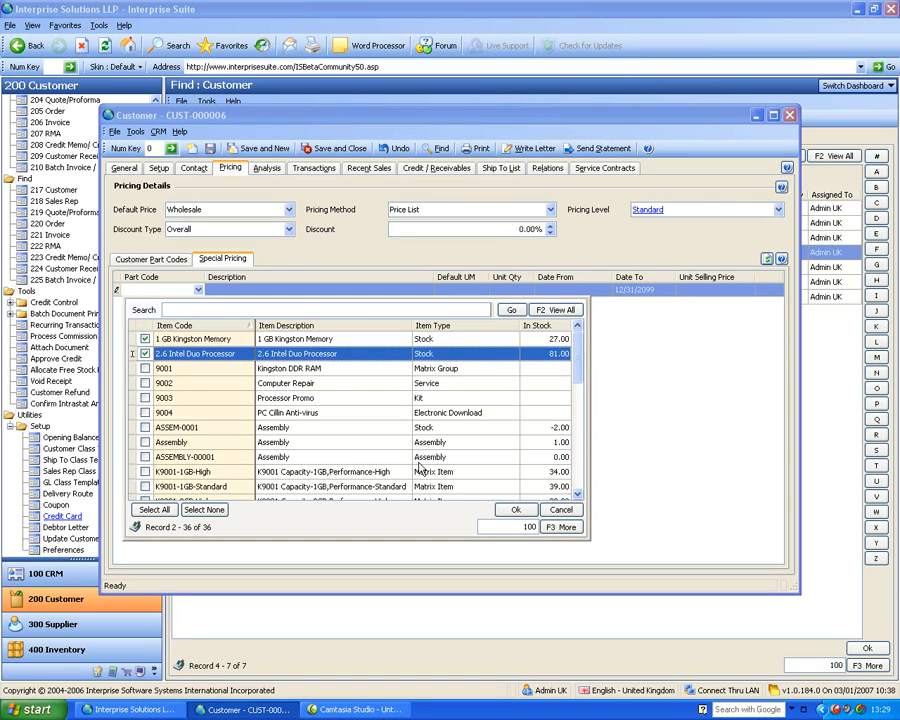
click(515, 509)
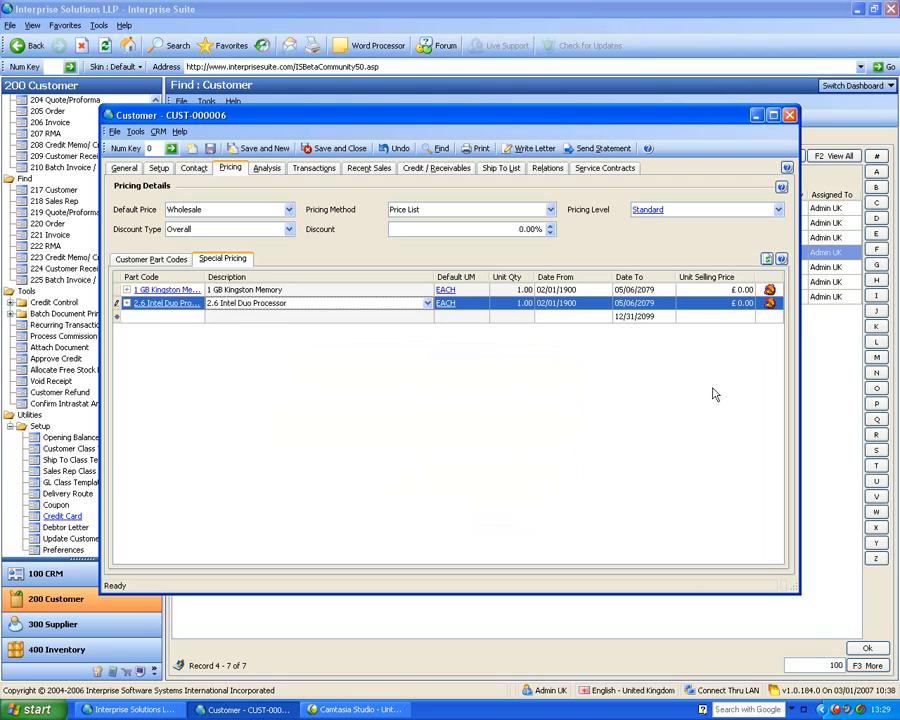
click(716, 290)
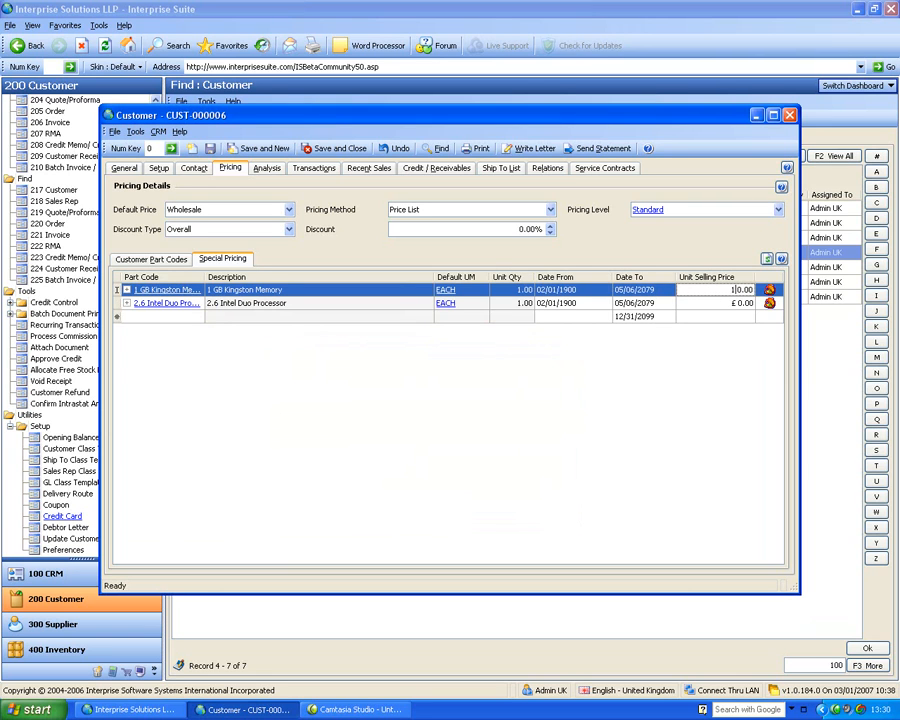
key(Tab)
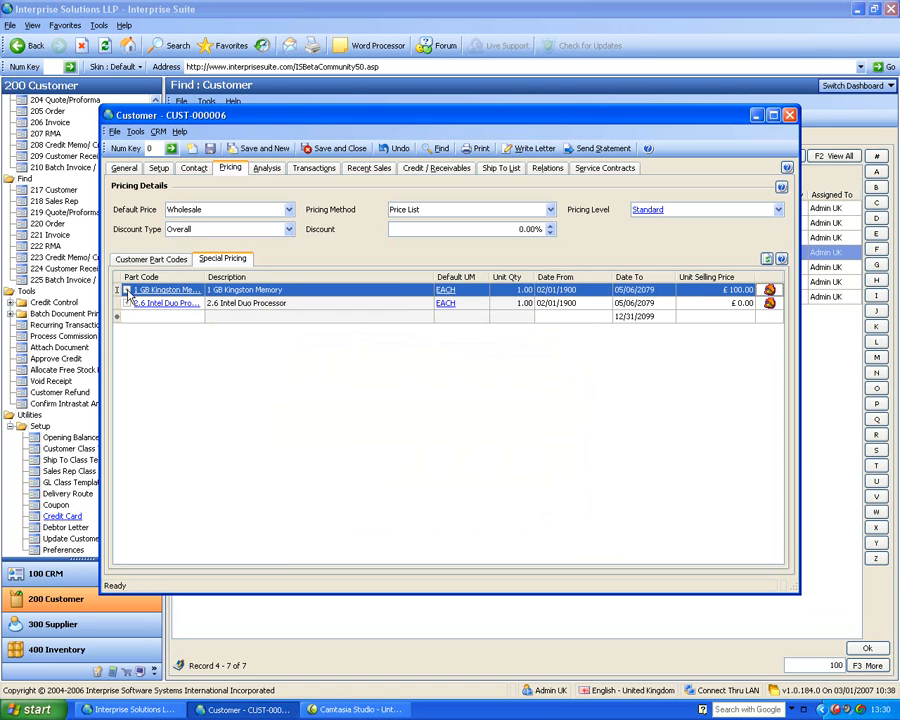
Set the maximum quantity of the memory's first EACH quantity price break to 100
click(126, 290)
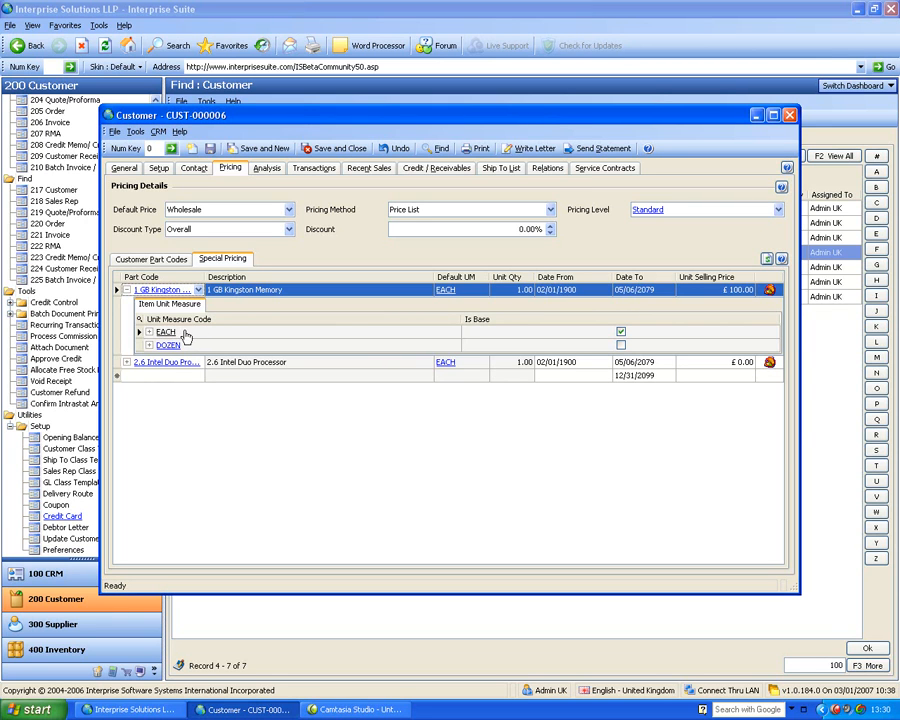
click(150, 332)
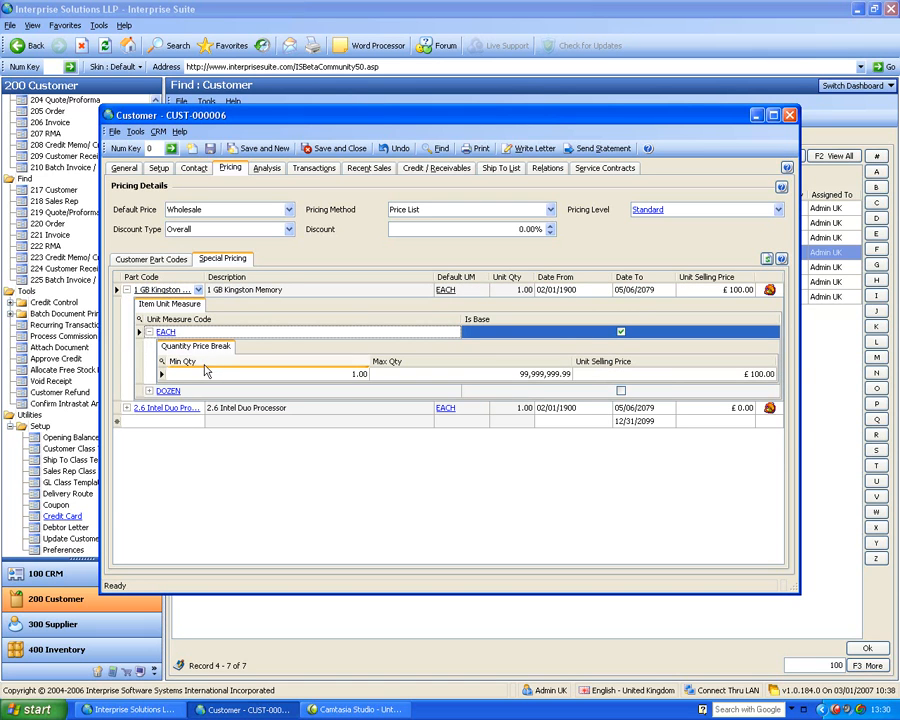
click(428, 374)
key(Delete)
key(Delete)
key(Delete)
key(Delete)
key(Delete)
key(Delete)
key(Delete)
key(Delete)
key(Delete)
key(Delete)
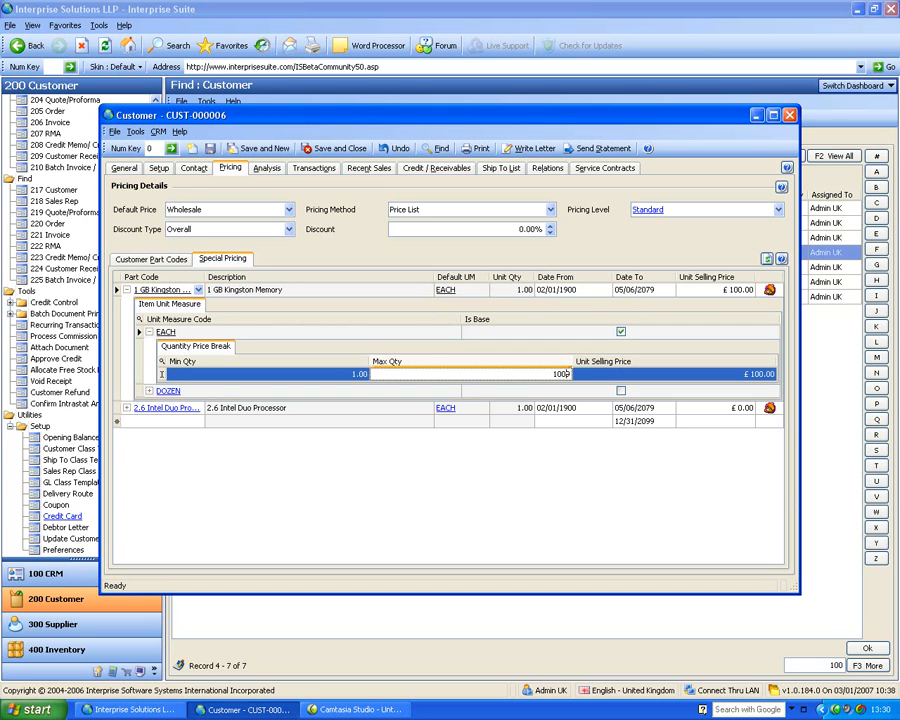
key(Tab)
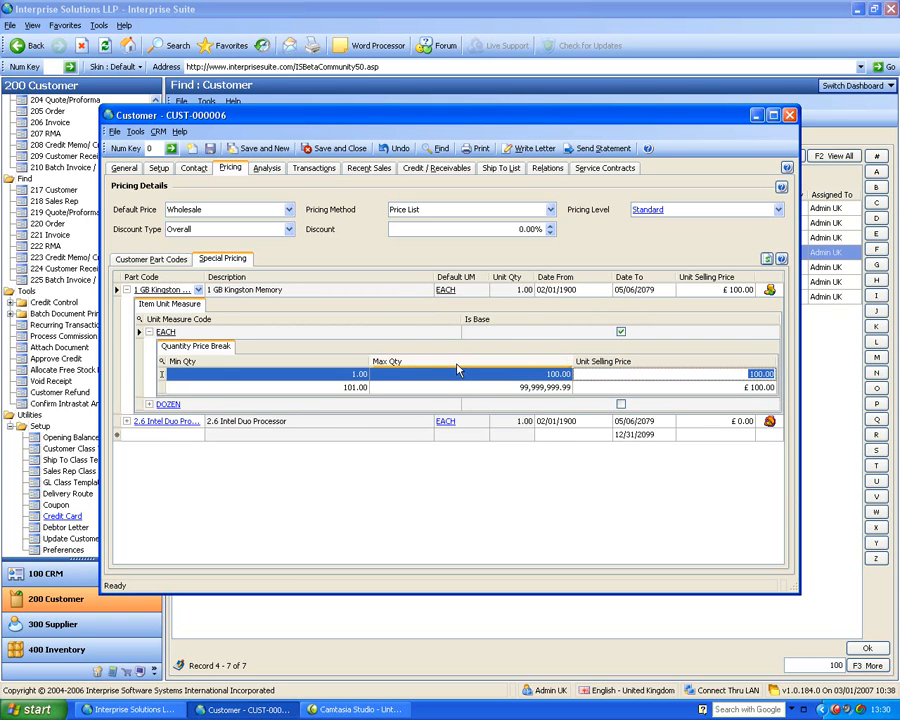
Price the memory's second EACH break at £99 up to a maximum quantity of 200, and the remaining break above it at £98
key(Tab)
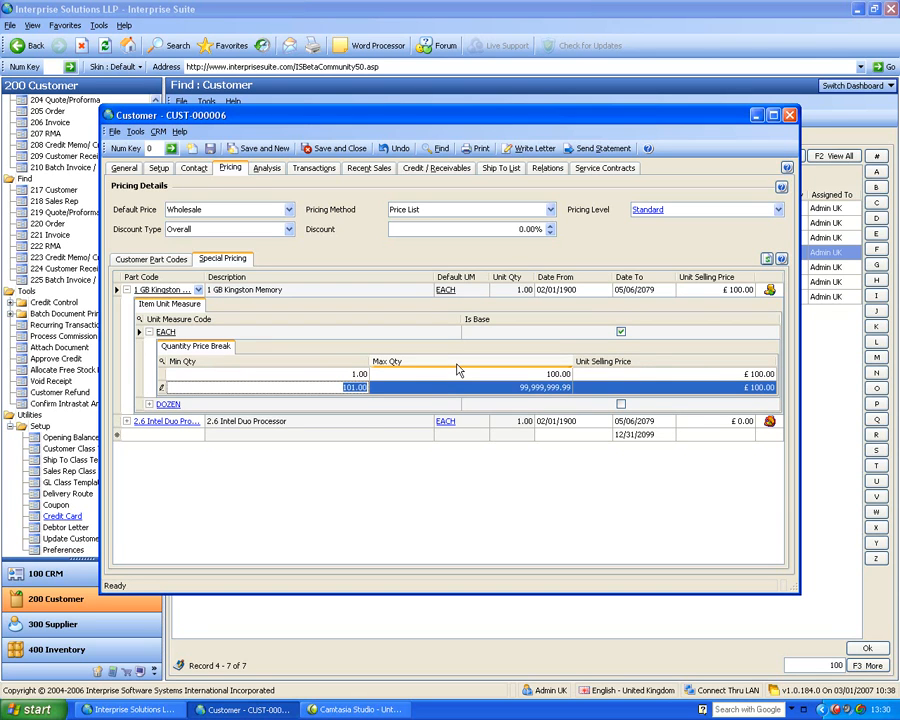
key(Tab)
text(200)
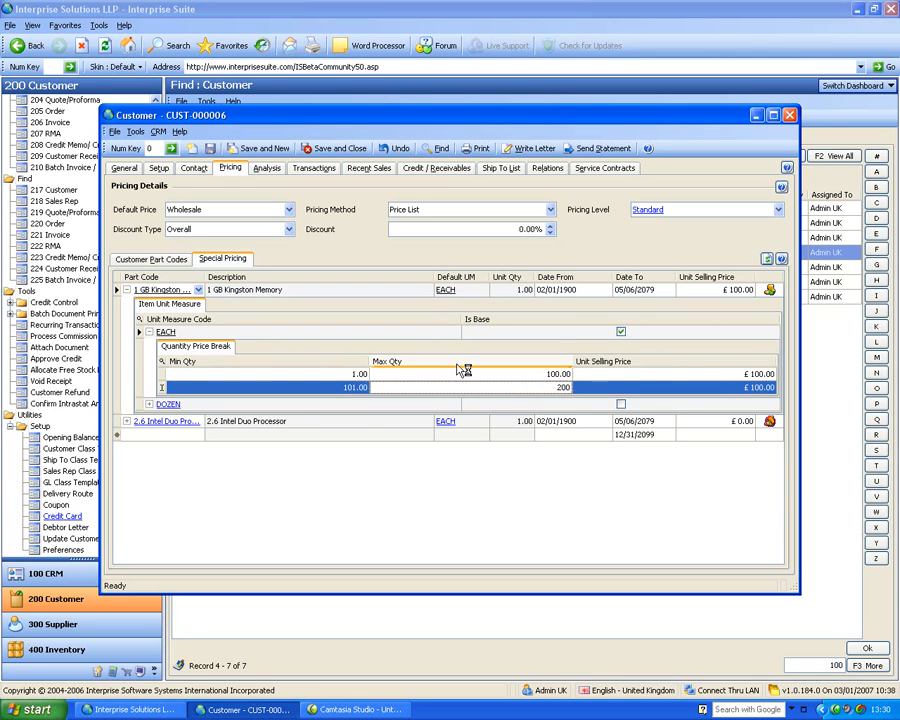
key(Tab)
text(9)
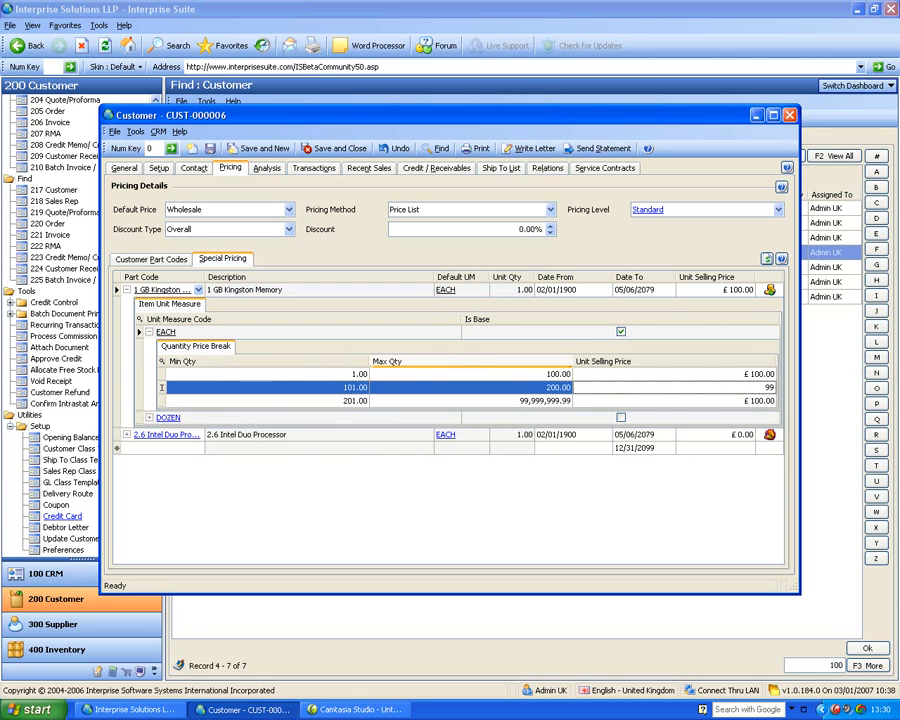
text(9)
key(Tab)
key(Tab)
key(Tab)
text(98)
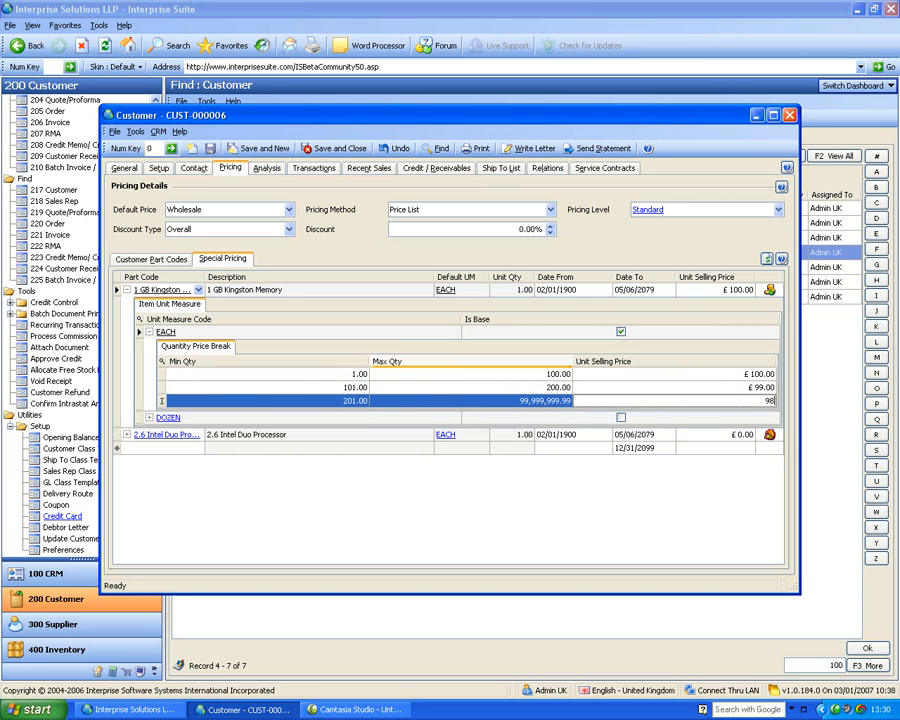
key(Up)
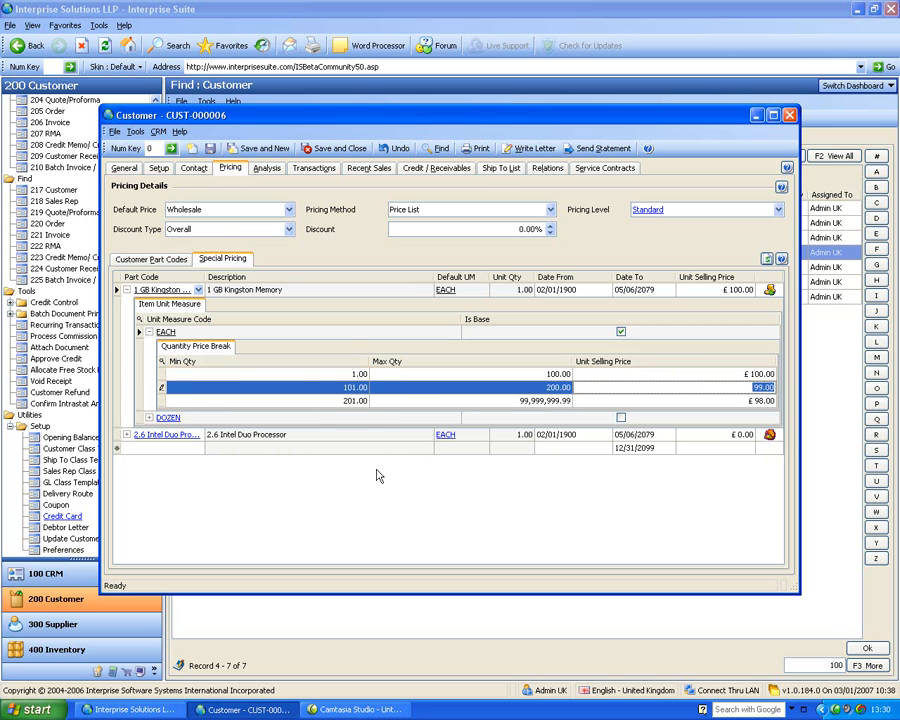
Review the memory's quantity price breaks for the DOZEN and EACH unit measures, and collapse the item's details
click(149, 418)
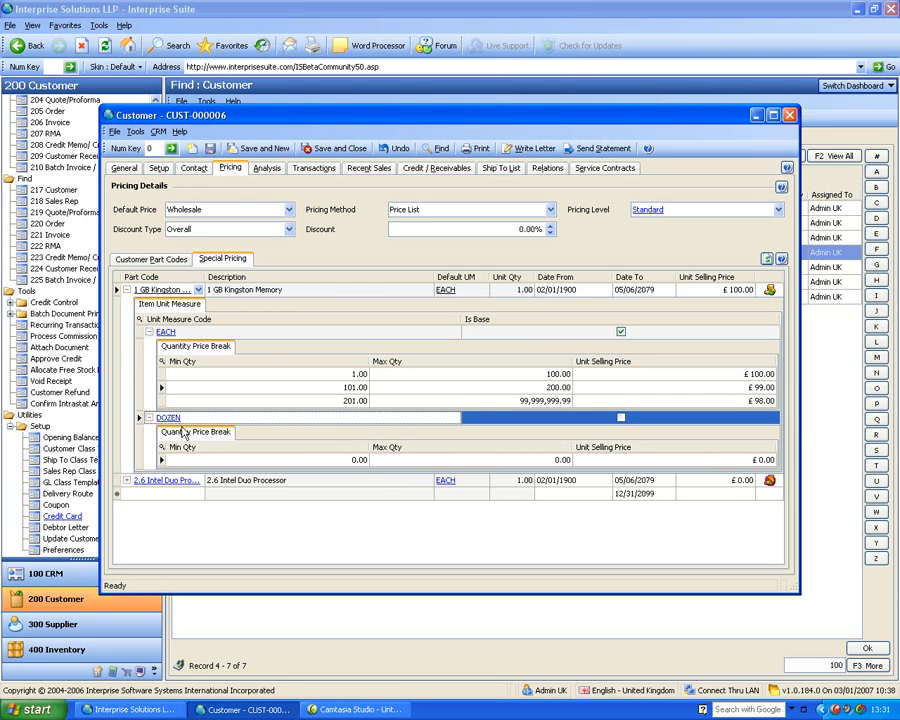
click(148, 417)
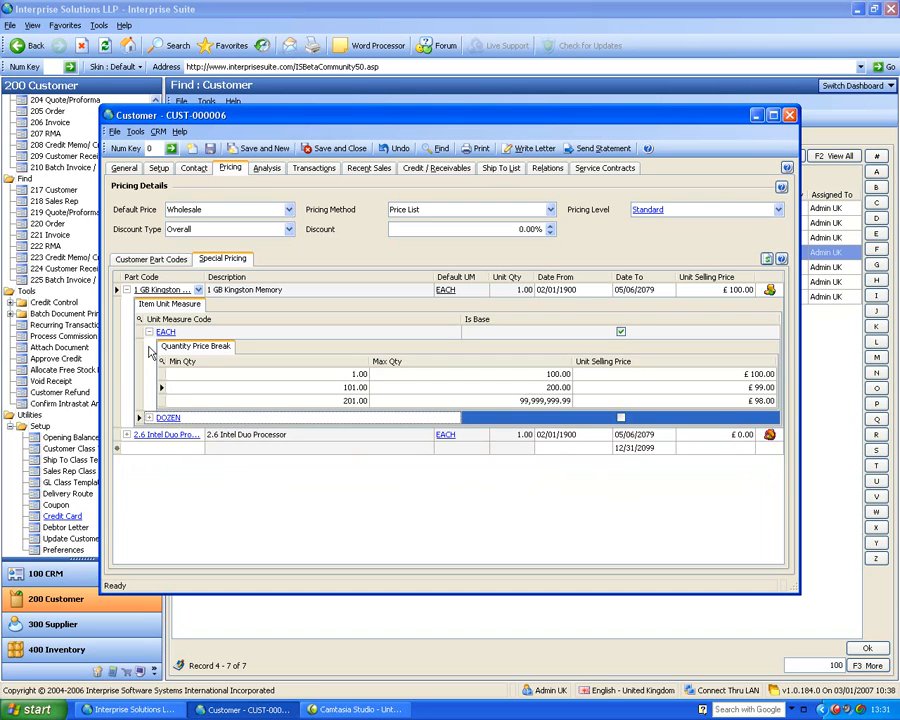
click(148, 333)
click(160, 289)
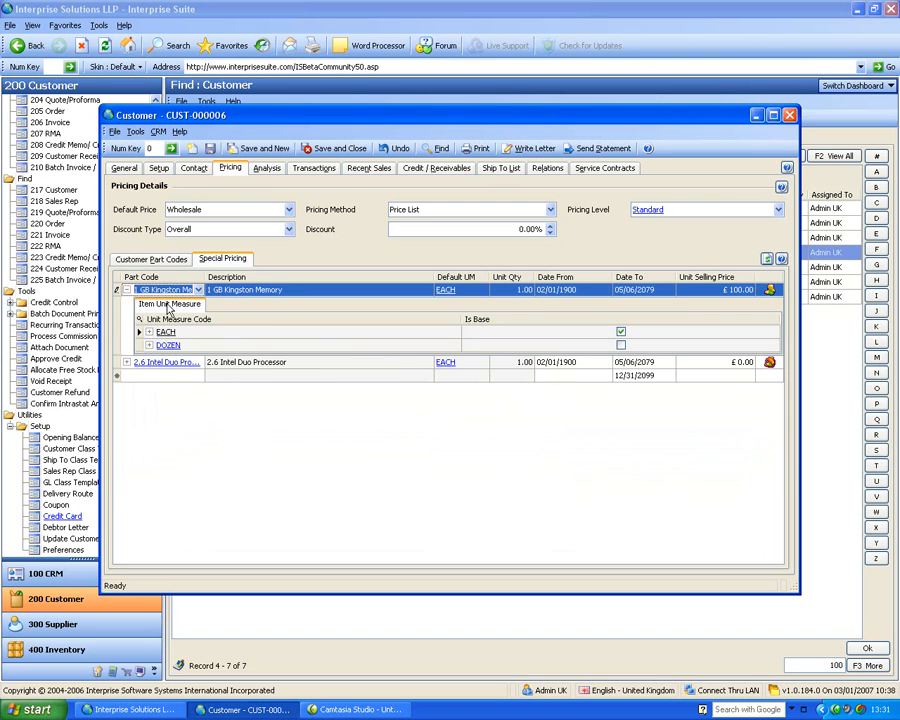
click(126, 289)
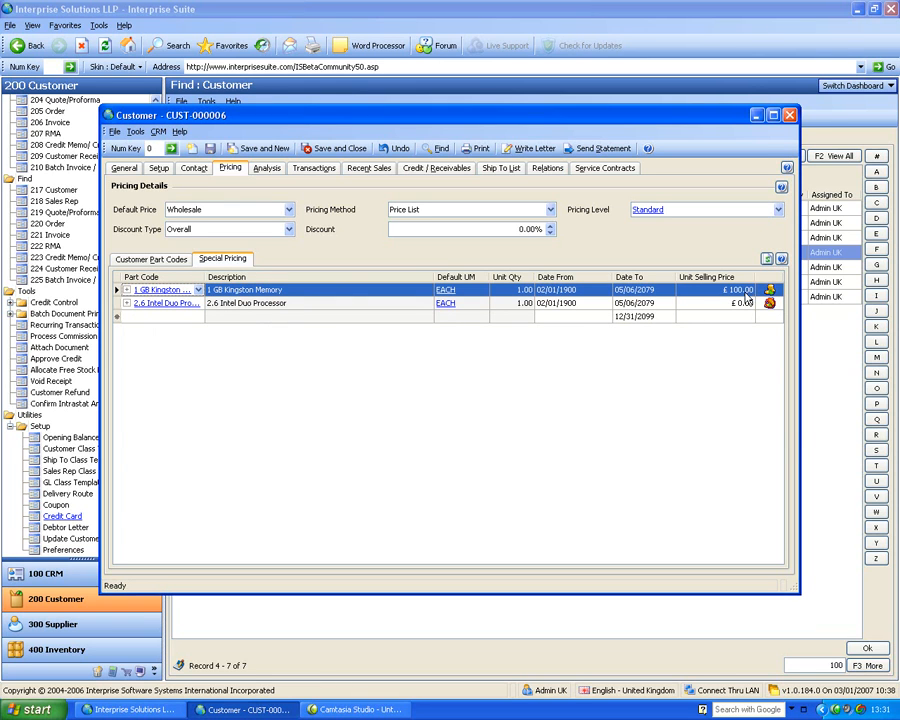
click(127, 291)
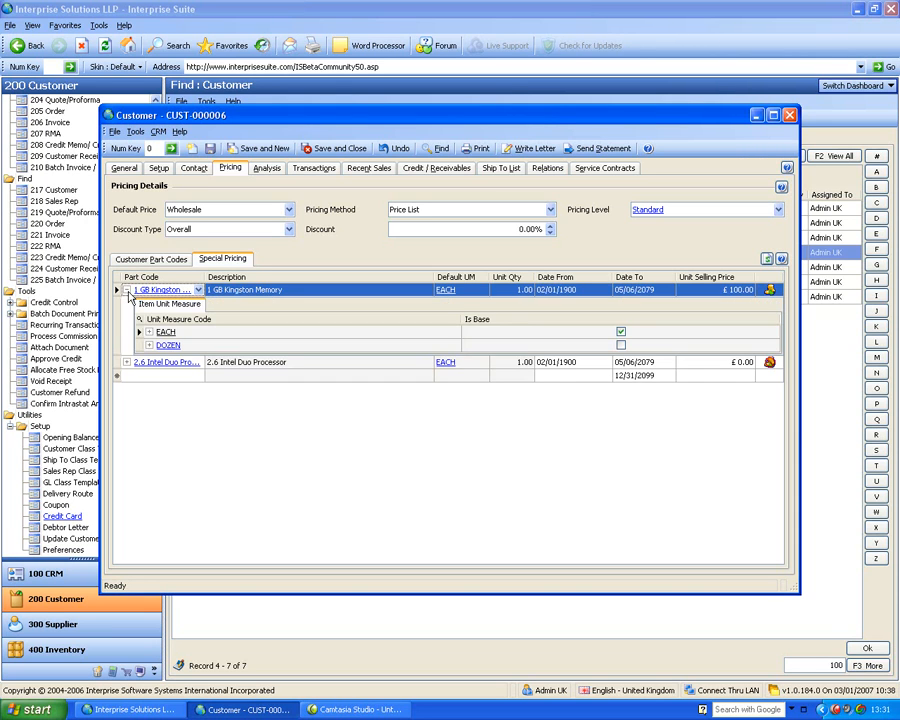
click(149, 333)
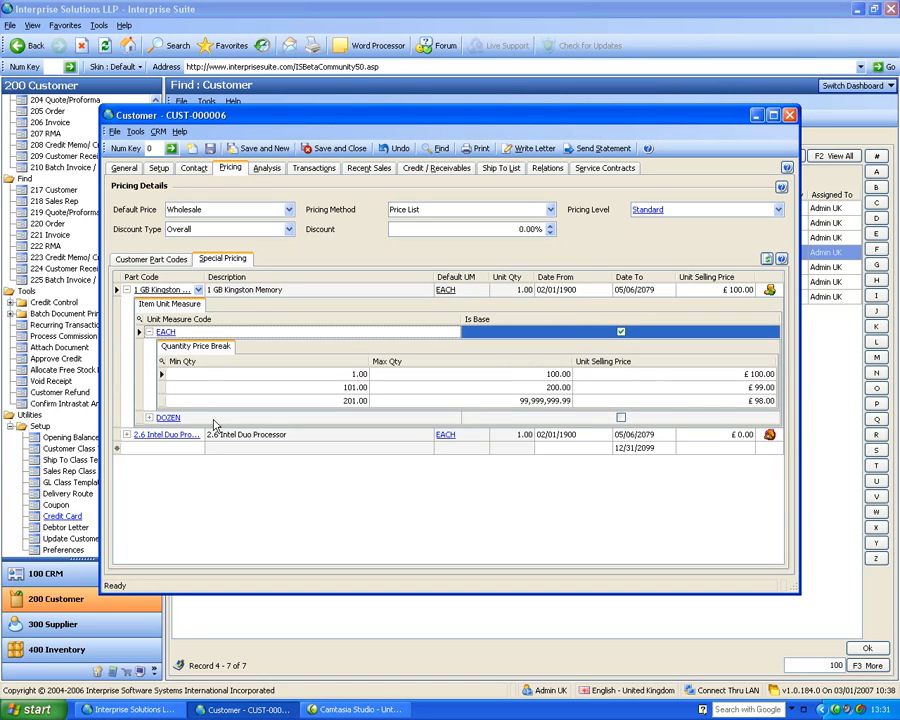
click(149, 333)
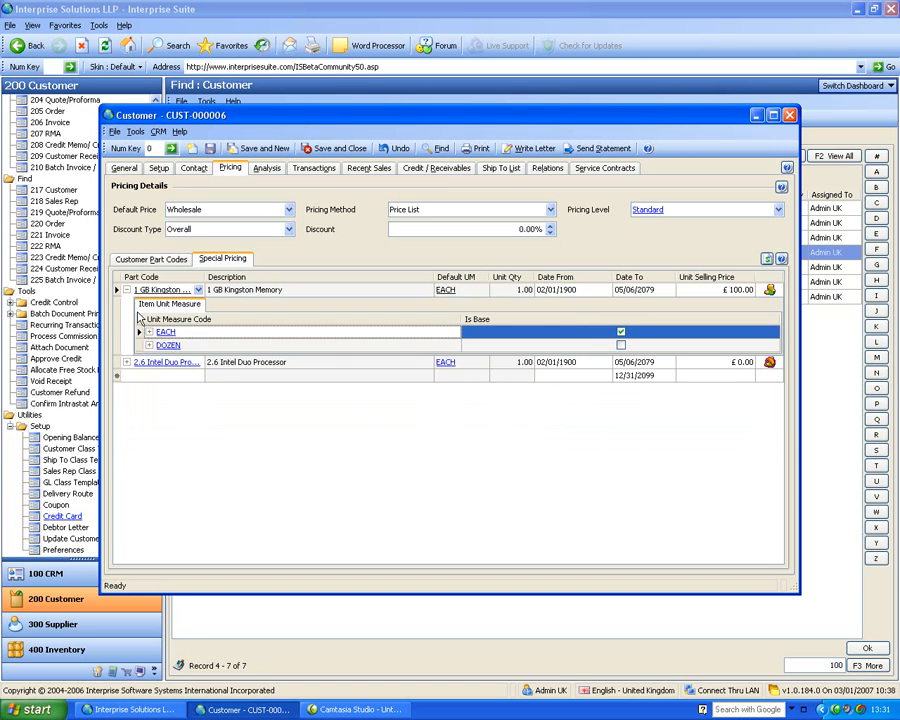
click(127, 290)
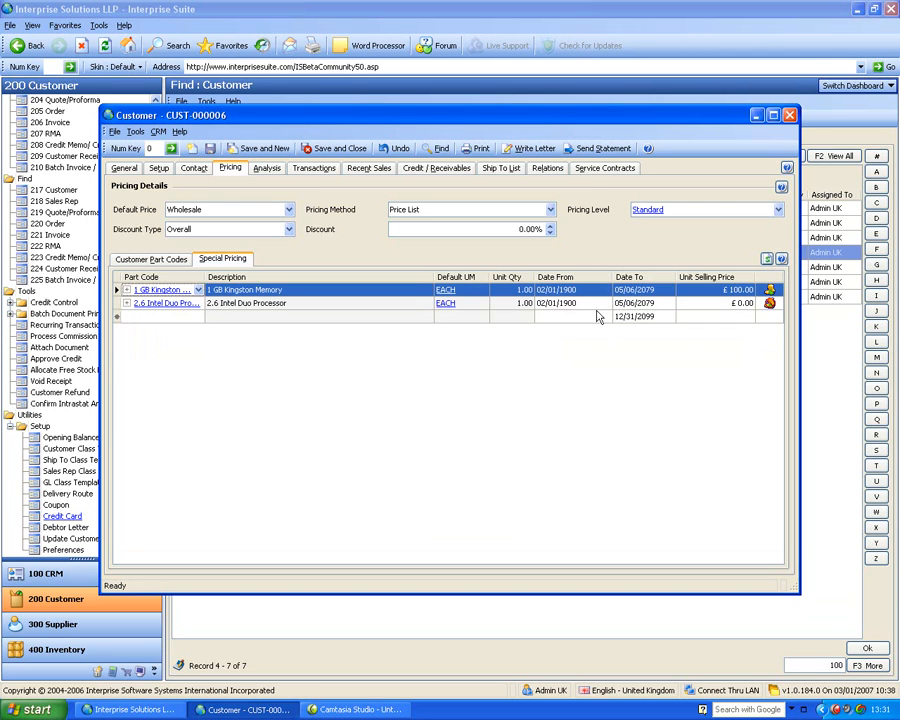
Add 1 GB Kingston Memory and 2.6 Intel Duo Processor to the customer part codes and check the memory's customer item code and description
click(148, 259)
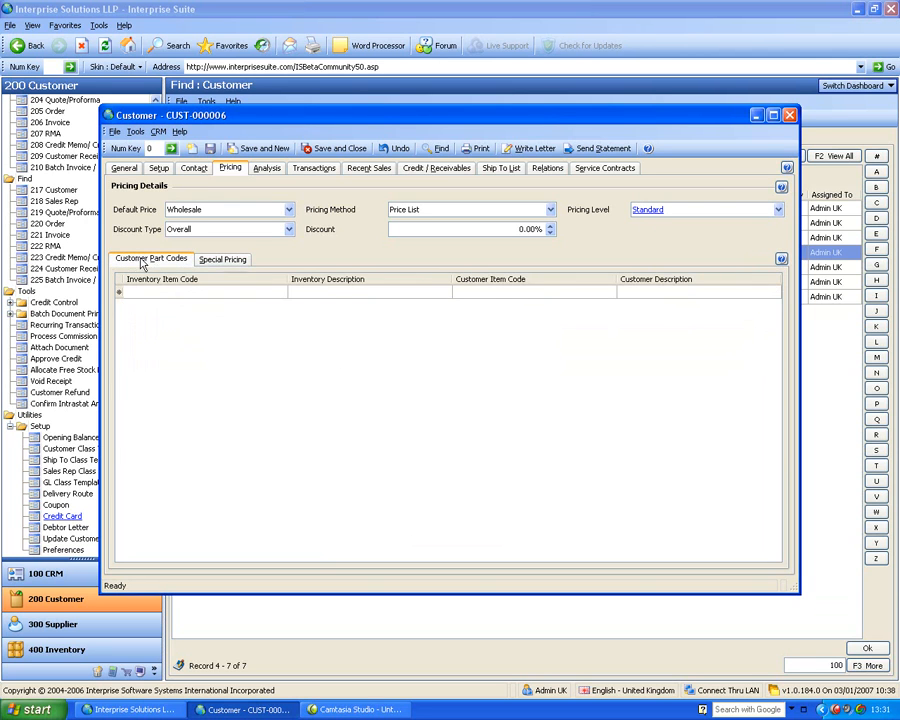
click(202, 292)
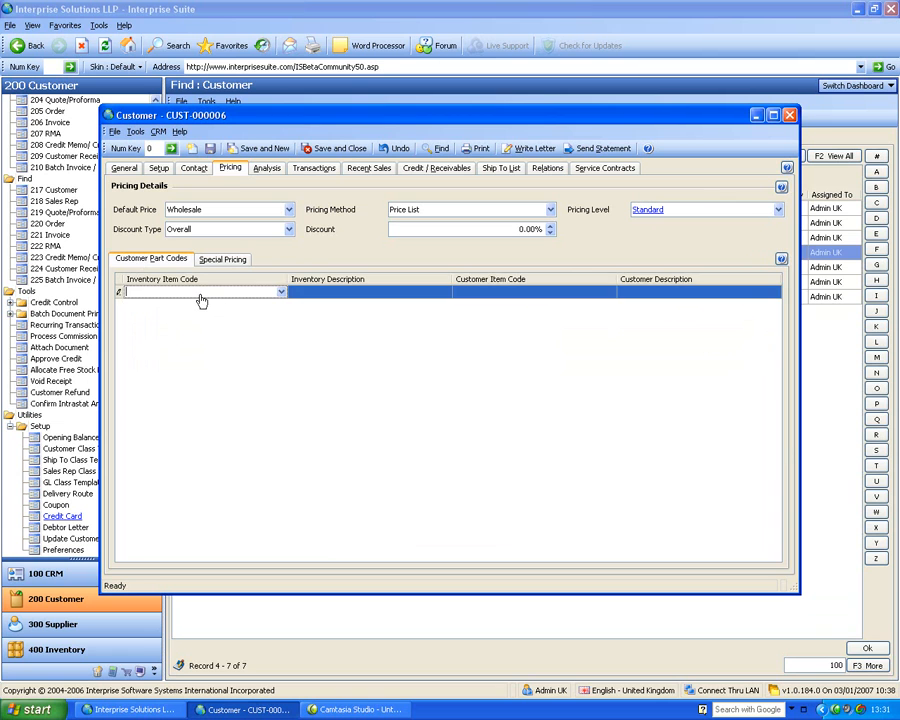
click(281, 292)
click(147, 341)
click(147, 356)
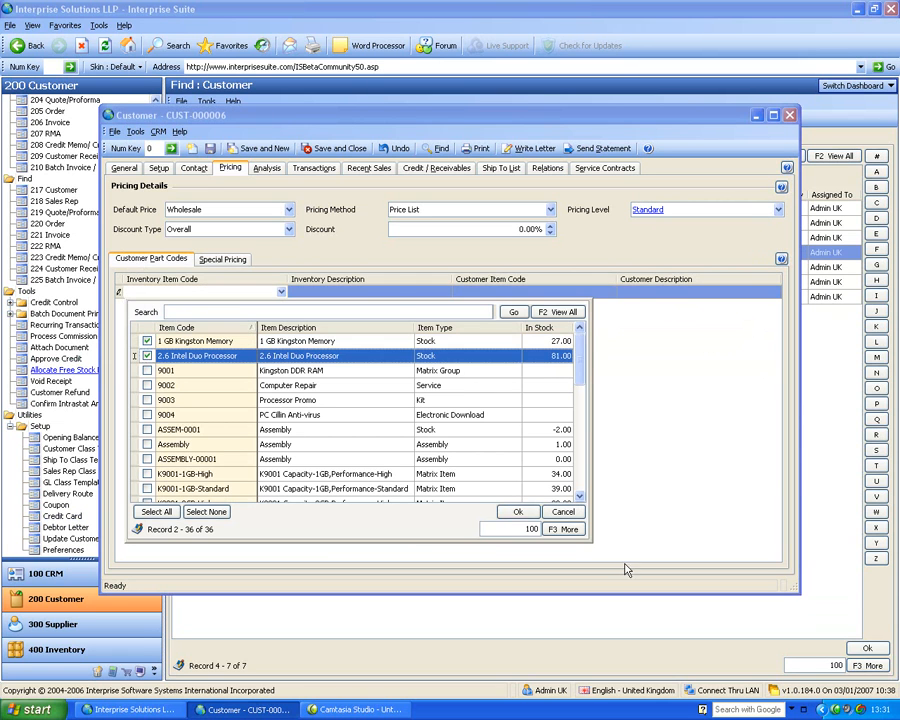
click(517, 511)
click(505, 291)
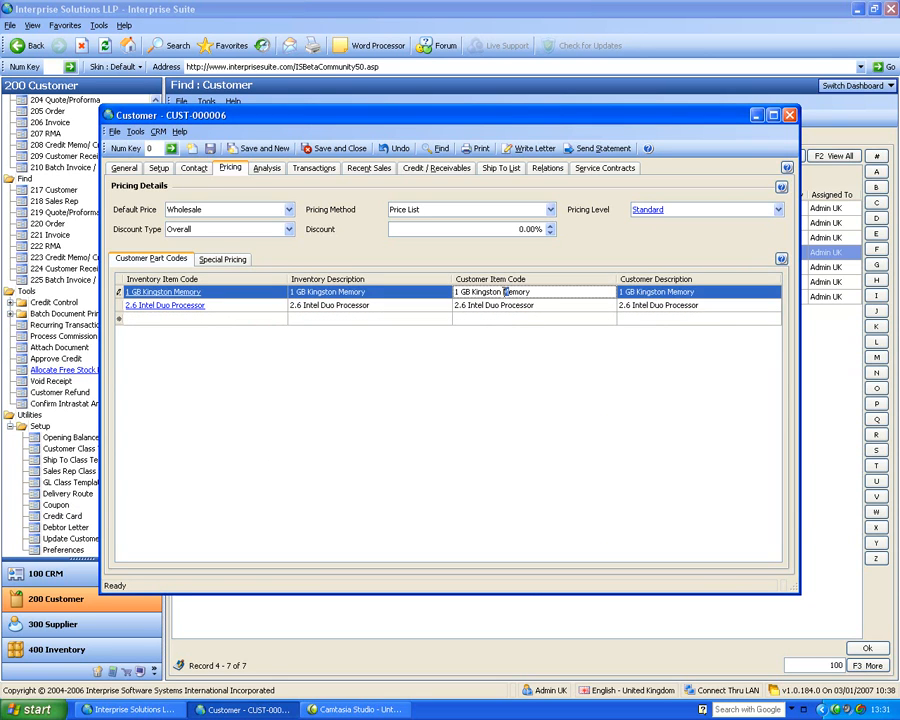
click(690, 291)
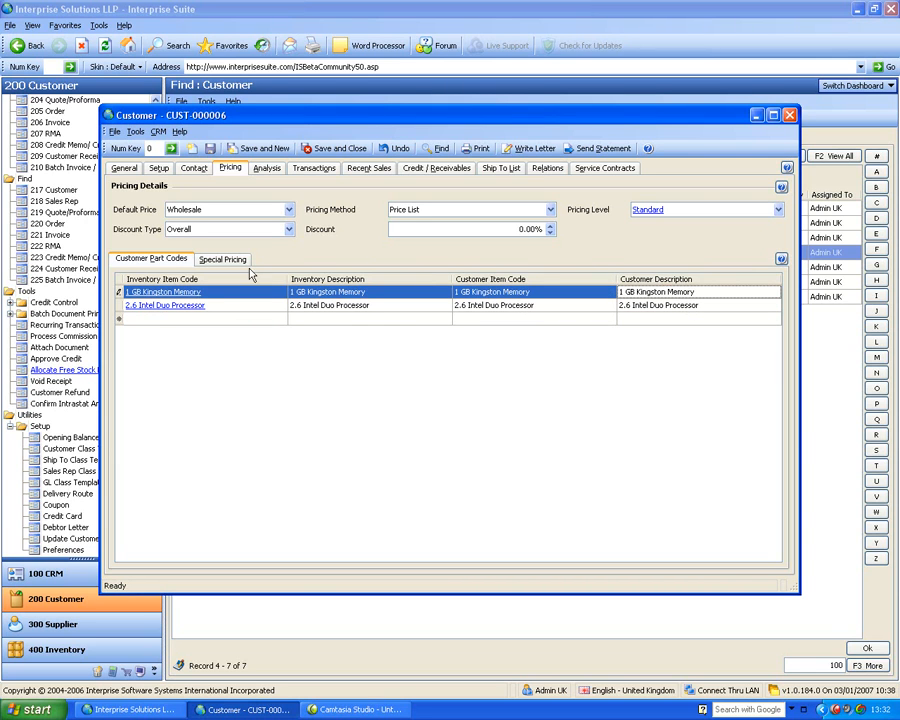
Review the customer's monthly trading and turnover charts, and look through its quotes, orders, invoices and RMAs in an enlarged window
click(266, 169)
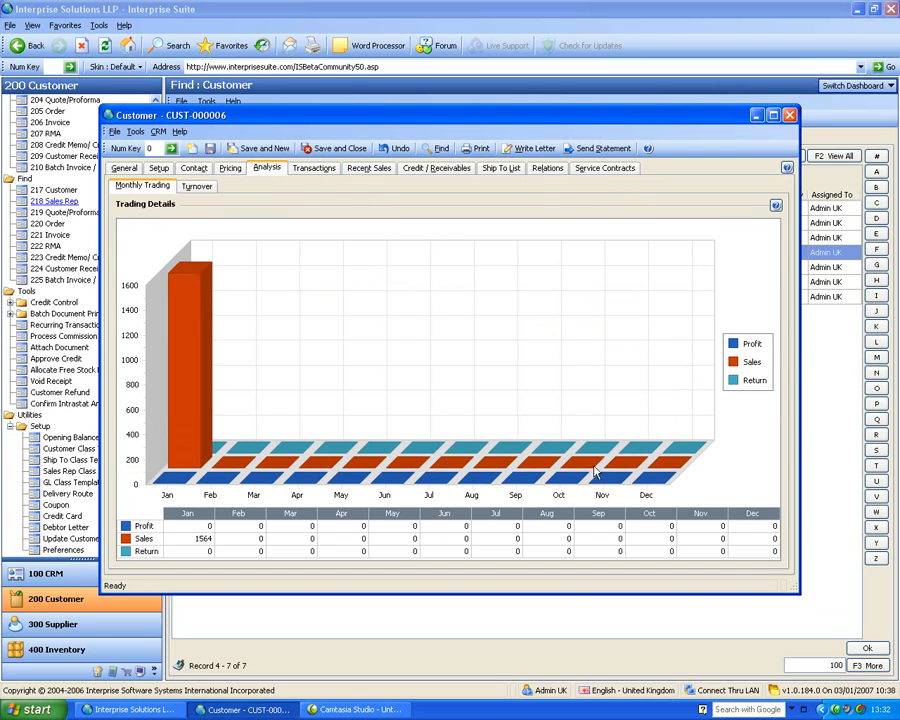
click(192, 187)
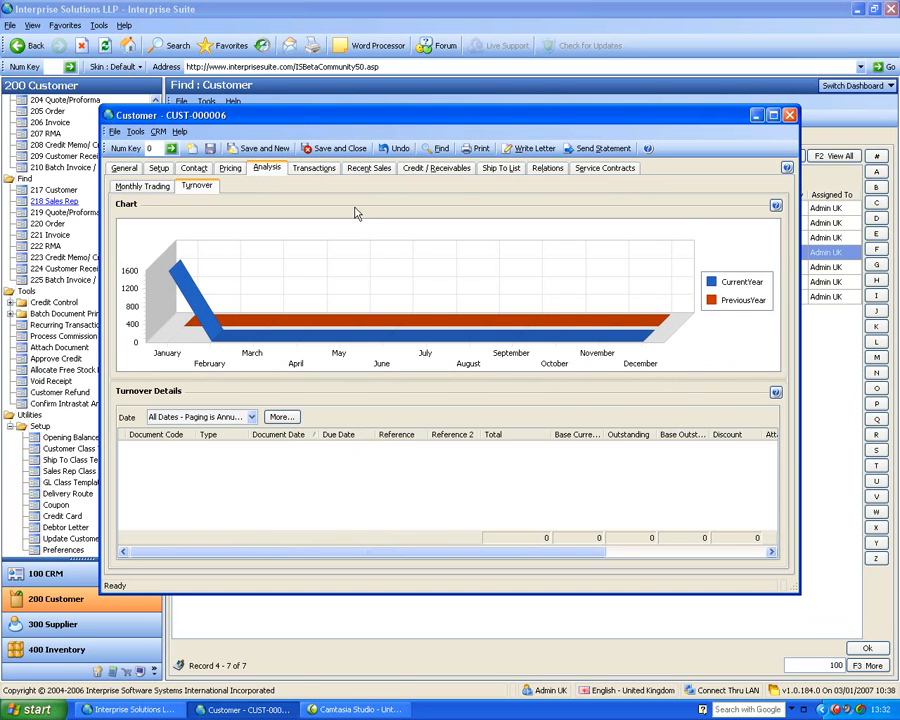
click(318, 169)
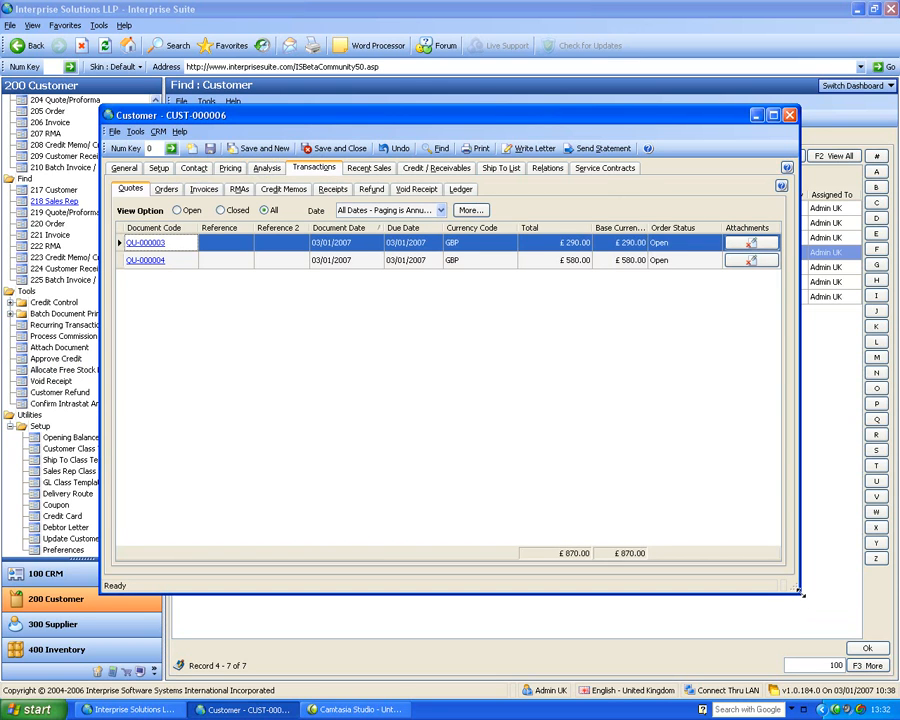
drag(797, 591, 870, 638)
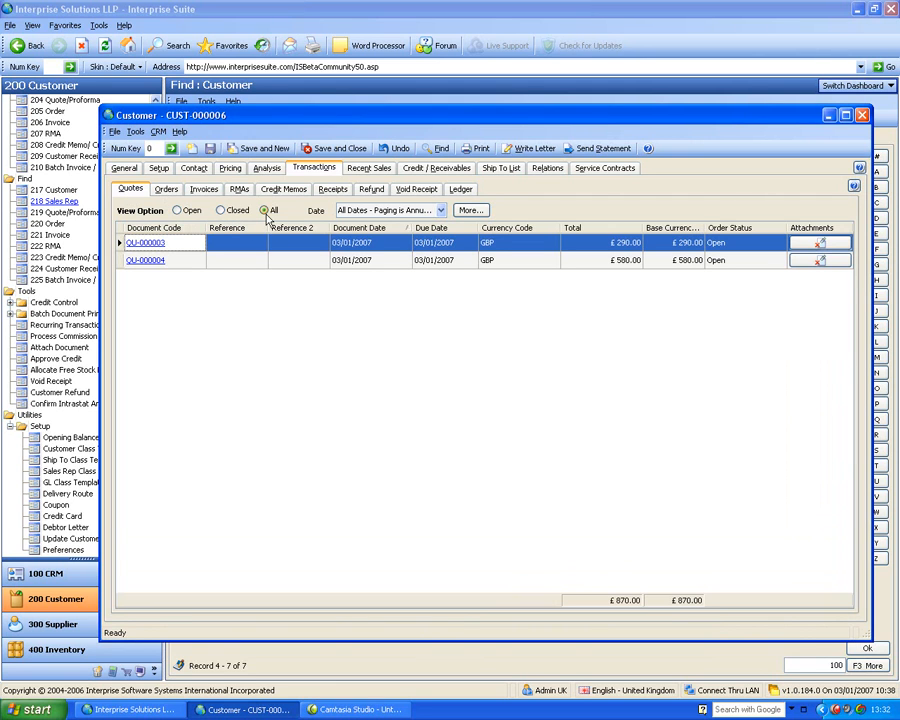
click(166, 189)
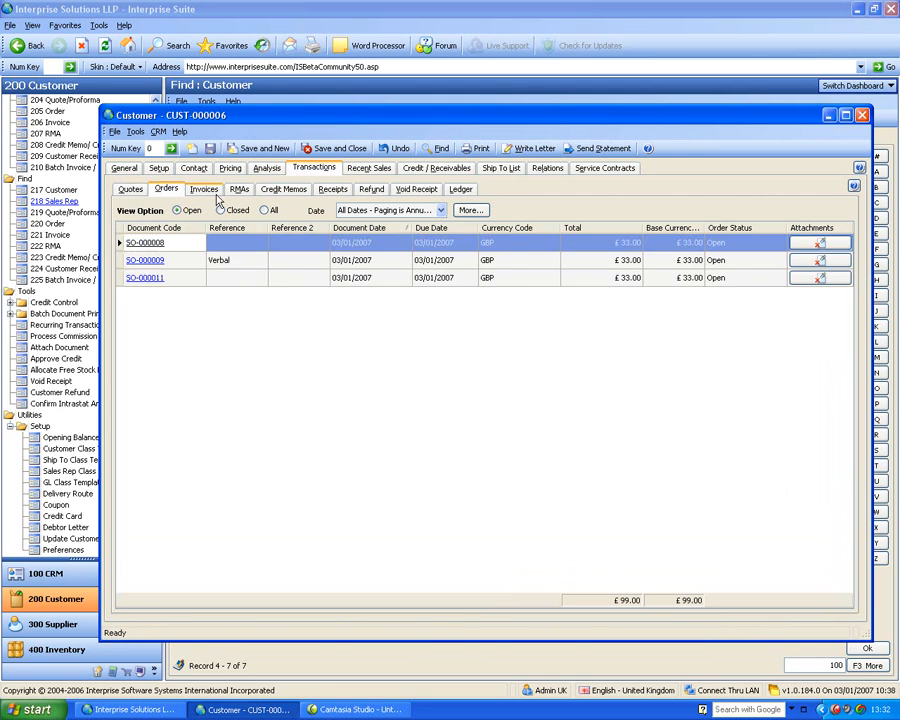
click(205, 190)
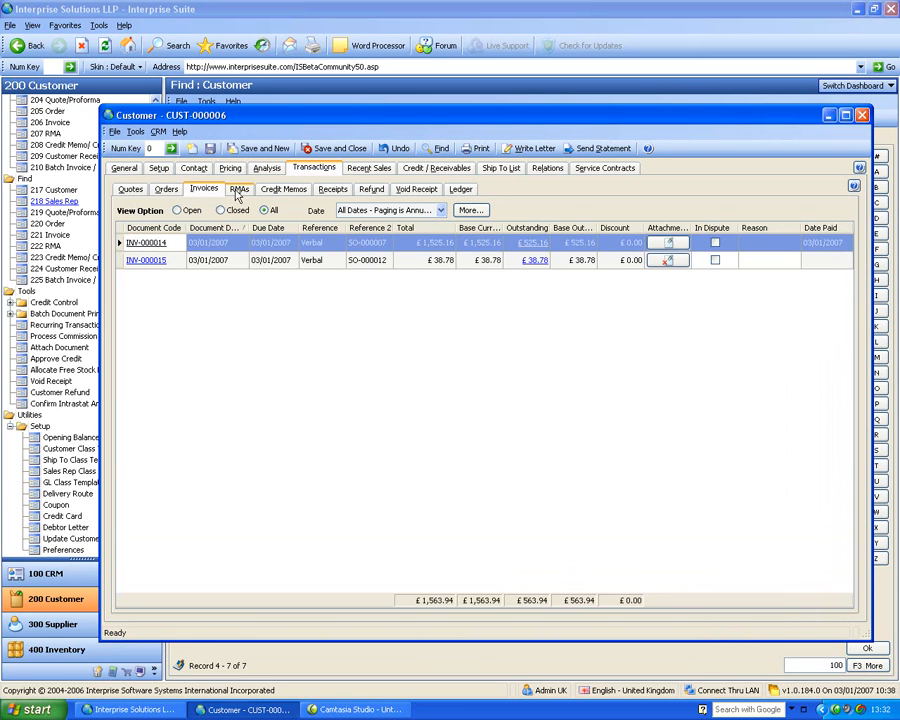
click(238, 190)
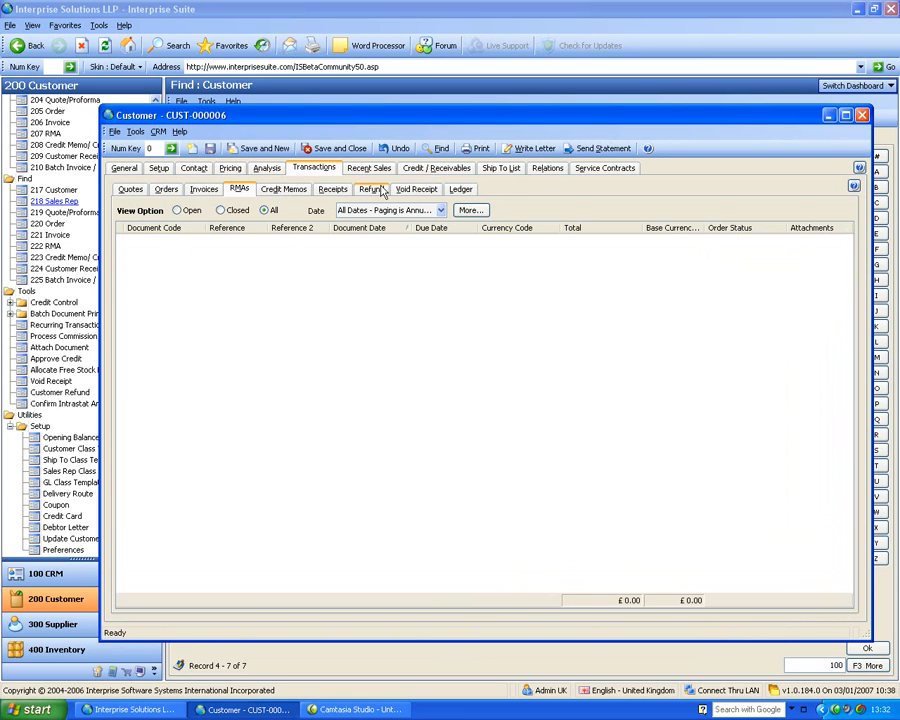
Mark the first invoice in the customer's transaction ledger as in dispute, with the reason "fdfsfsdf"
click(459, 191)
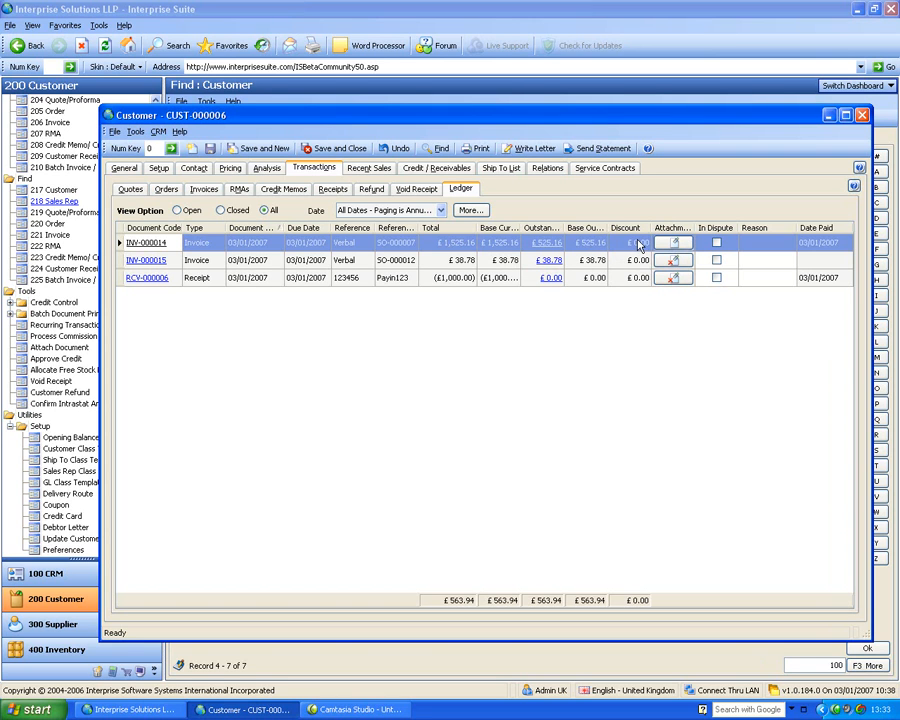
click(717, 245)
click(717, 245)
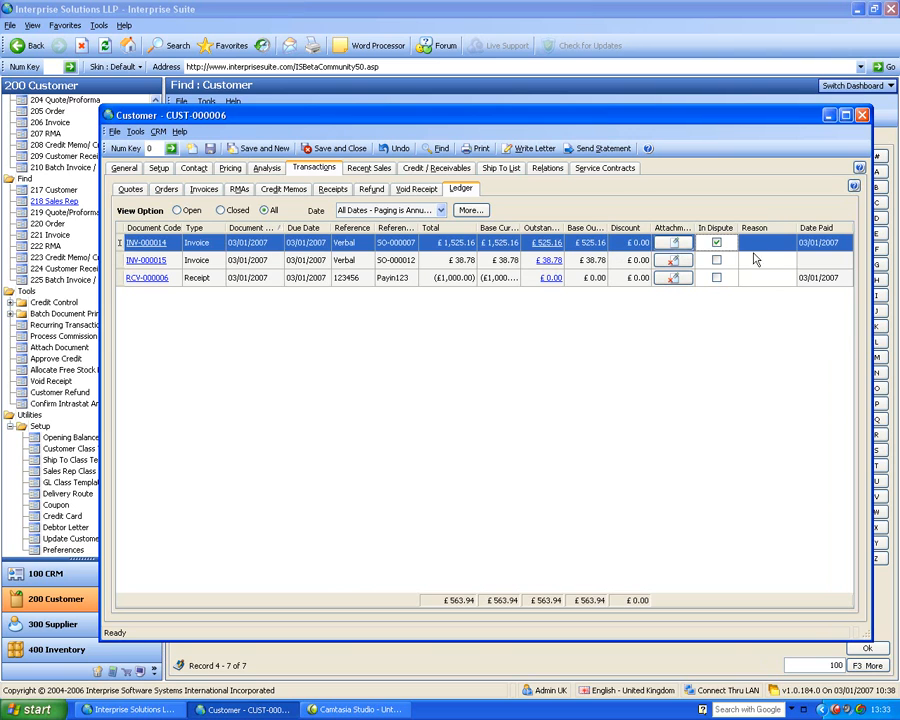
text(fdfsfsdf)
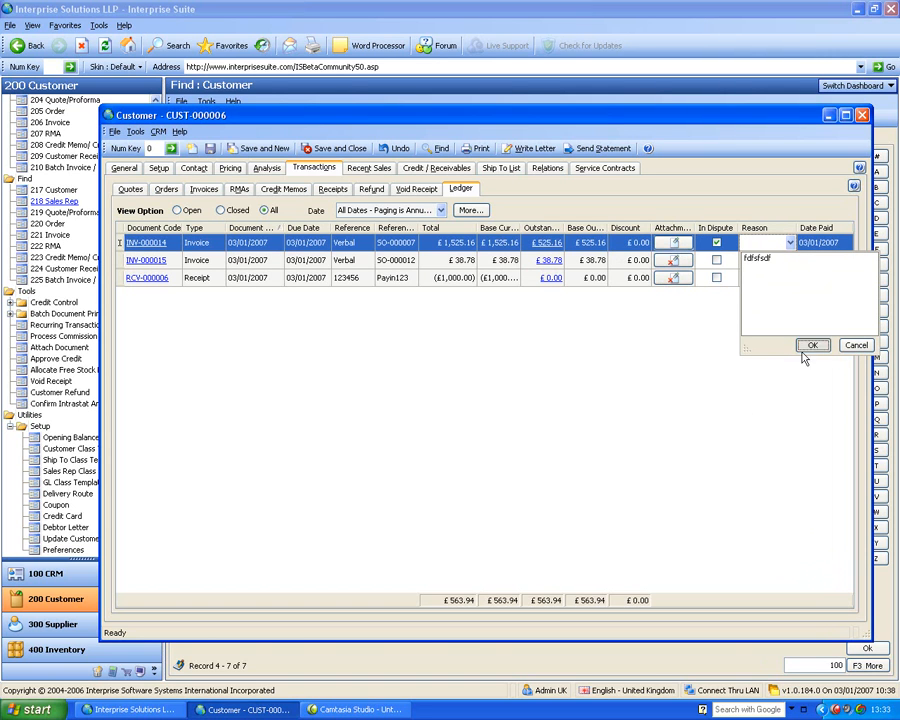
click(812, 346)
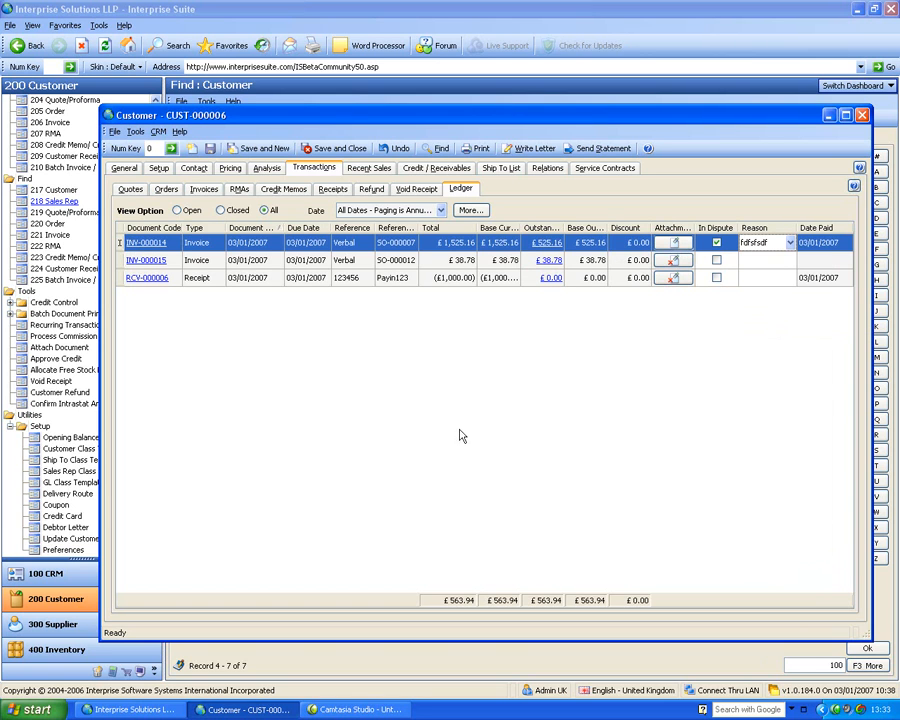
Examine the ledger receipt's document allocation reference, including its credit and receivable lines, and close it
click(555, 280)
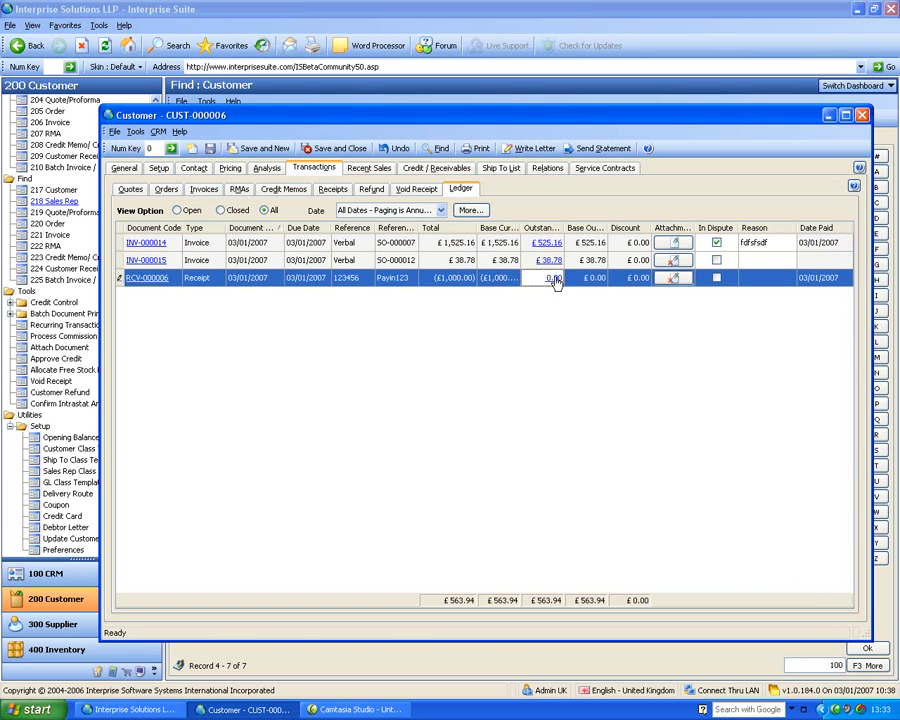
click(555, 280)
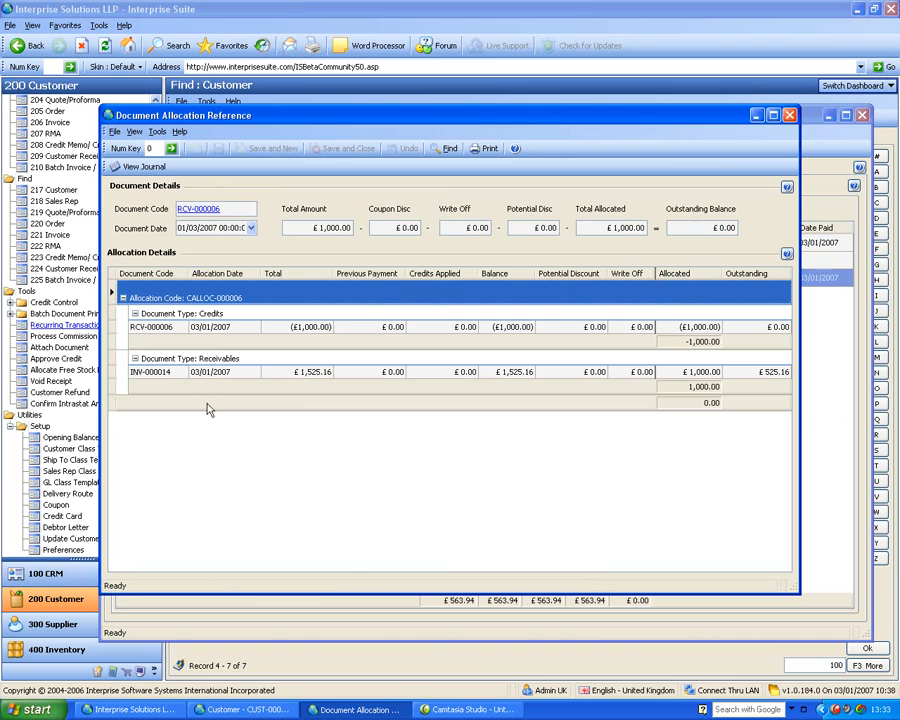
click(175, 330)
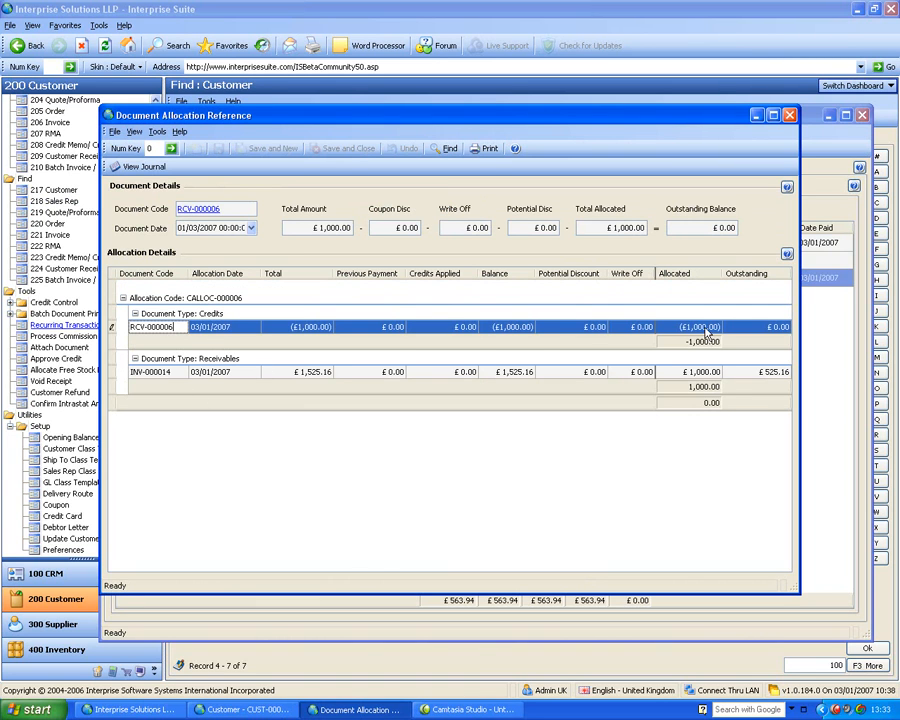
click(182, 373)
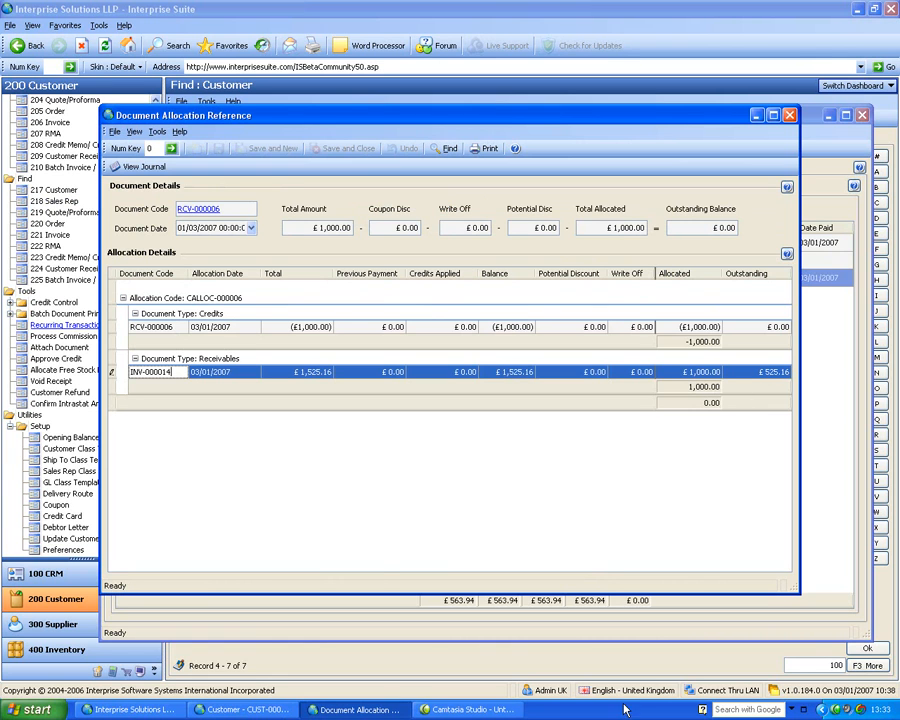
click(791, 116)
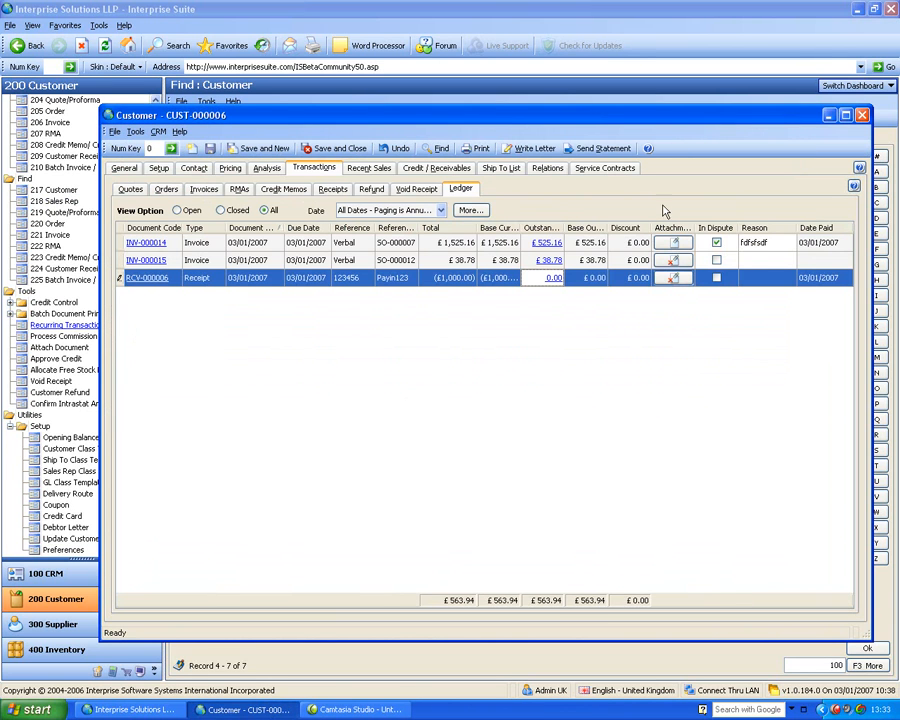
View the first ledger invoice's sales document and the receipt's allocation details, closing each one
click(147, 248)
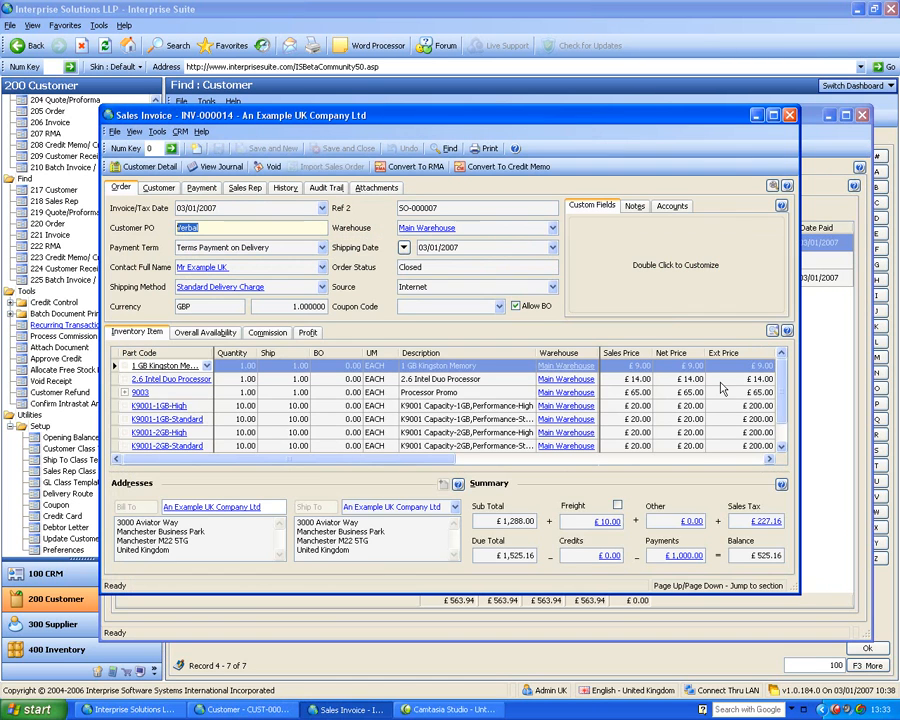
click(788, 114)
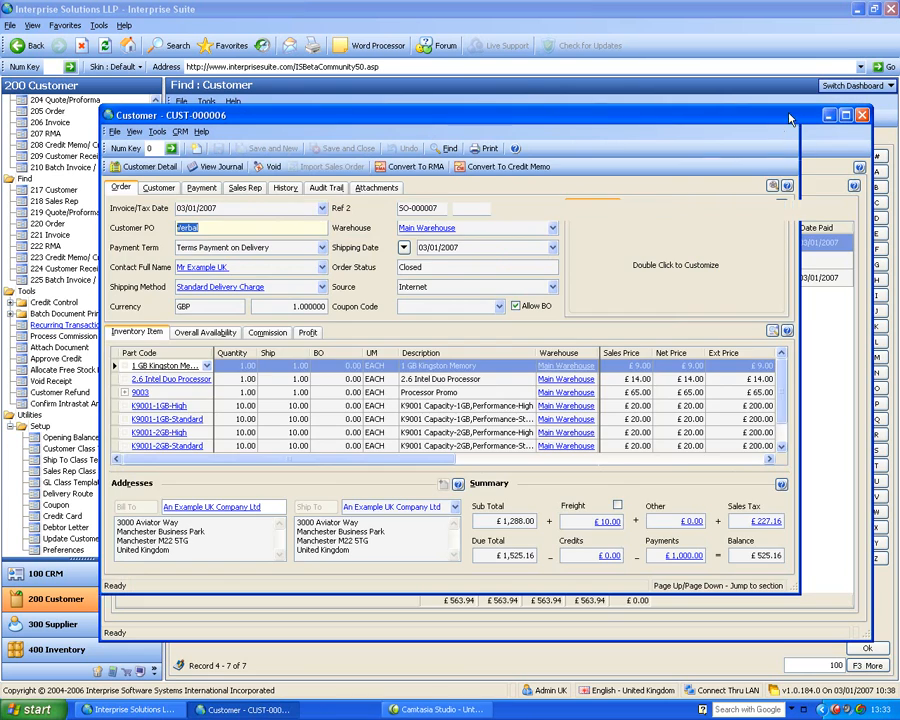
click(141, 278)
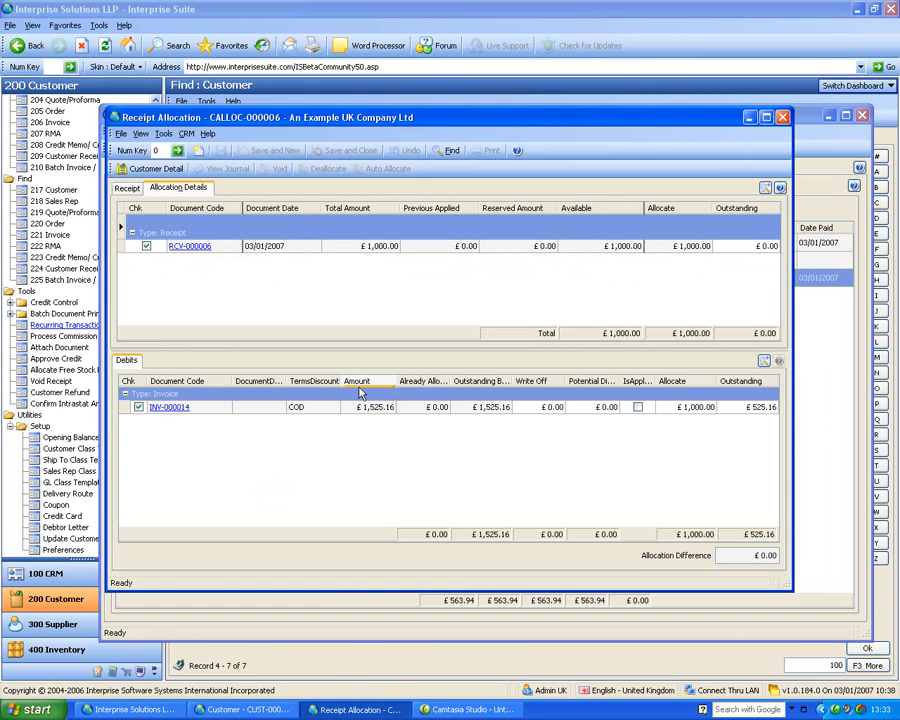
click(783, 117)
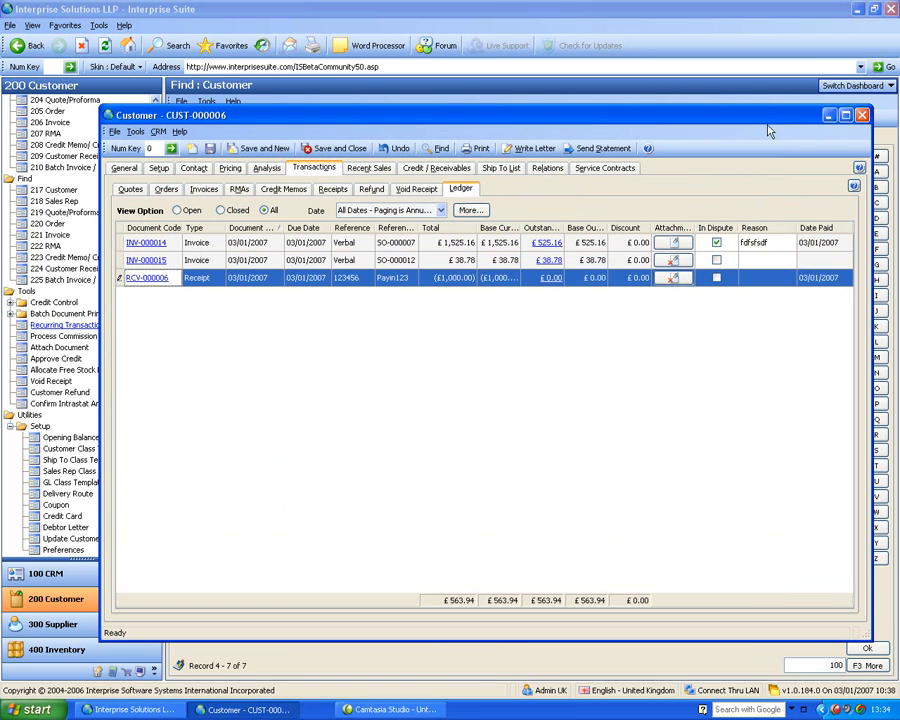
Inspect the documents attached to the first ledger invoice and leave the attachments without changing them
click(685, 246)
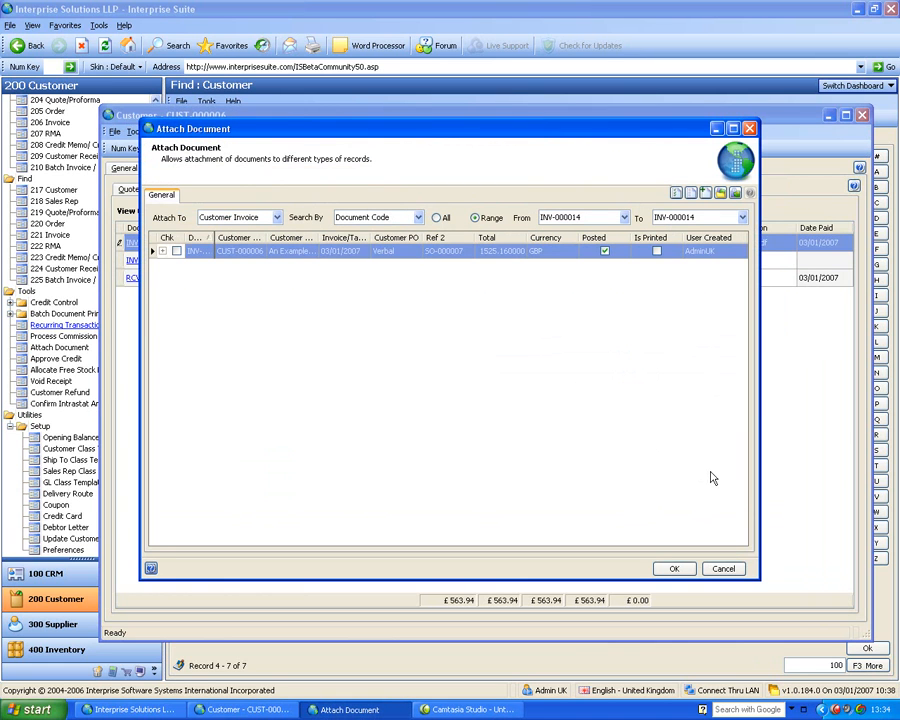
click(164, 251)
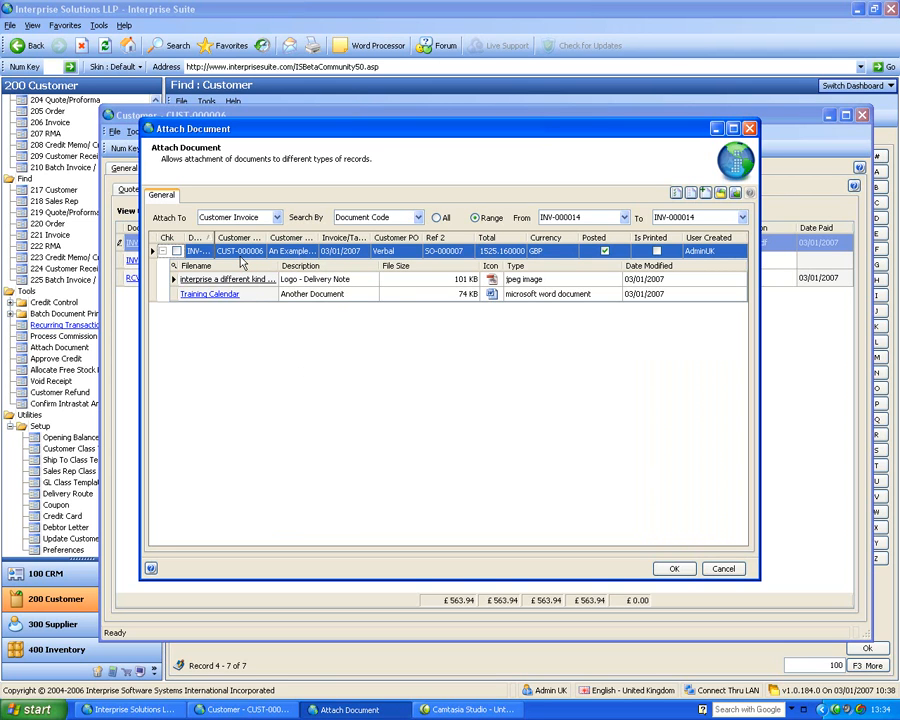
click(724, 568)
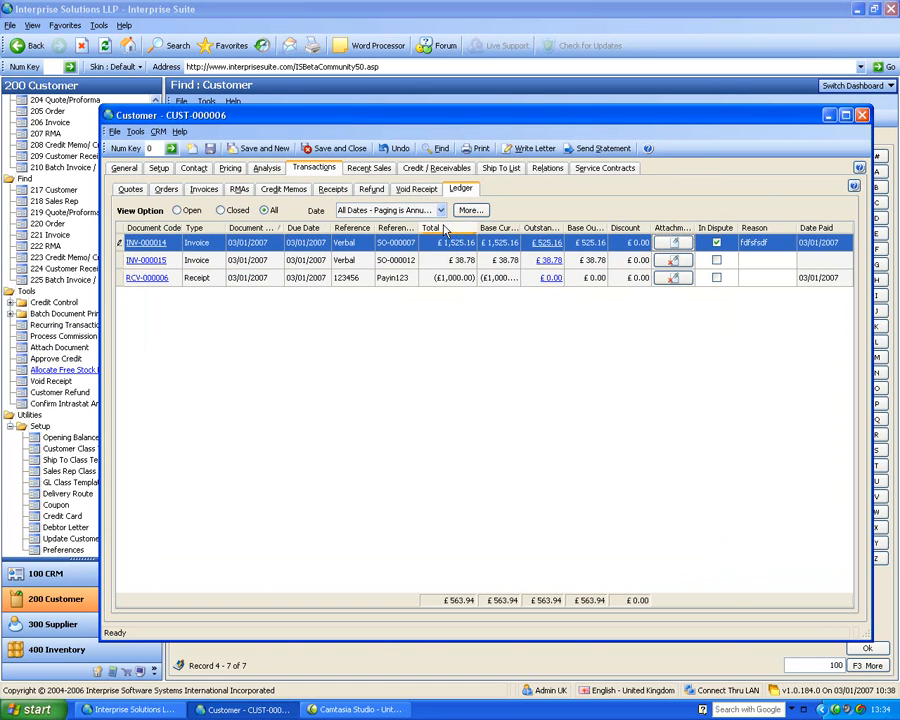
Show the group-by box above the ledger and group the transactions by Type
click(305, 229)
right_click(305, 229)
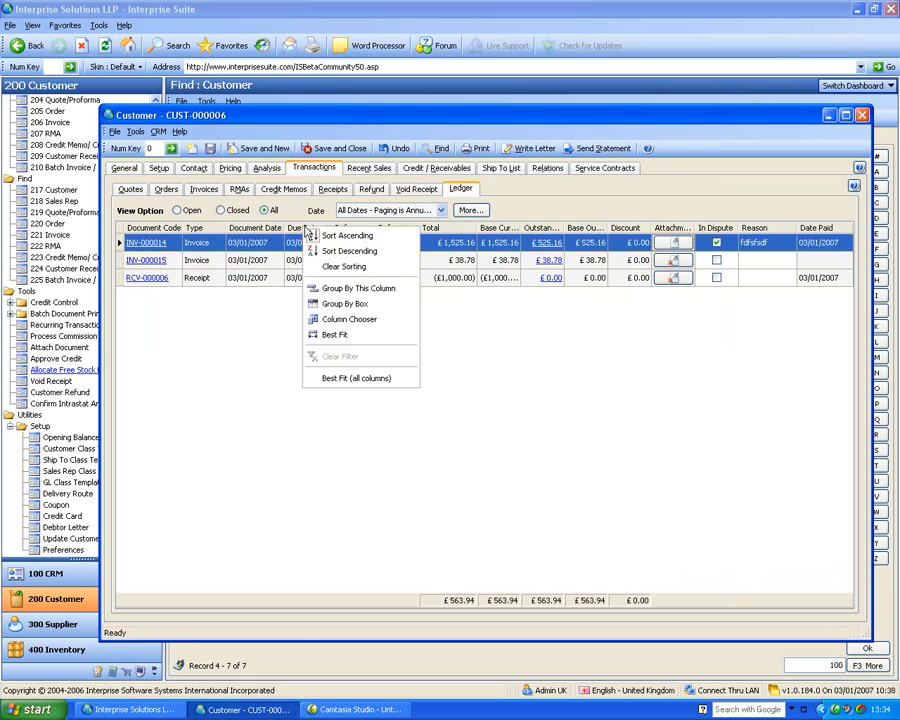
click(358, 304)
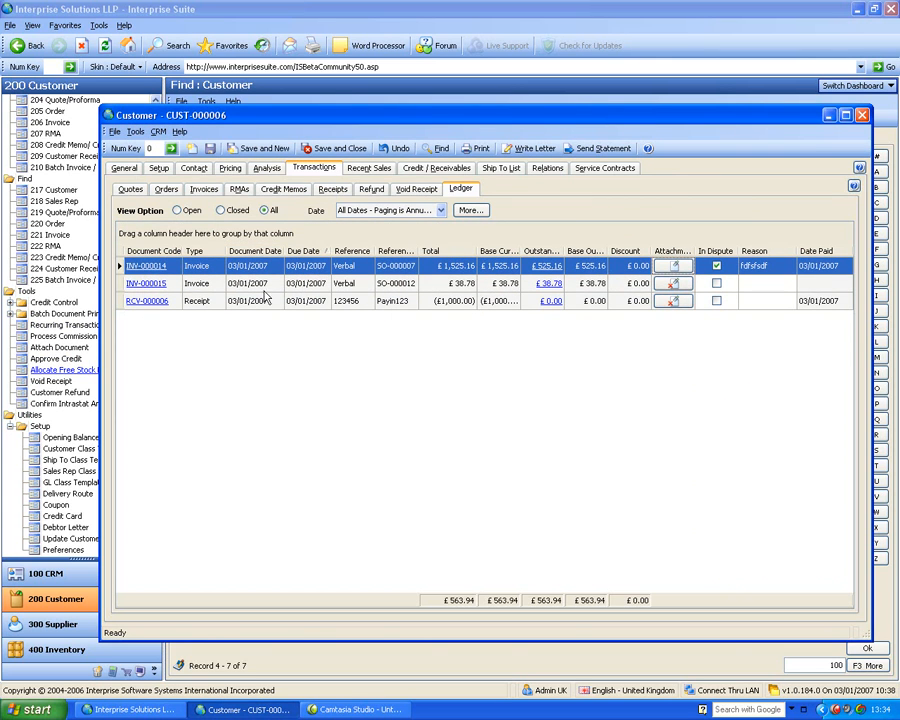
drag(222, 260, 140, 234)
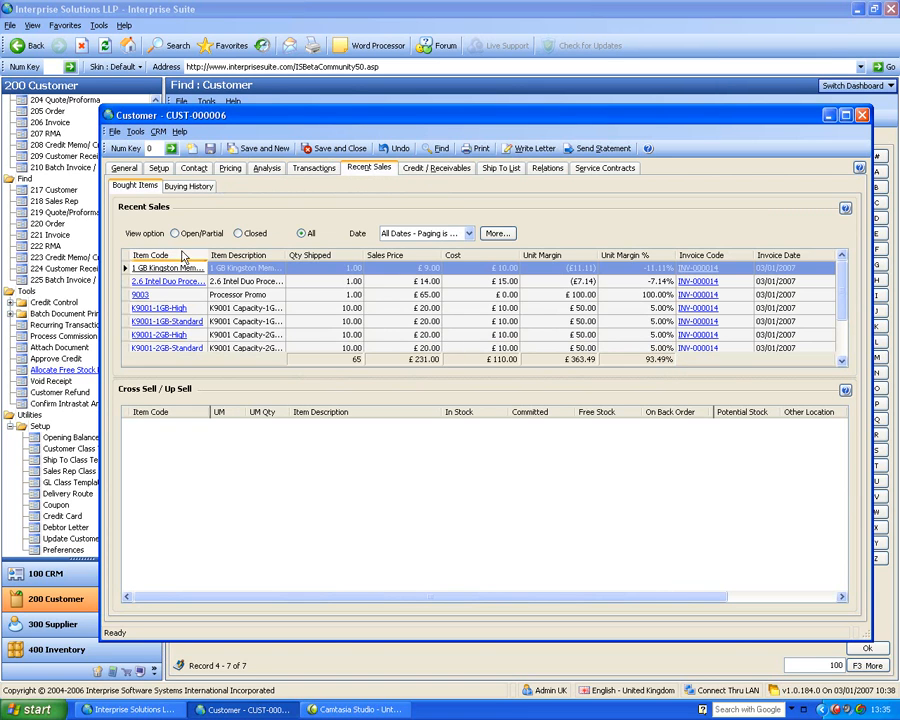
Review the cross-sell and up-sell items for the 2.6 Intel Duo Processor in recent sales, and the customer's monthly buying history
click(228, 282)
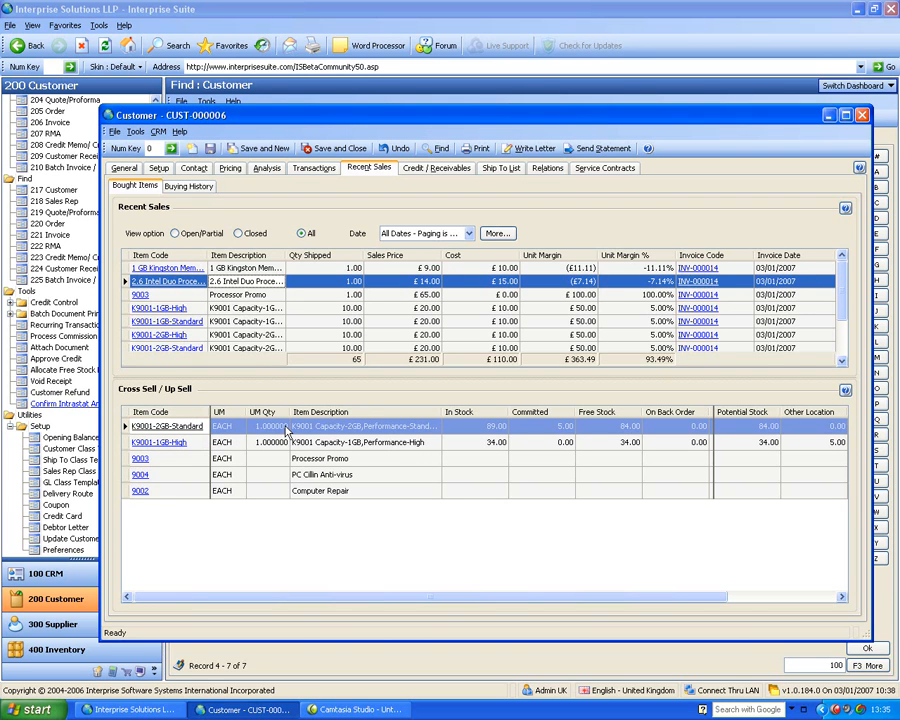
click(193, 190)
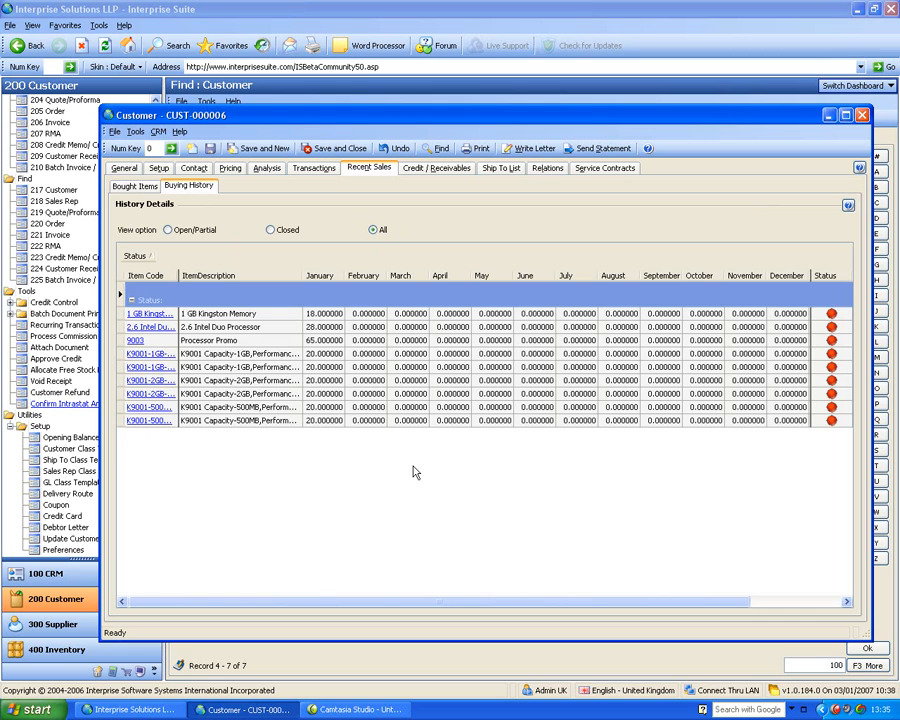
click(212, 315)
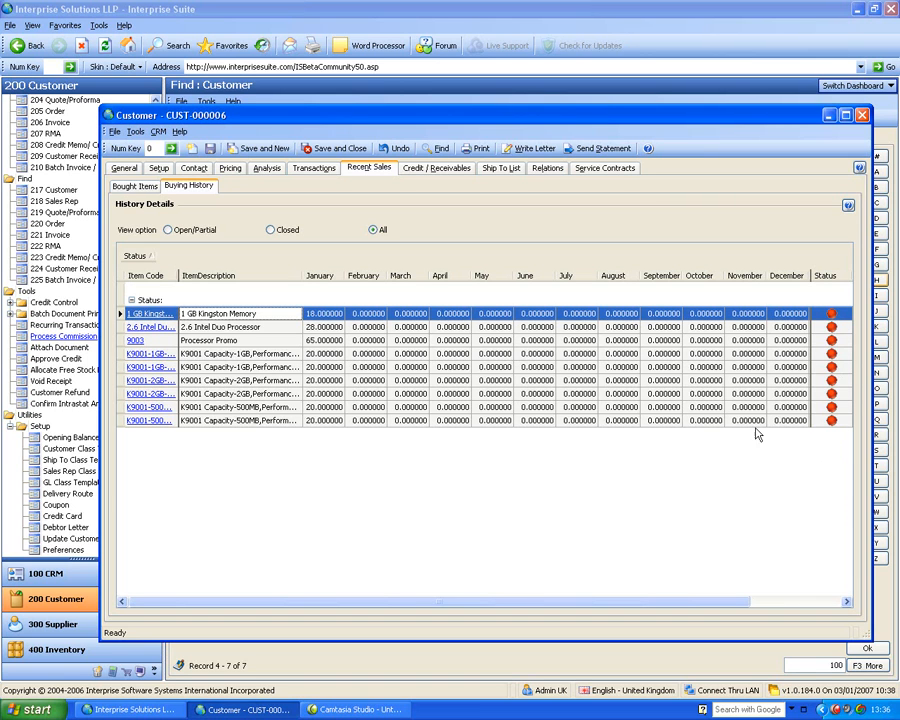
click(723, 382)
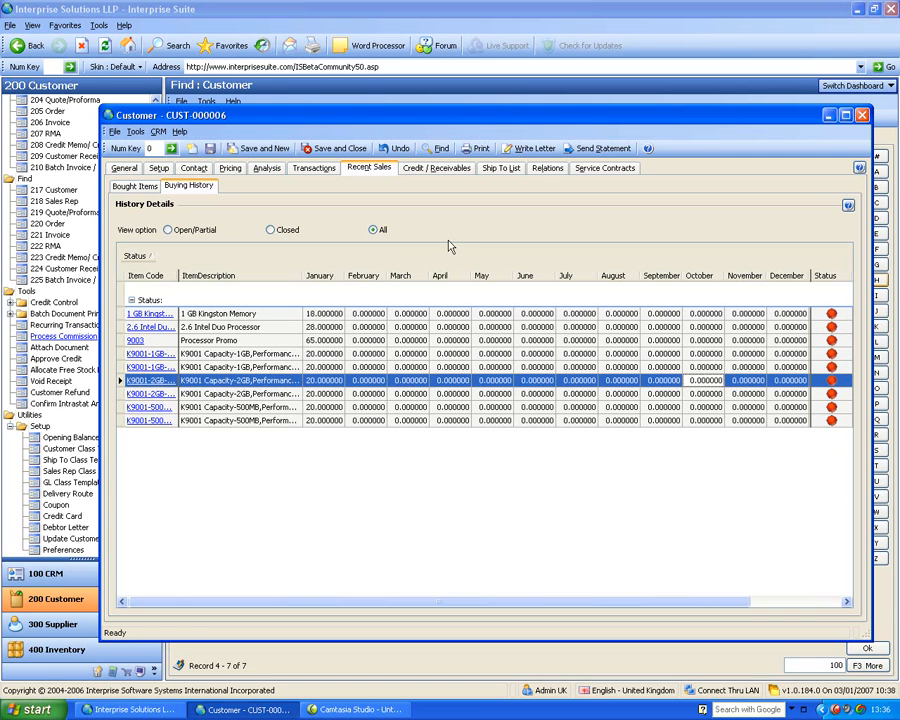
Open the customer's aged debt analysis under Credit / Receivables and enlarge the customer window to review it
click(436, 168)
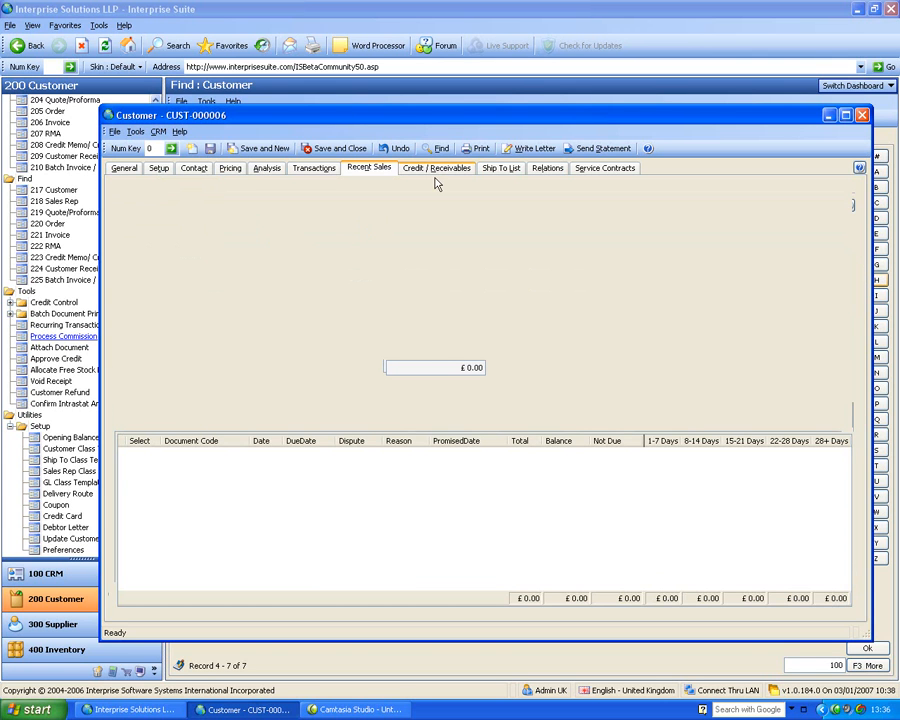
drag(469, 121, 442, 59)
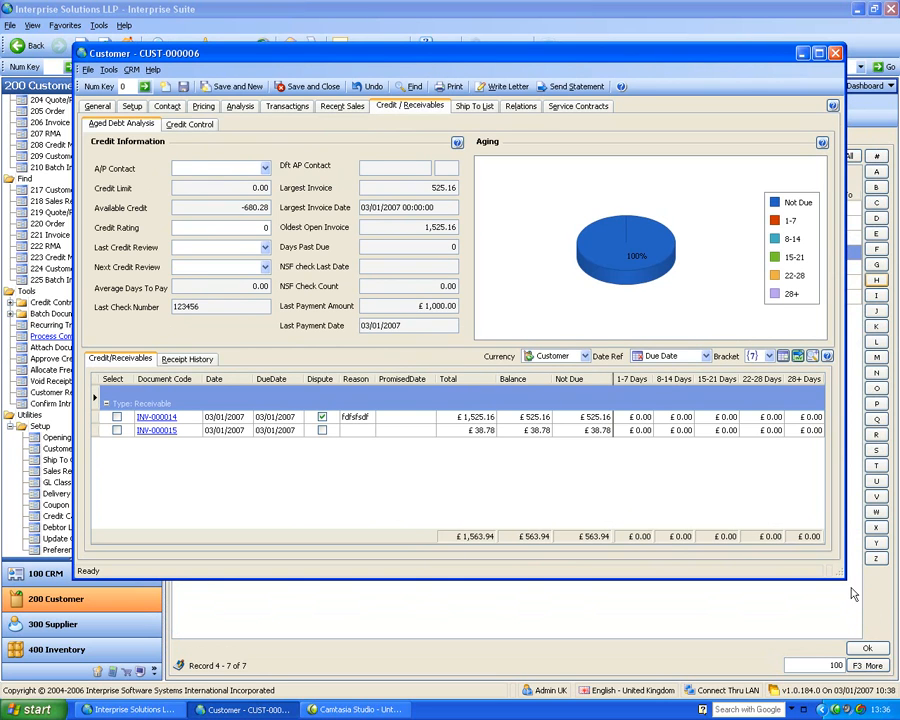
drag(843, 578, 851, 620)
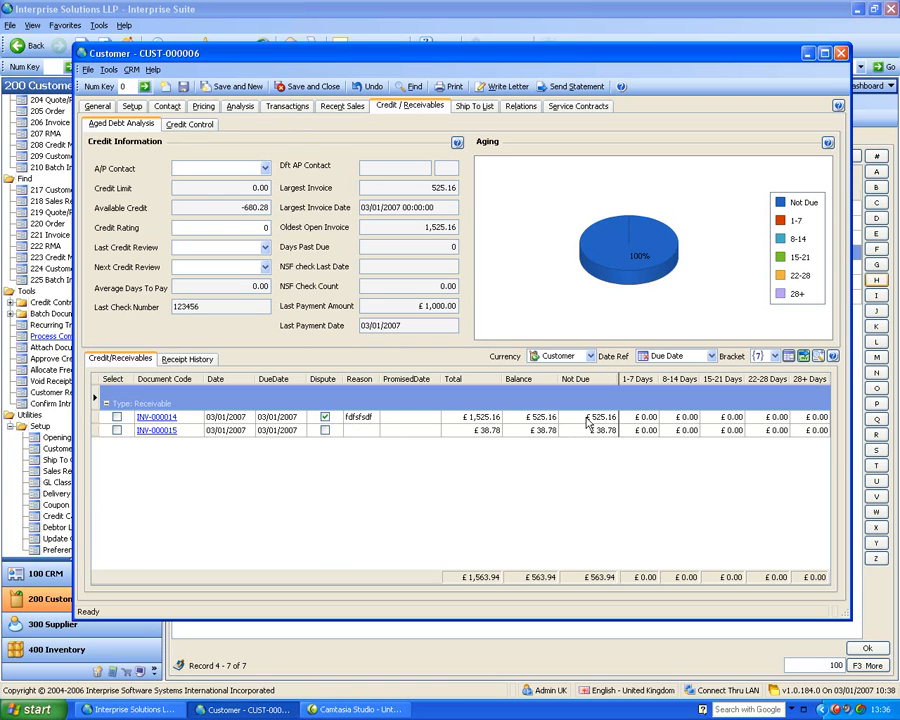
Try the receivables aging by Document Date and return the date reference to Due Date
click(711, 356)
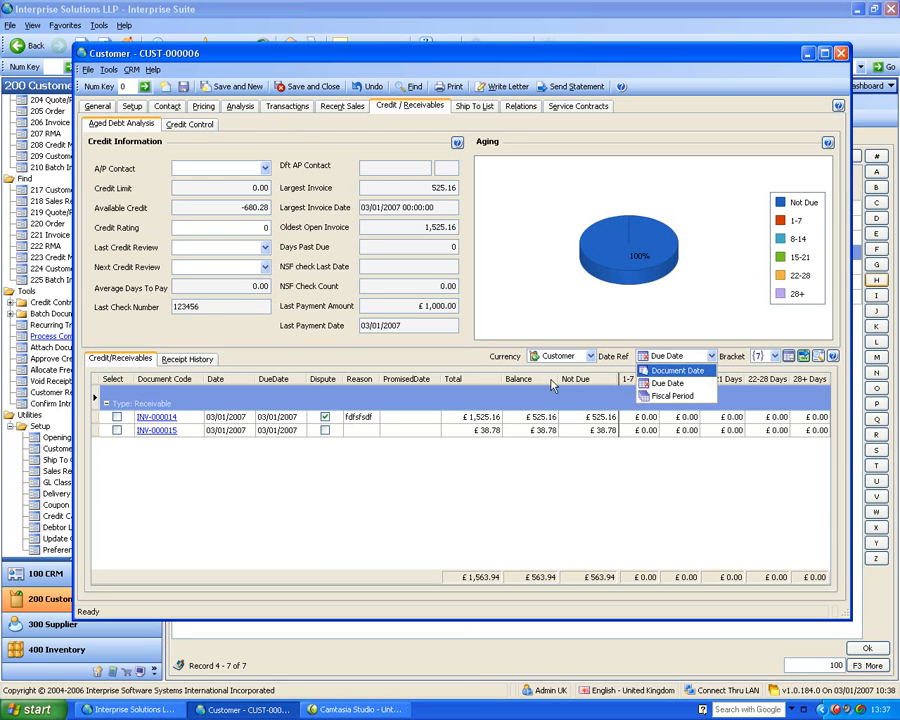
click(791, 358)
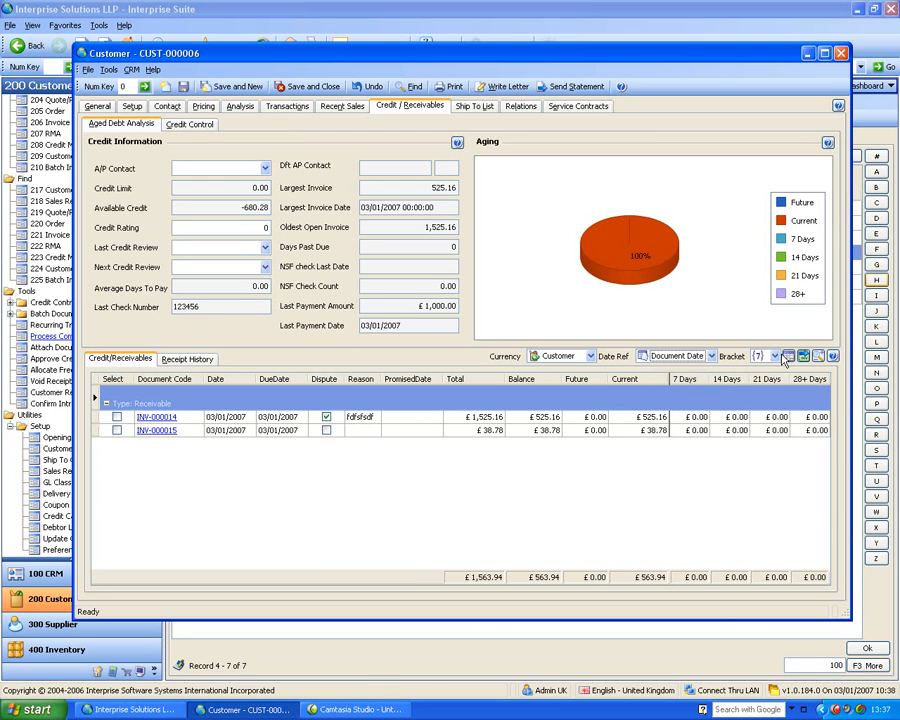
click(711, 356)
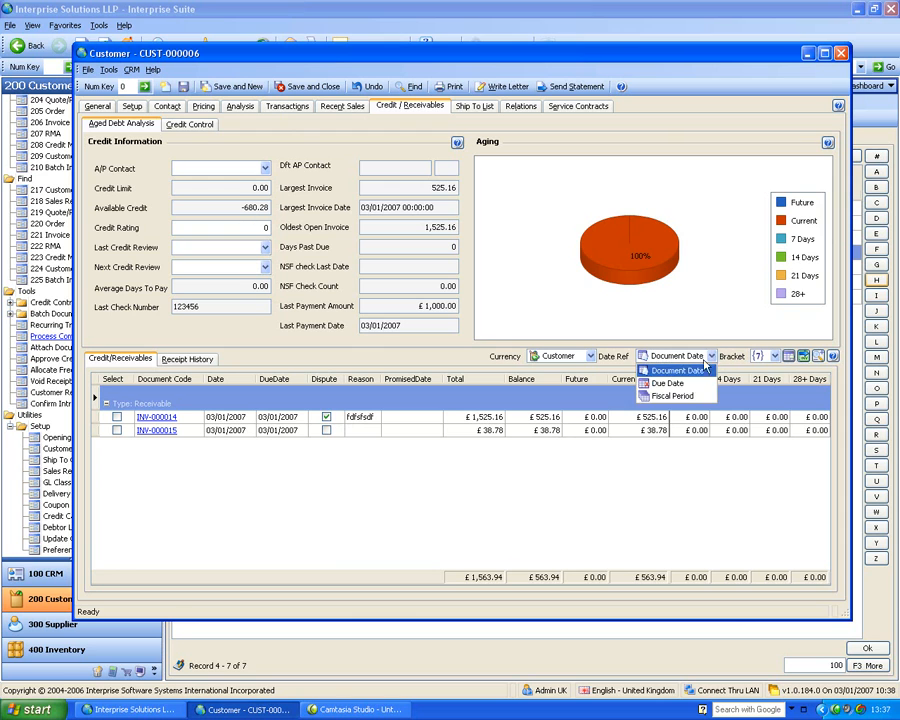
click(697, 385)
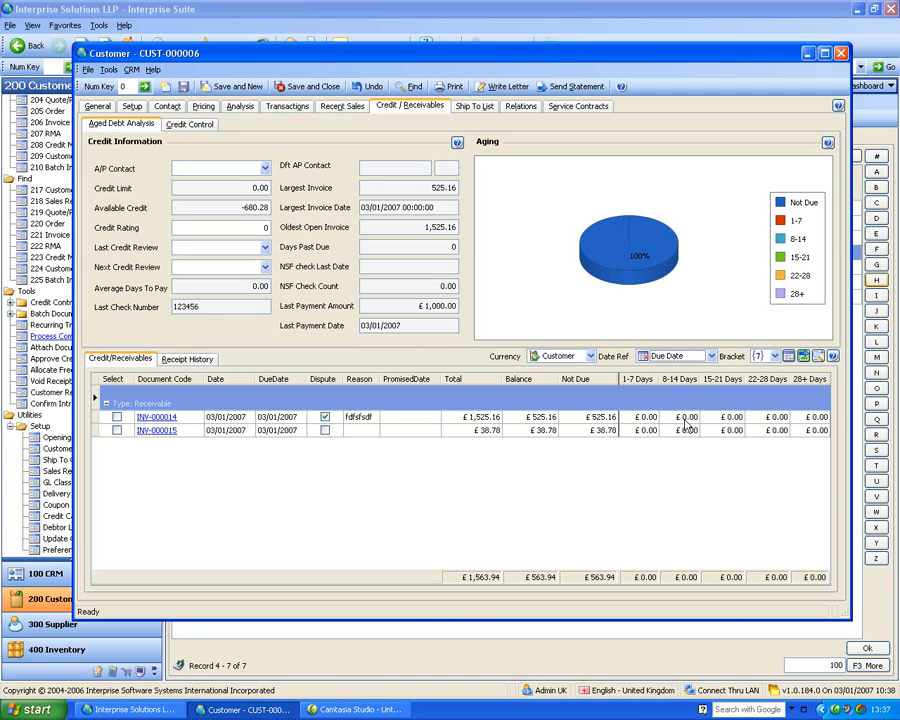
Set the receivables aging bracket to 14 days and check the available currency options
click(757, 357)
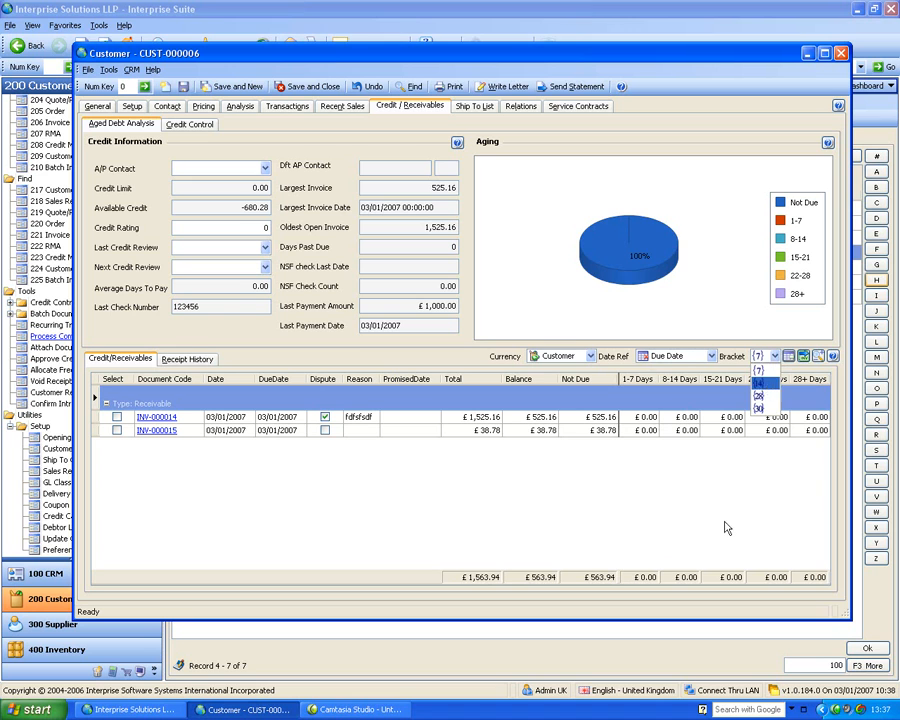
click(752, 390)
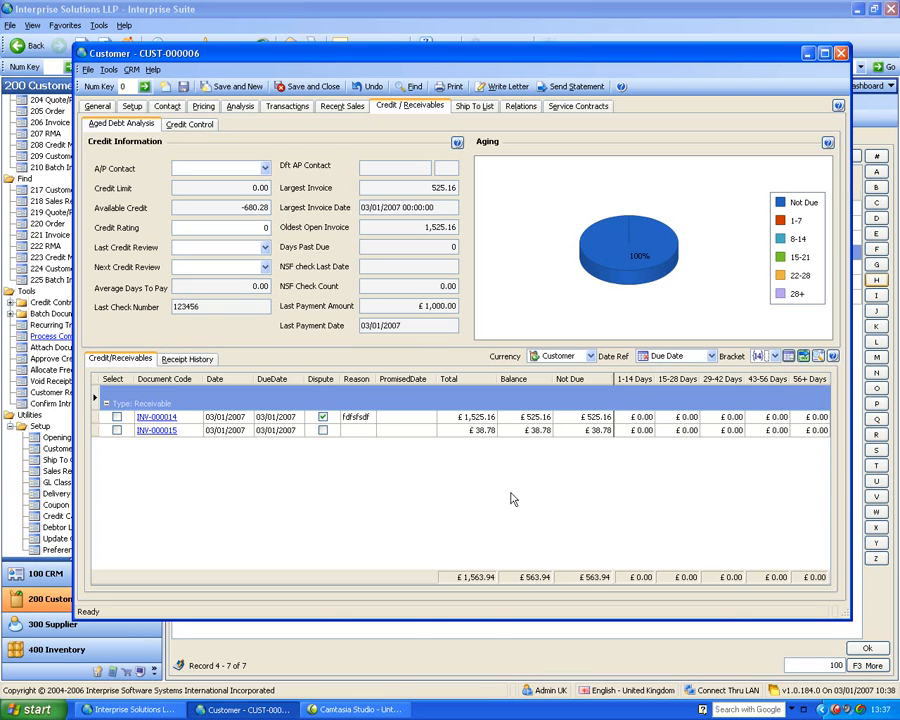
click(590, 356)
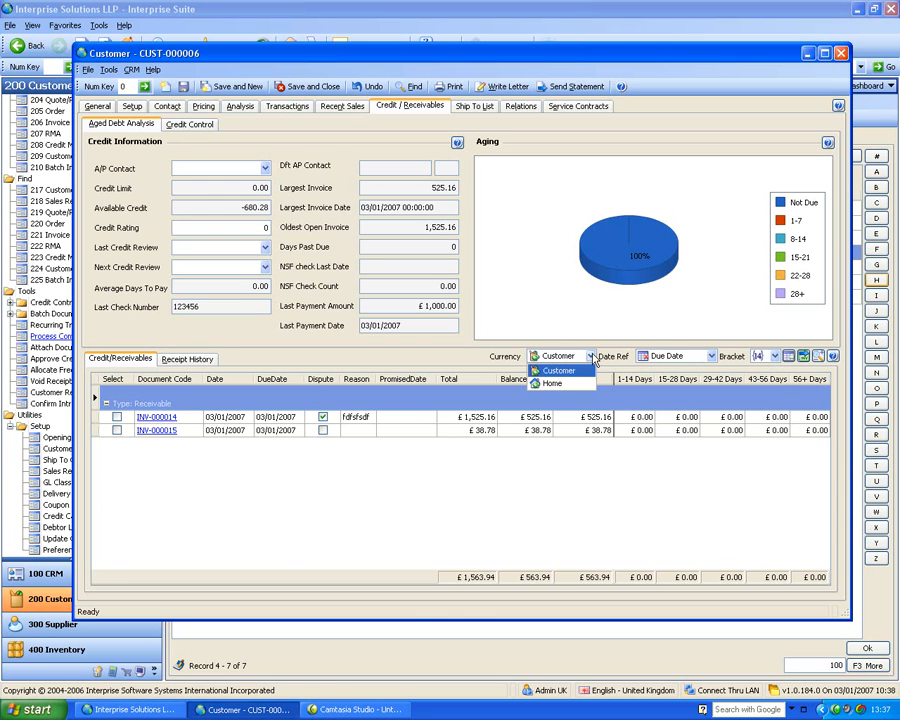
click(490, 358)
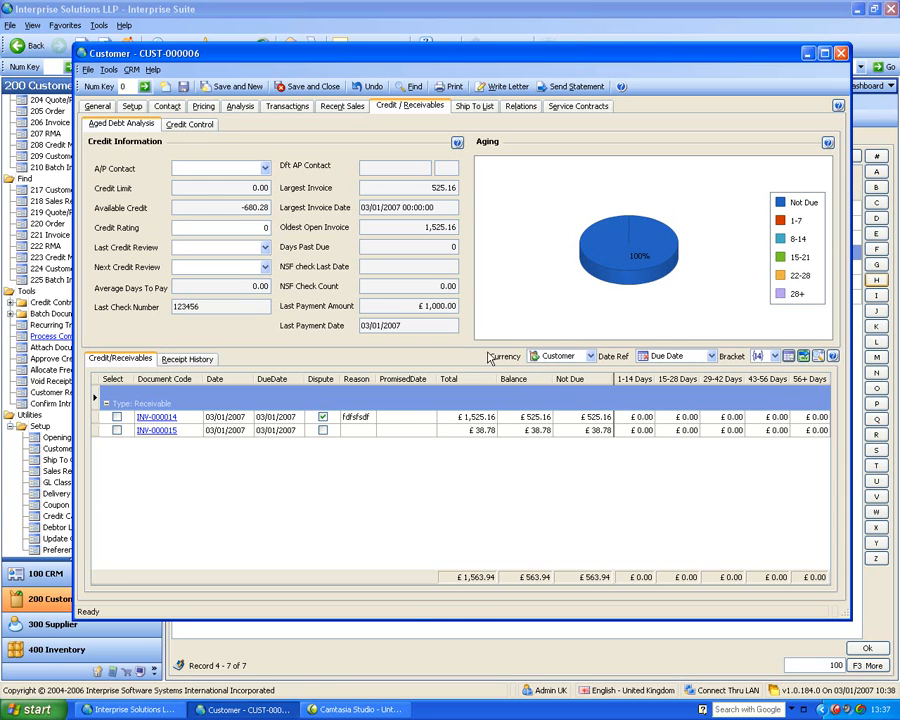
Tag both receivable invoices and output the Invoice report to Print Preview only, with the Email destination off
click(116, 417)
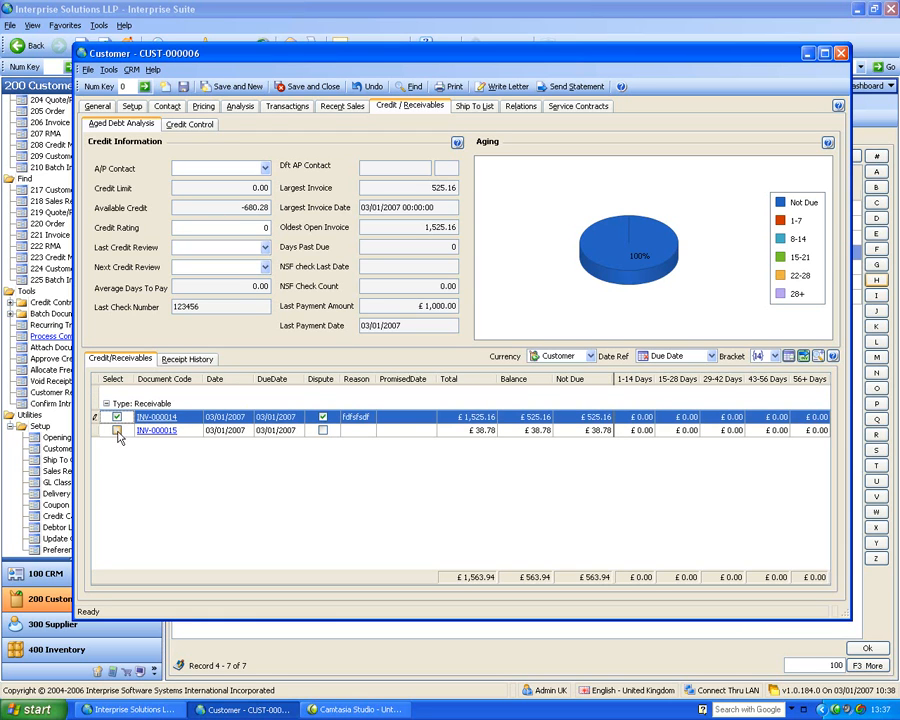
click(116, 430)
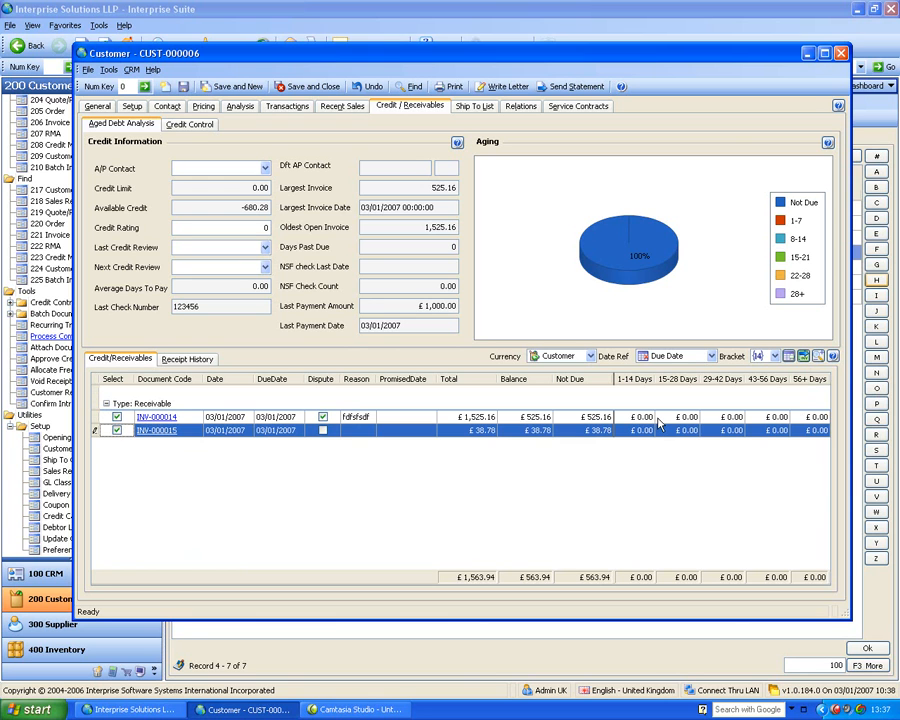
key(ctrl+p)
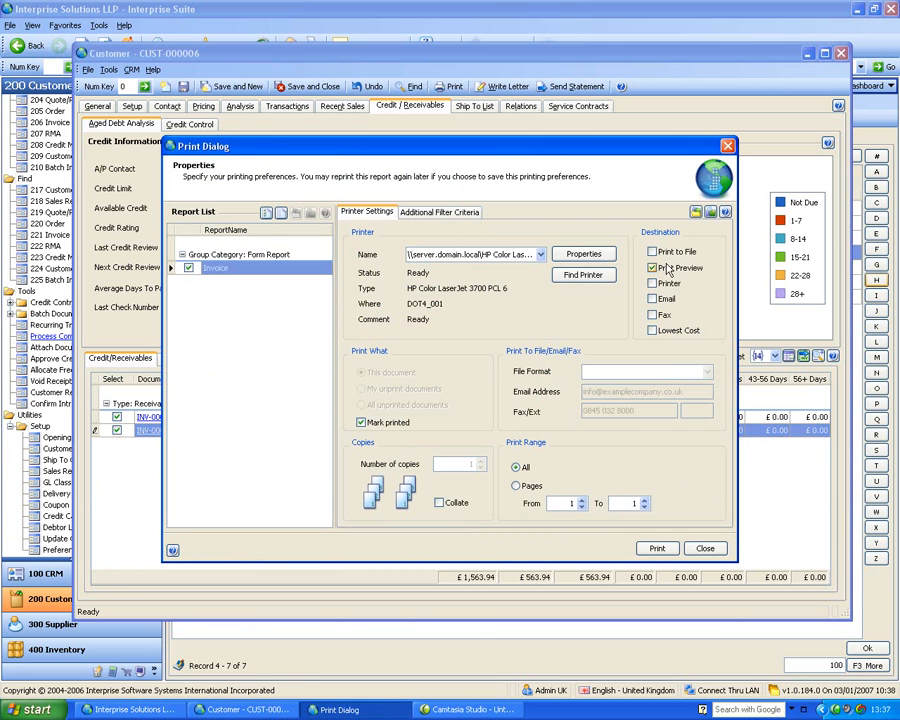
click(653, 298)
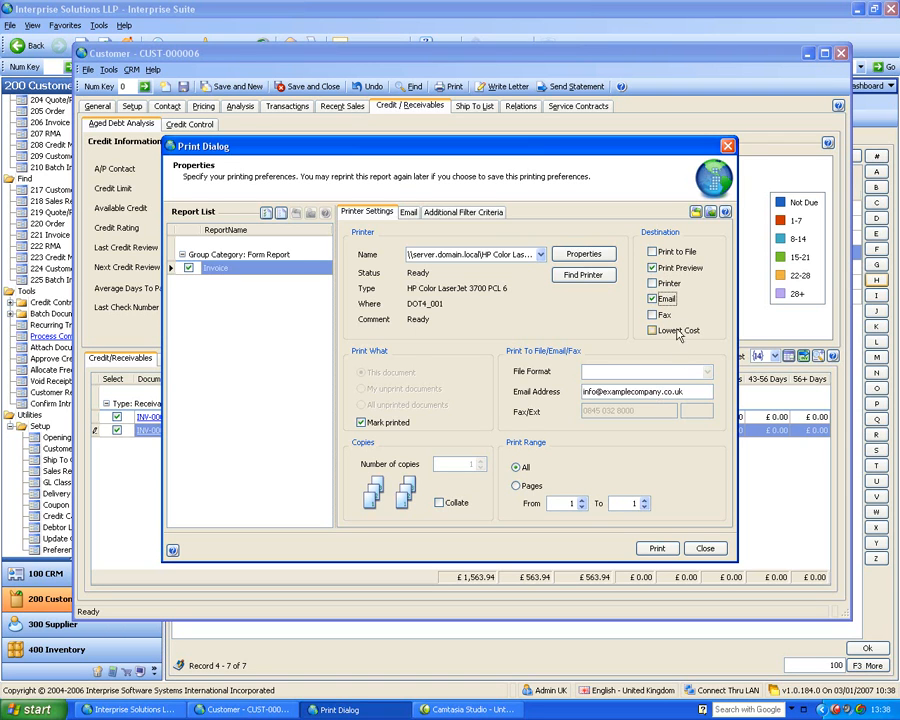
click(652, 298)
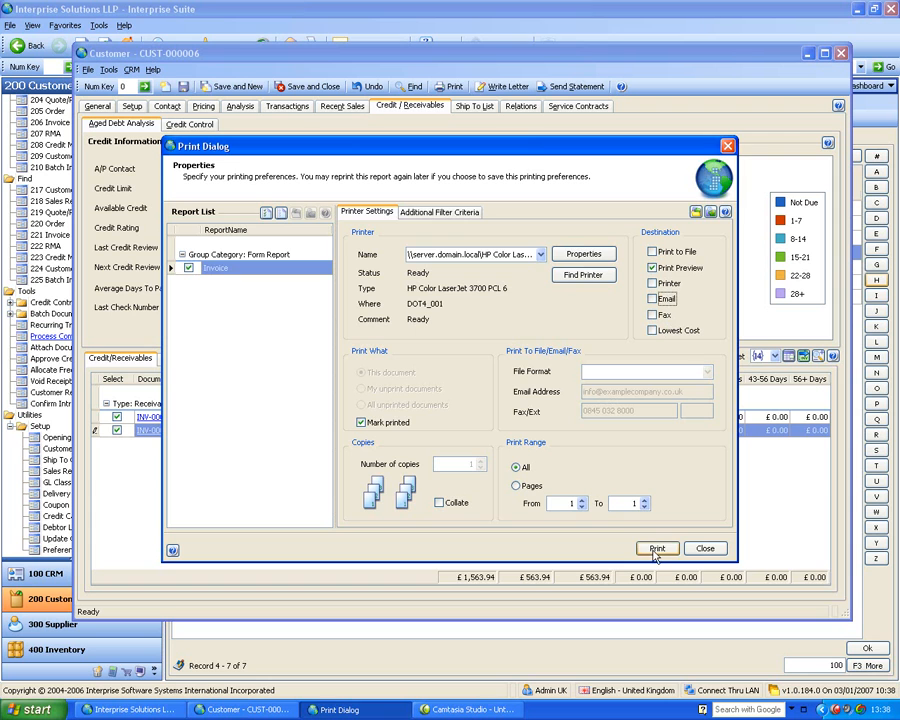
click(658, 551)
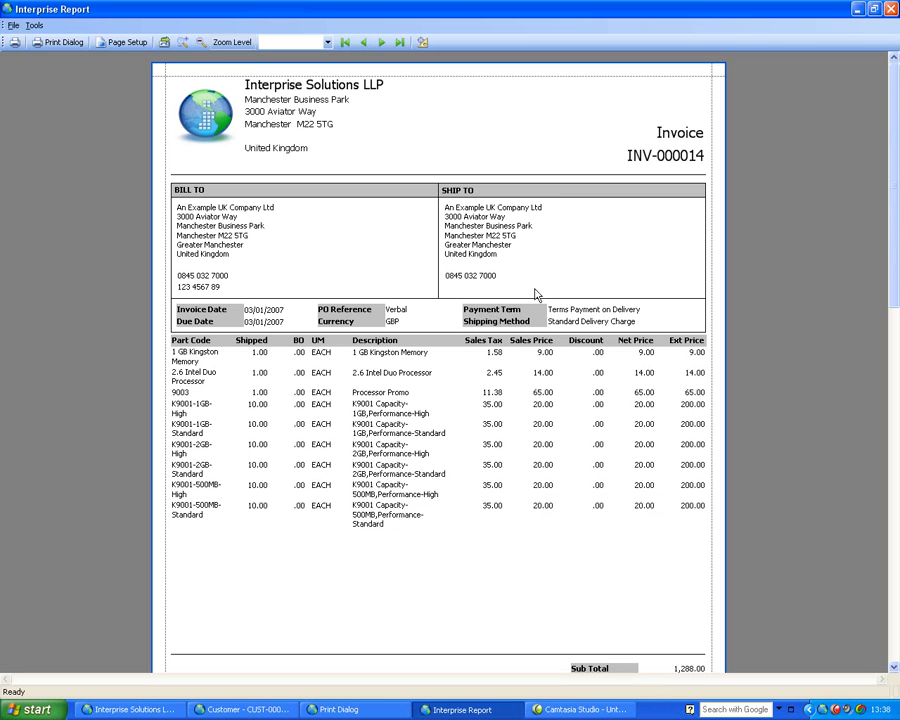
Review the first invoice's print preview at a smaller zoom, closing the preview and the print settings
click(201, 42)
click(201, 42)
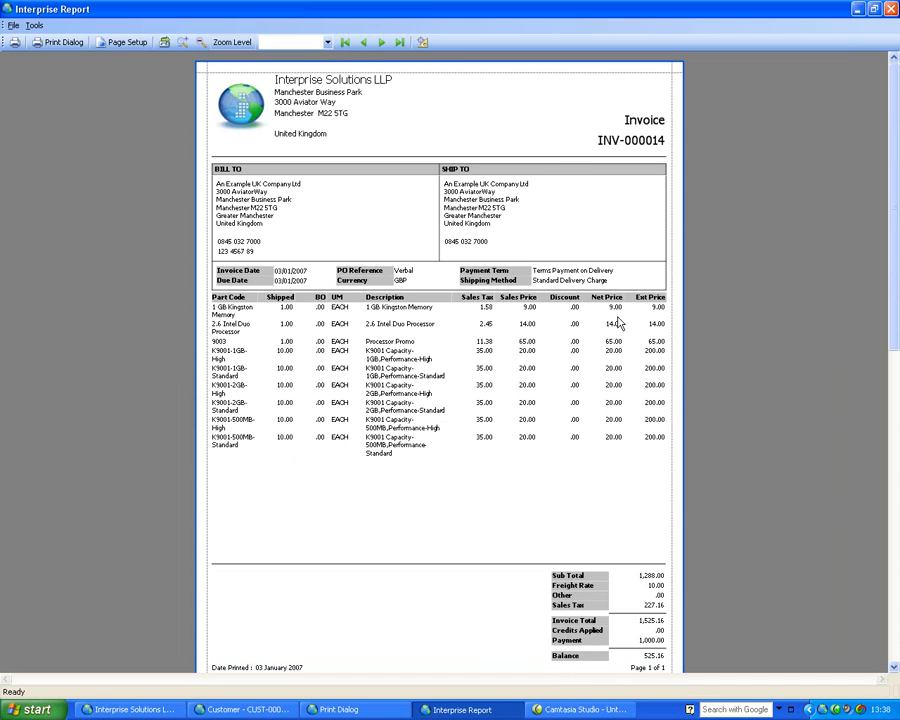
click(889, 8)
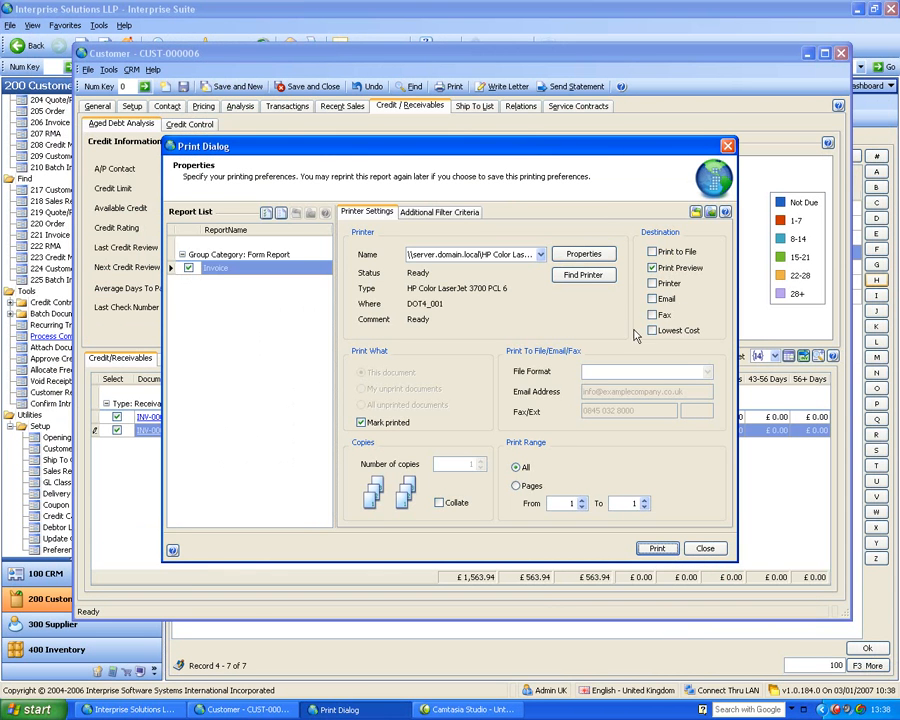
click(704, 548)
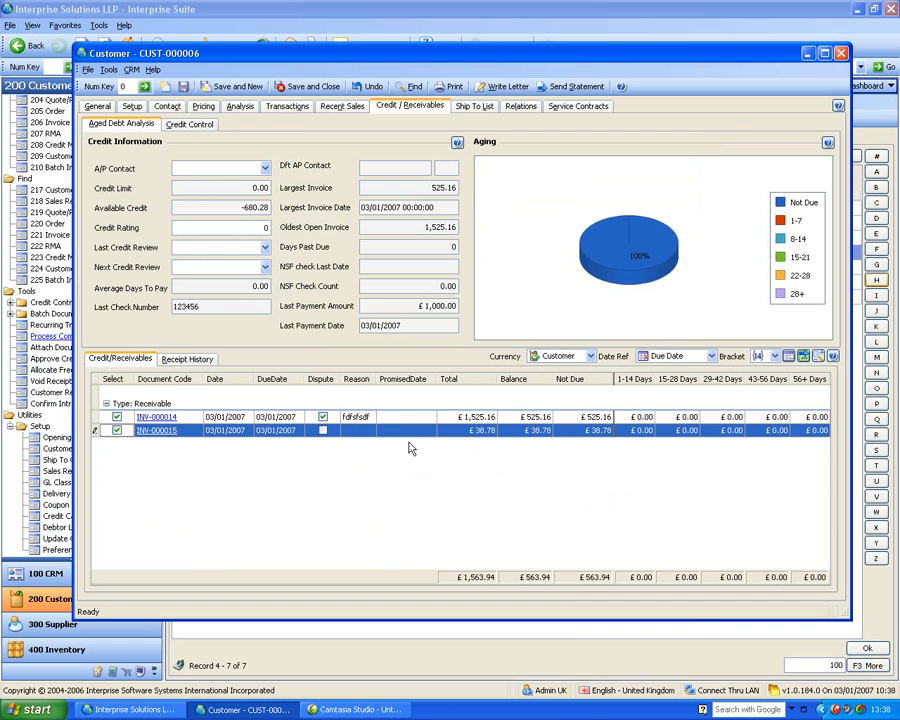
Set the promised payment date to 31/01/2007 for all tagged invoices
click(789, 358)
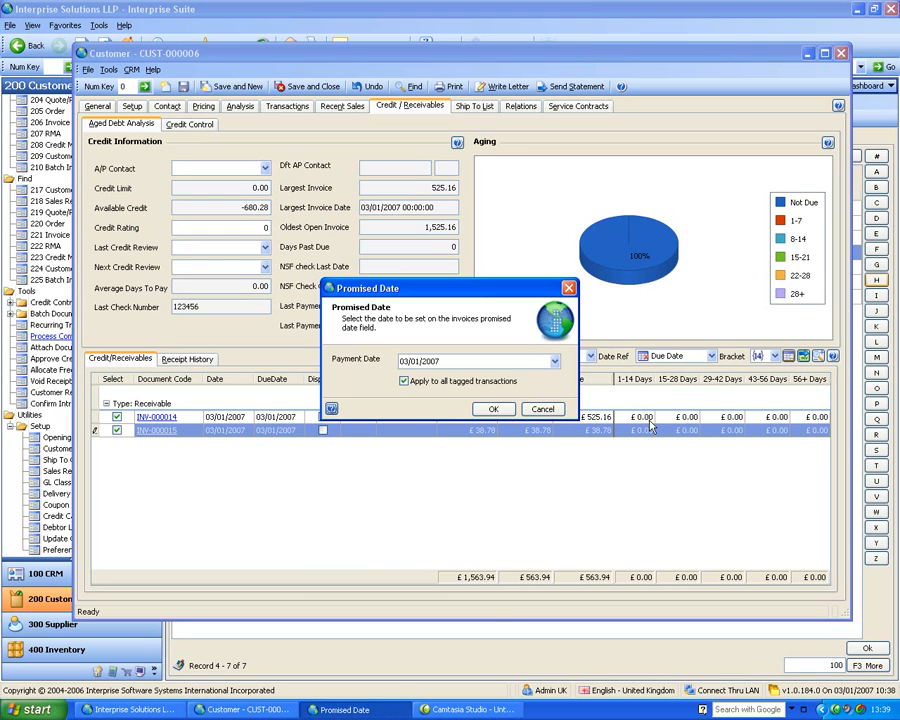
click(554, 361)
click(446, 456)
click(493, 409)
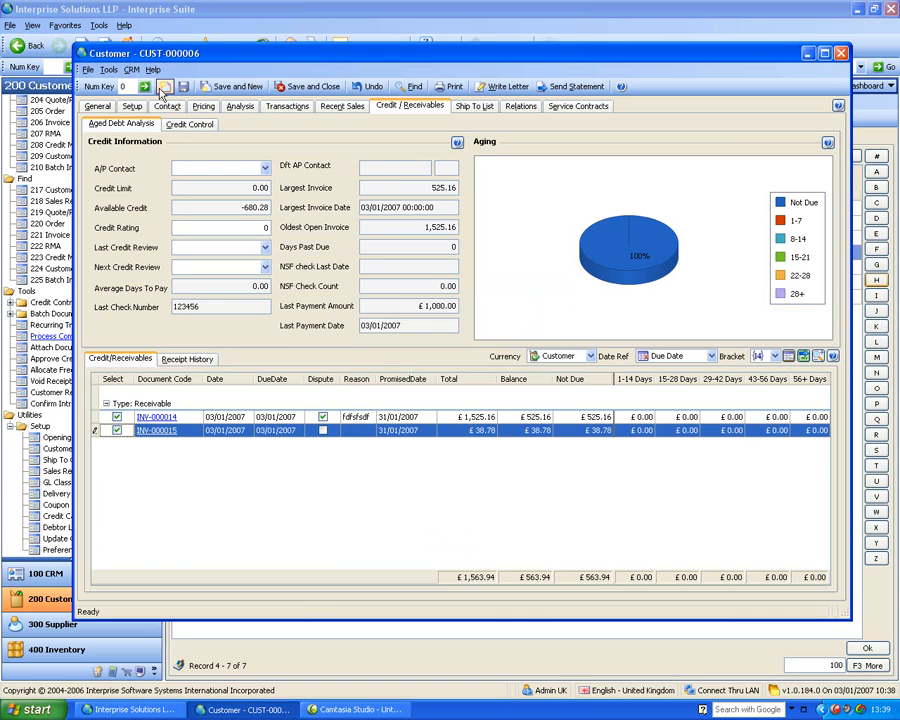
View the credit control page and the listed ship-to record's general, setup and transaction details, closing that record
click(190, 124)
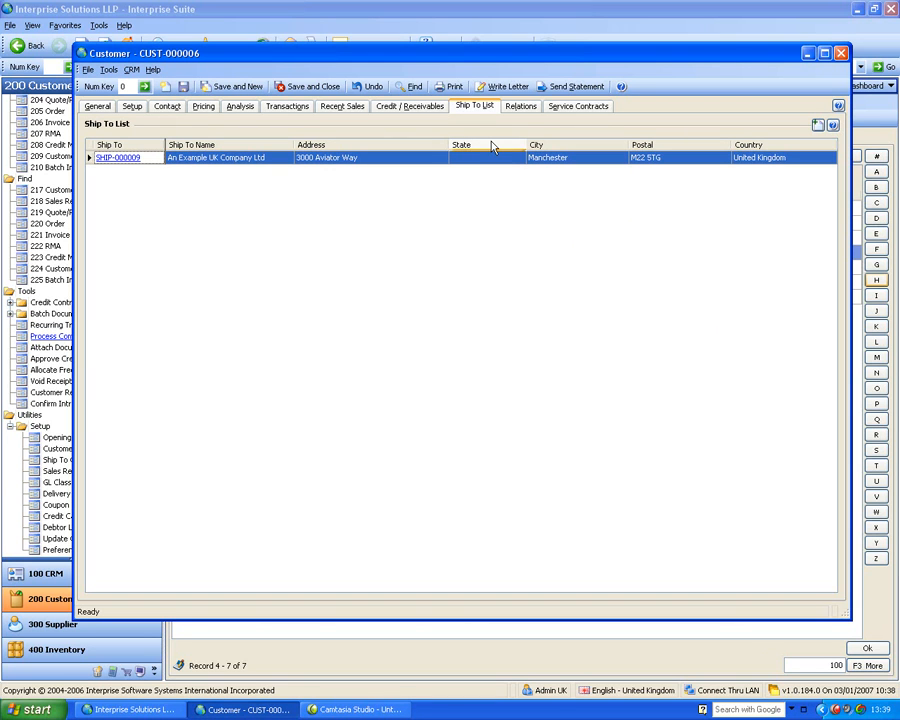
click(114, 158)
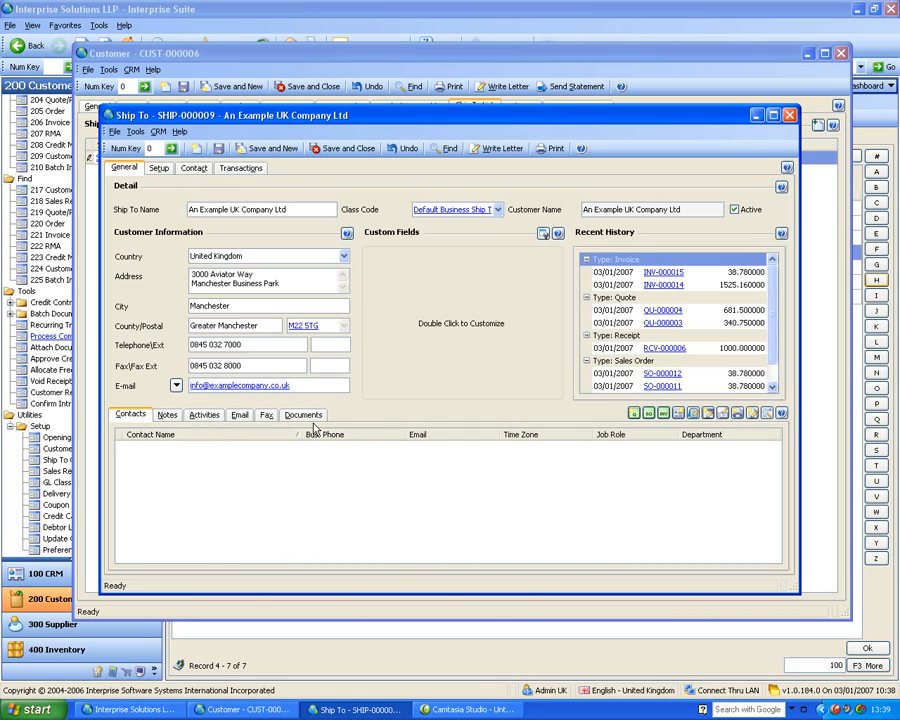
click(158, 168)
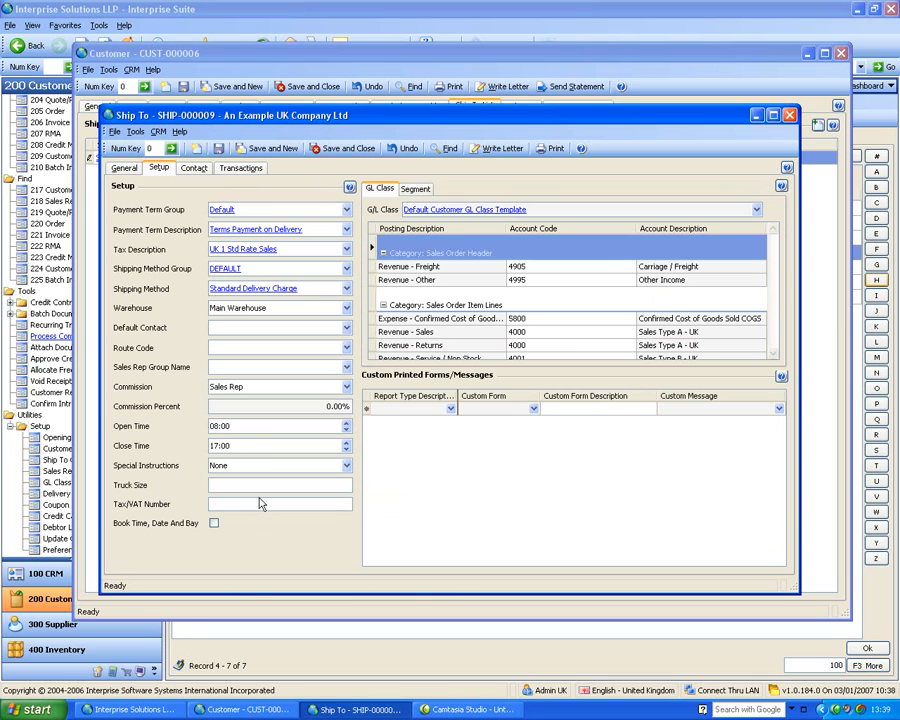
click(255, 176)
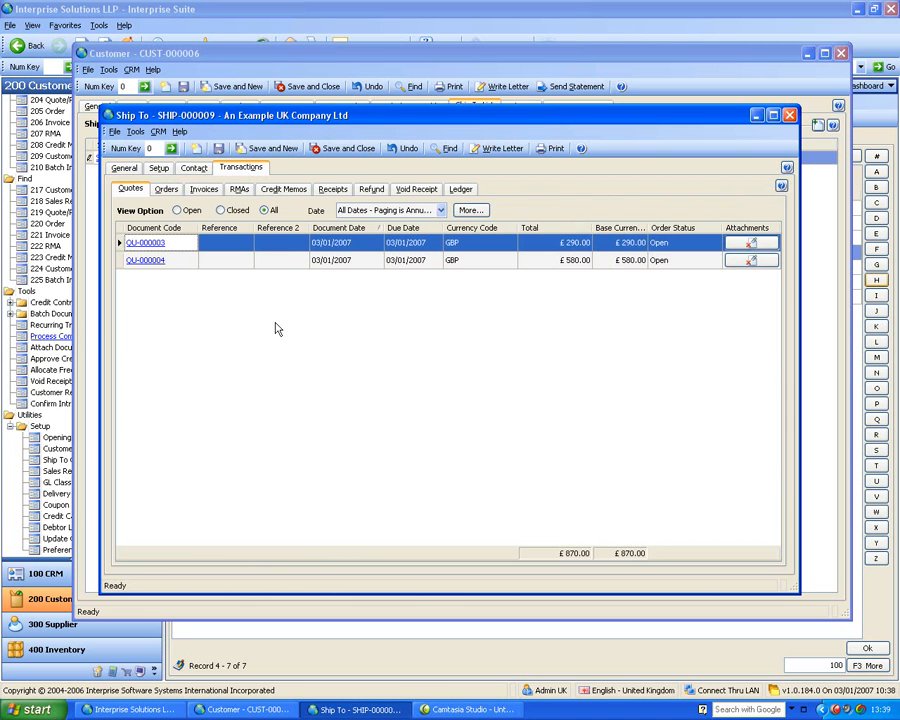
click(789, 115)
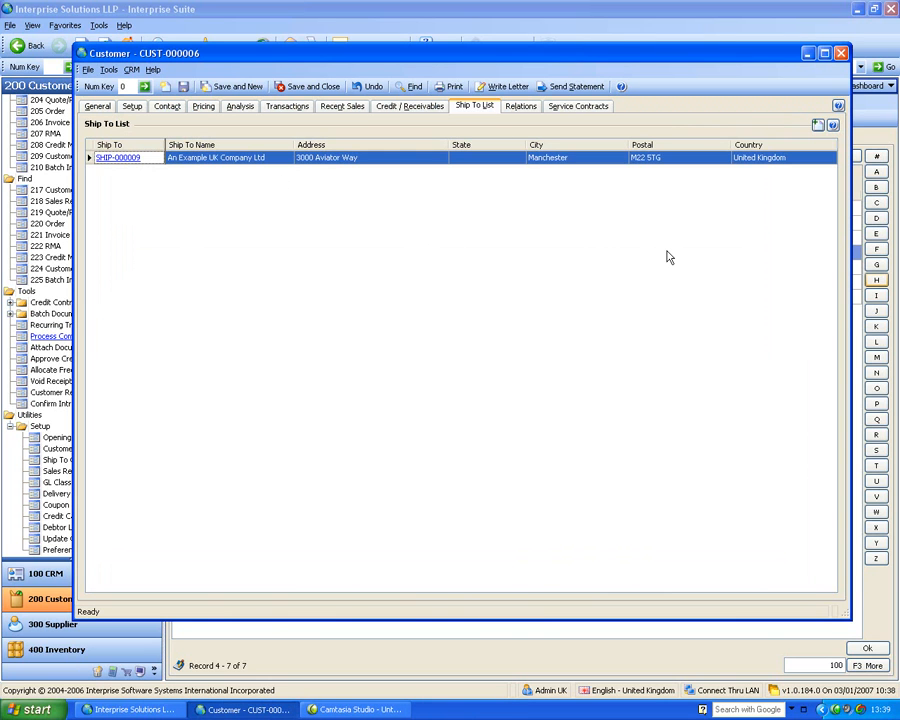
Review the customer's activities and cases on the general page and close the customer record
click(97, 106)
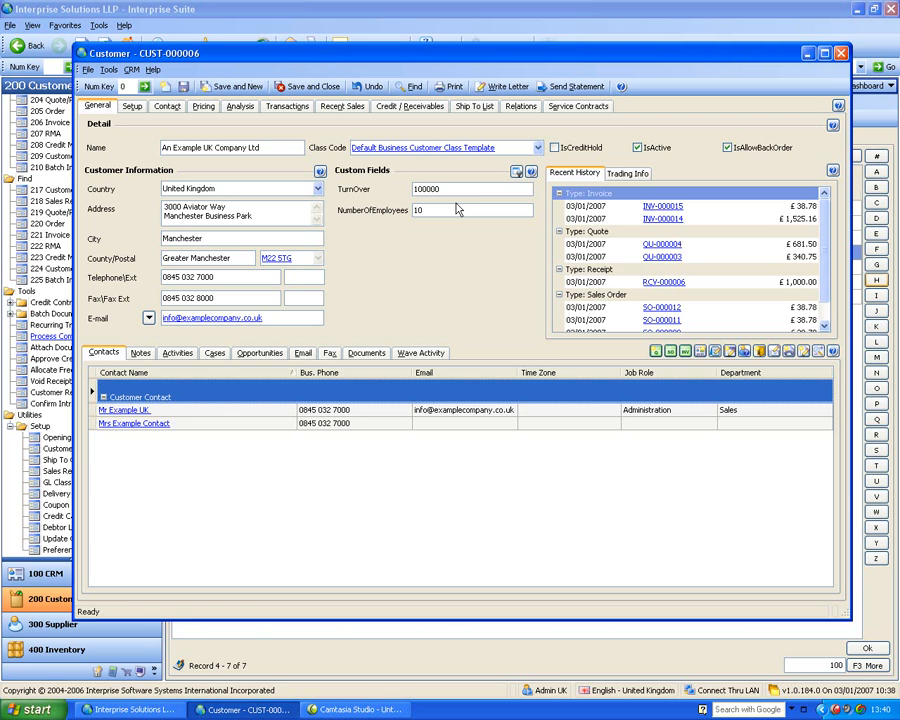
click(177, 352)
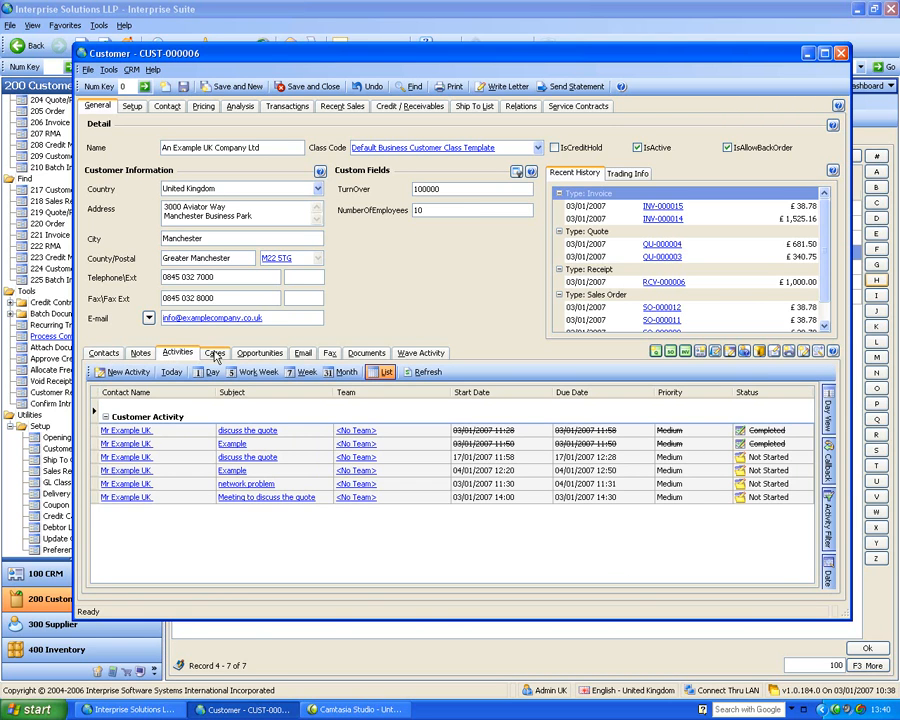
click(214, 355)
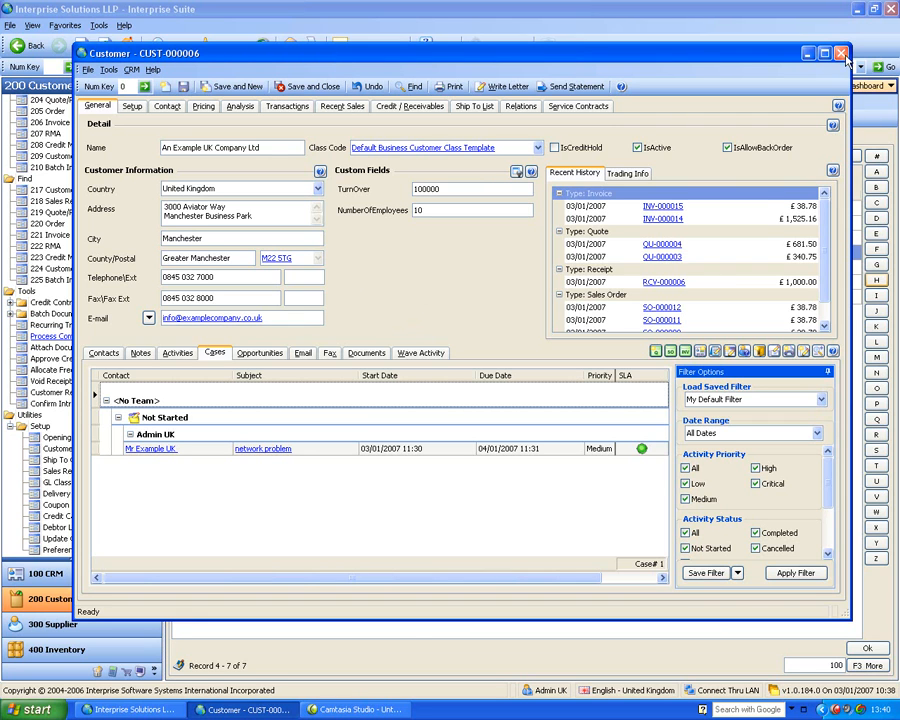
click(580, 463)
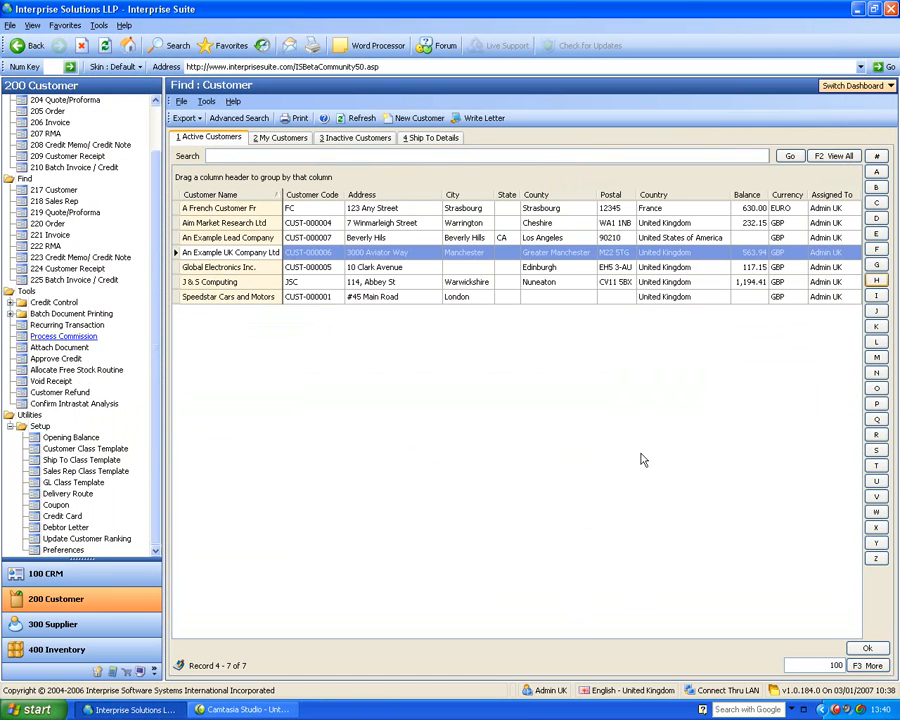
Start a new customer with the same billing and shipping information, named A Customer France
scroll(60, 140, up, 1)
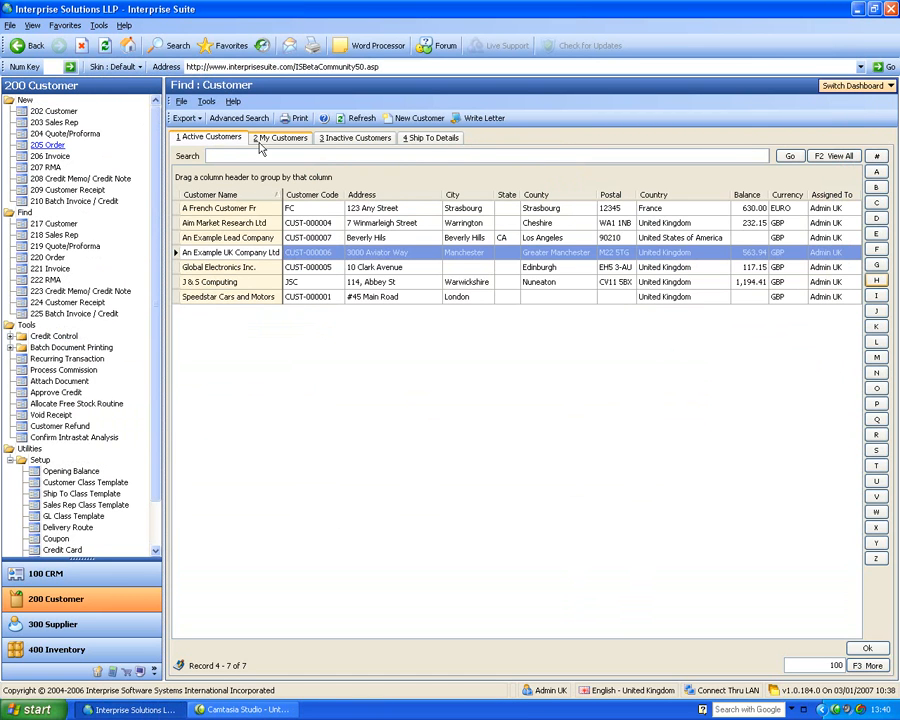
click(60, 113)
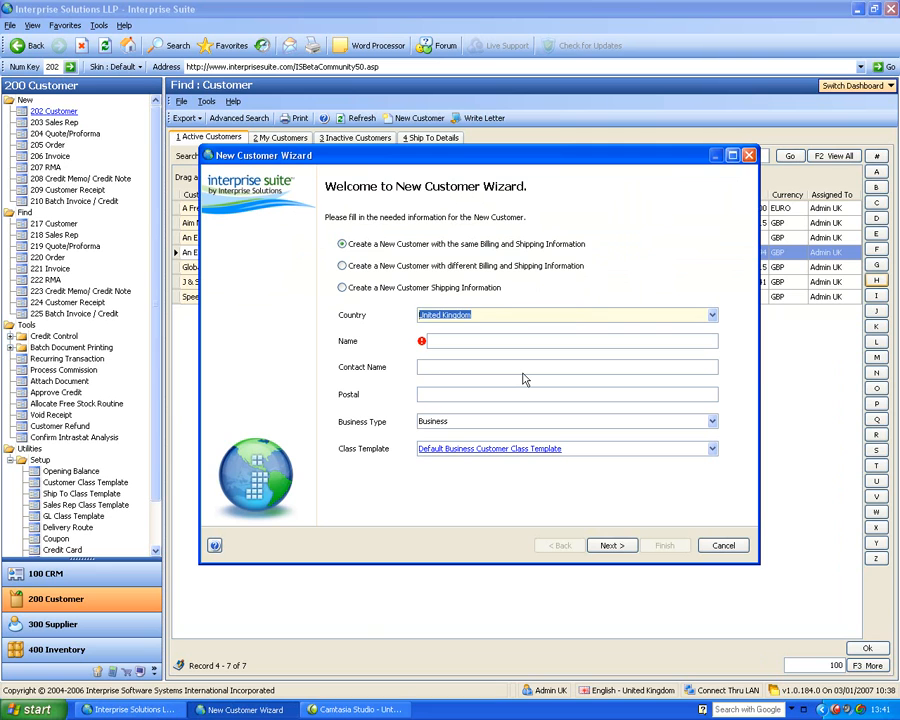
key(Tab)
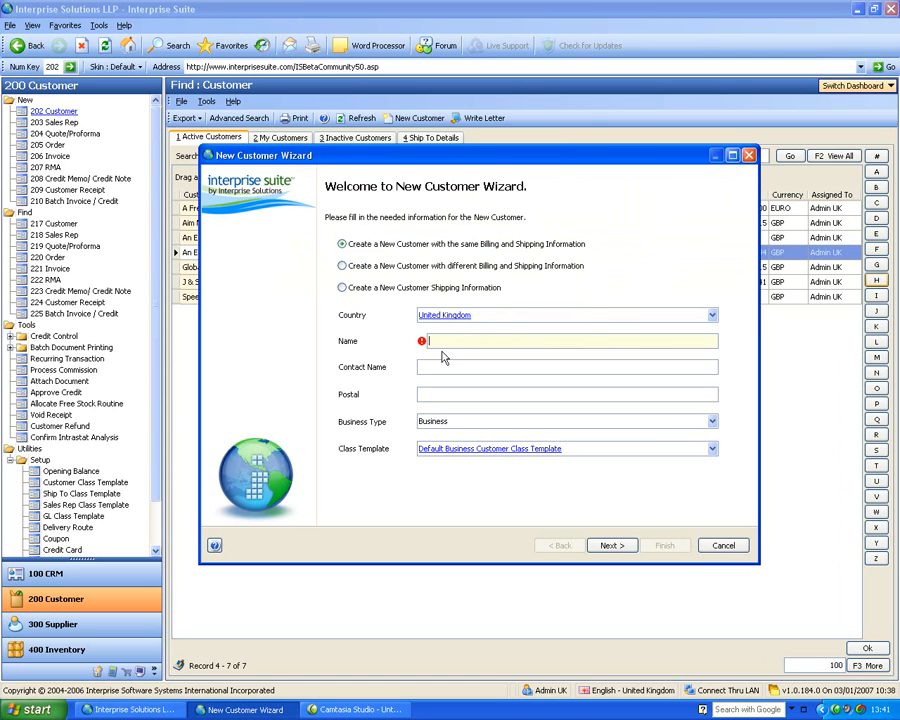
text(A Customer France)
key(Tab)
Set the new customer's country to France
click(496, 315)
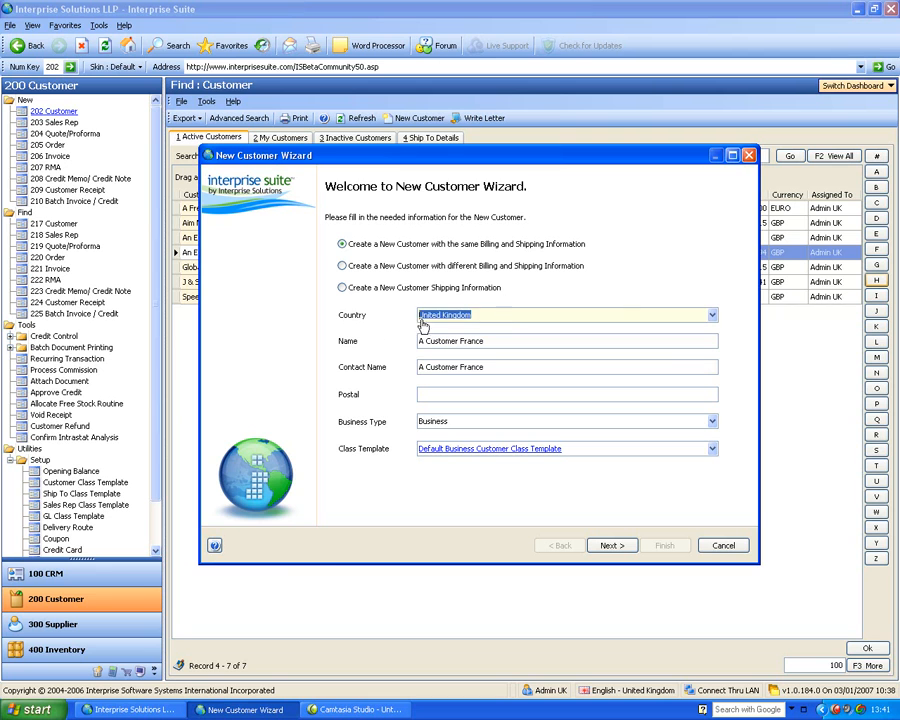
text(Fran)
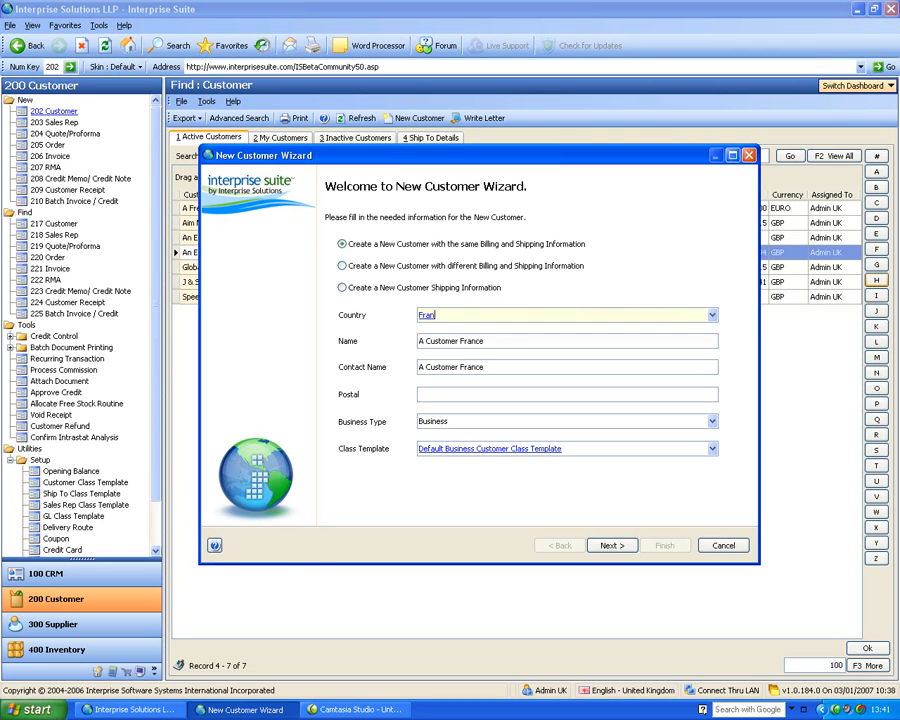
text(ce)
key(Tab)
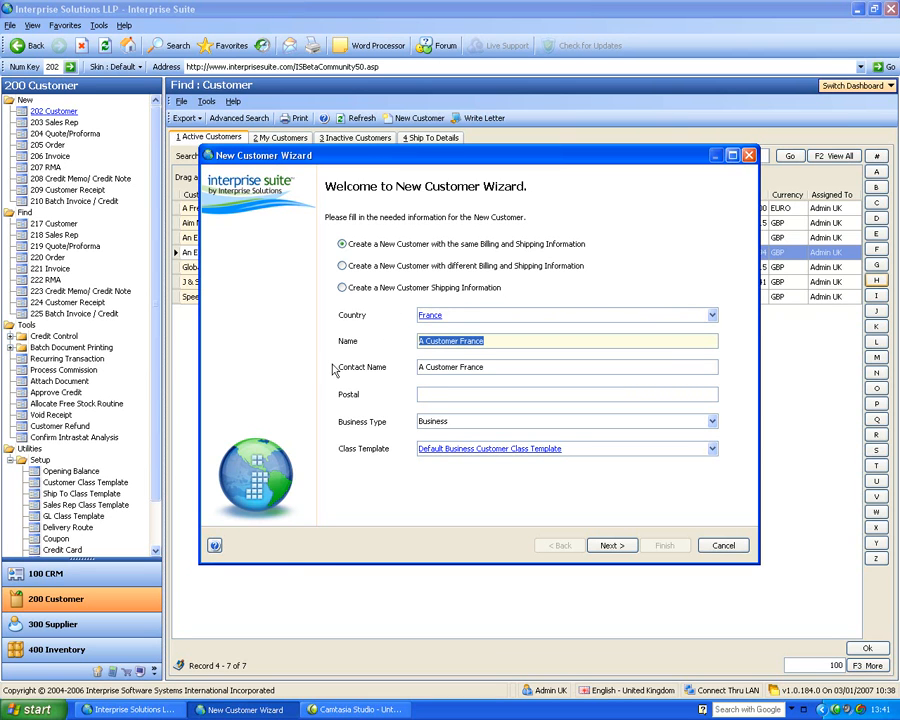
Keep the business type as Business, view the tax description in the billing setup and return to the first wizard page
click(434, 394)
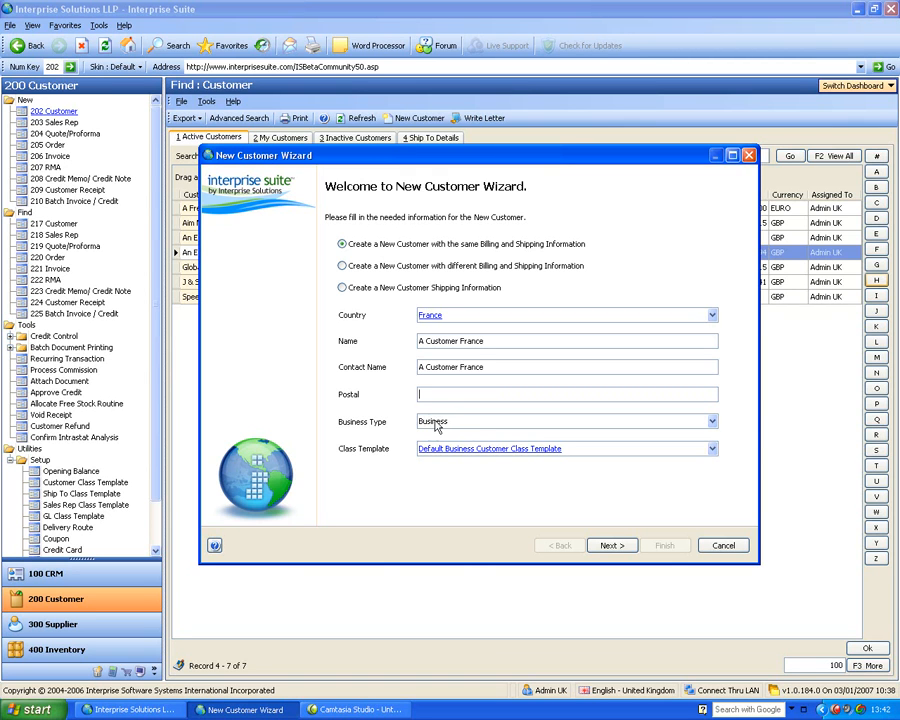
click(434, 421)
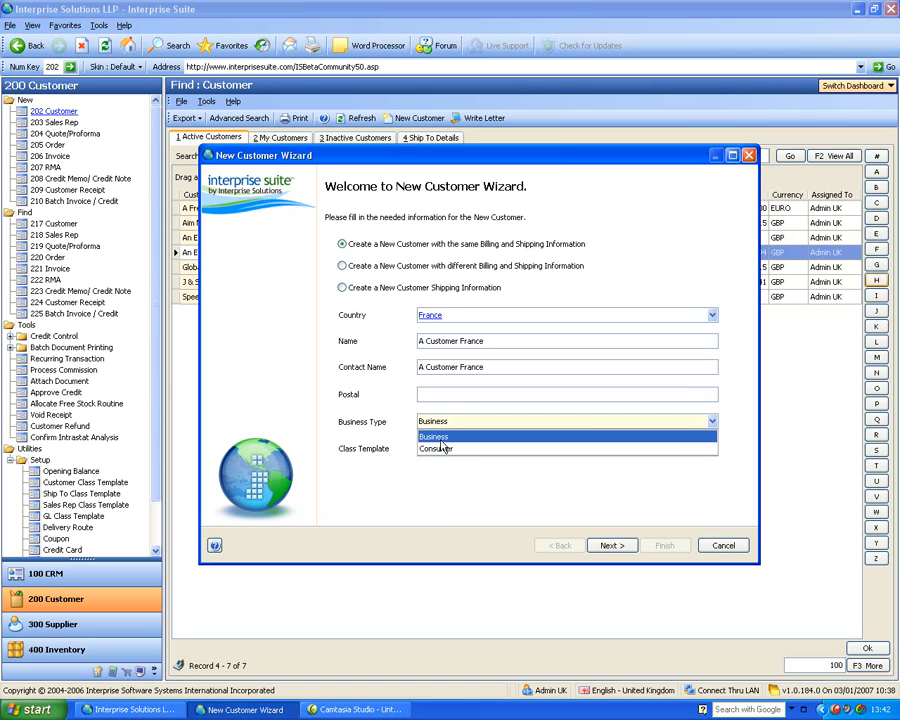
click(437, 438)
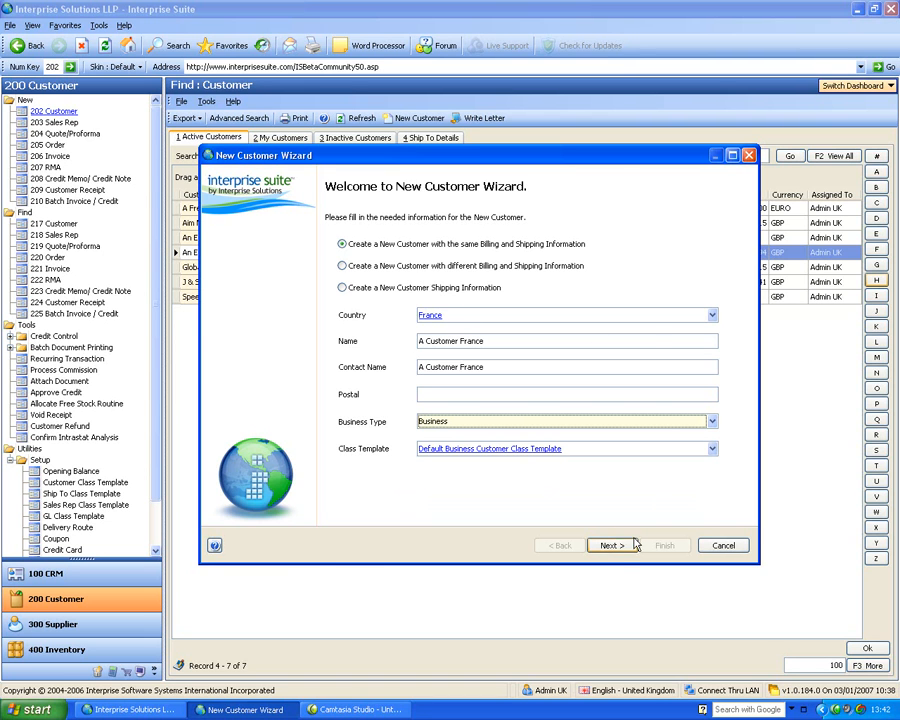
click(612, 545)
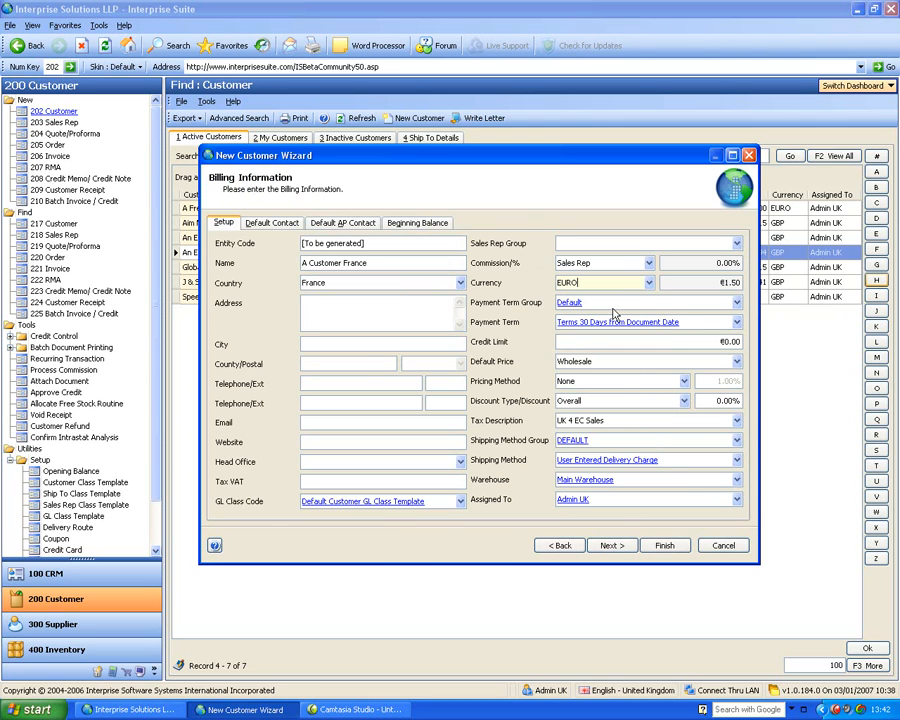
click(627, 420)
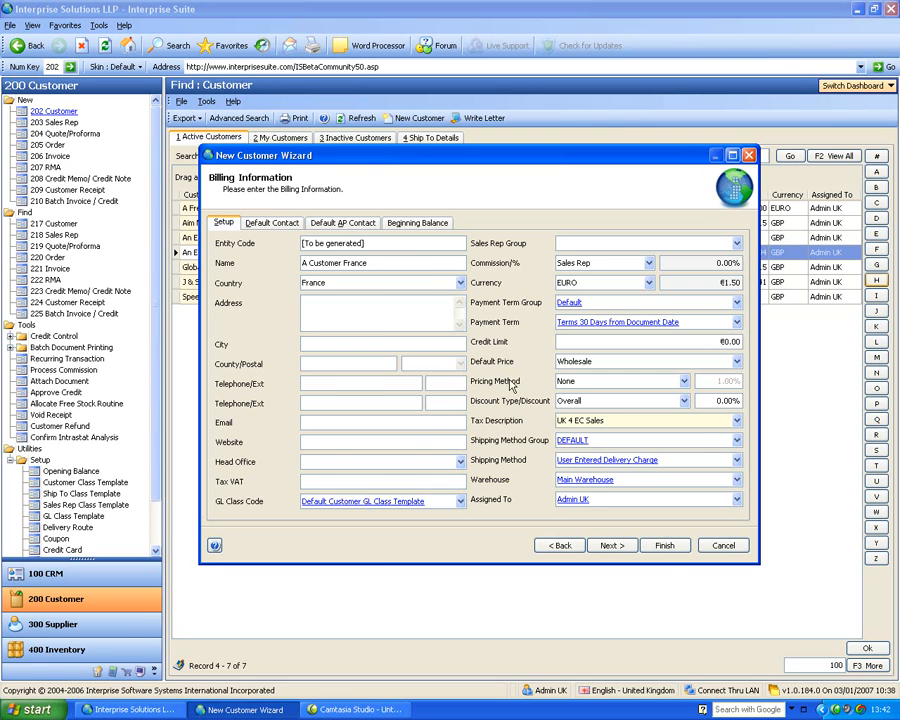
click(560, 545)
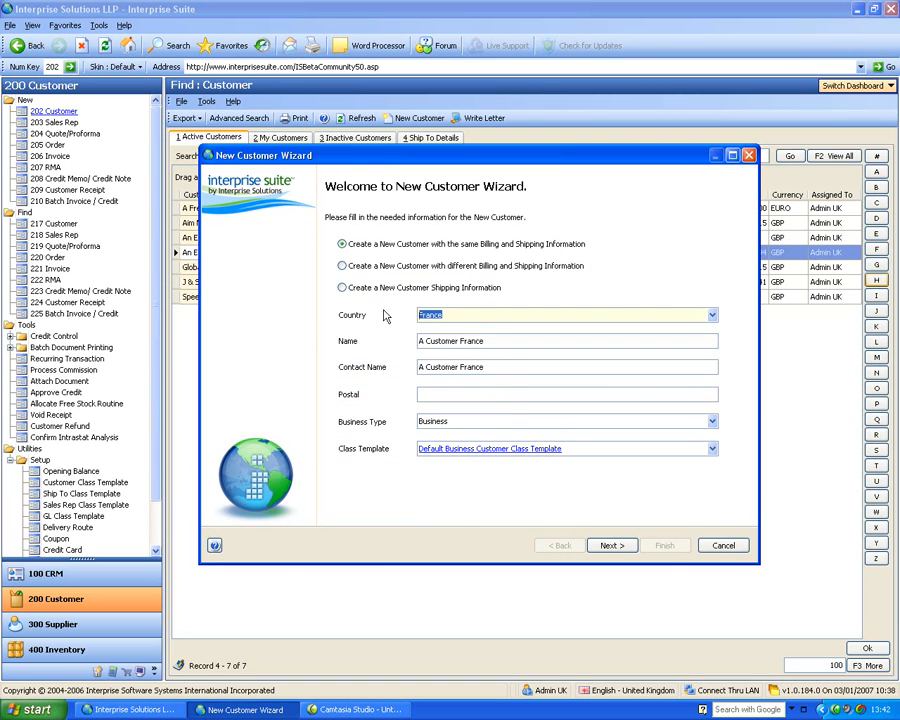
text(united)
key(Tab)
key(Down)
key(Down)
key(Return)
text(fran)
key(Tab)
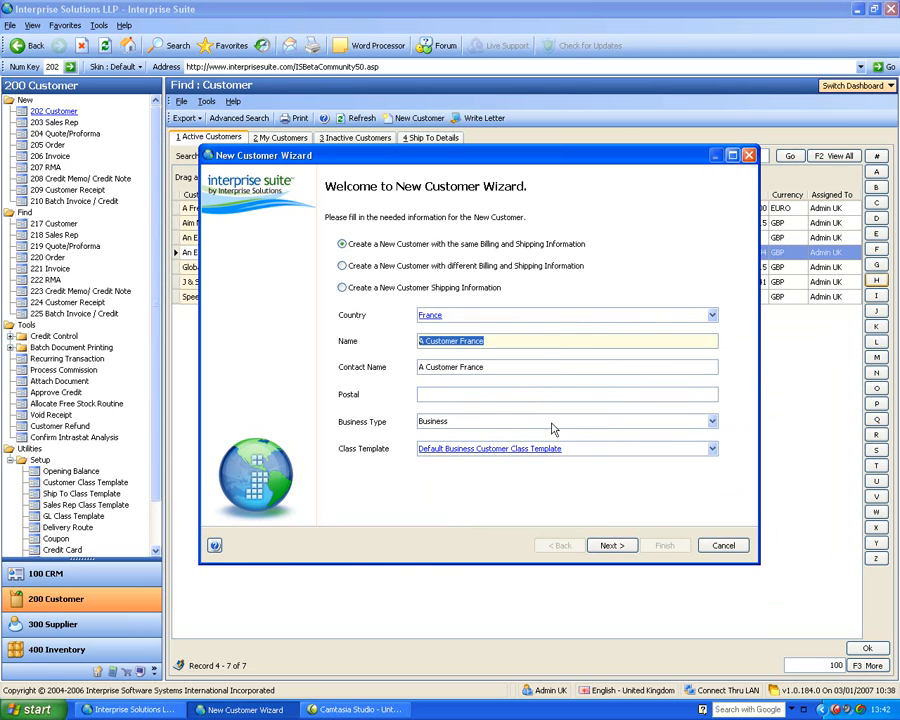
Set the business type to Consumer, view the tax description in the billing setup and return to the first wizard page
click(551, 424)
click(484, 448)
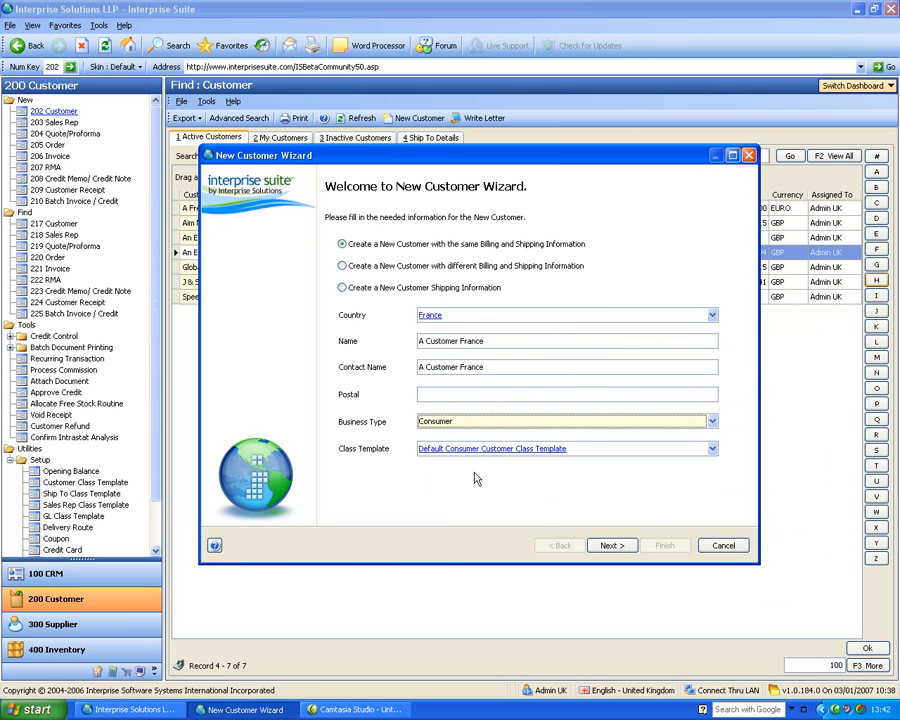
click(612, 546)
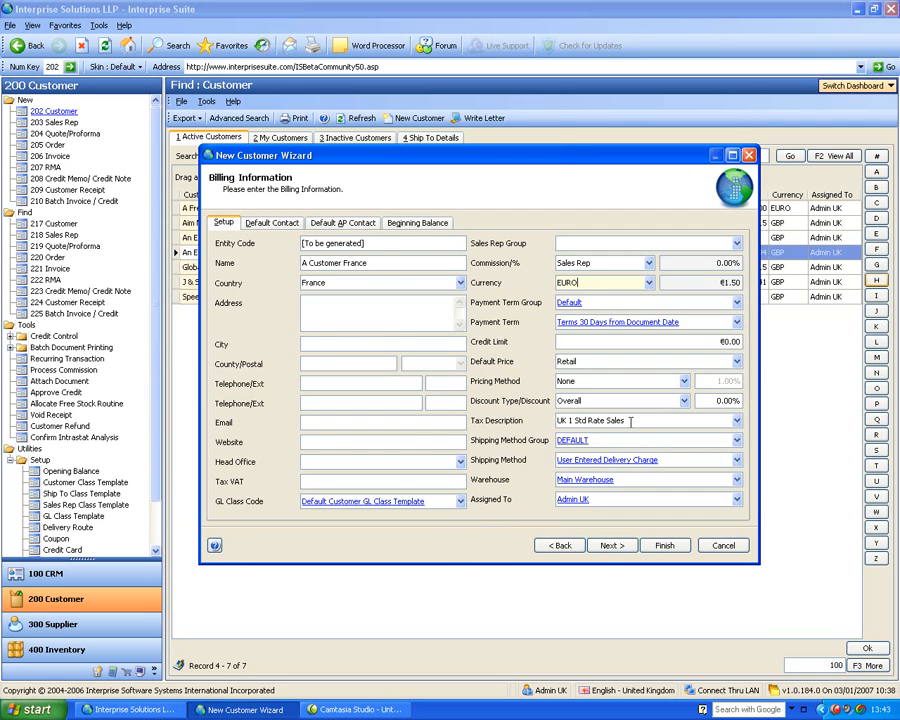
click(550, 545)
Set the new customer's country to United Kingdom, declining to add the mistyped country and choosing it from the country list
click(430, 315)
text(united kingd)
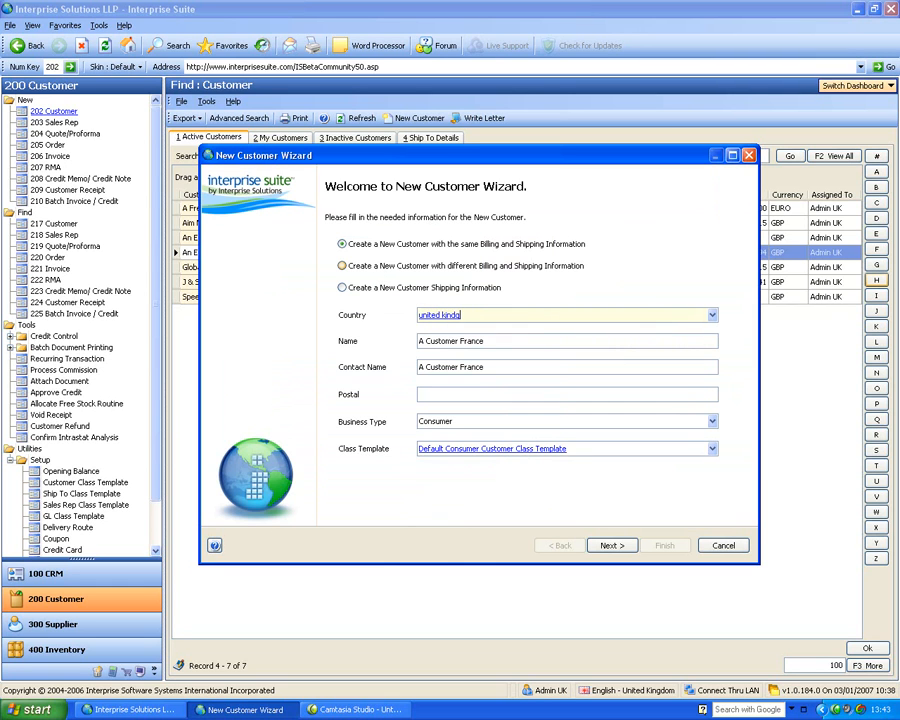
key(BackSpace)
key(Return)
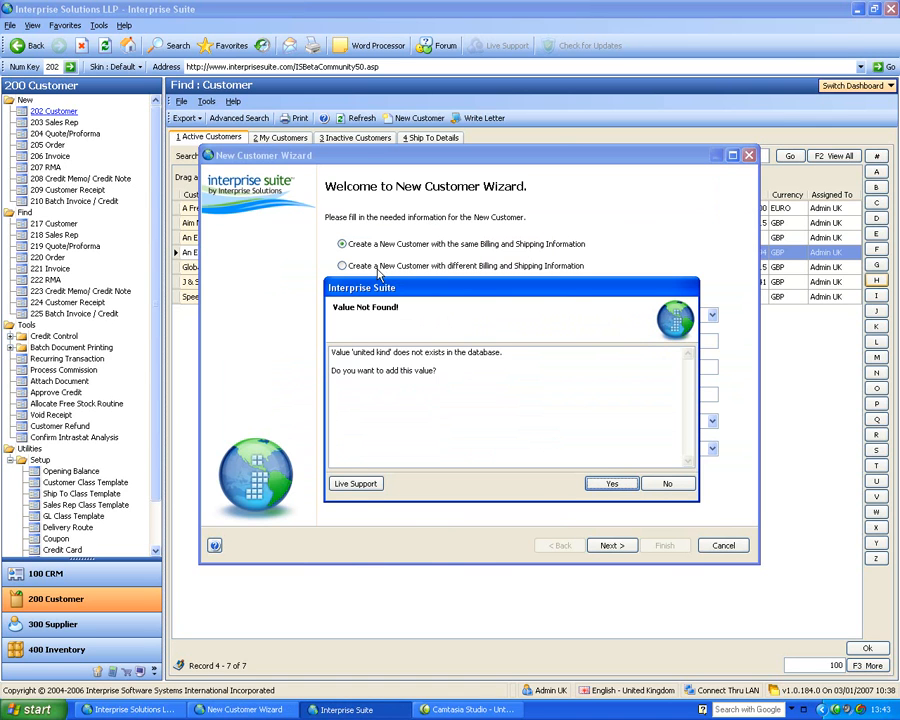
click(667, 483)
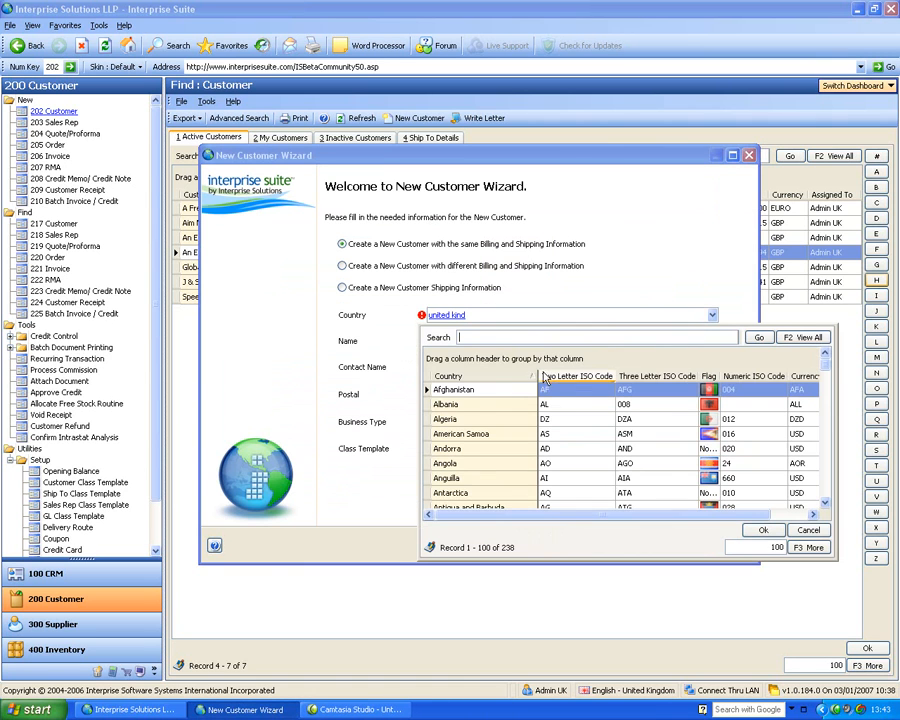
text(unit)
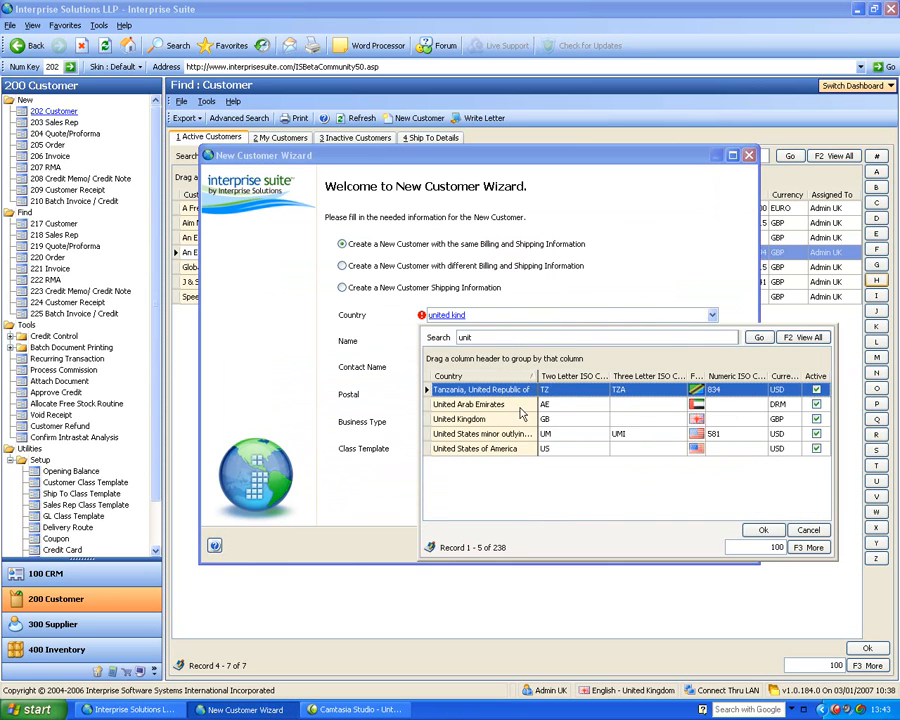
click(527, 418)
key(Return)
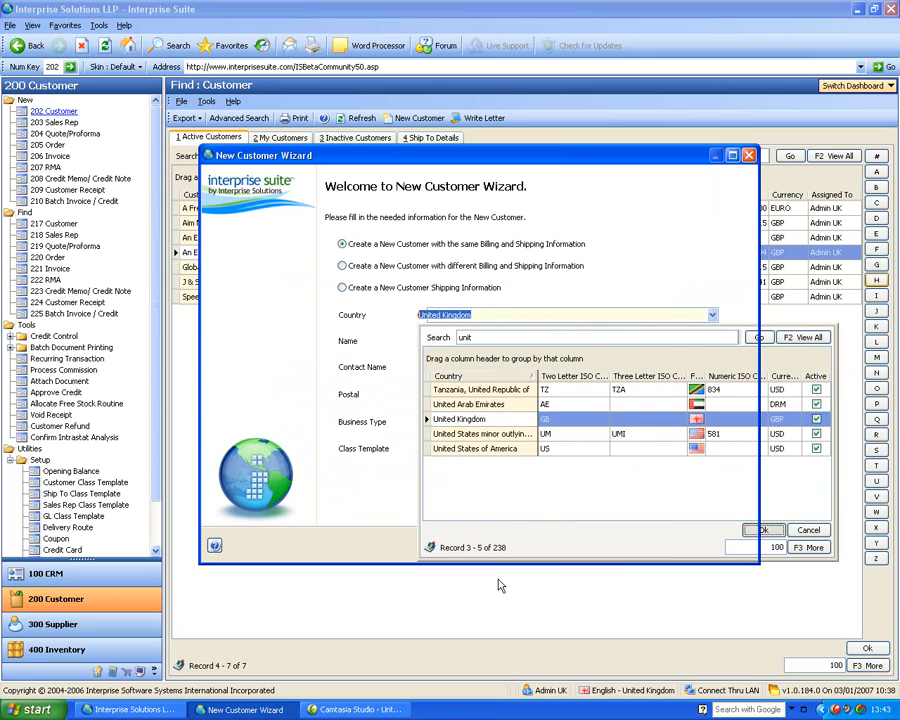
Set the business type to Business, finish creating the customer from the billing setup and close its new record
click(459, 422)
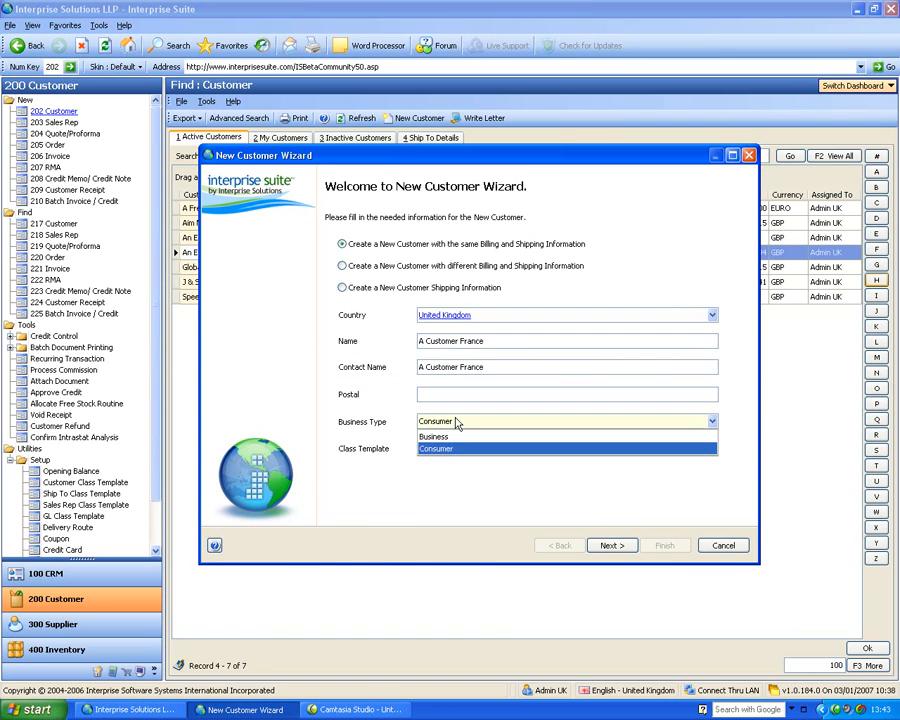
click(456, 437)
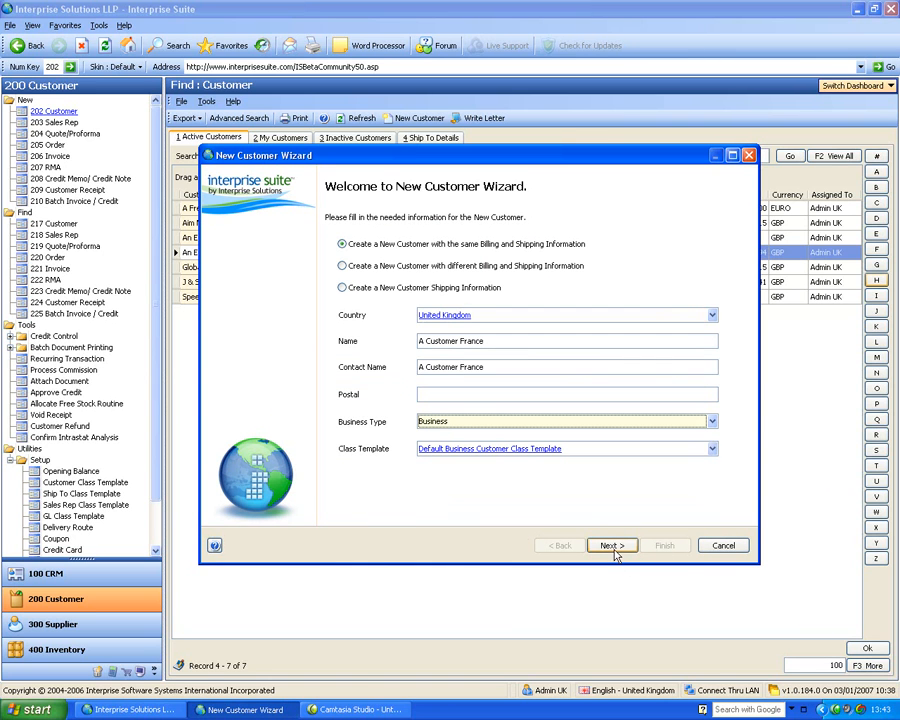
click(612, 546)
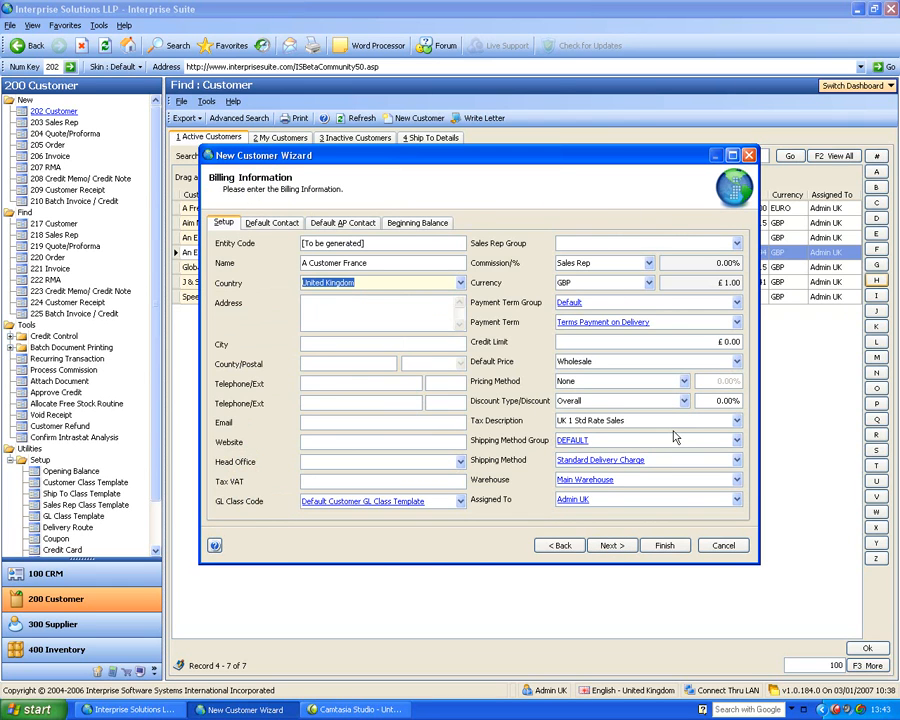
click(663, 546)
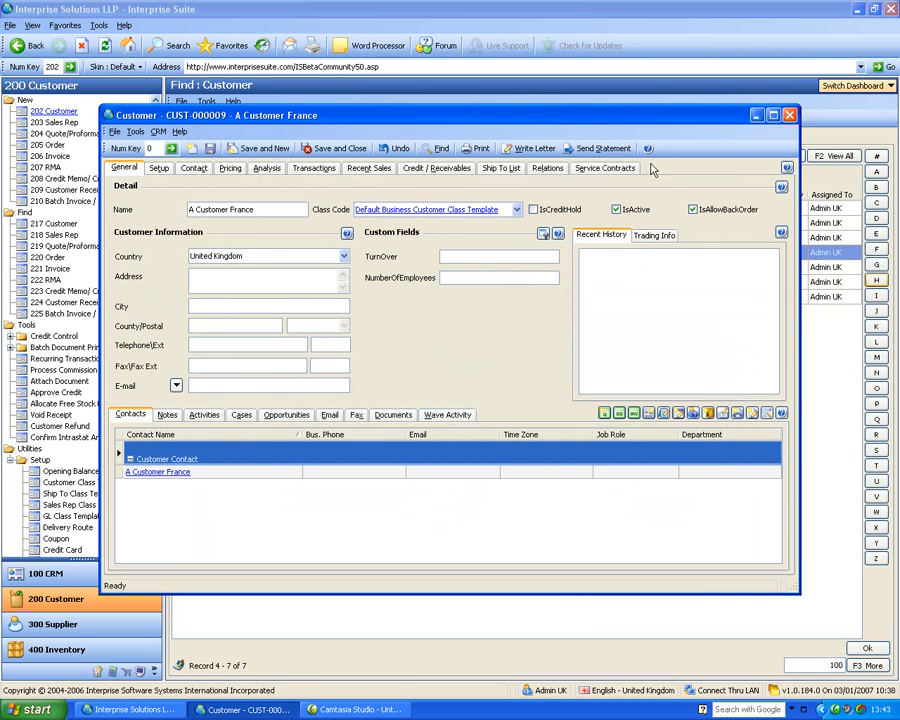
click(789, 117)
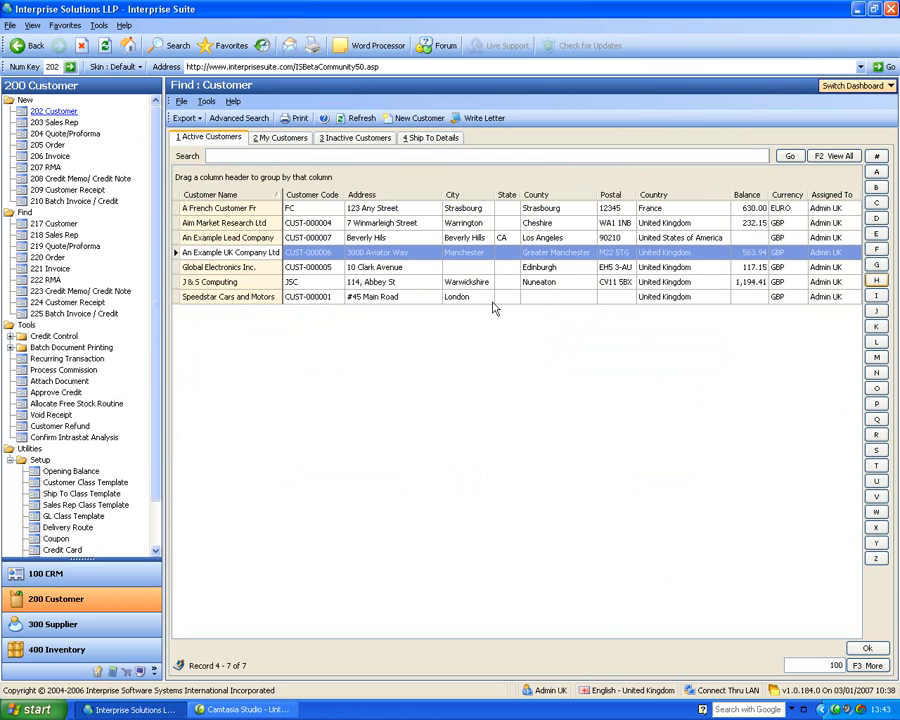
Reload the active customer list and open the A Customer France record
click(40, 224)
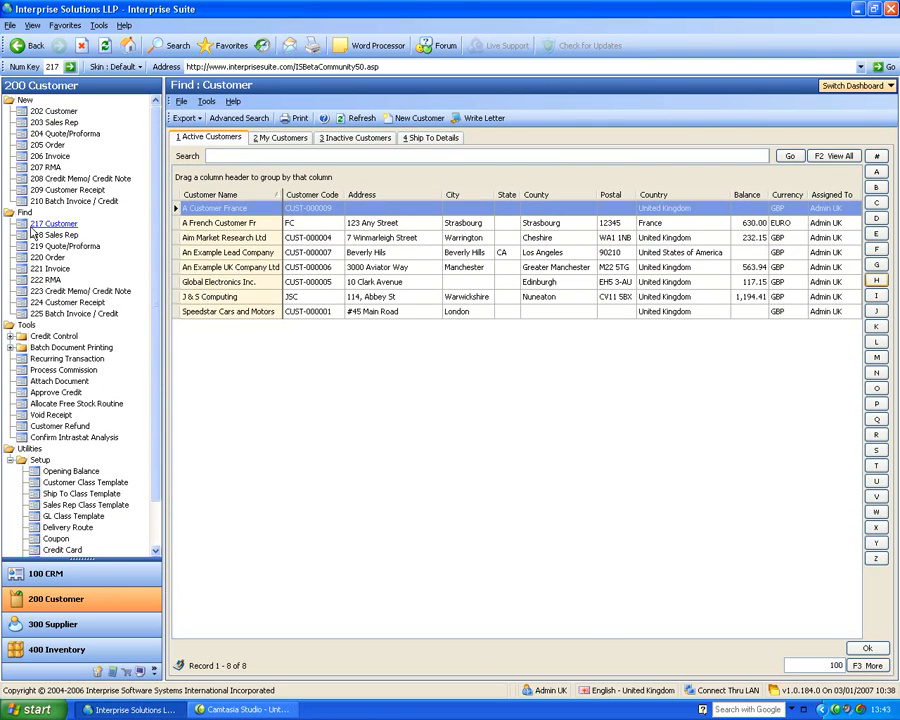
click(228, 226)
click(232, 210)
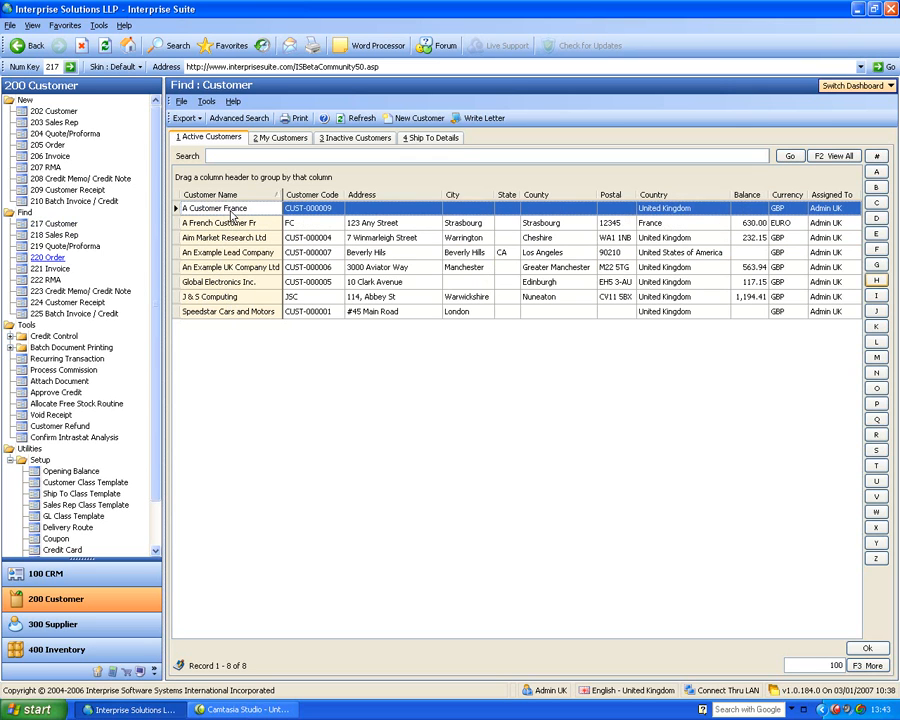
double_click(232, 209)
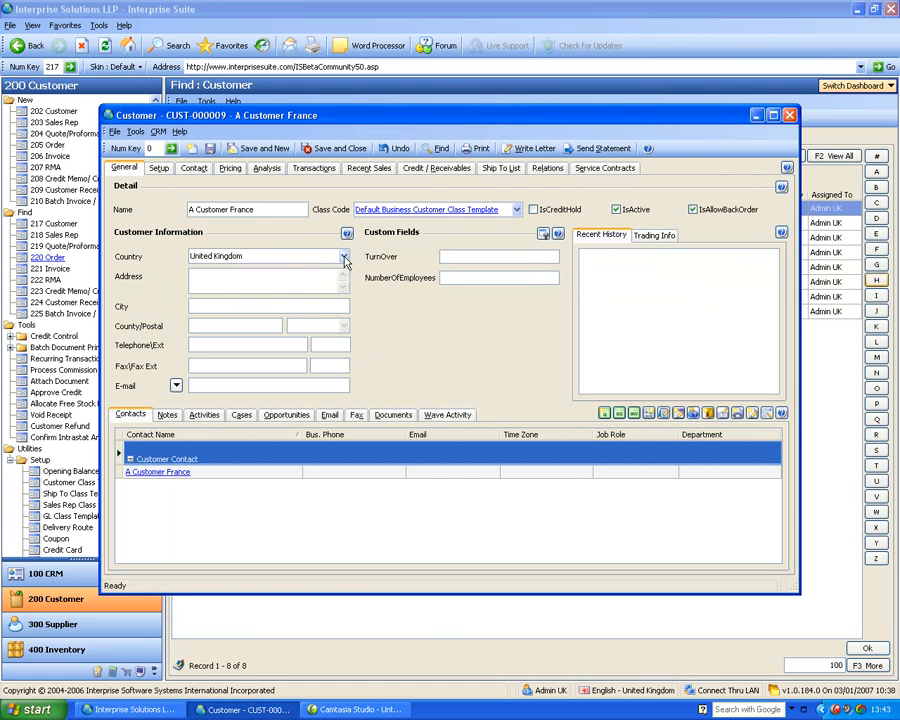
Set the customer's country to United States of America
click(344, 258)
text(united )
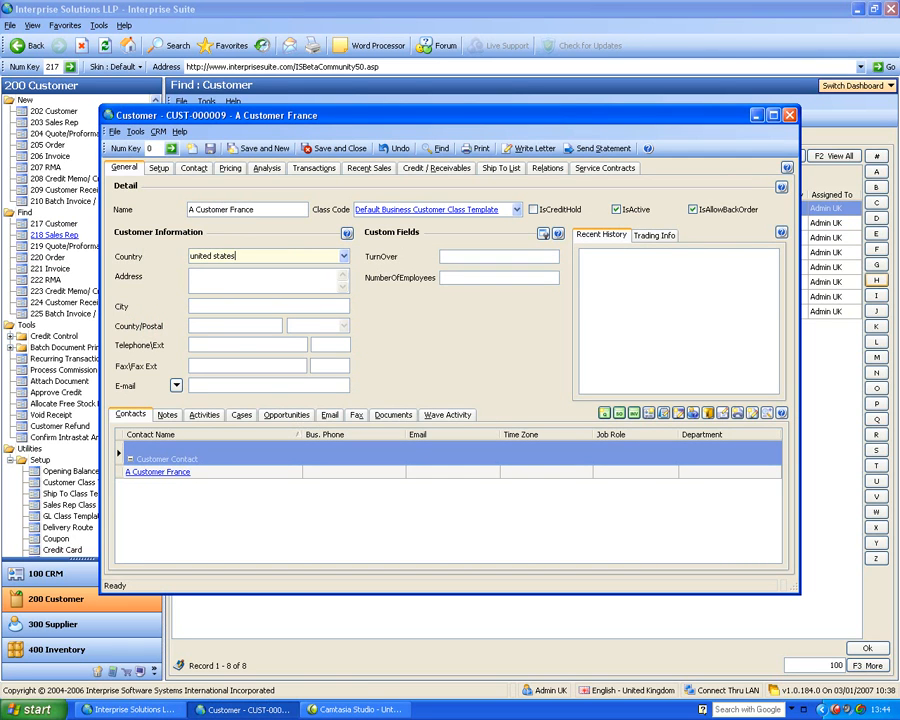
text(states)
key(Tab)
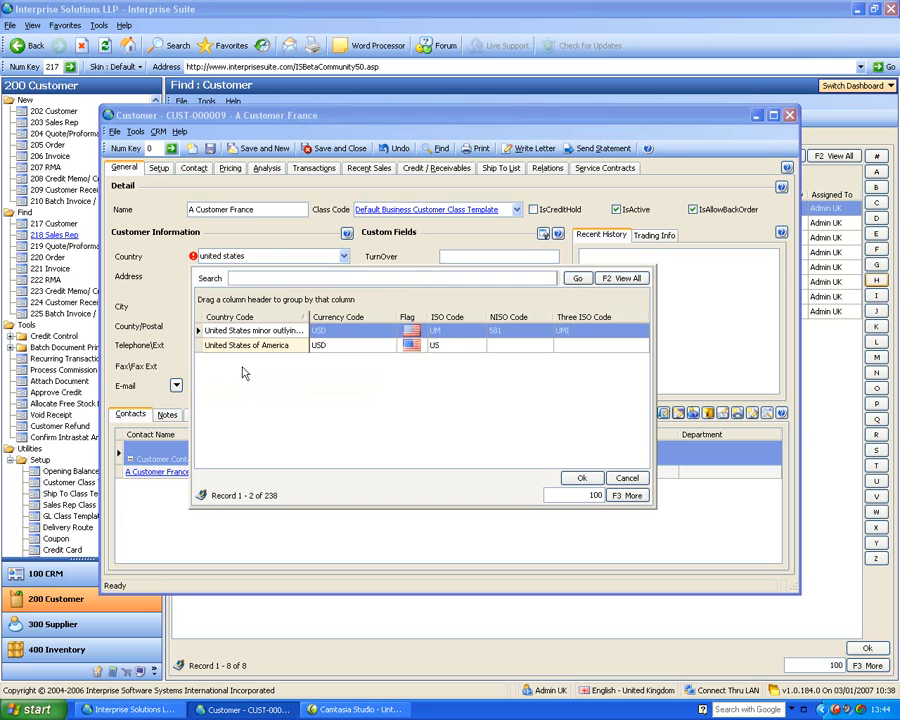
click(278, 346)
double_click(278, 346)
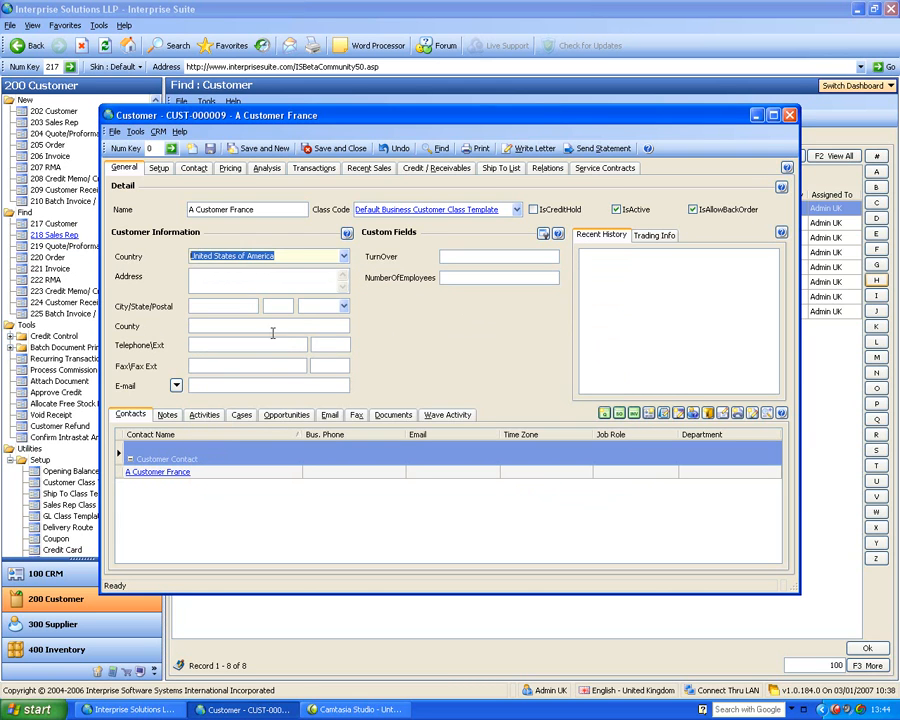
Go through the US address fields and enter postal code 90210 to fill in the city, state and county
click(202, 285)
click(200, 308)
click(275, 307)
click(309, 308)
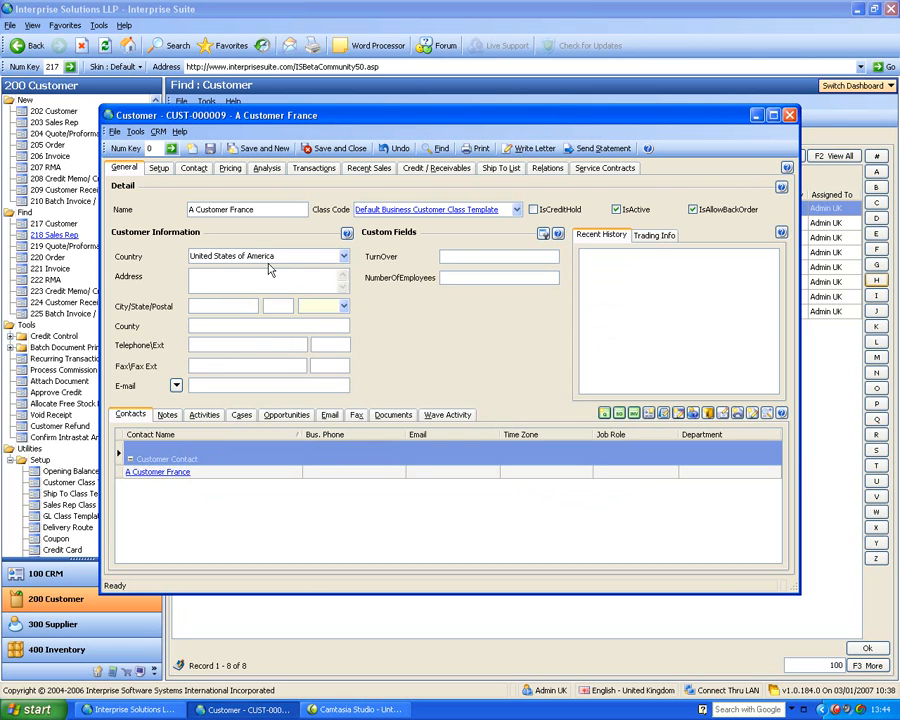
text(90210)
key(Tab)
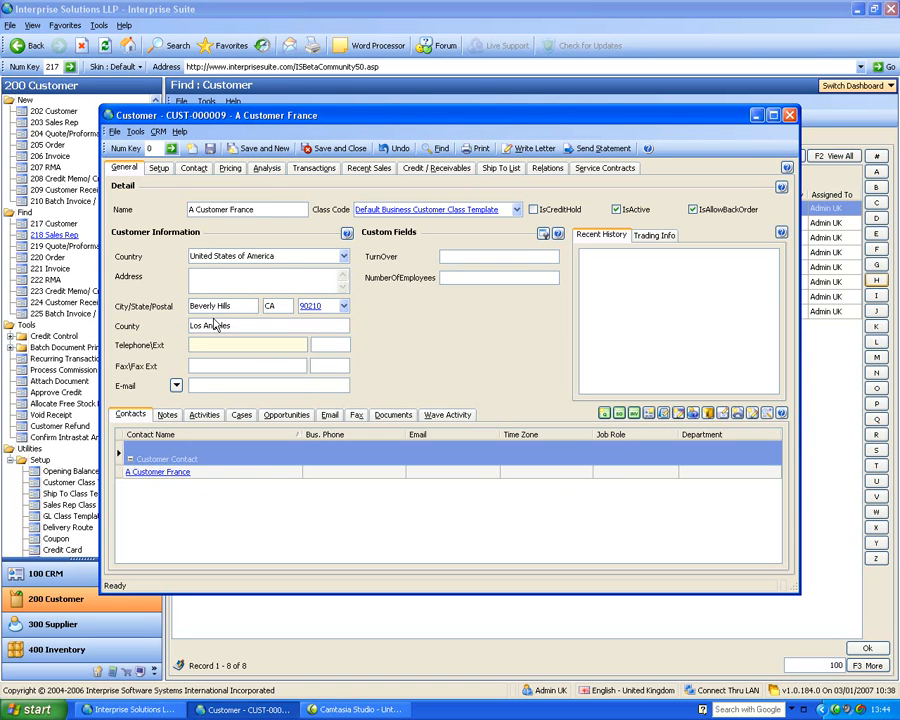
Set the customer's country back to United Kingdom
click(303, 255)
text(un)
key(Return)
key(Down)
key(Down)
key(Return)
Replace the customer's postal code with the free-form value r552143625, then save and close the record
click(201, 287)
click(211, 325)
click(300, 327)
drag(320, 327, 260, 330)
text(r552143625)
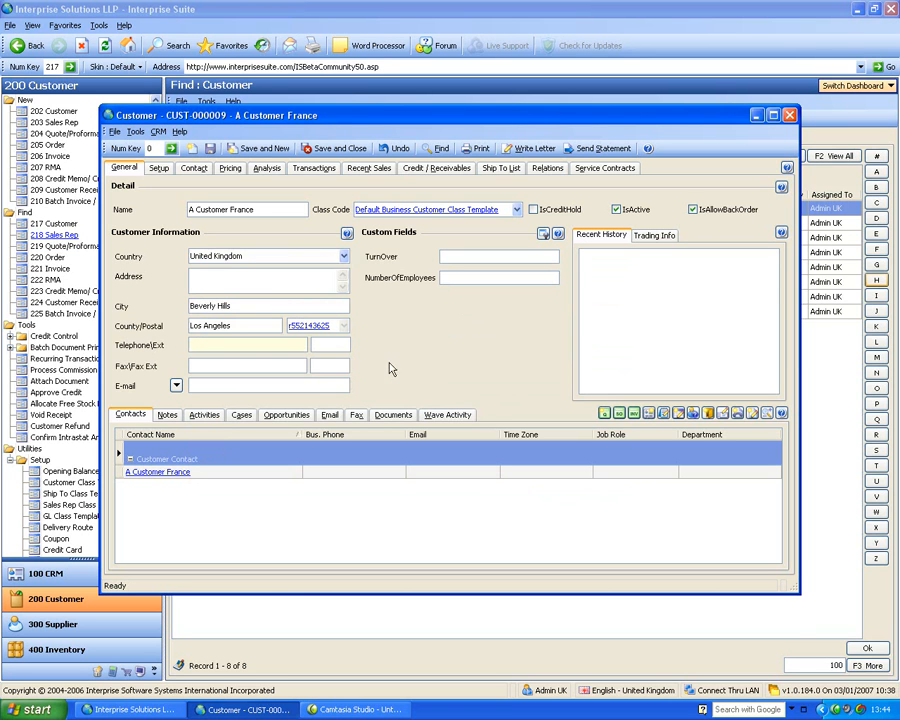
click(333, 148)
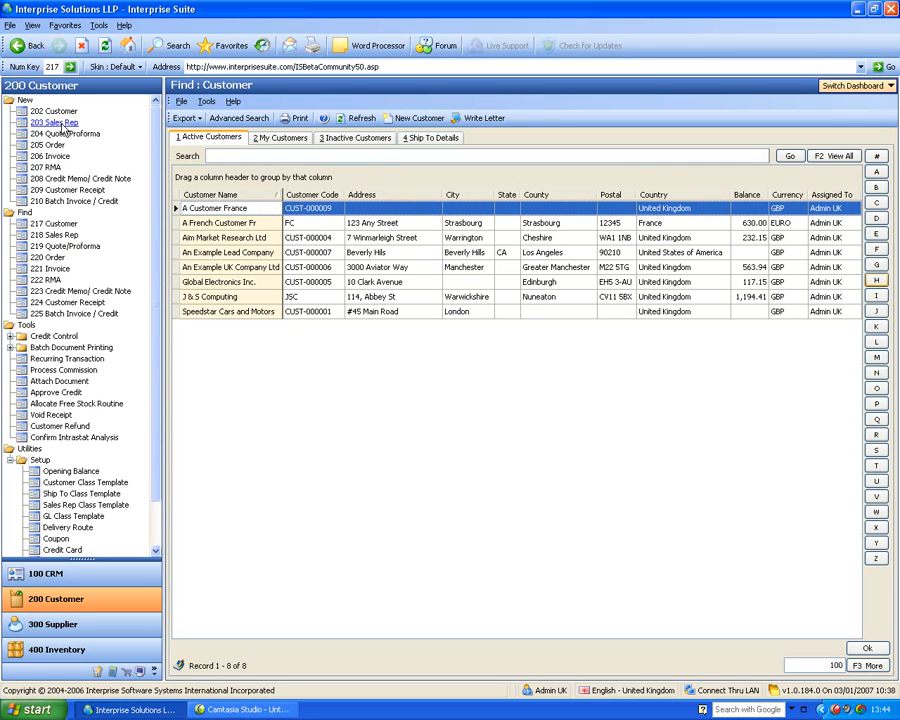
Open the list of existing sales reps
click(70, 237)
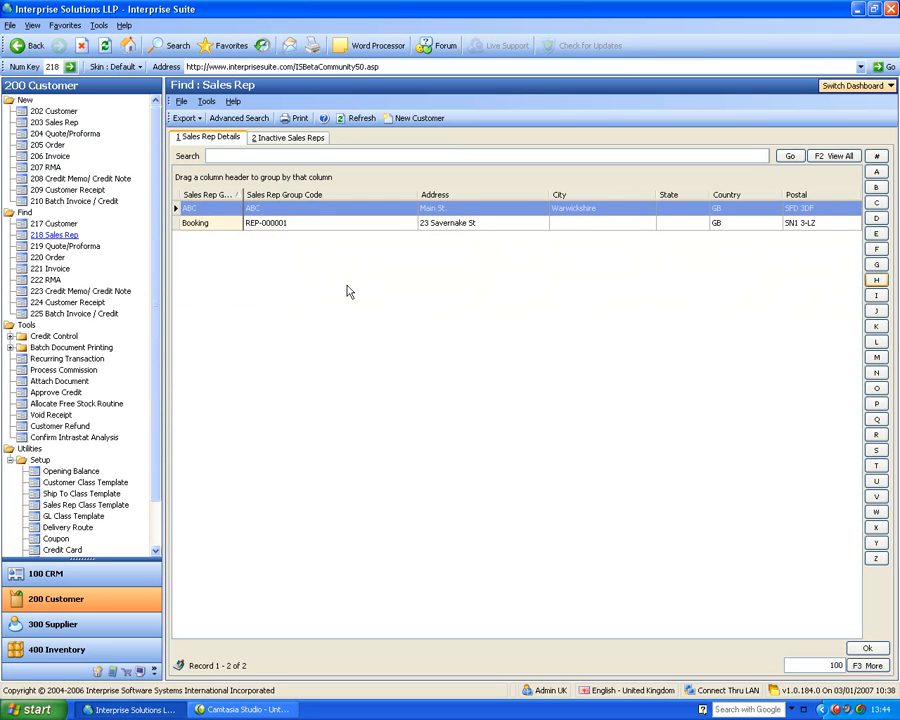
Open sales rep ABC and review the setup details, including the options for what the commission applies to
double_click(215, 209)
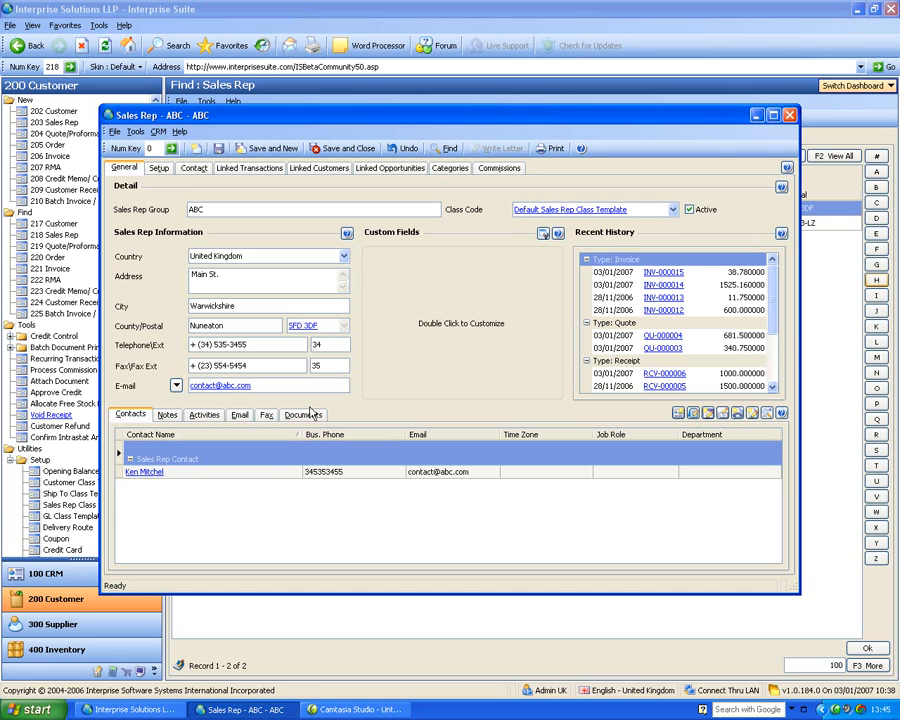
click(158, 168)
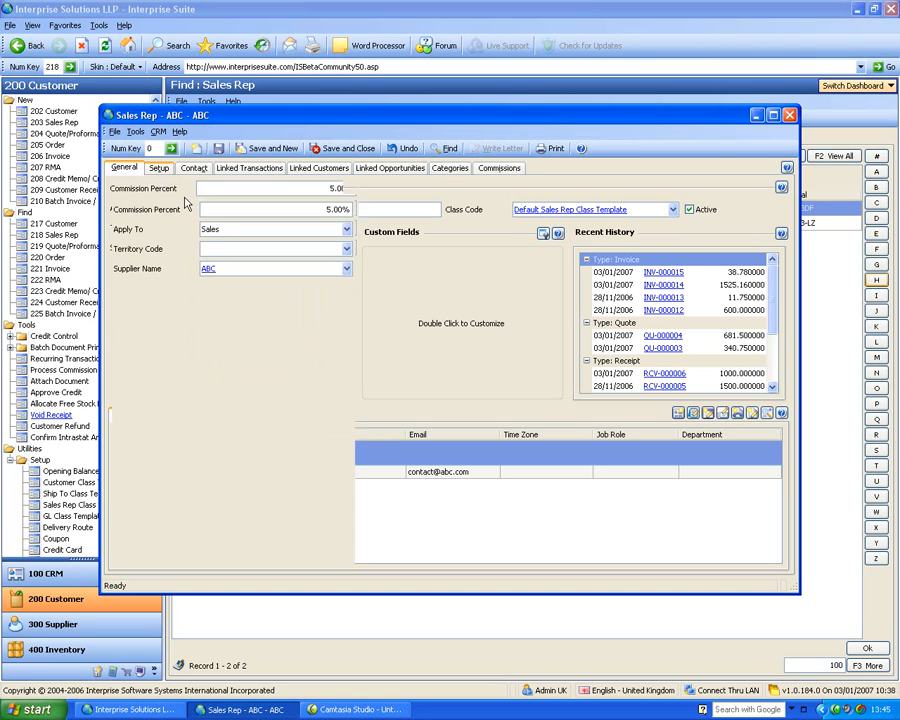
click(227, 232)
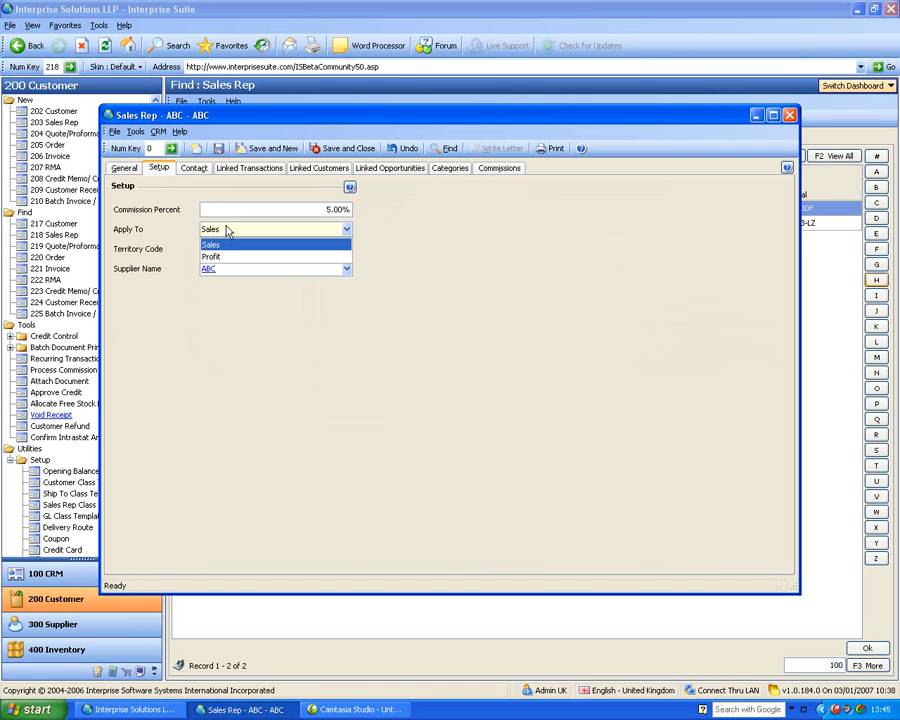
click(179, 227)
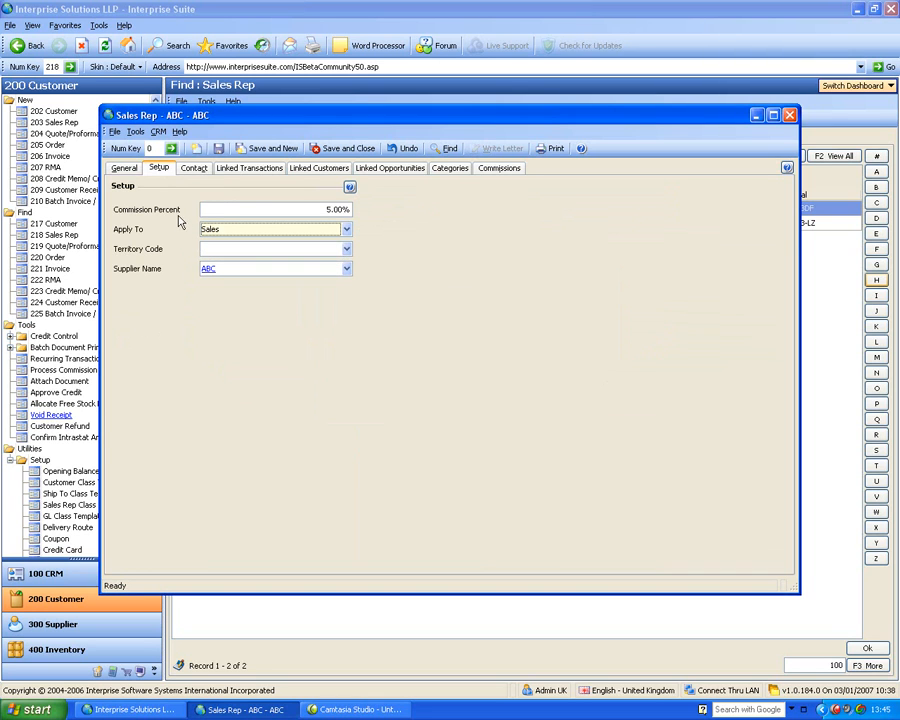
Examine the sales rep's category-specific commission fields for category description, commission percent and apply-to basis
click(460, 171)
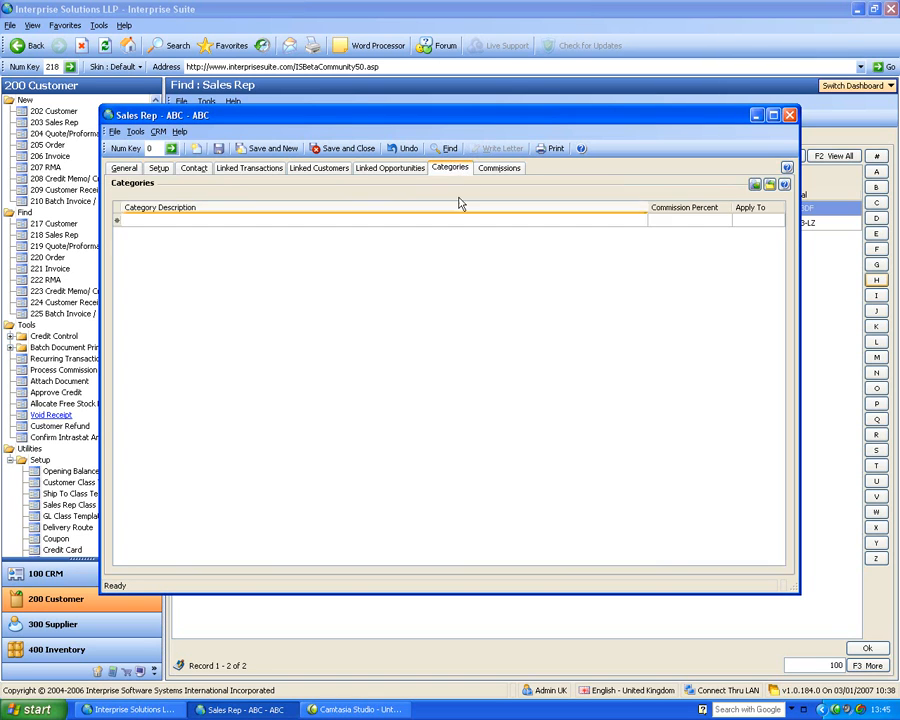
click(295, 222)
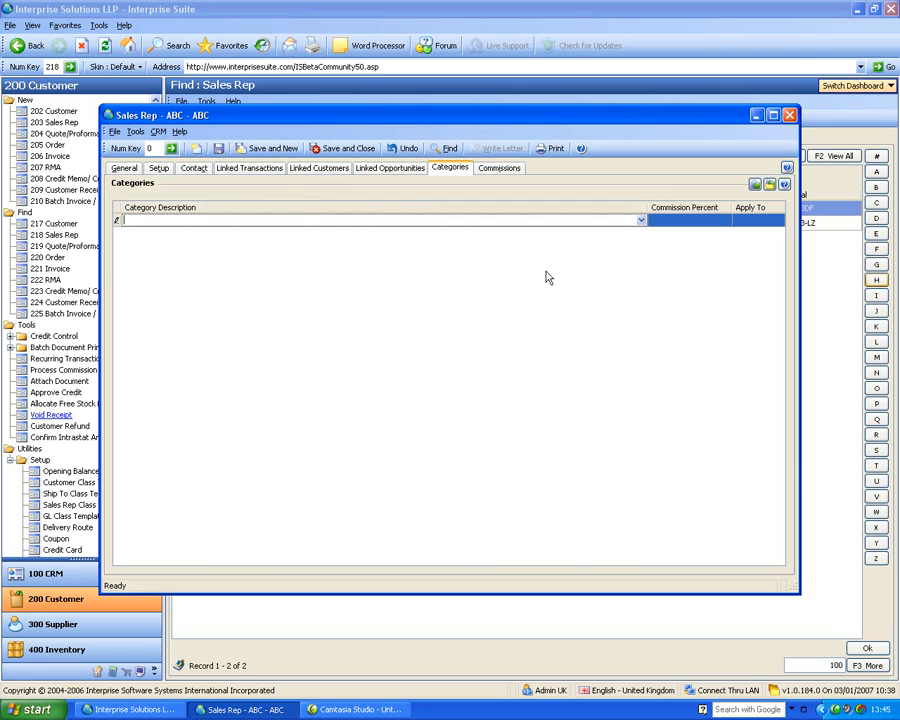
click(691, 219)
click(776, 226)
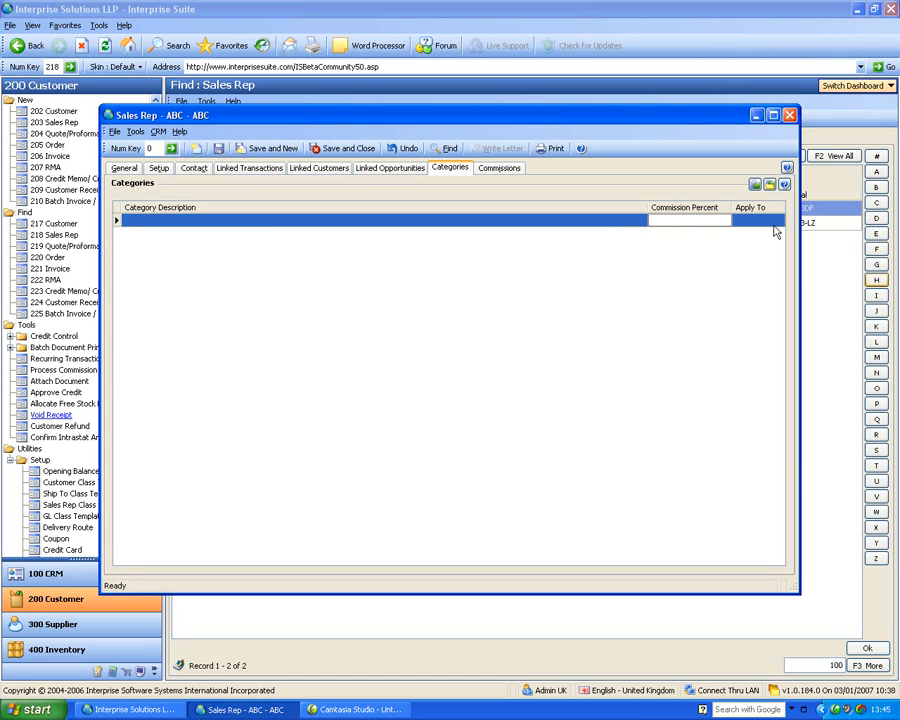
click(754, 221)
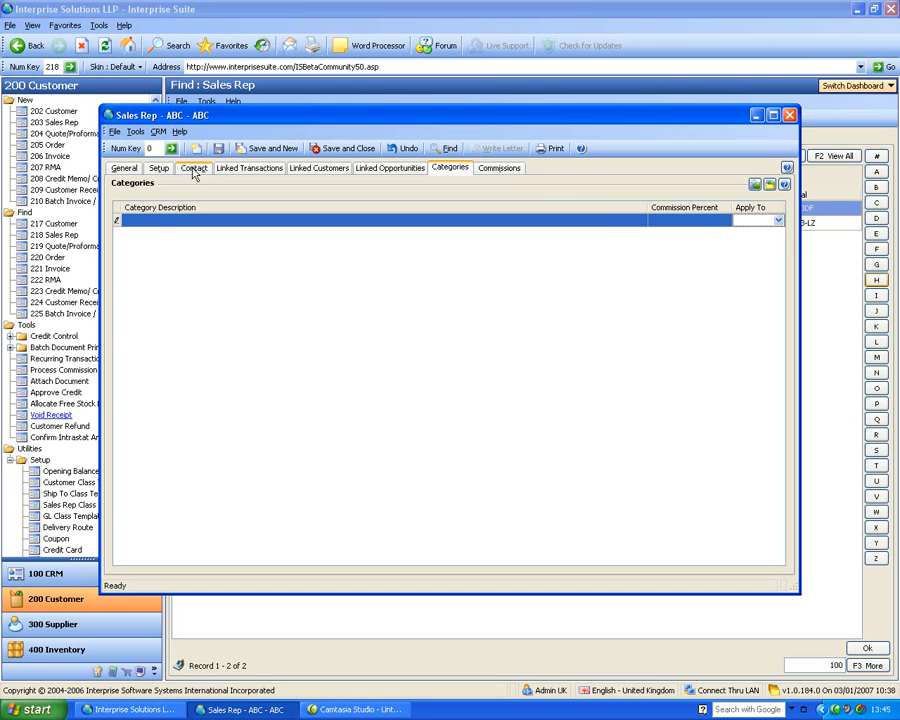
Review the quotes, orders and invoices linked to sales rep ABC
click(249, 168)
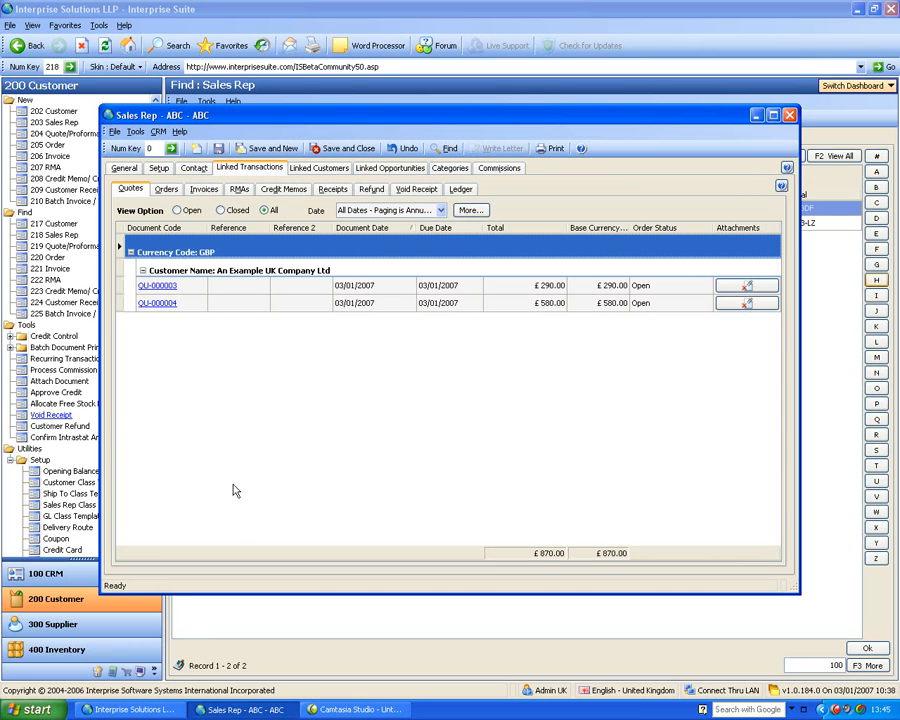
click(166, 189)
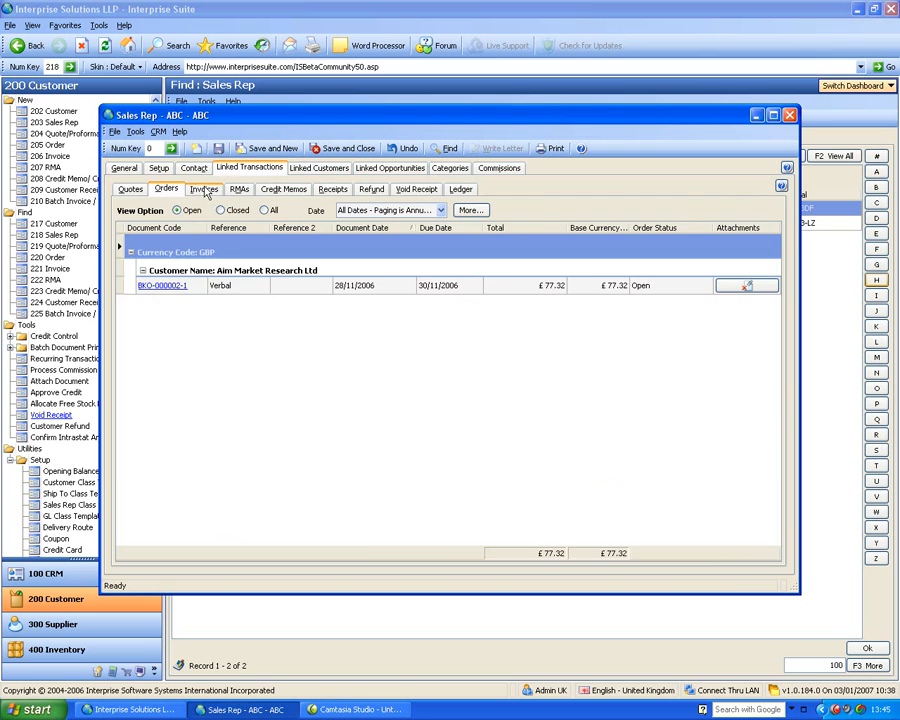
click(204, 190)
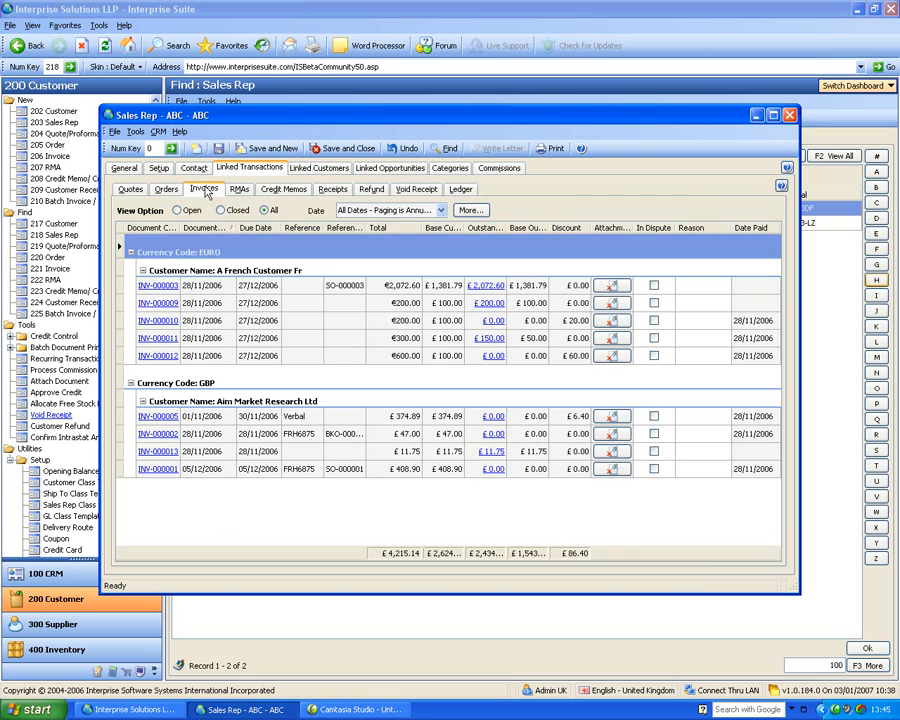
Review the sales rep's linked customers, linked opportunities and commissions, then close the record
click(321, 169)
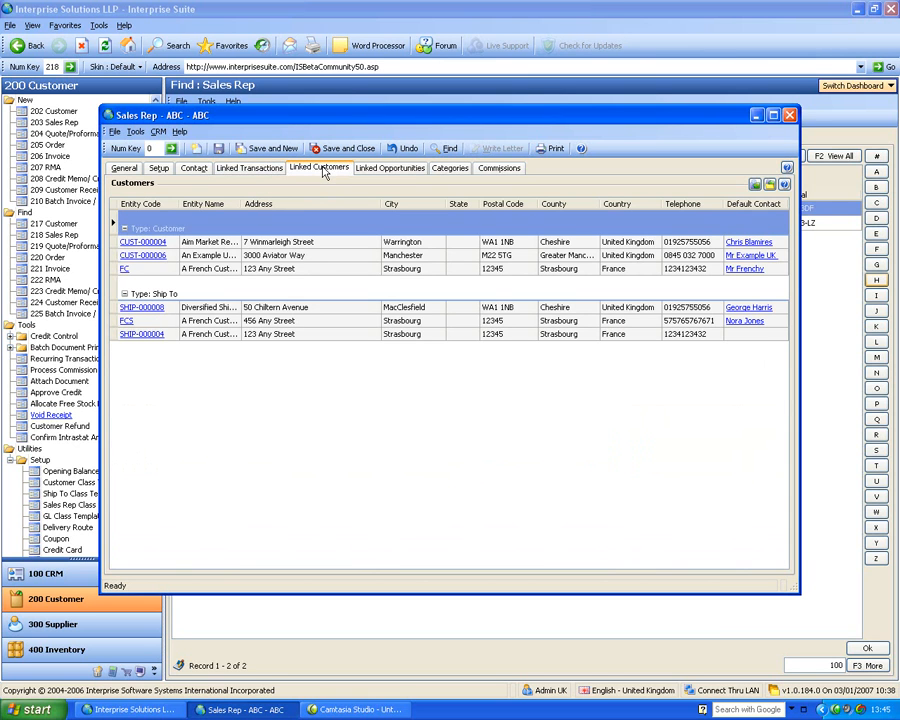
click(385, 170)
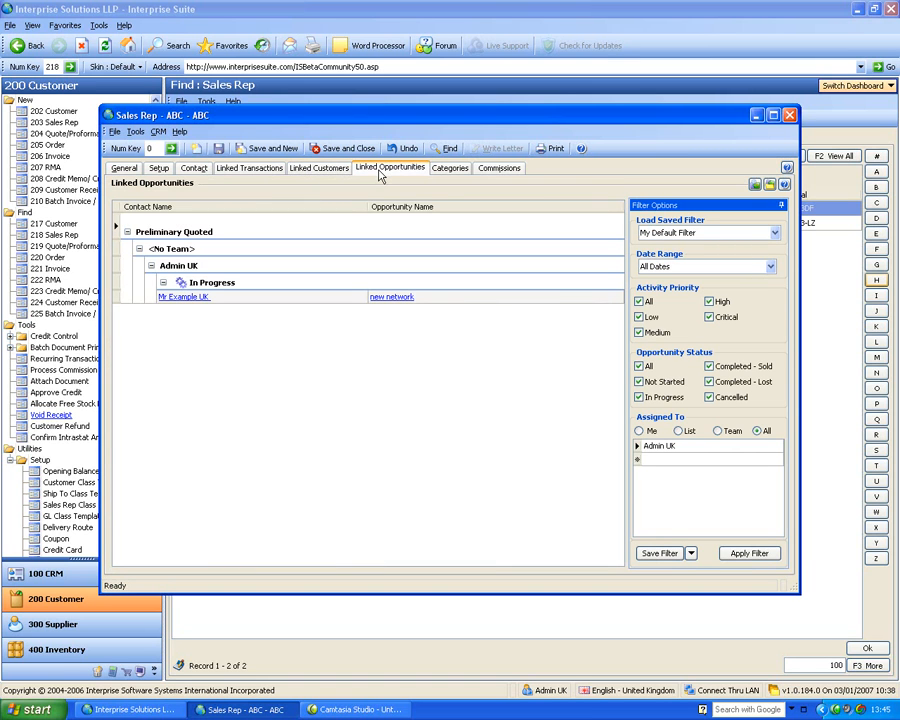
click(499, 168)
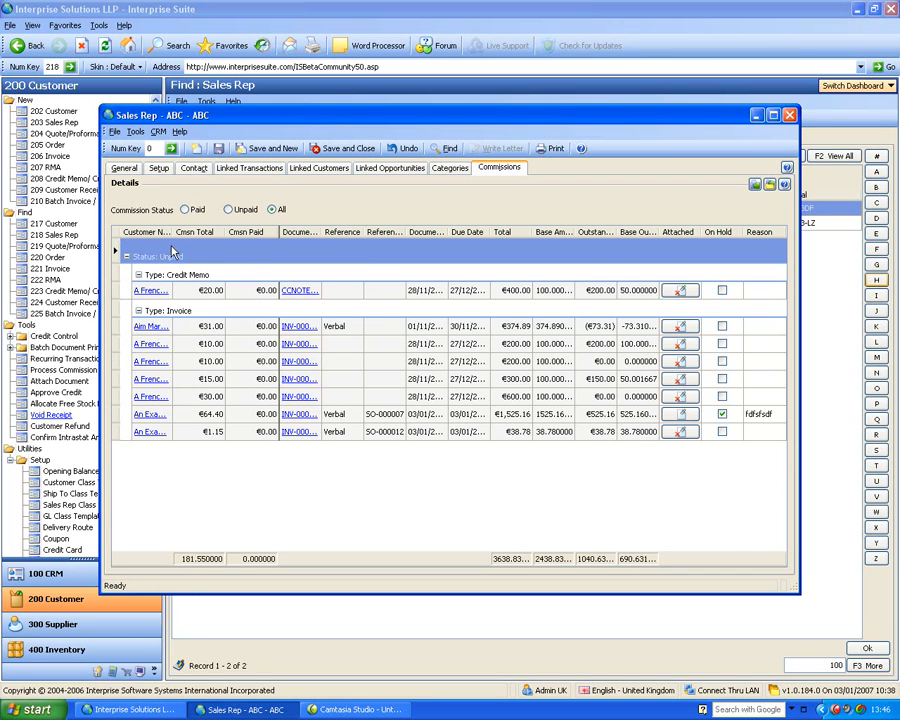
click(790, 115)
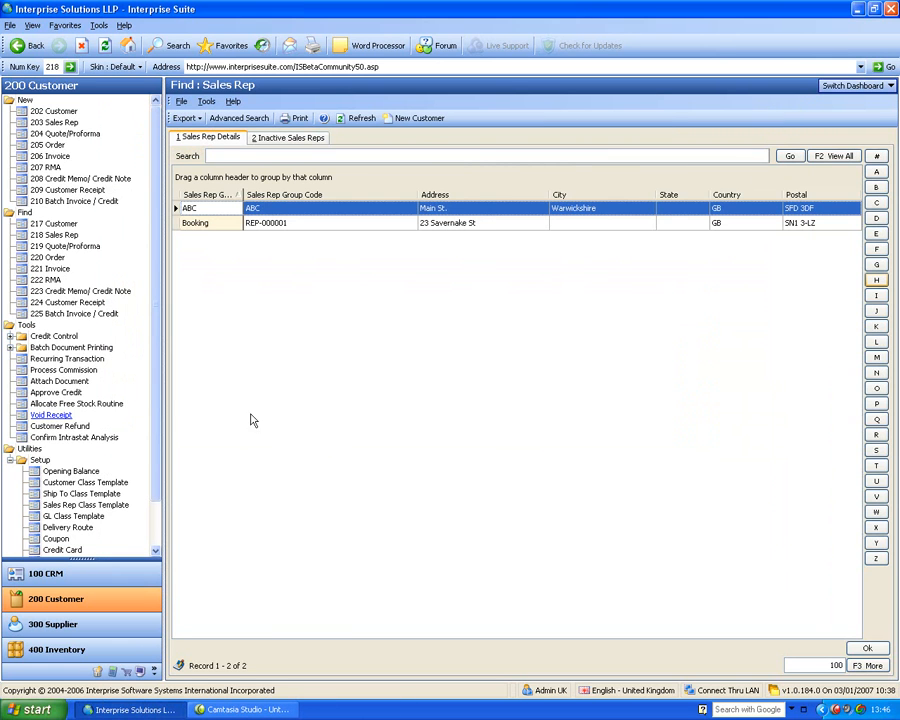
Start processing sales rep commission up to 03/01/2007, include both ABC and Booking, and continue to the invoice selection
click(40, 370)
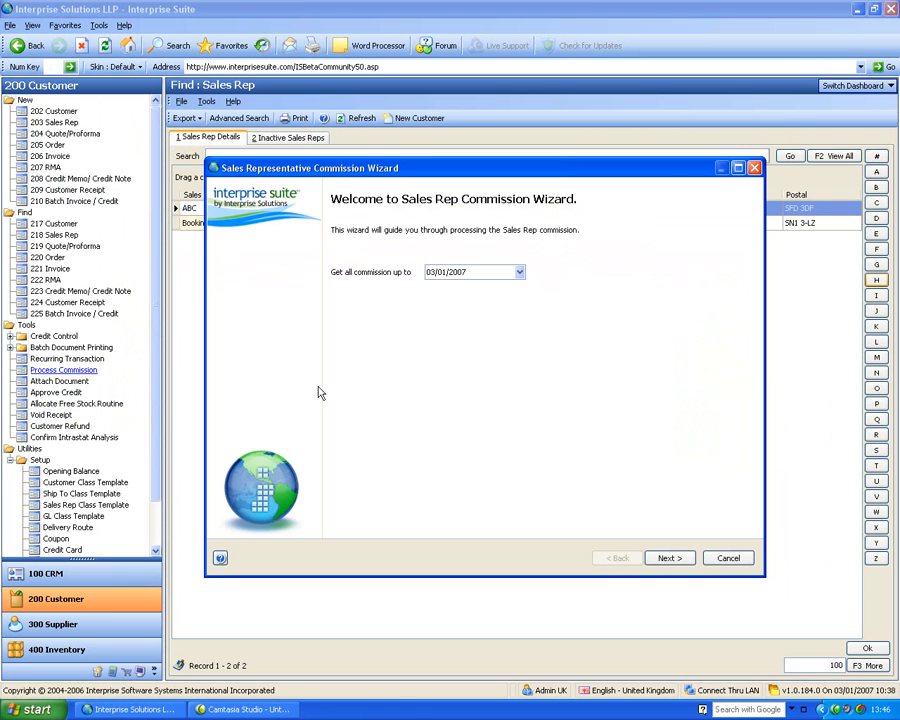
click(668, 558)
click(252, 267)
click(252, 280)
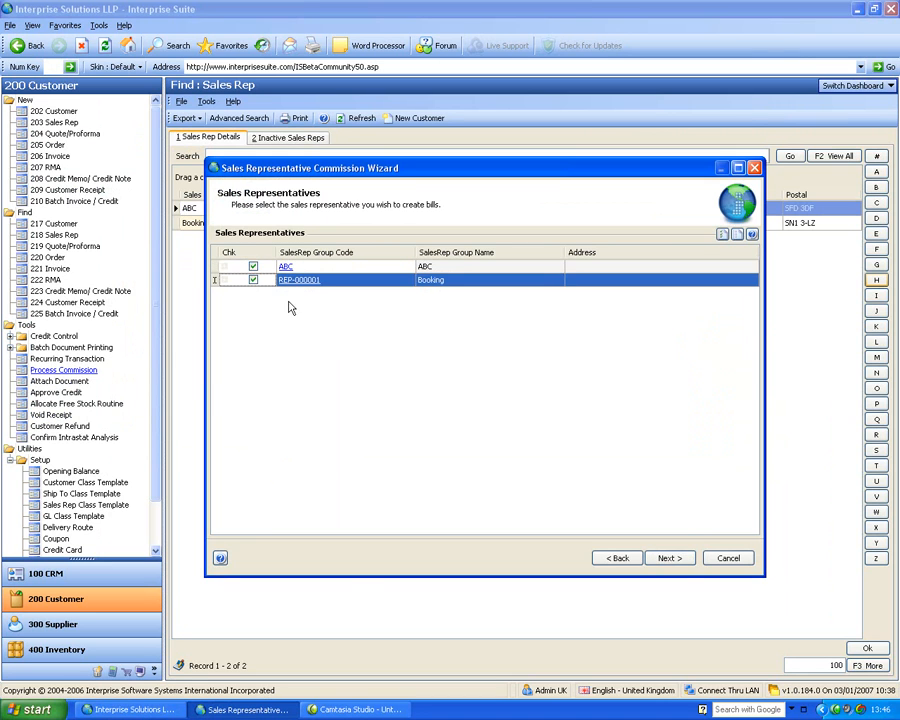
click(672, 558)
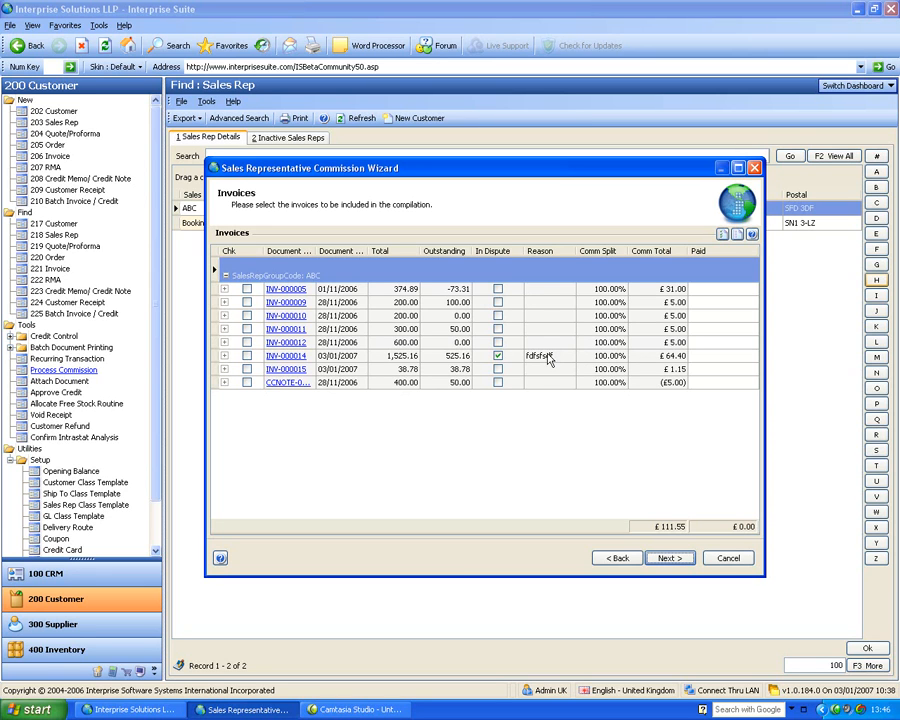
Inspect the line-level commission details of invoices INV-000010 and INV-000015, then cancel the commission wizard
click(460, 315)
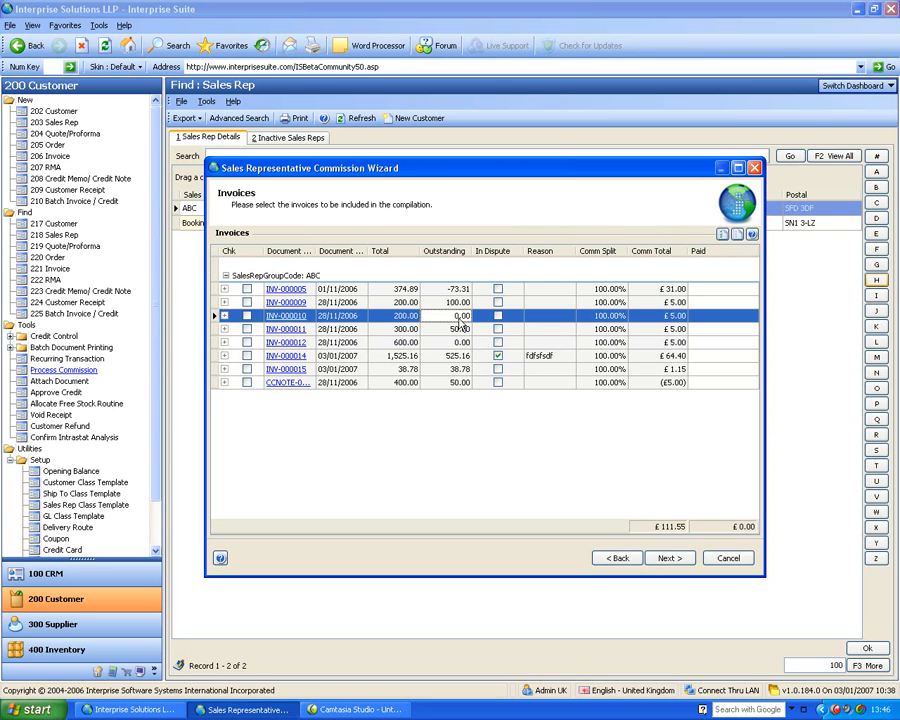
click(224, 316)
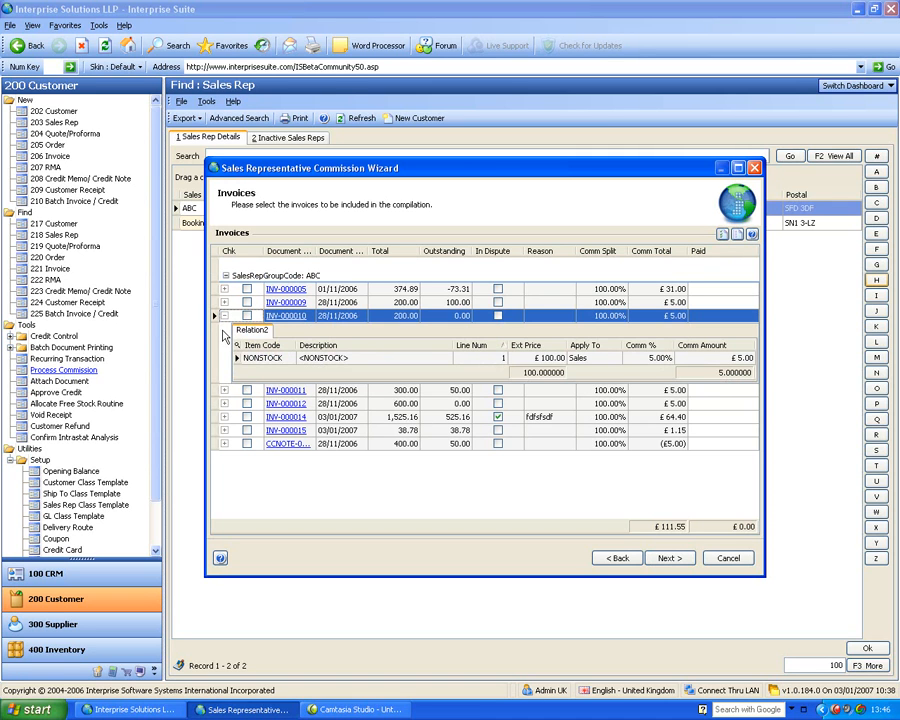
click(224, 316)
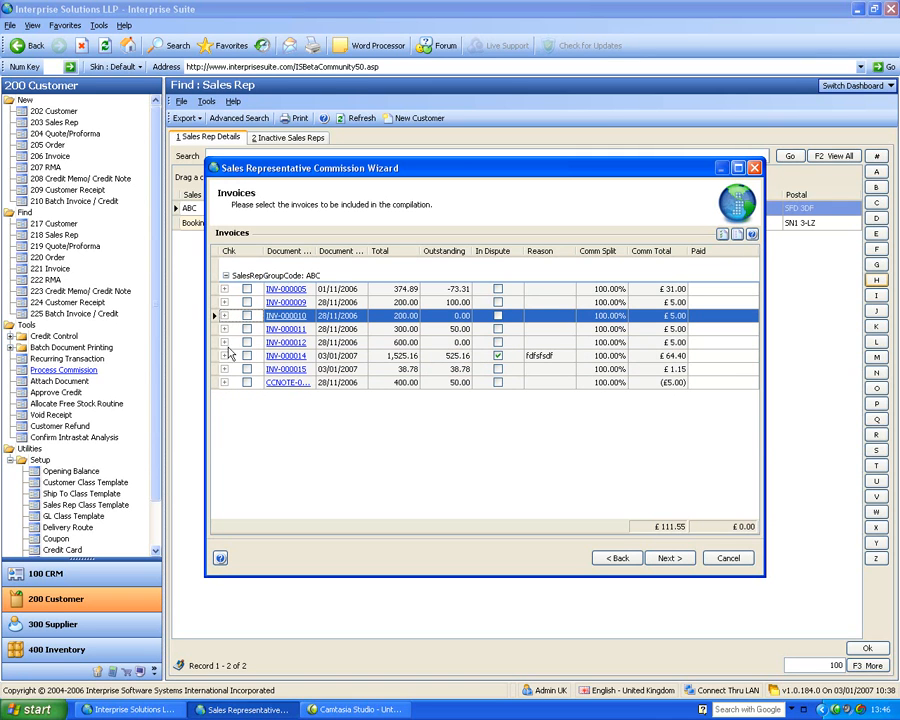
click(224, 371)
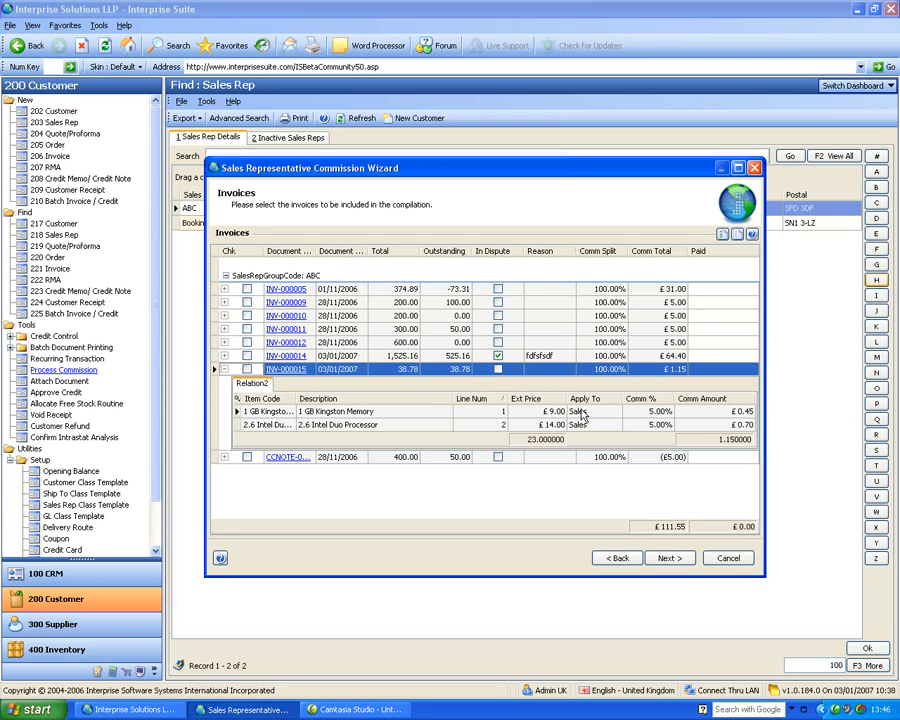
click(224, 369)
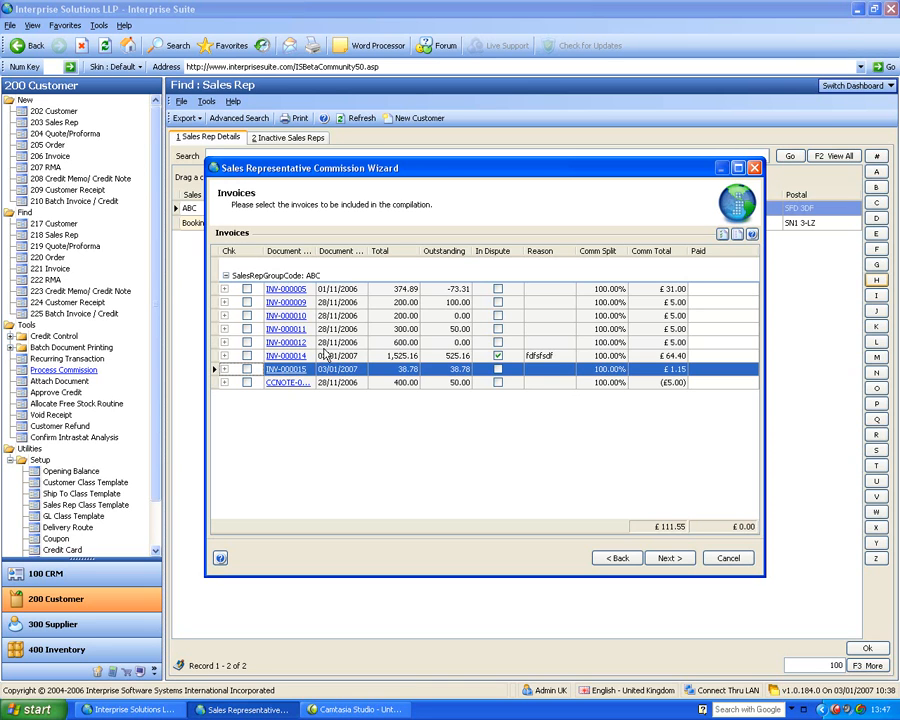
click(731, 558)
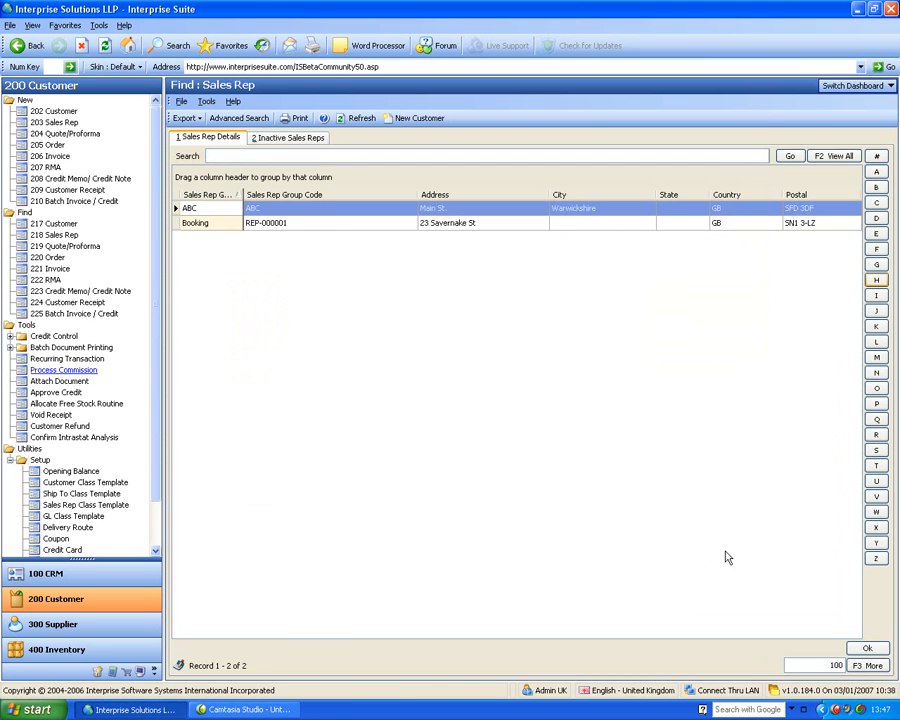
Look at the customer list for a new quote, then the customers and available sales quotes for a new order
click(52, 135)
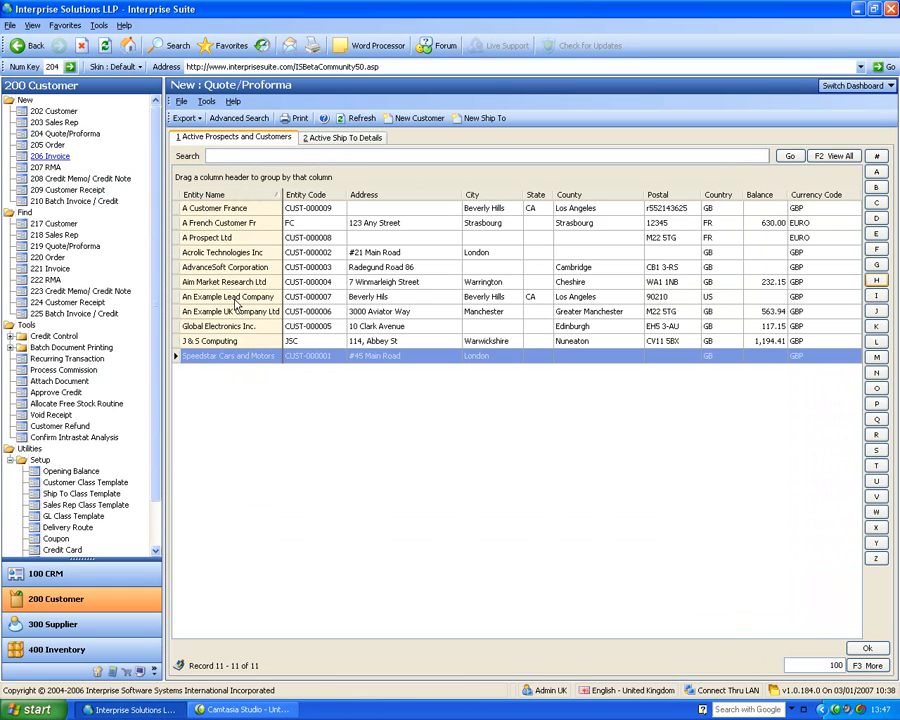
click(47, 146)
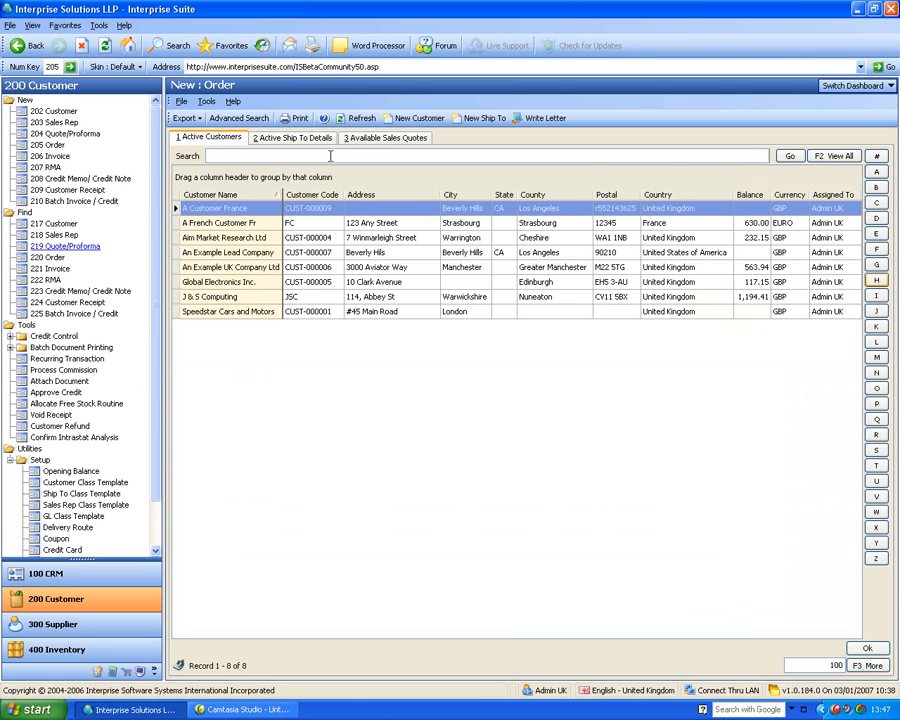
click(360, 140)
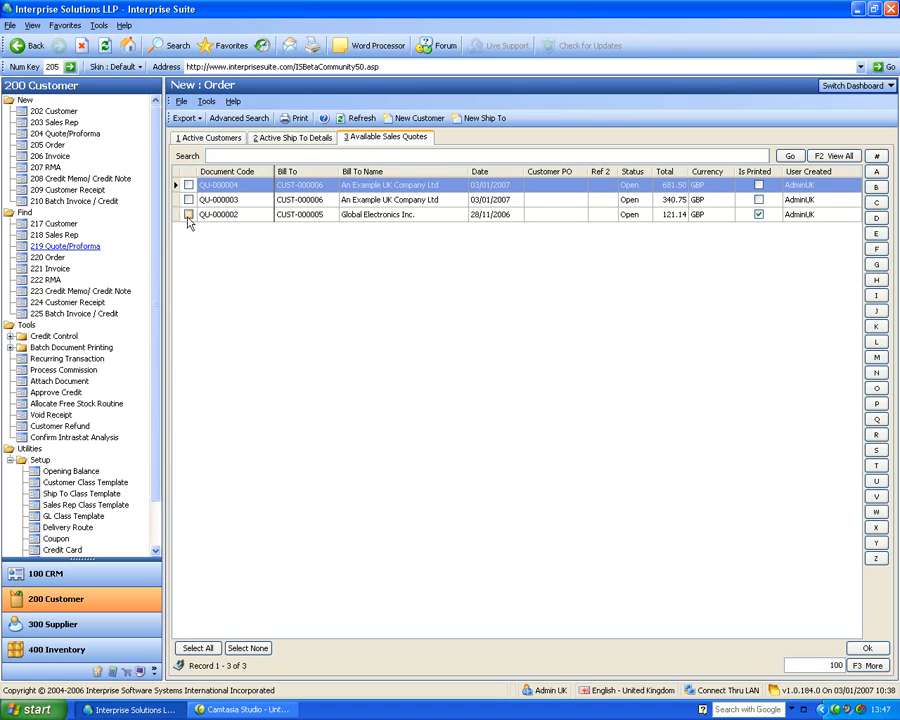
Start a sales order for the active customer A French Customer Fr, with customer PO Verbal and exchange rate 1.7
click(198, 138)
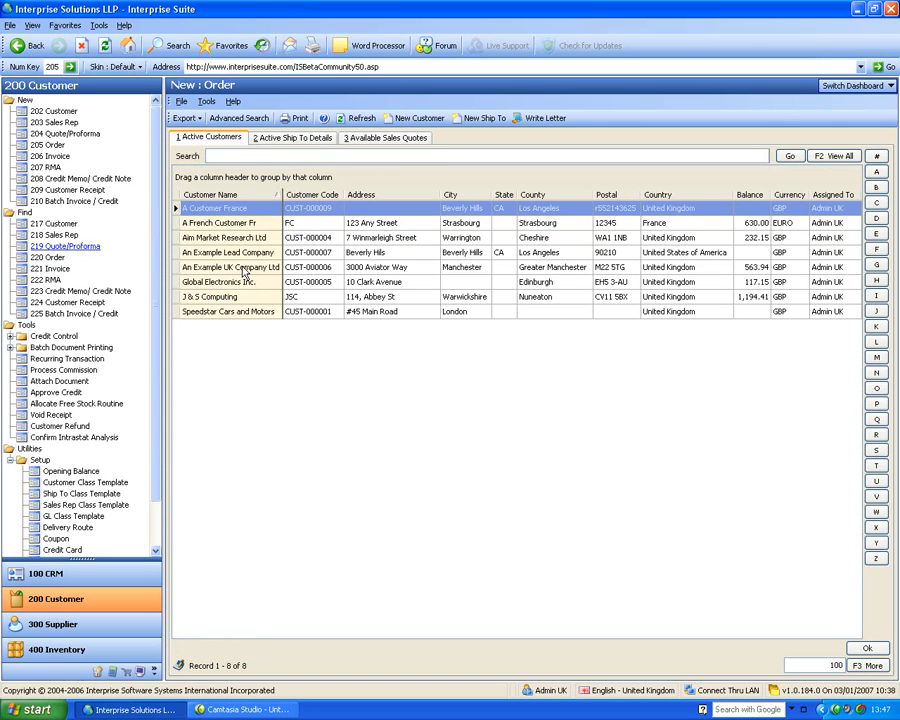
click(250, 226)
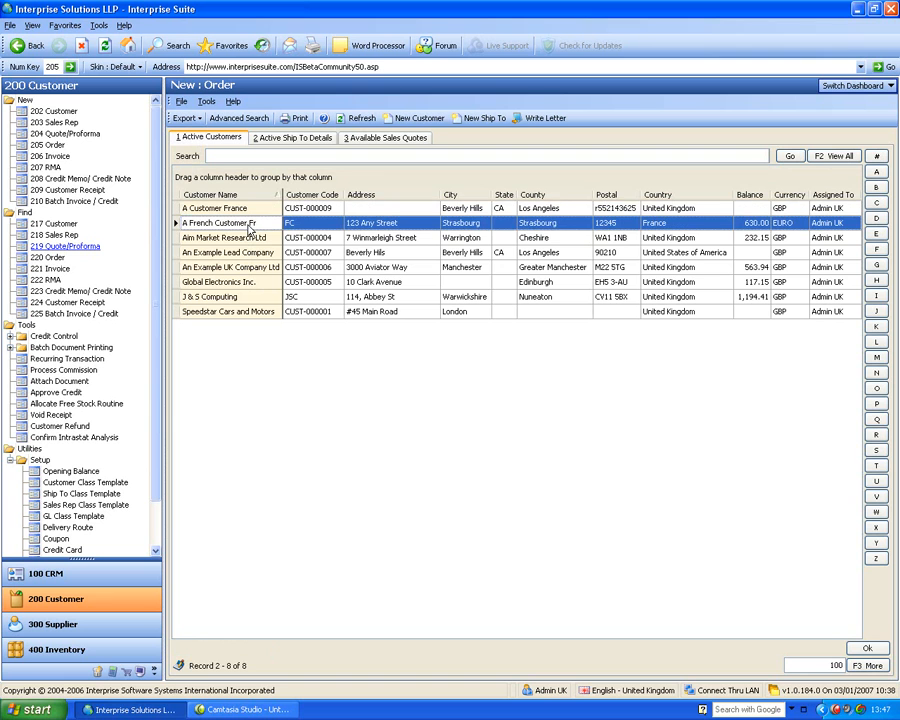
double_click(250, 226)
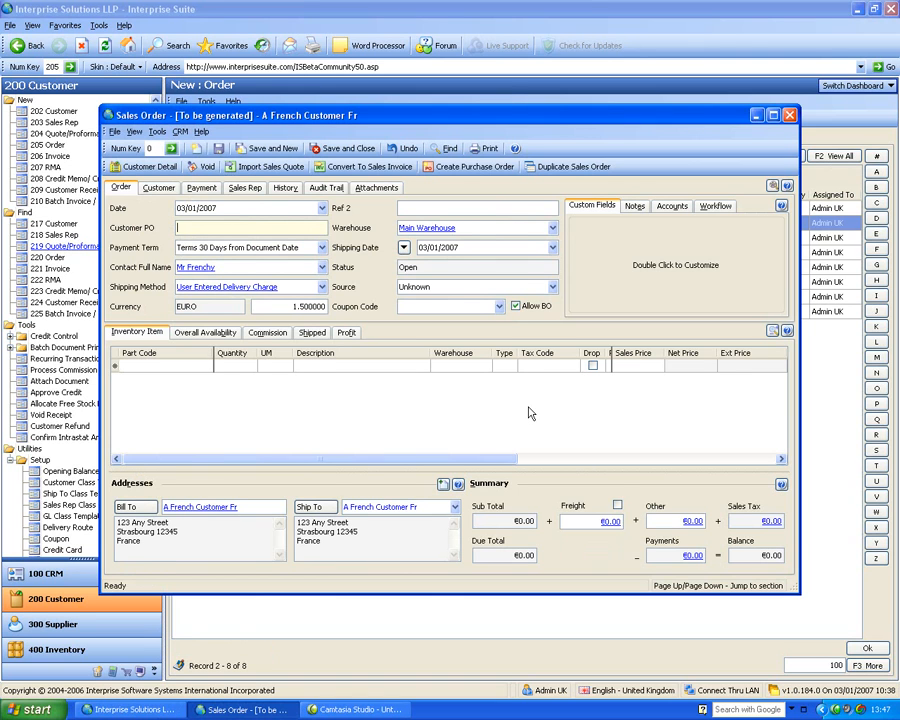
text(Verbal)
key(Tab)
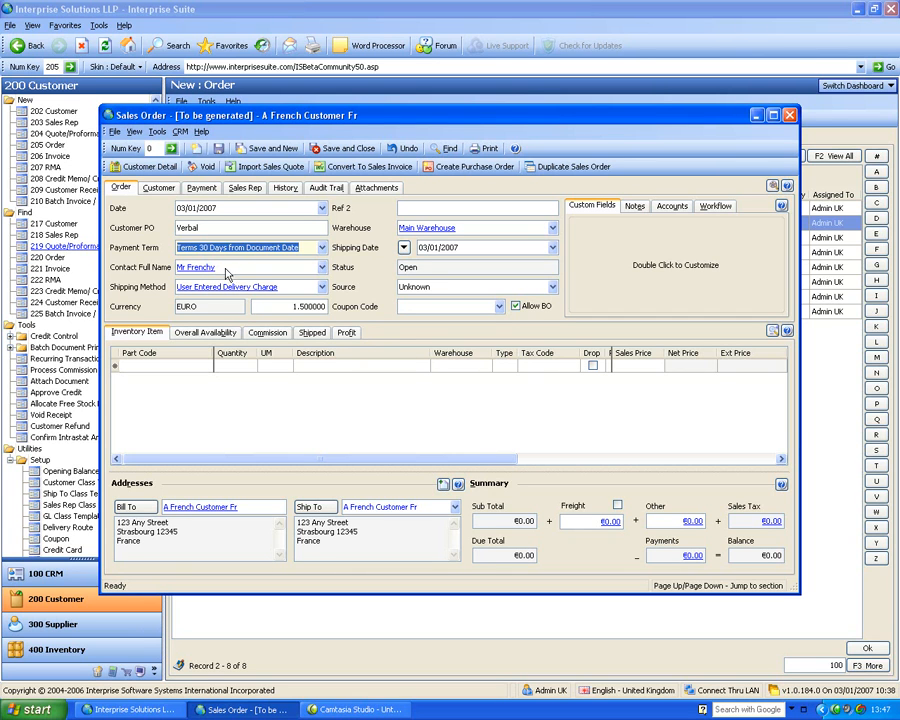
click(288, 306)
text(1.7)
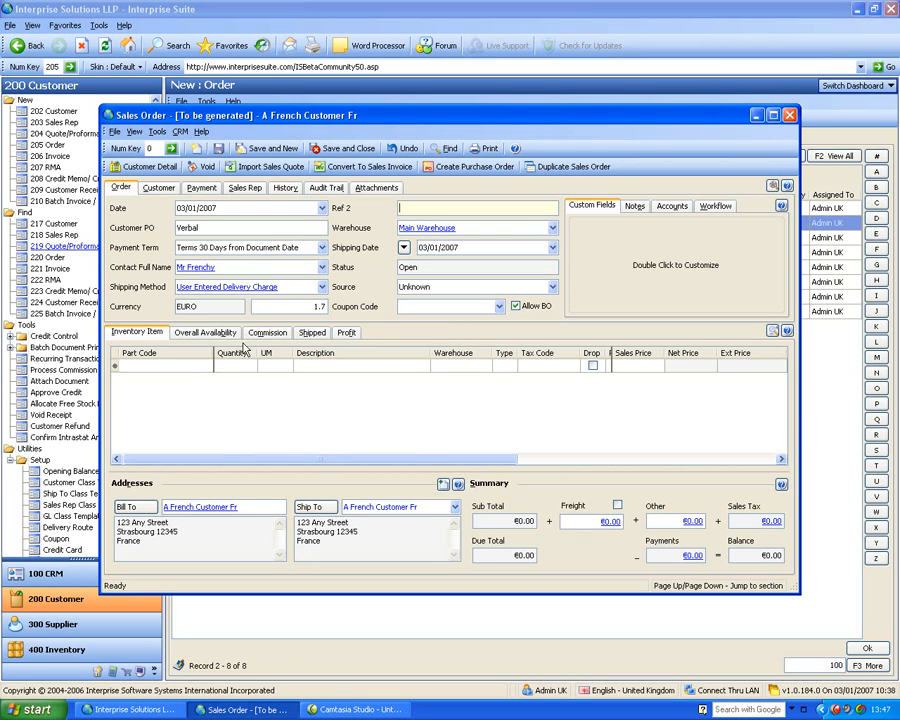
Enlarge the order window and add the items 1 GB Kingston Memory and 2.6 Intel Duo Processor as order lines
click(182, 367)
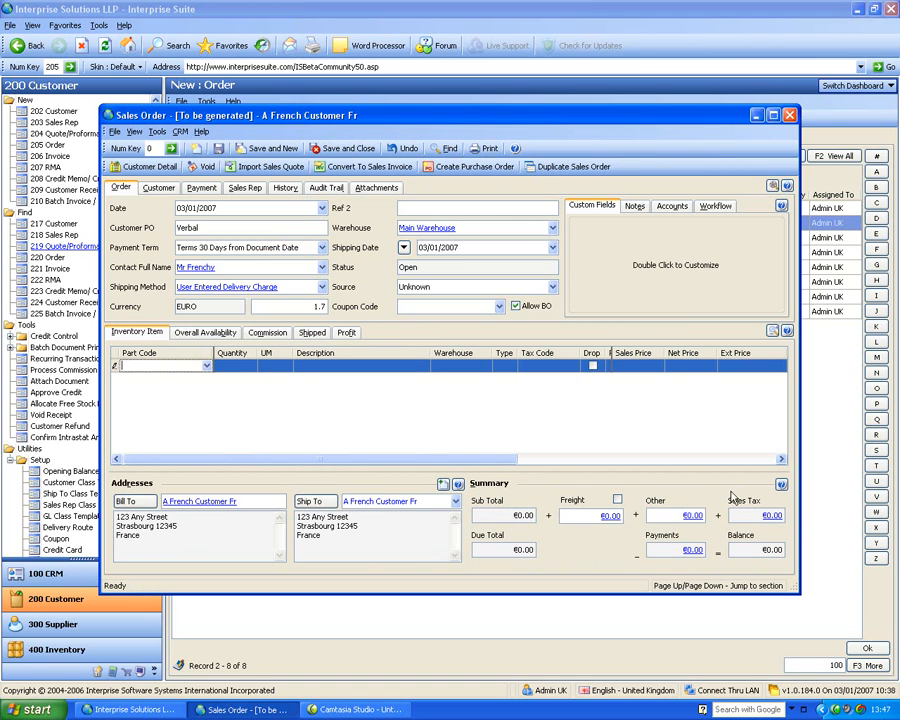
drag(797, 594, 880, 648)
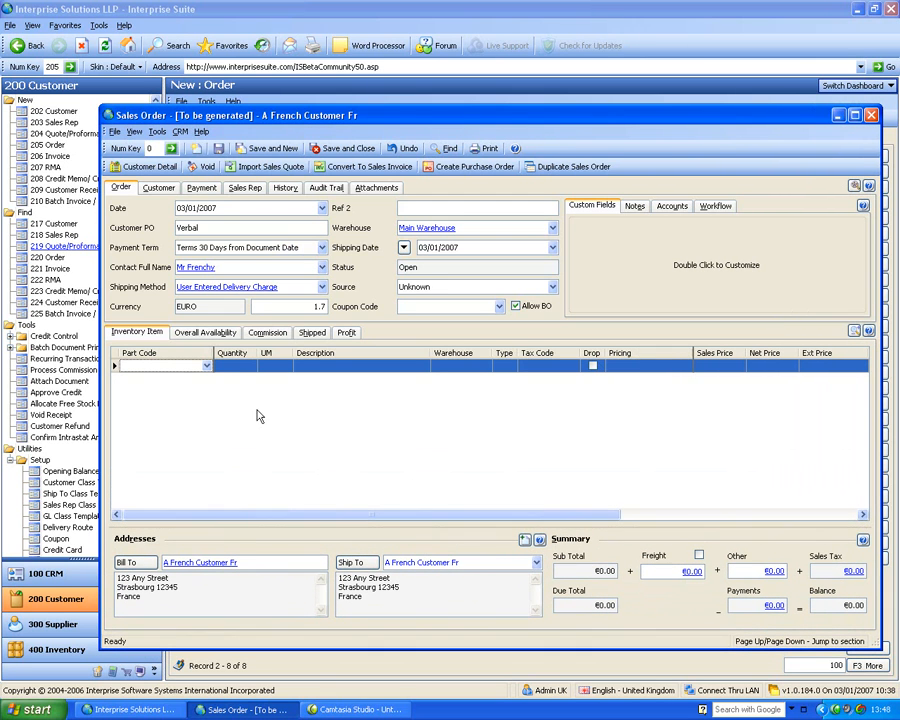
click(207, 367)
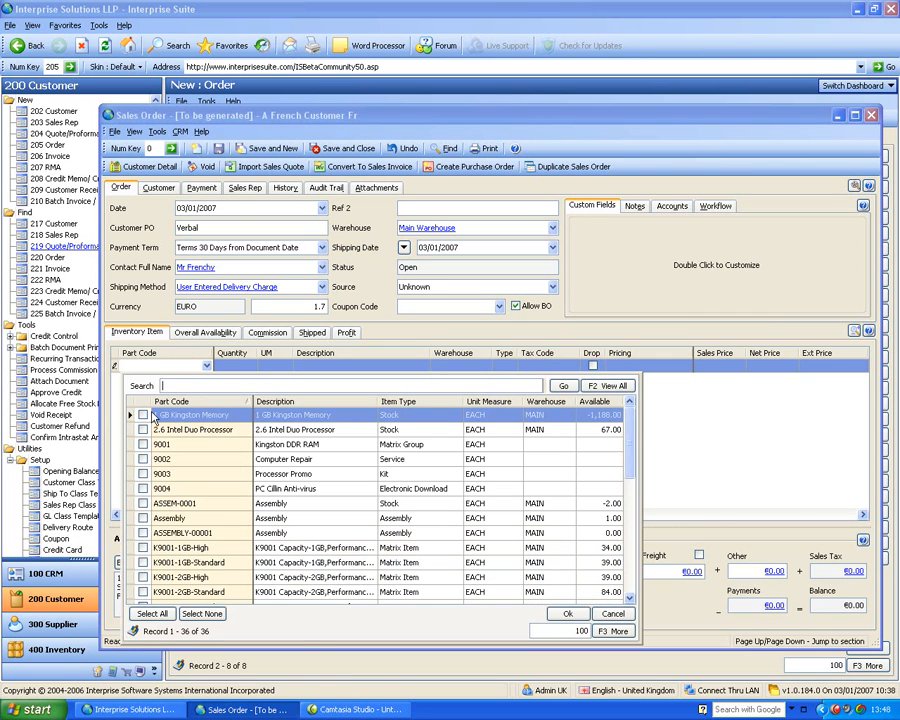
click(143, 415)
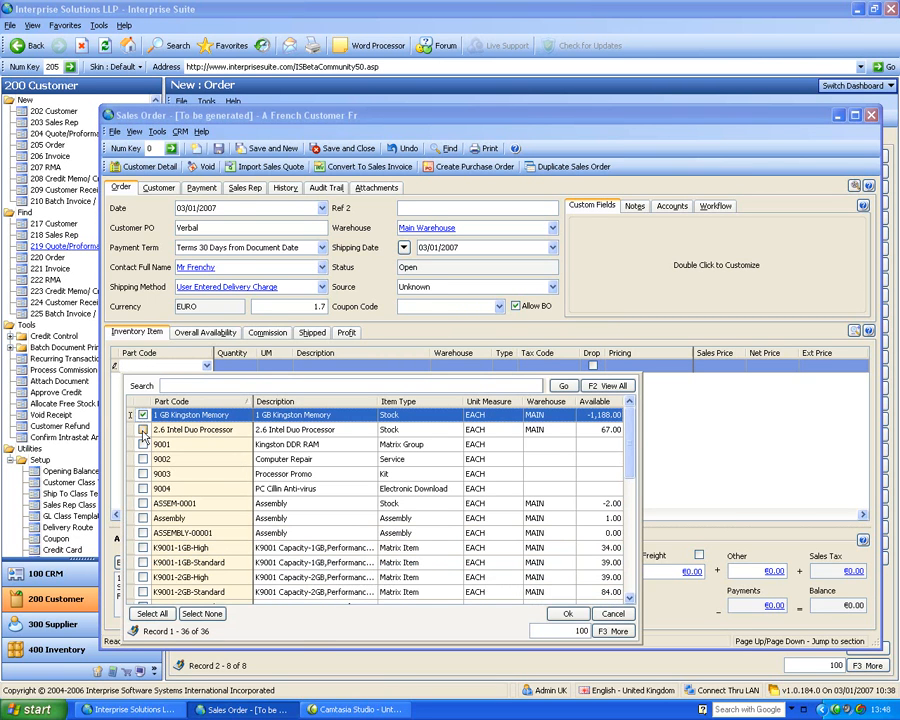
click(143, 430)
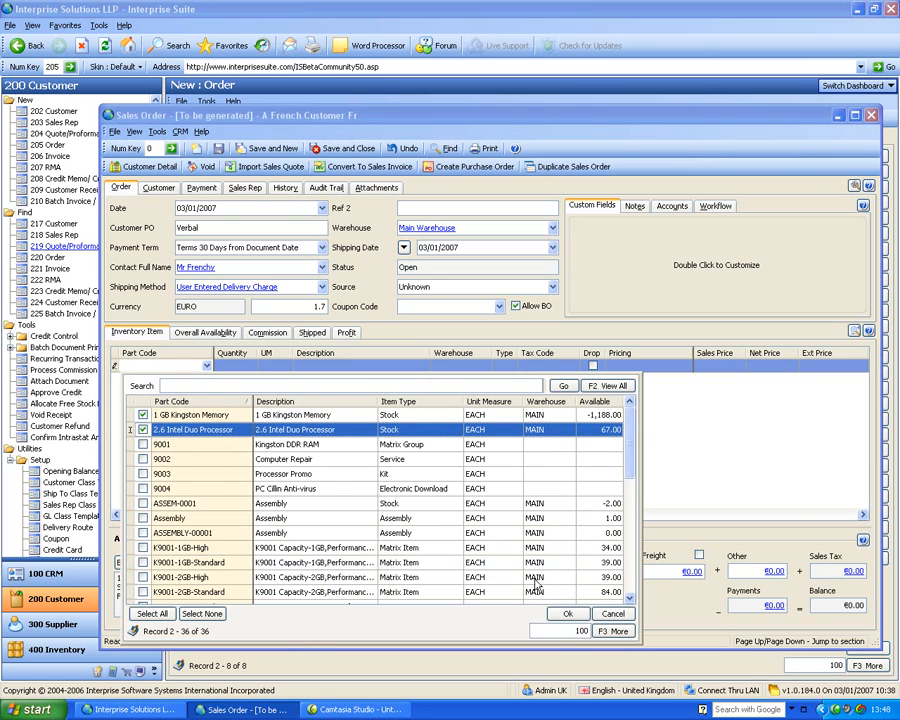
click(563, 615)
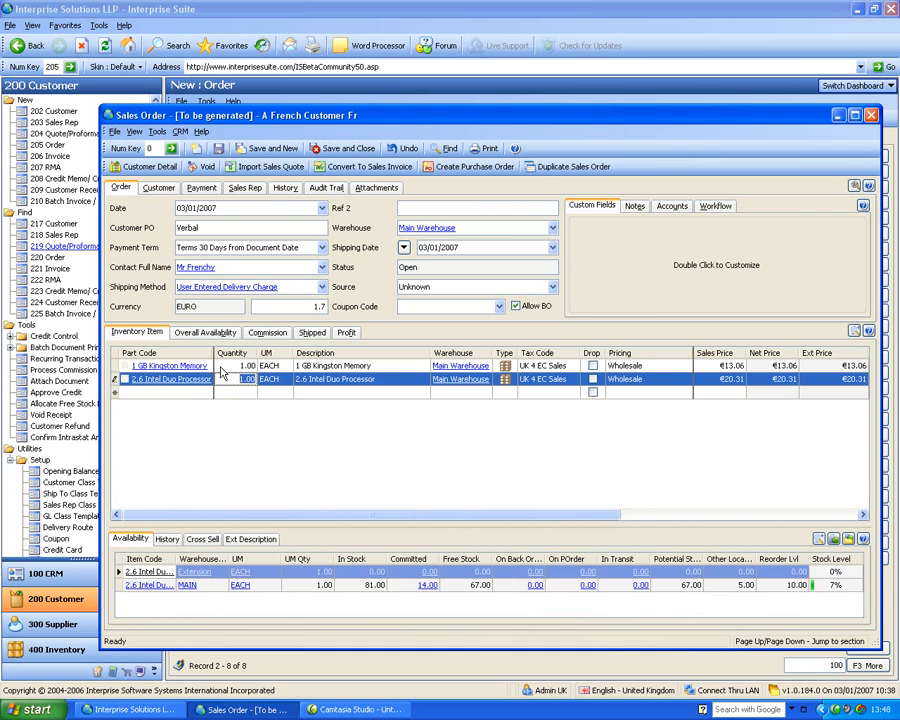
Set the quantity of the 1 GB Kingston Memory line to 10 and accept it despite the insufficient stock
click(222, 368)
text(10)
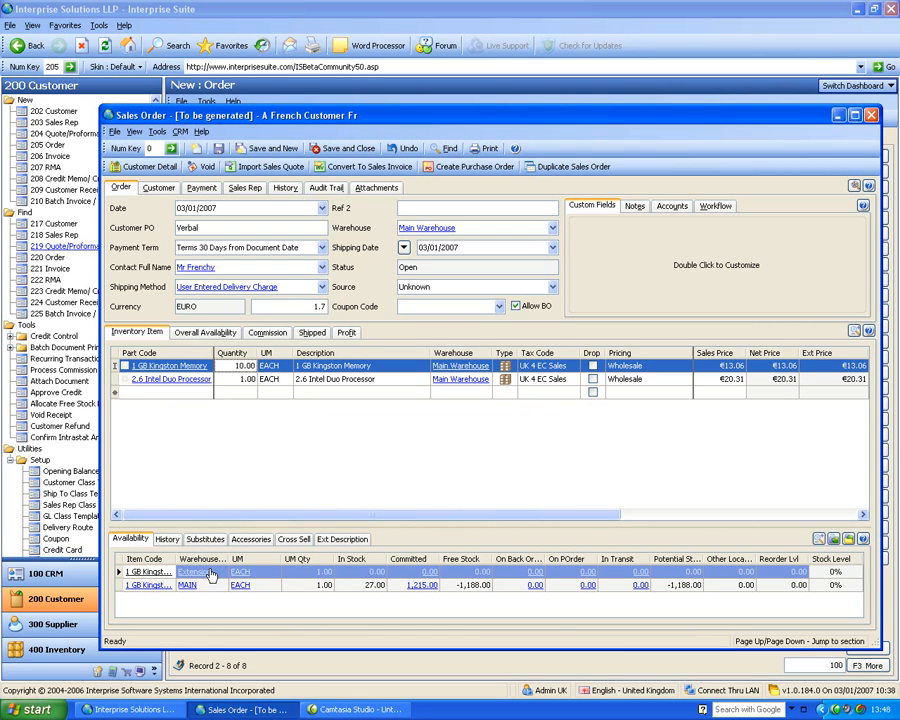
click(377, 585)
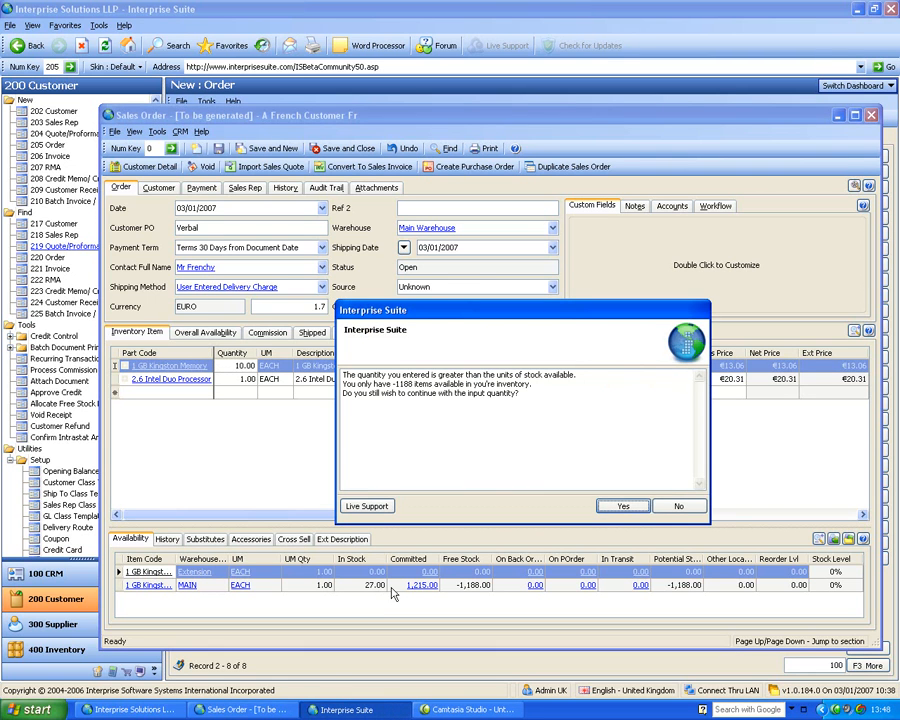
click(626, 506)
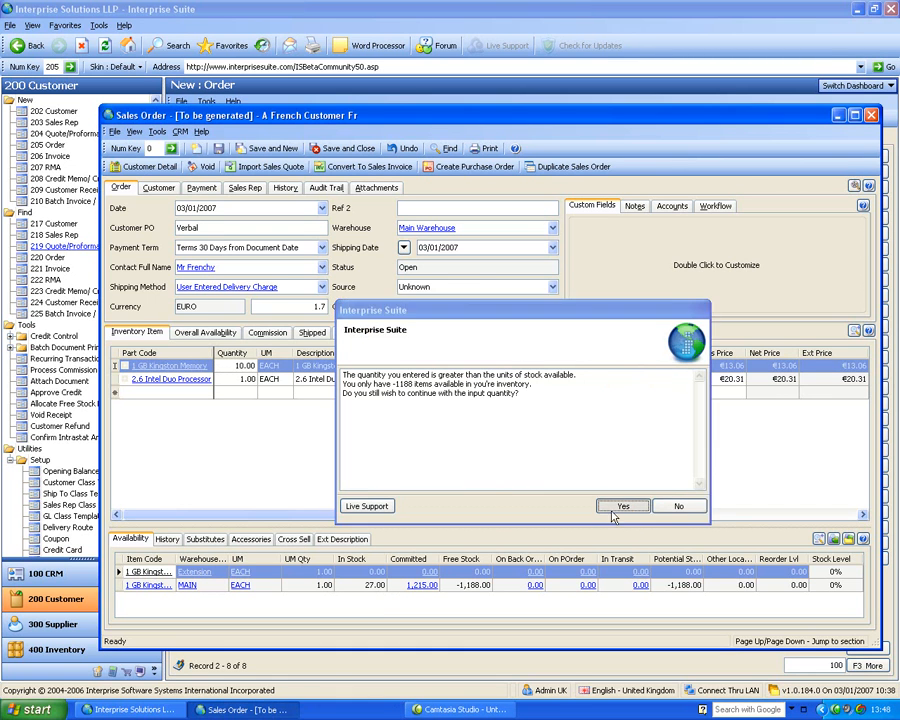
click(227, 365)
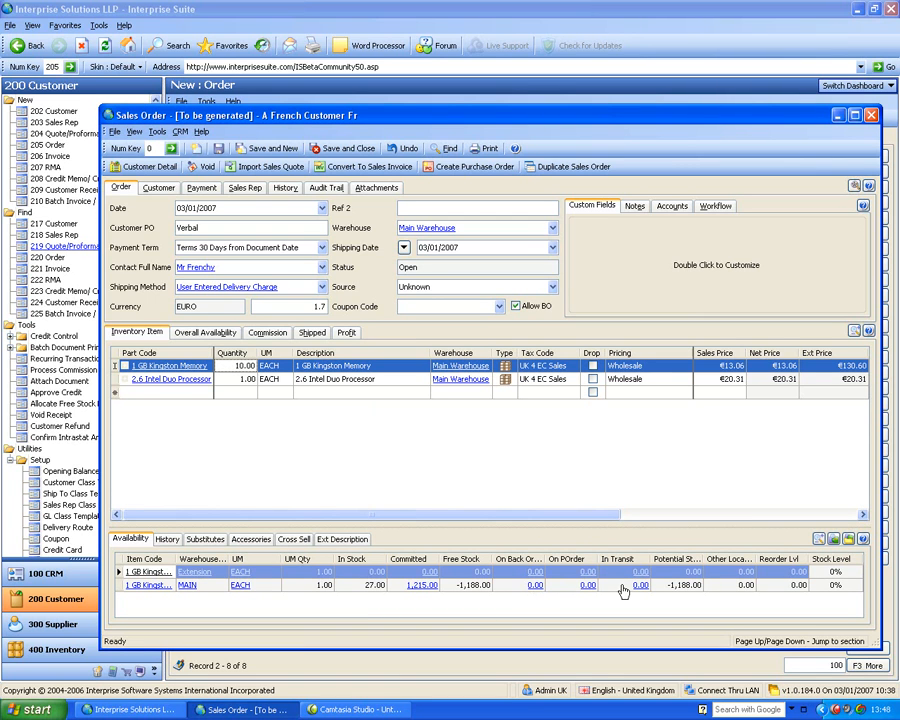
Examine the committed and on-order stock details of 1 GB Kingston Memory in warehouse MAIN, plus its history and substitutes
click(422, 589)
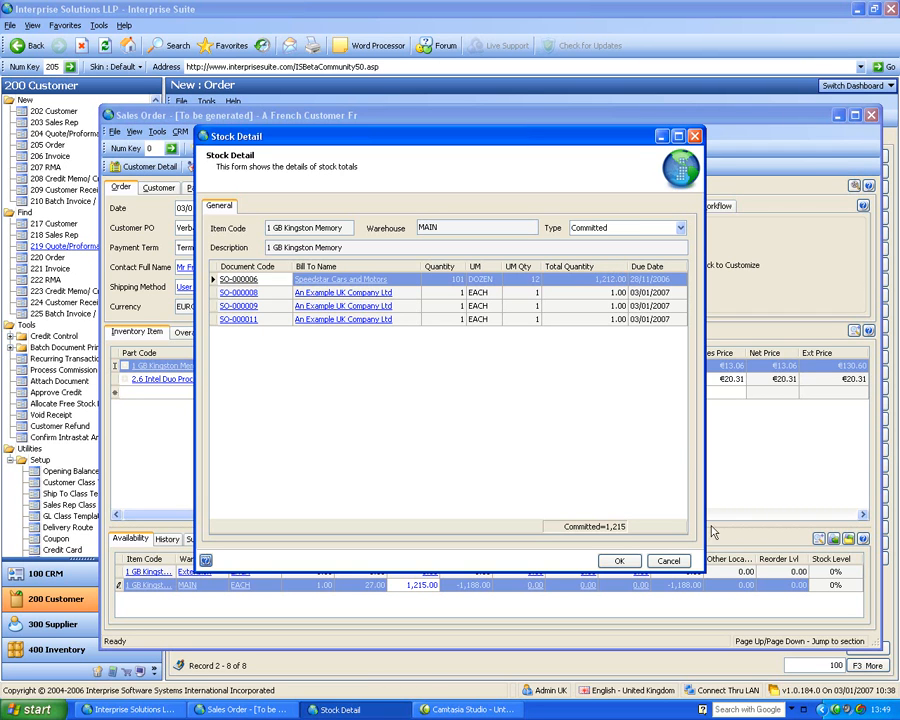
key(Escape)
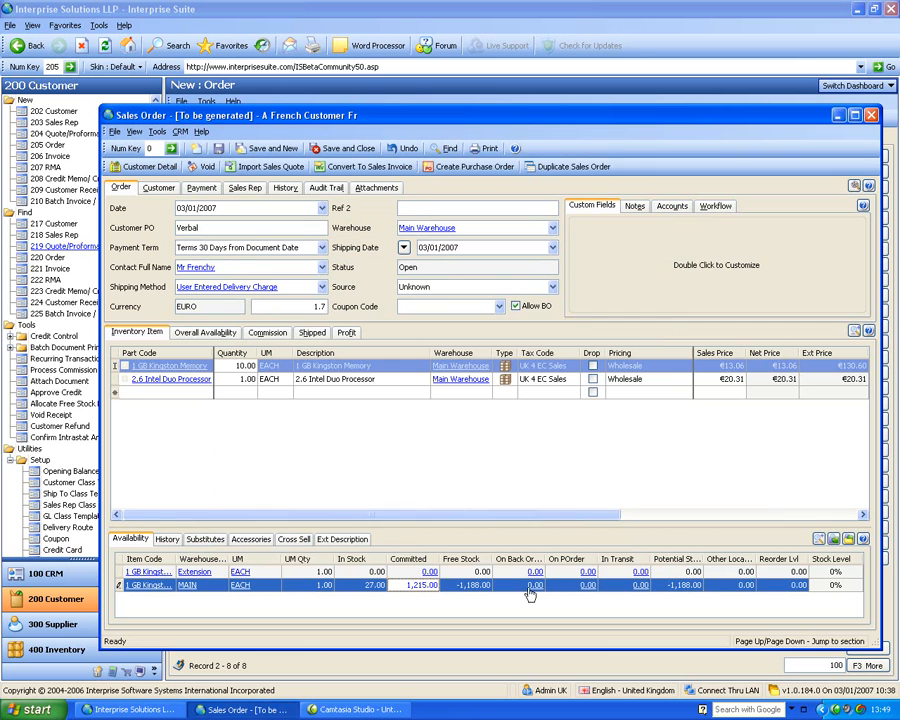
click(587, 585)
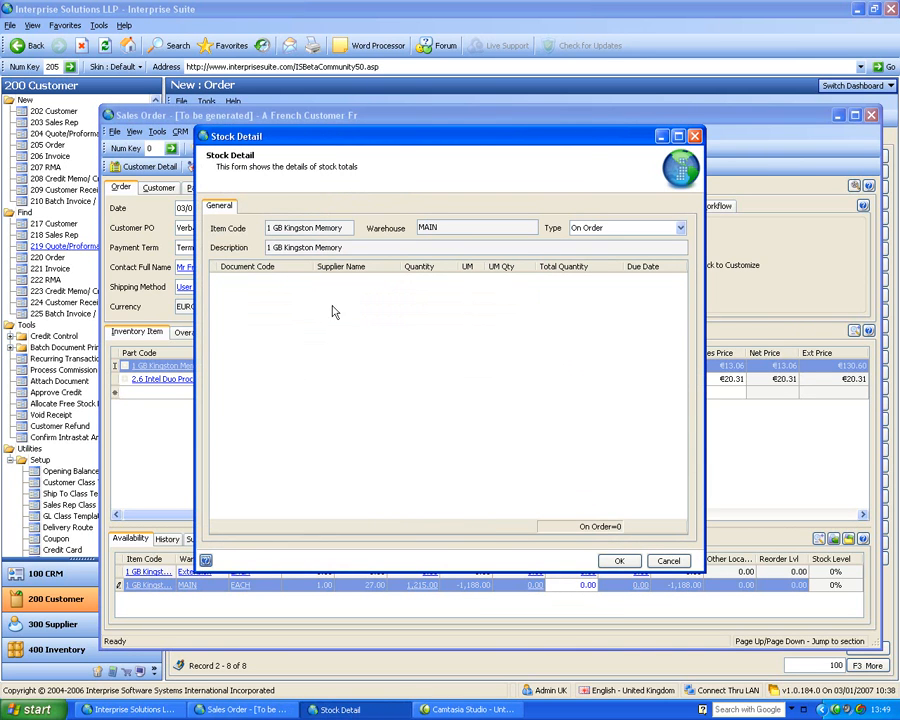
click(683, 564)
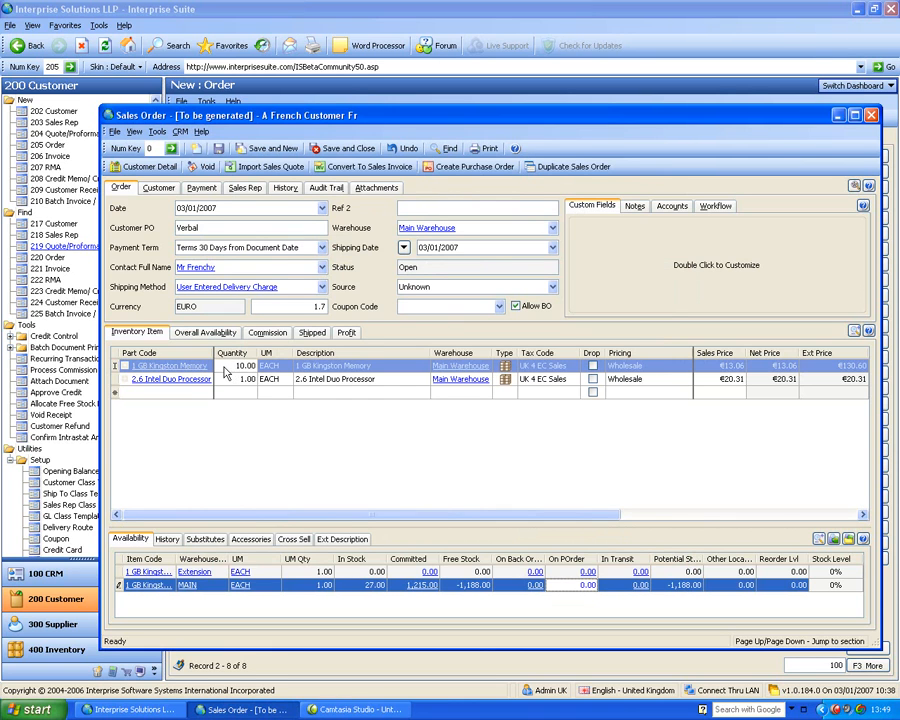
click(168, 540)
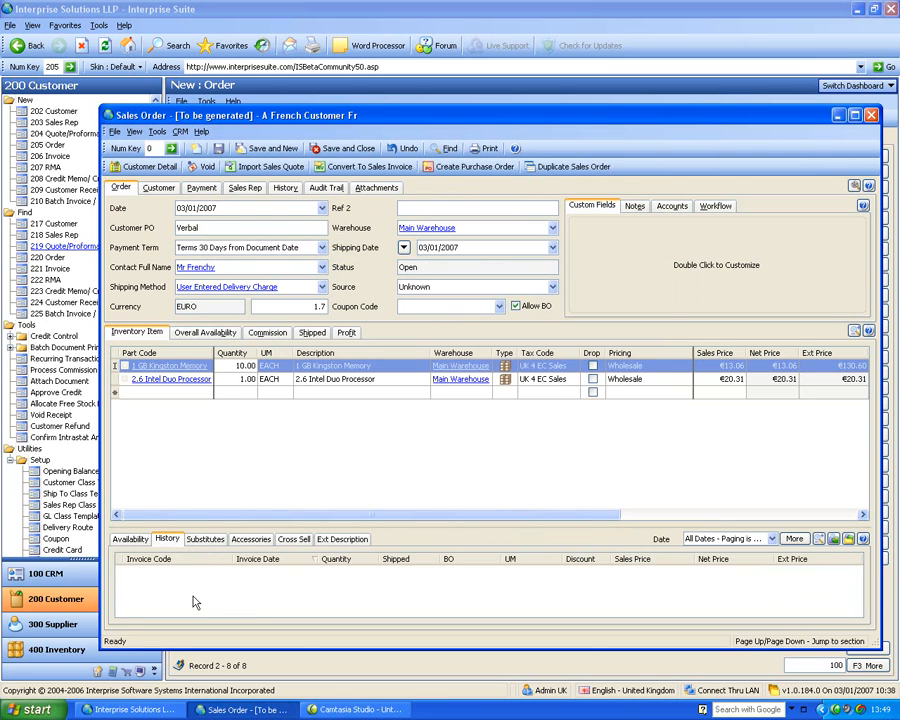
click(206, 540)
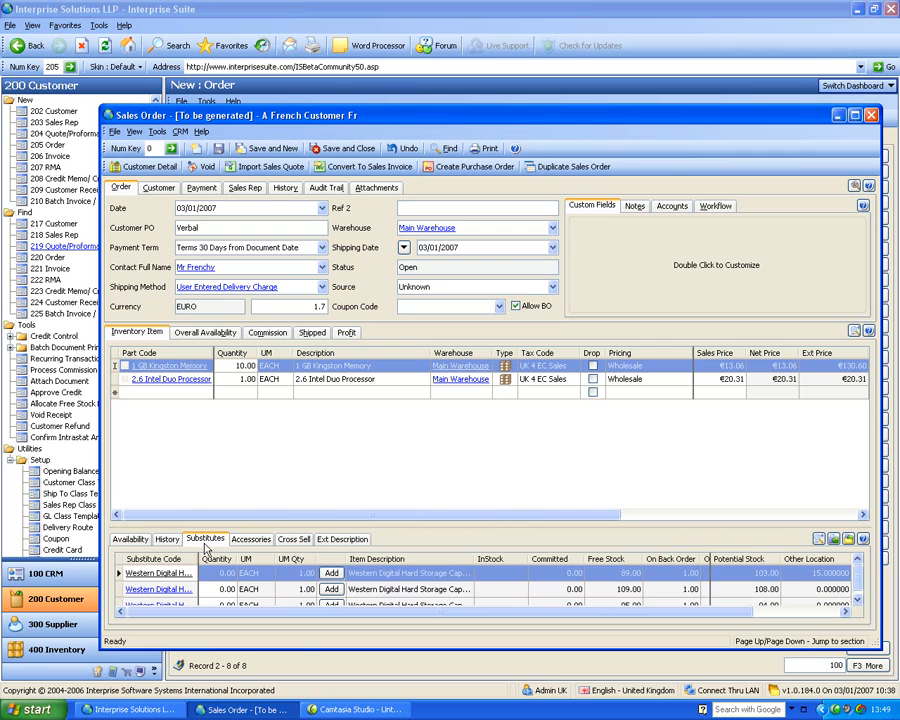
Add 1 unit of K9001-1GB-High to the order from the accessories of 1 GB Kingston Memory
click(250, 540)
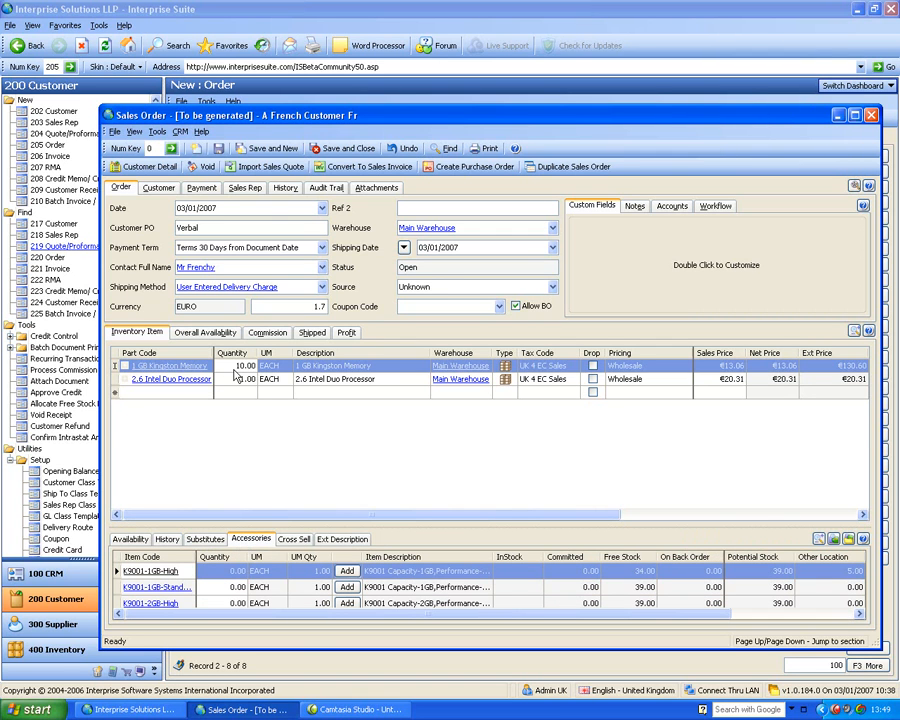
click(240, 572)
text(1)
click(347, 573)
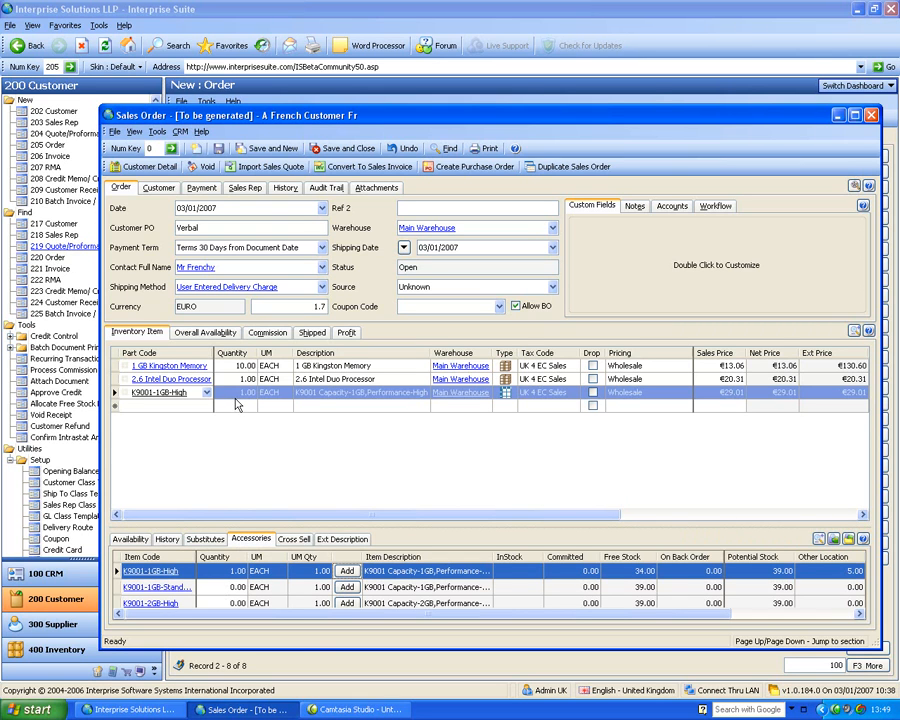
Add 1 unit of K9001-1GB-High to the order from the cross-sell items of 1 GB Kingston Memory
click(227, 367)
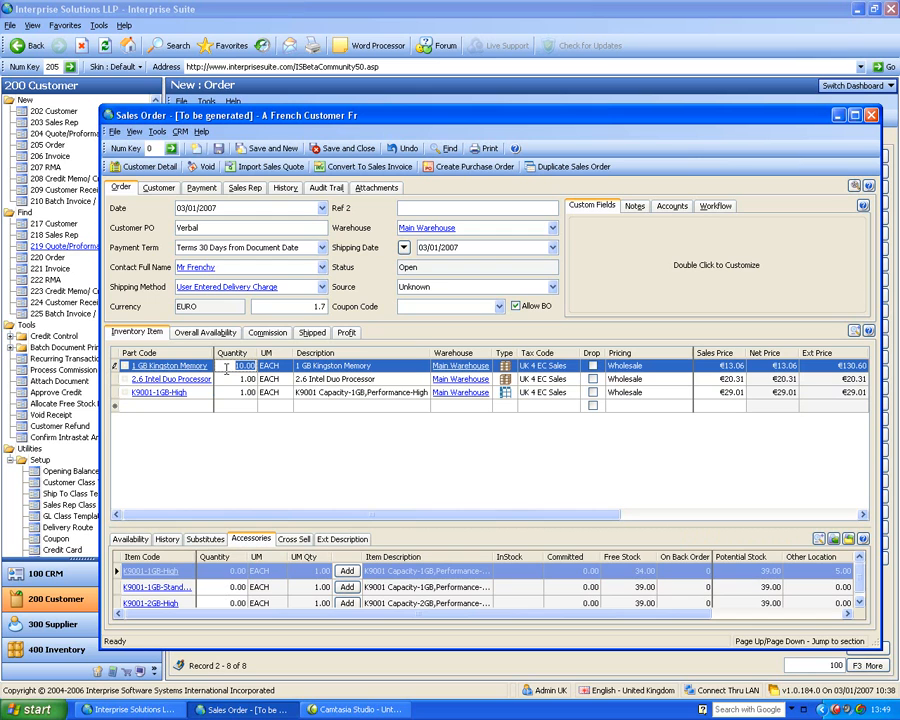
click(294, 540)
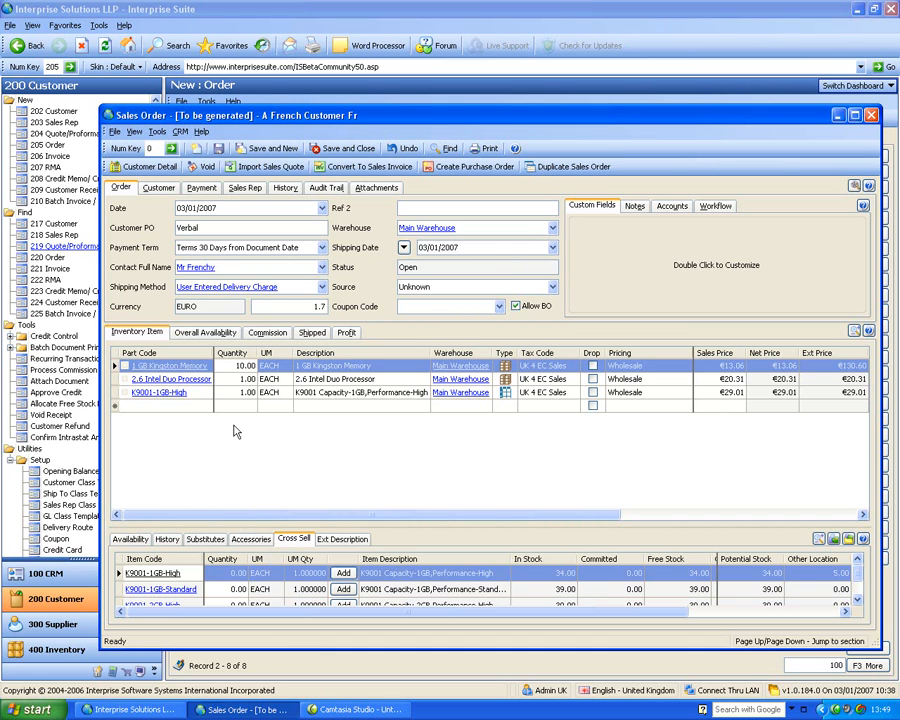
click(226, 578)
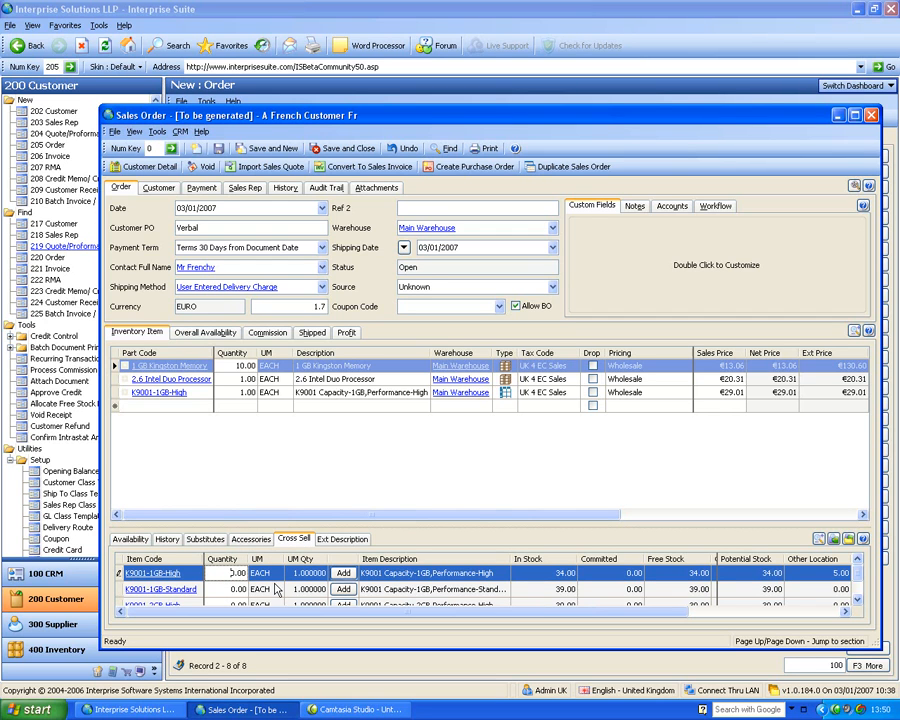
click(343, 574)
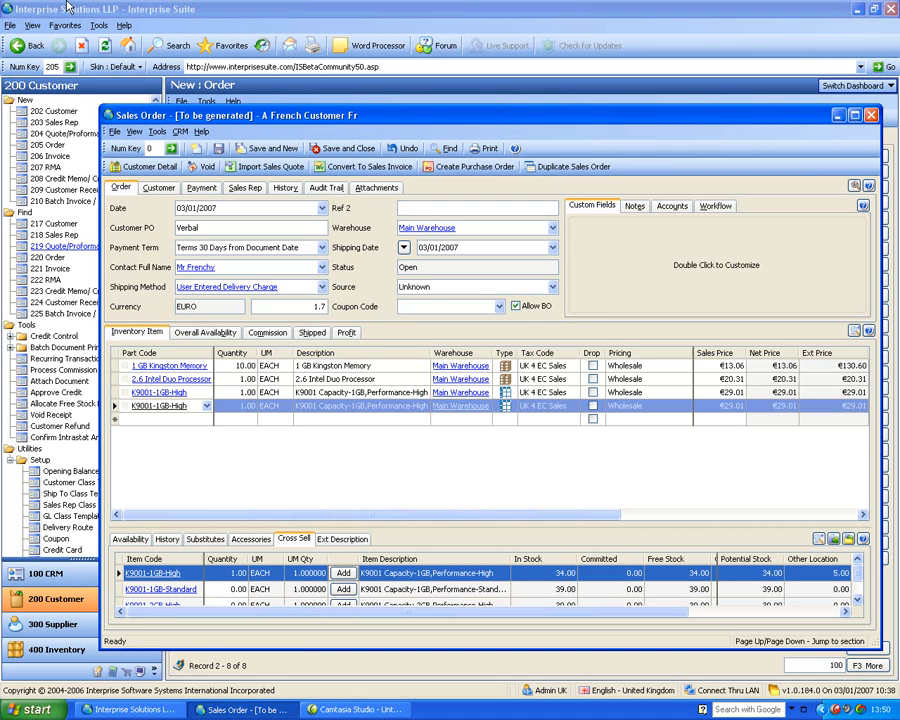
View the order lines and the cross-sell list in expanded layout, restoring the normal layout after each
click(854, 331)
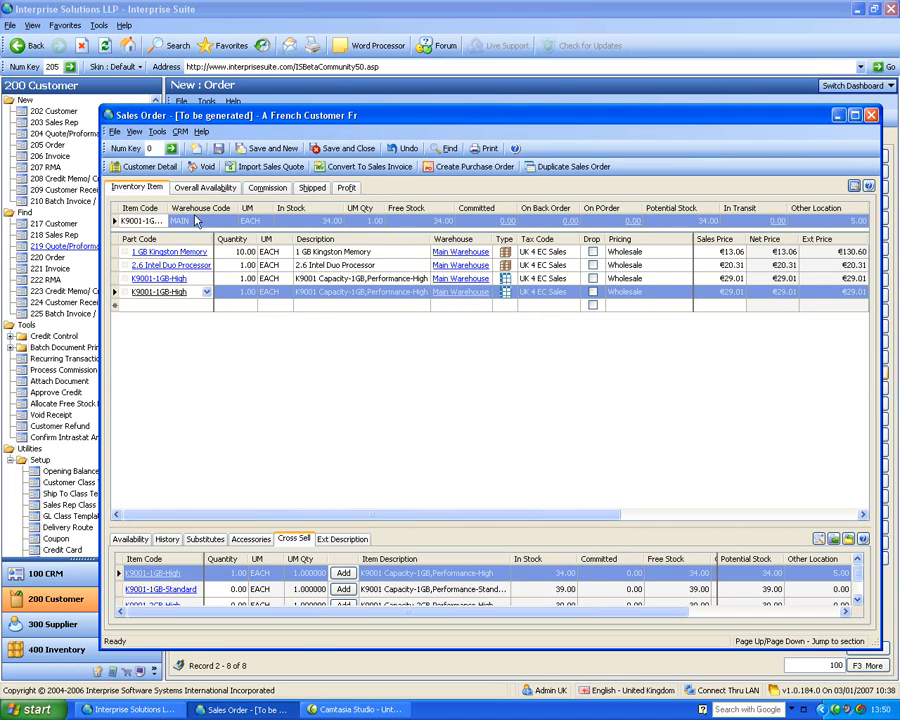
click(854, 187)
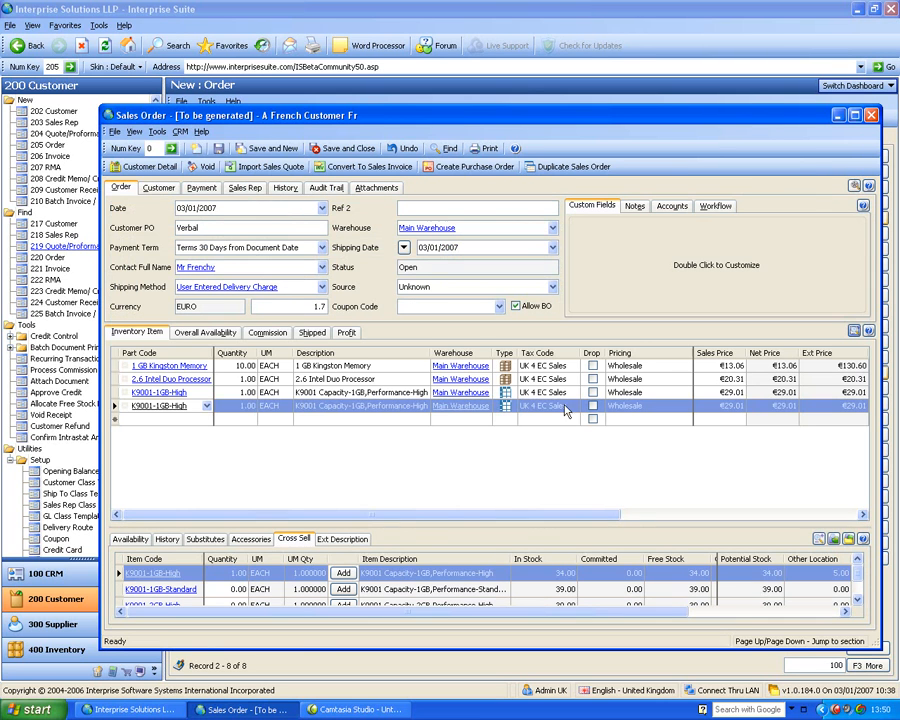
click(818, 539)
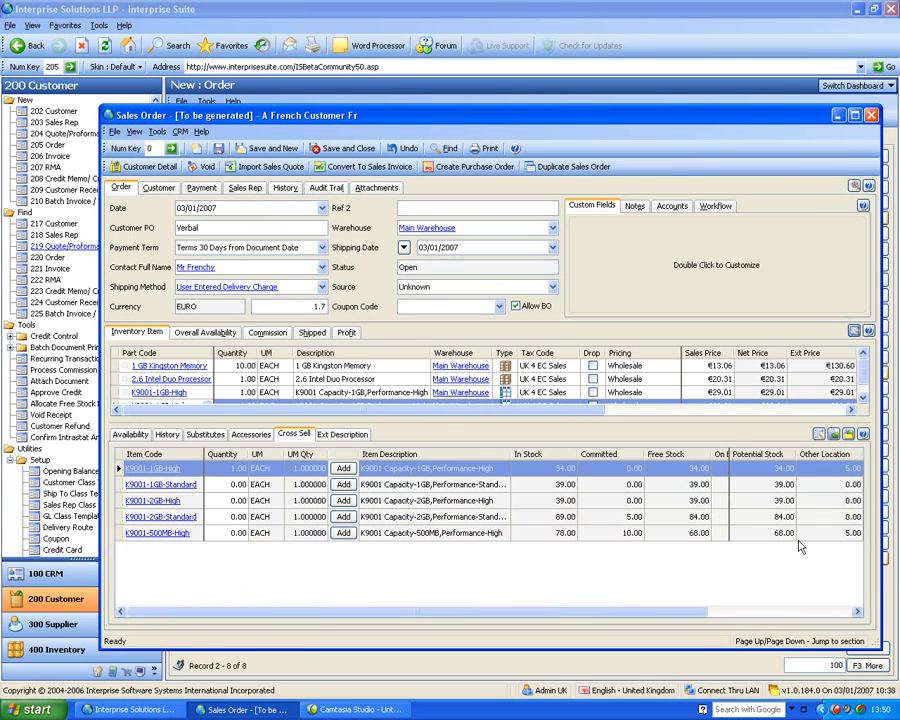
click(226, 516)
click(818, 434)
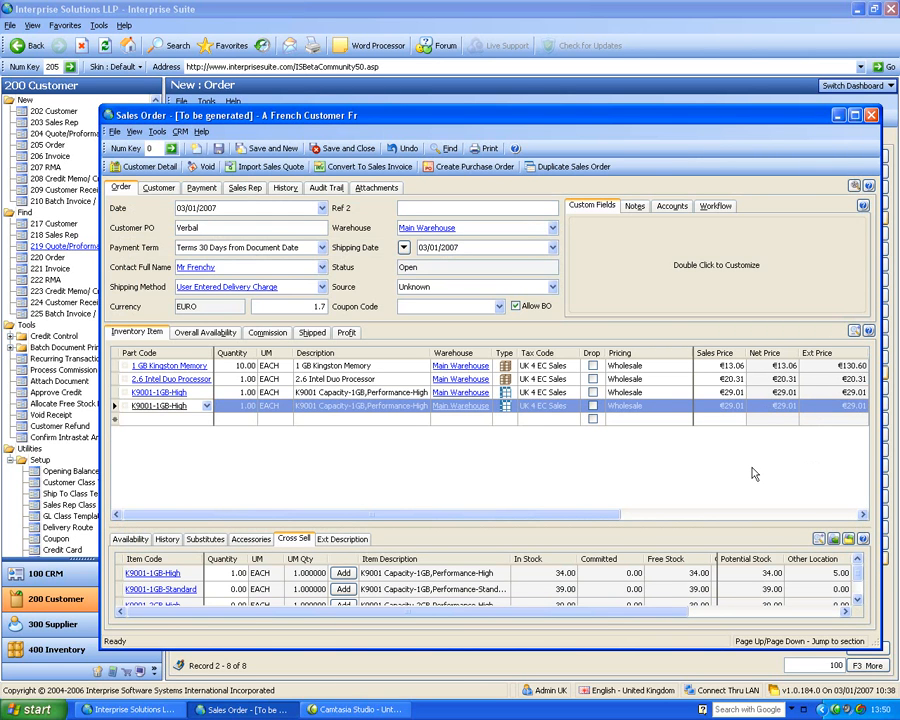
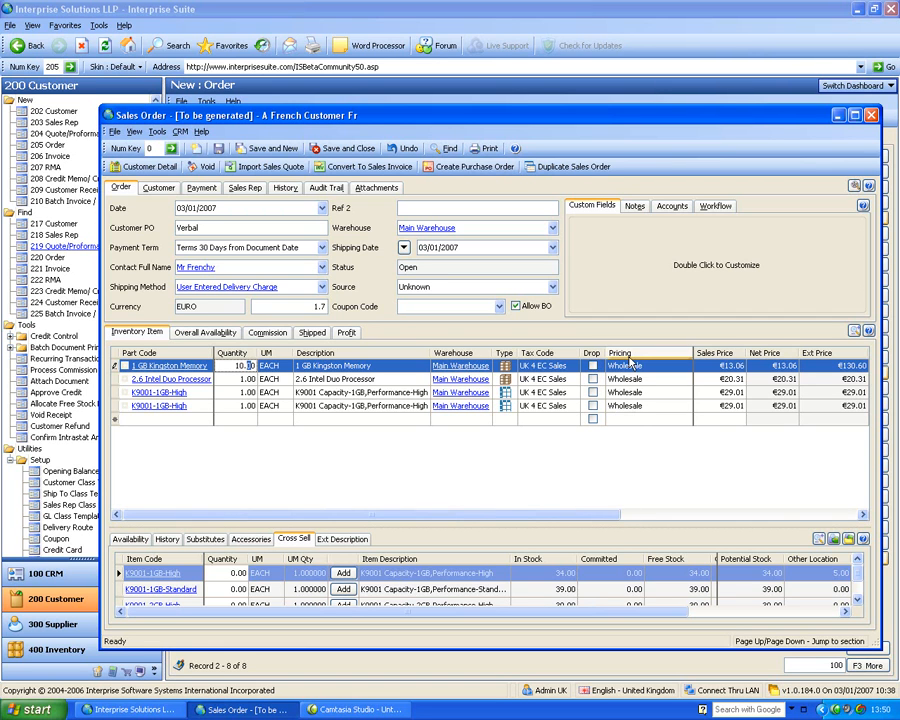
Set the sales price of 1 GB Kingston Memory to €20 and check the discount and cost columns of the order lines
drag(717, 366, 759, 366)
text(20)
key(Return)
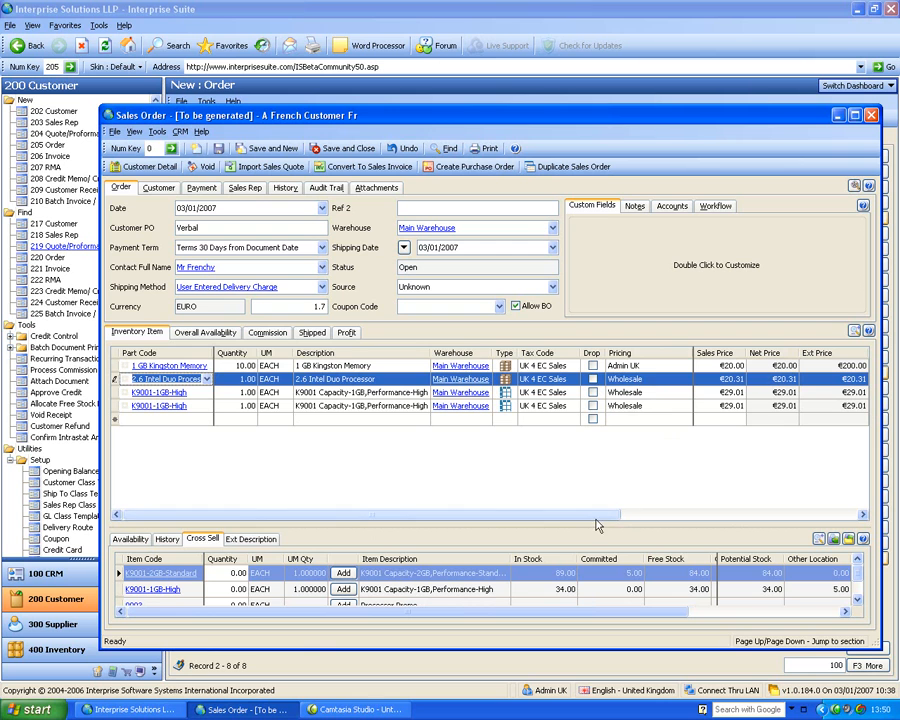
drag(596, 519, 745, 501)
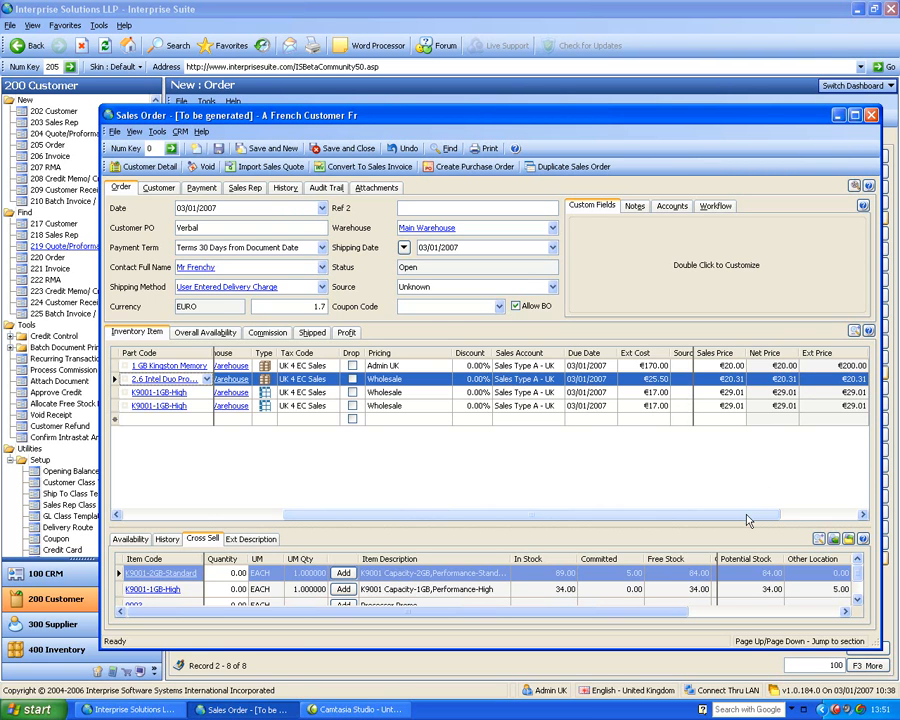
drag(751, 518, 550, 516)
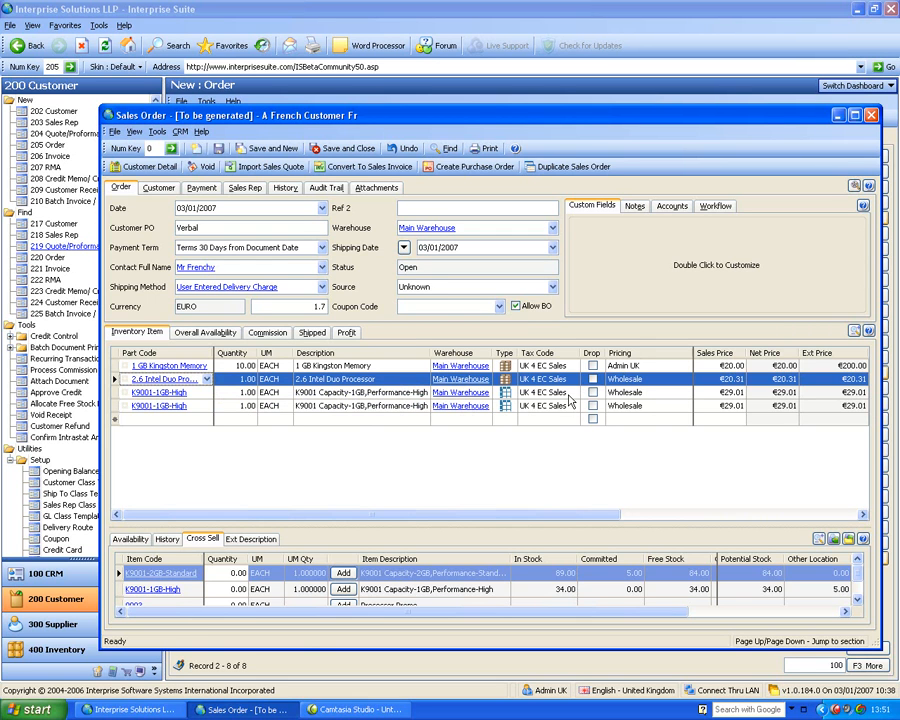
Examine the order's commission per item, sales rep split, shipped items and profit per line, including that of 2.6 Intel Duo Processor
click(268, 336)
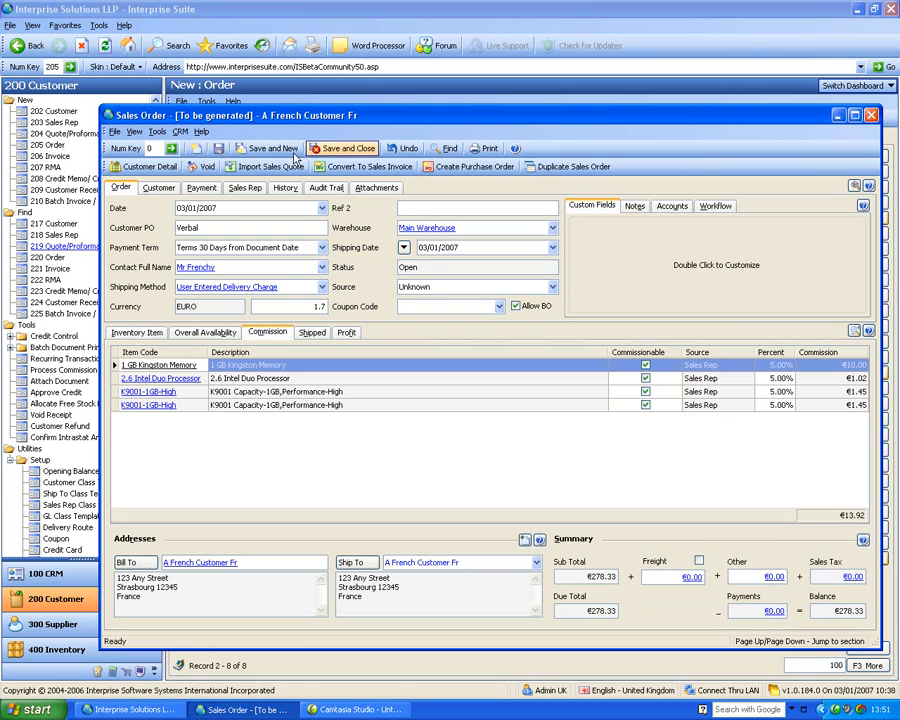
click(256, 190)
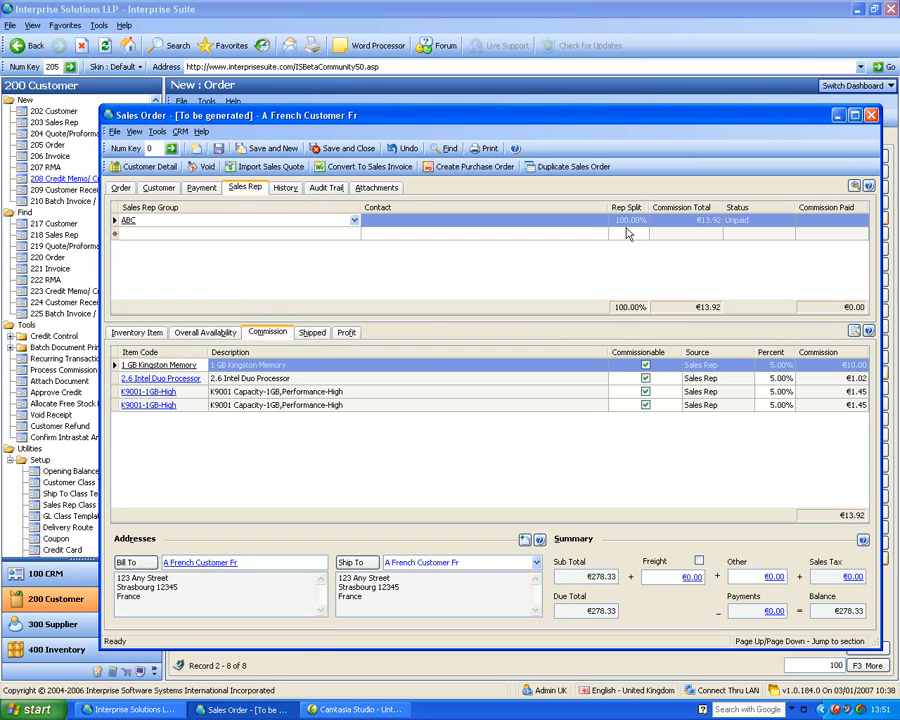
click(121, 188)
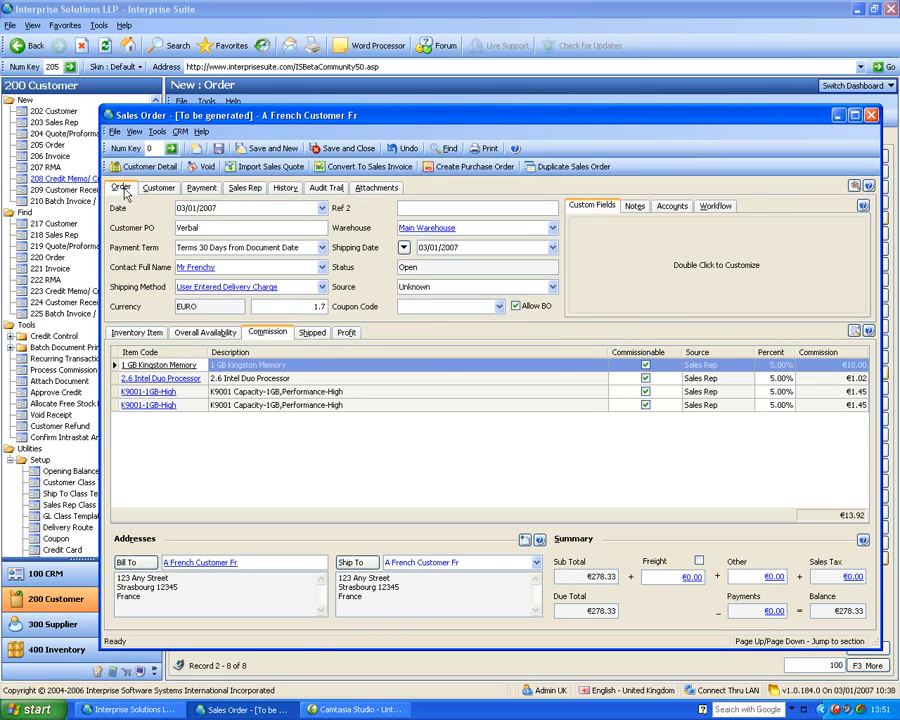
click(312, 333)
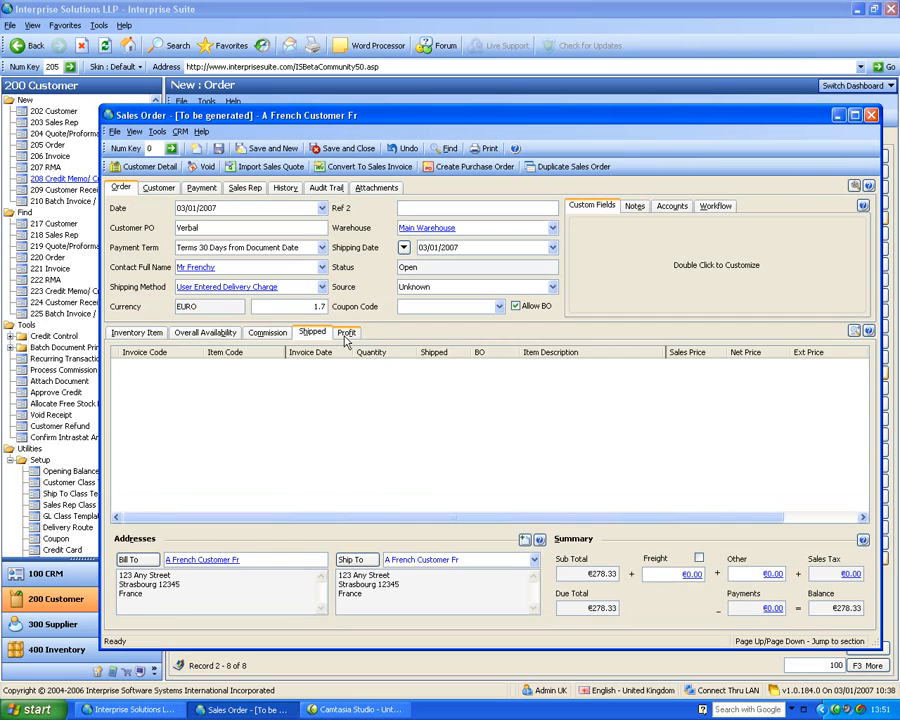
click(345, 335)
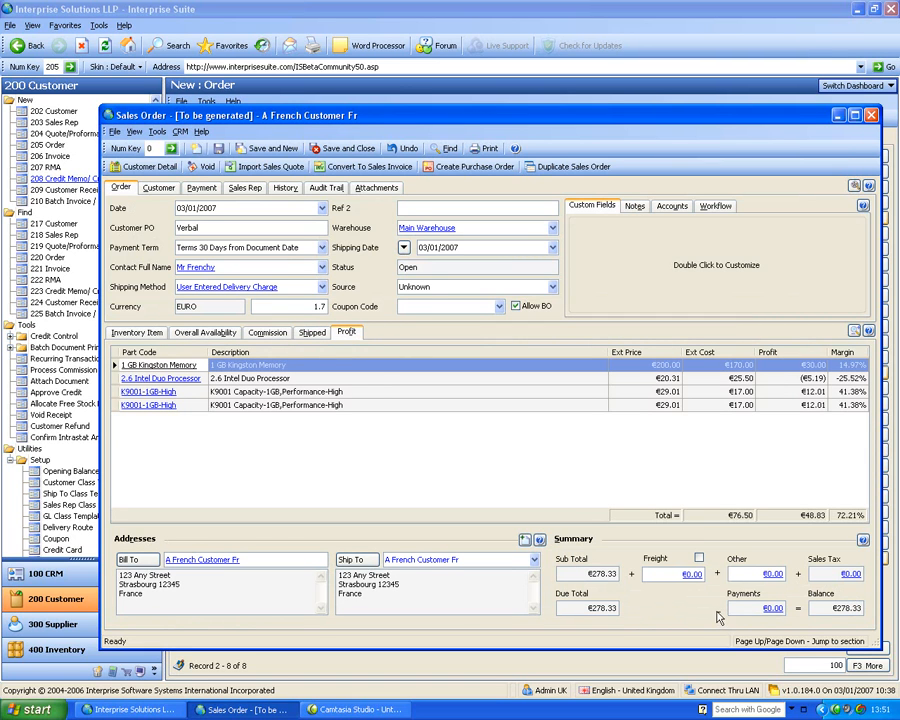
click(788, 381)
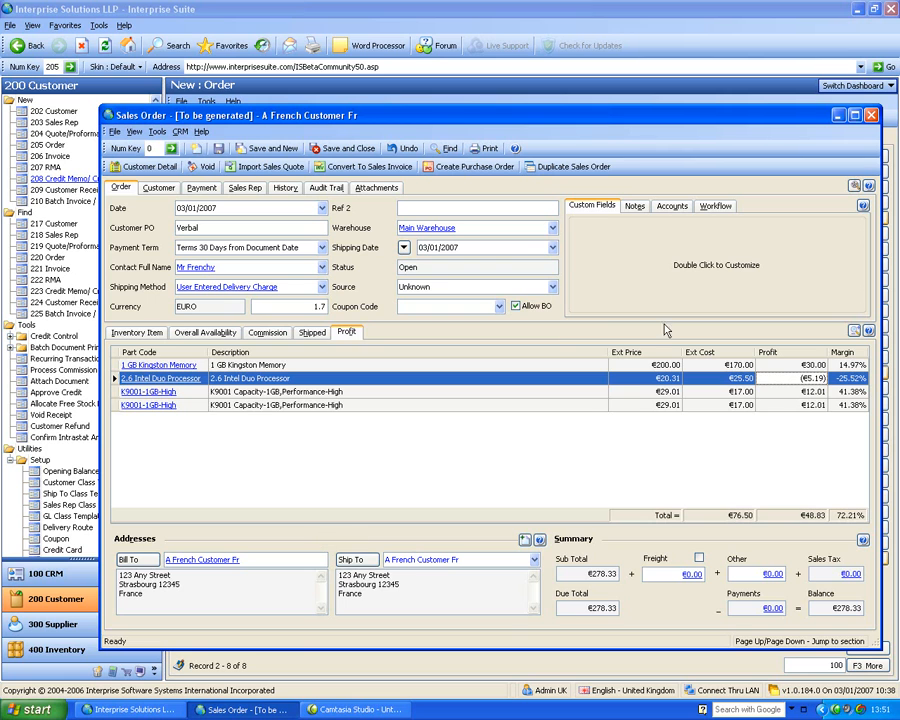
Search for "kit" in a new order line and choose the item KIT-TP001, KIT Computer Example
click(140, 333)
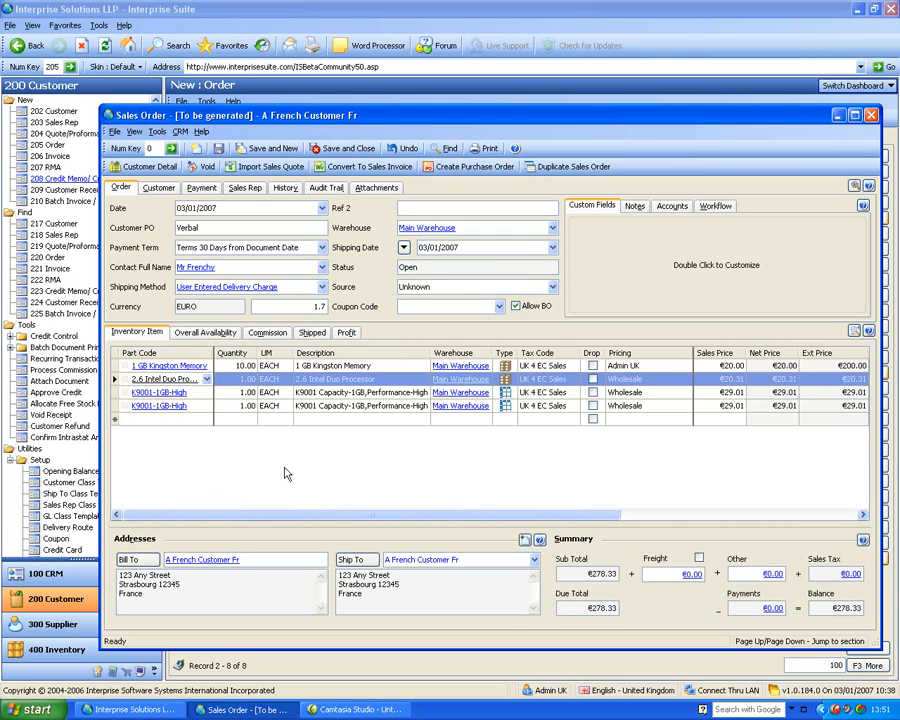
click(175, 419)
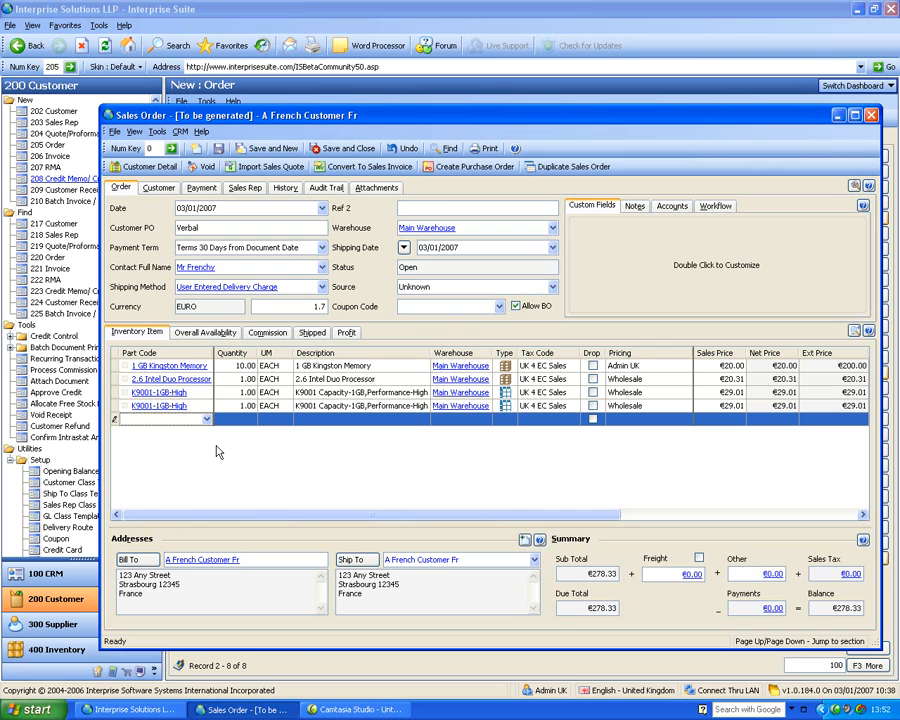
text(k9)
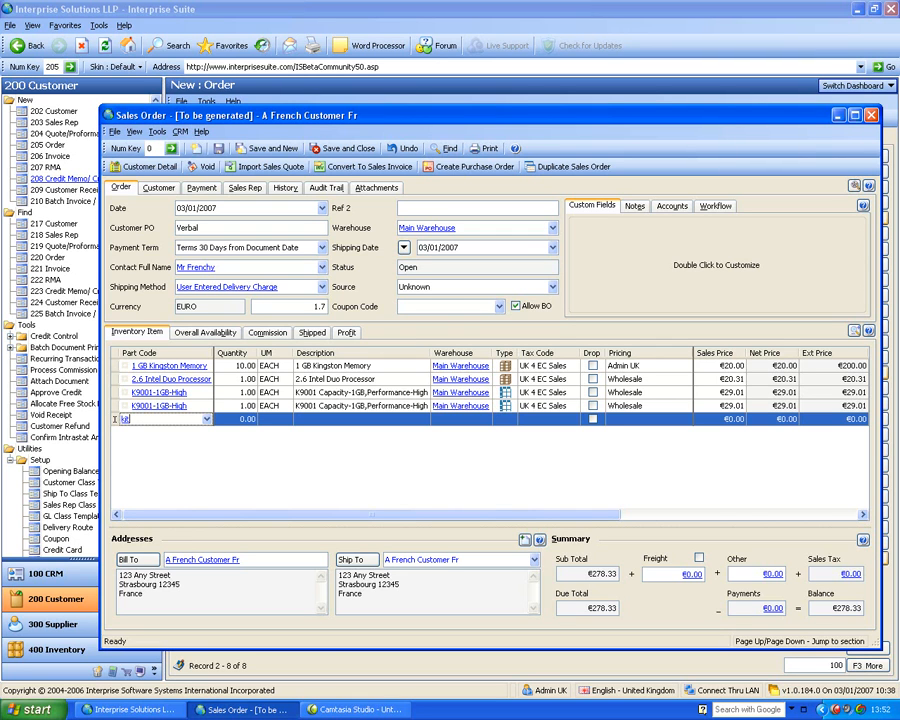
key(Return)
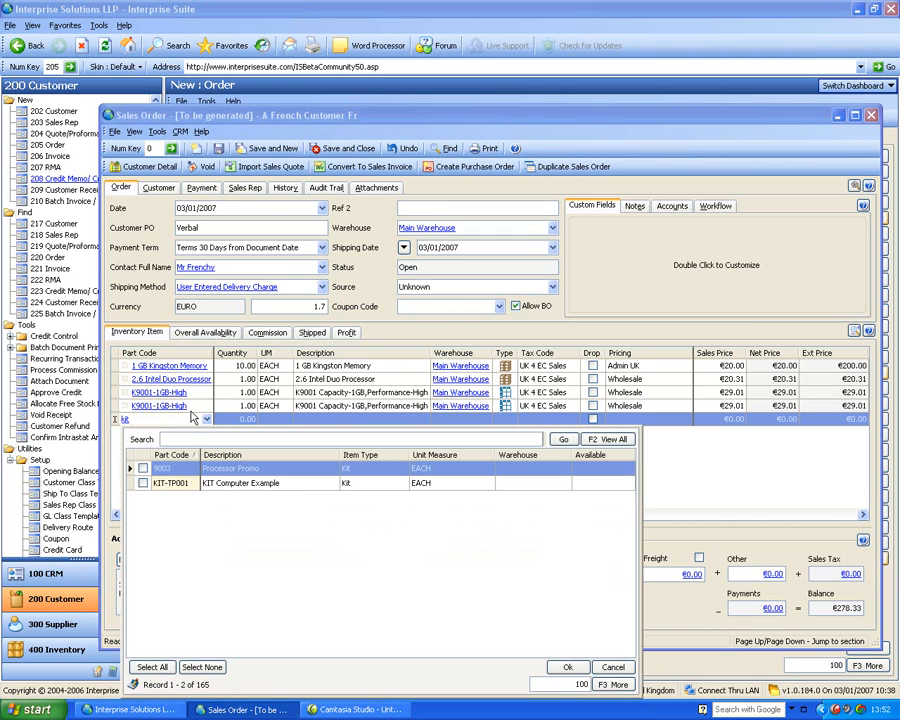
click(145, 484)
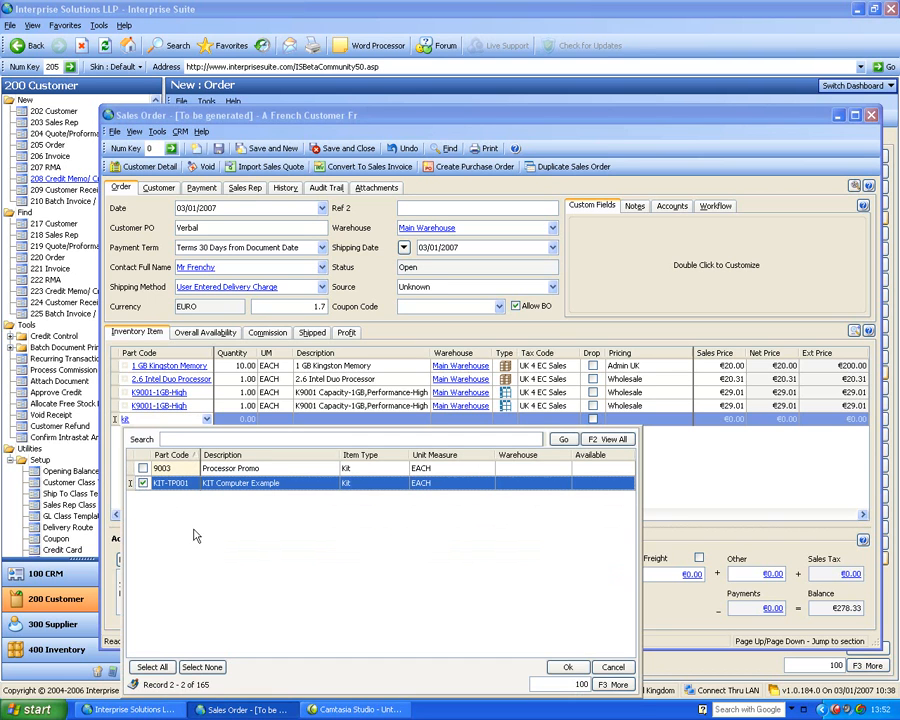
click(562, 668)
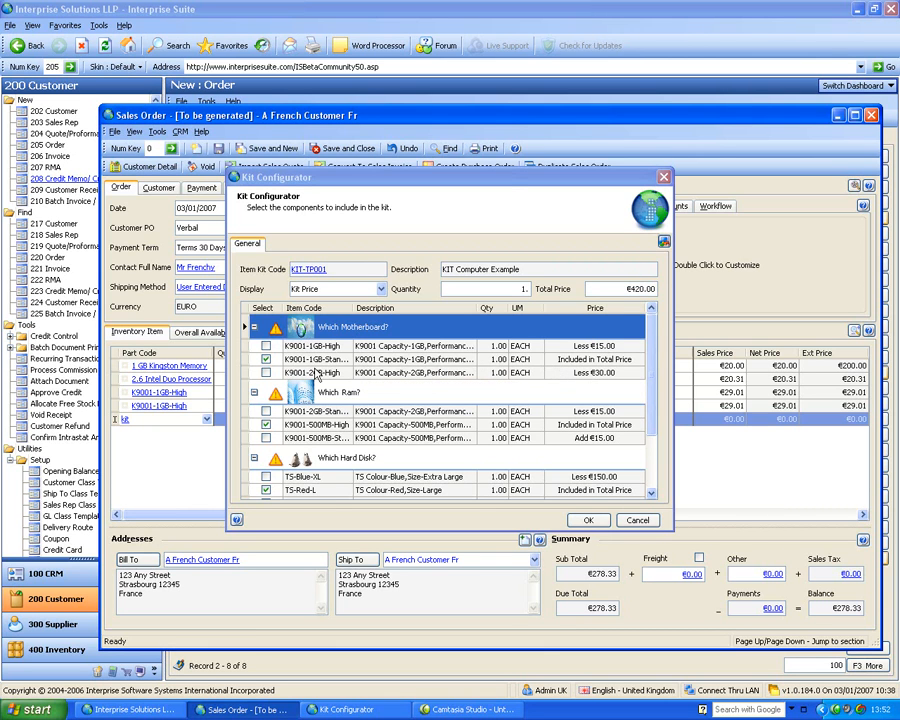
Select K9001-1GB-High as the kit's motherboard, accept the configuration and view the kit's components in the order line
click(266, 346)
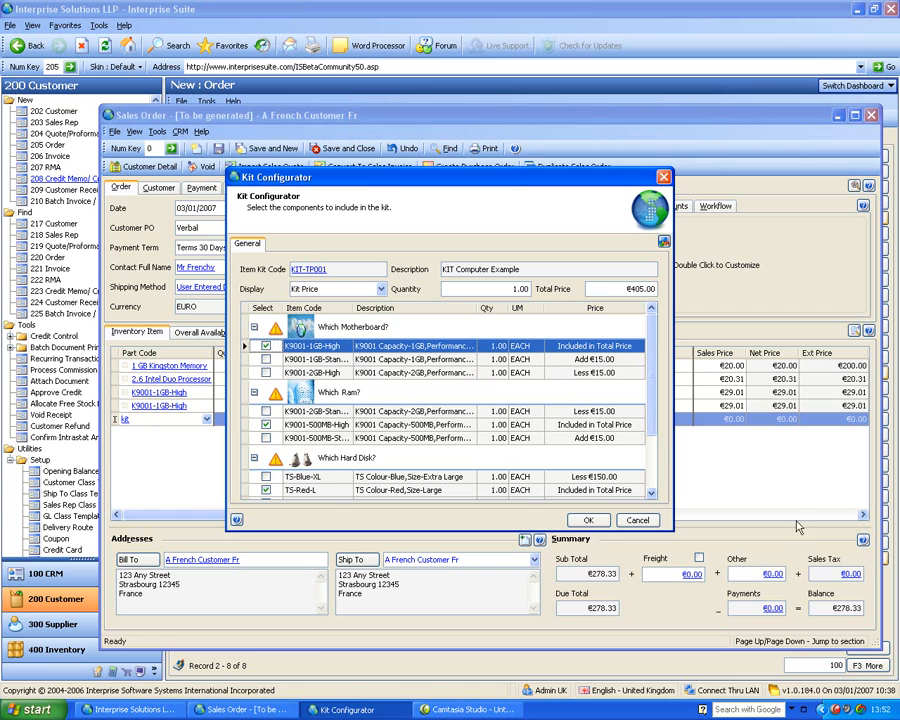
click(651, 494)
click(651, 494)
click(651, 494)
click(651, 494)
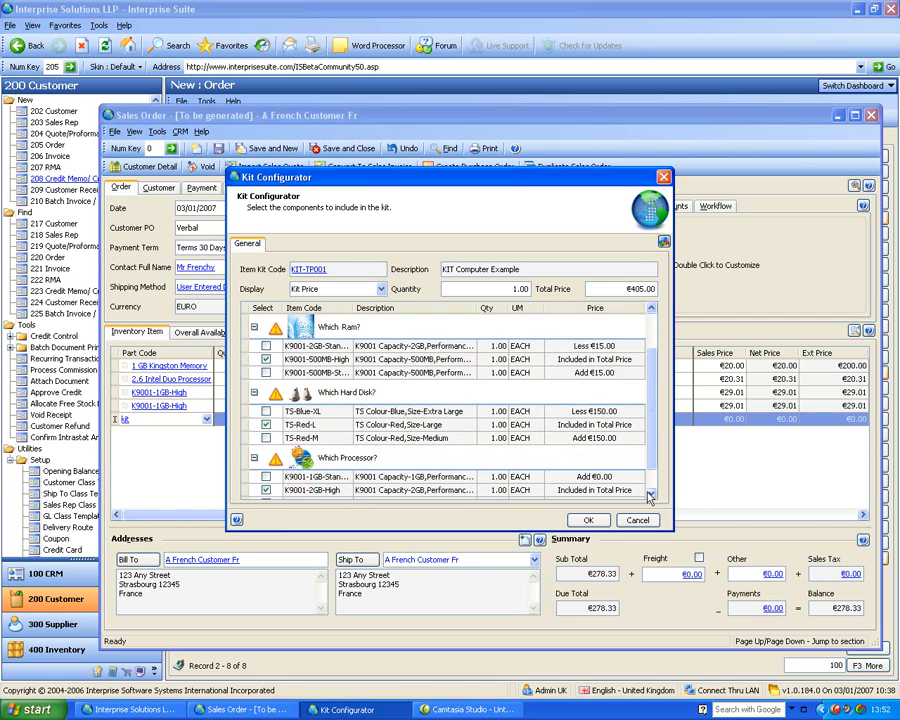
click(651, 494)
click(651, 494)
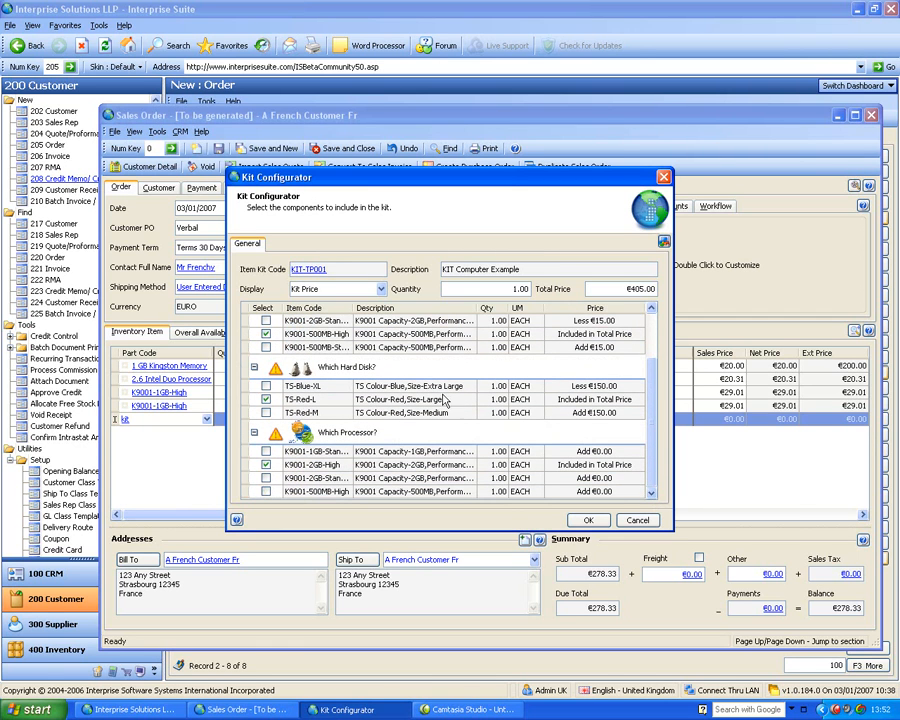
click(588, 520)
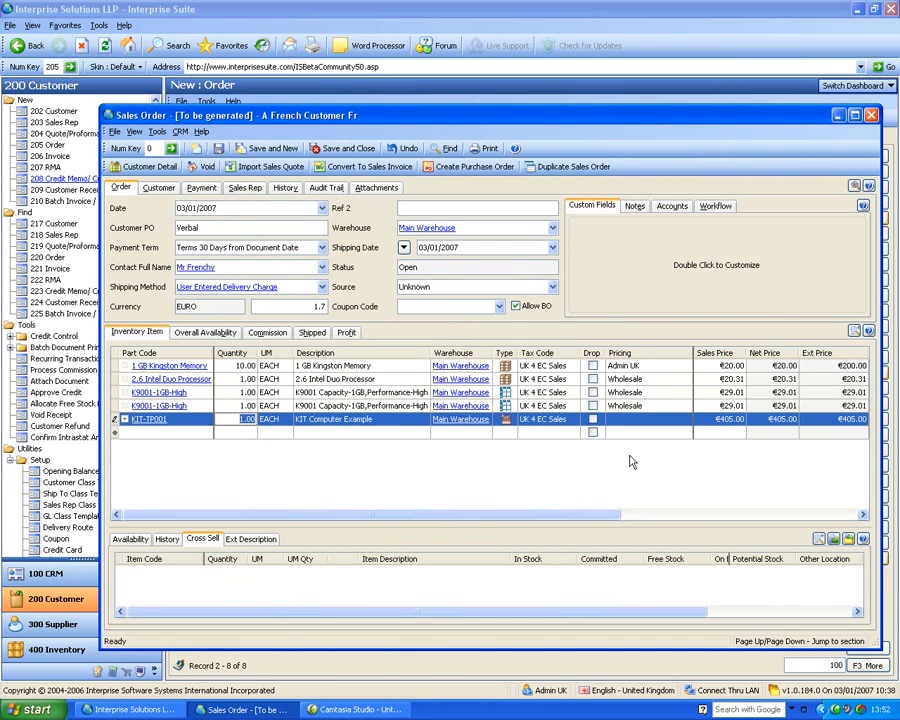
click(124, 421)
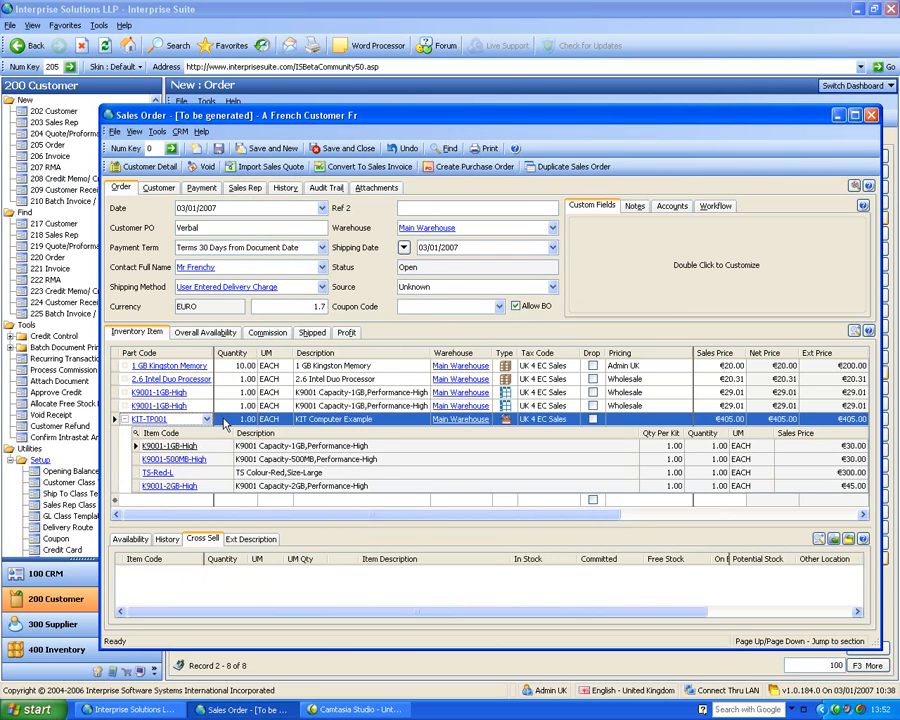
click(124, 419)
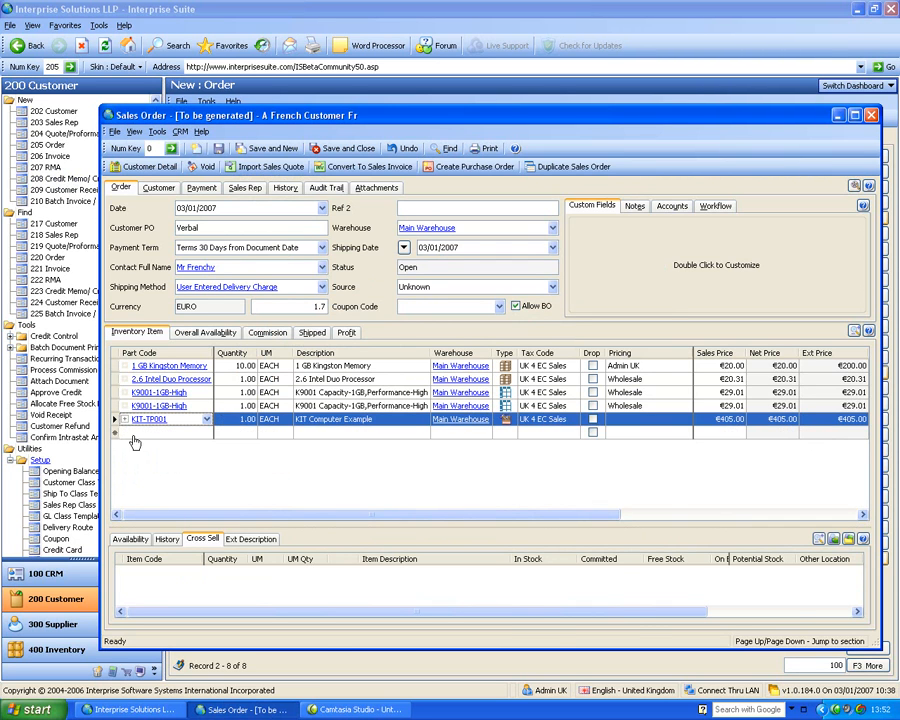
Search for "mat" in a new order line and choose the matrix group TSHIRT
click(135, 436)
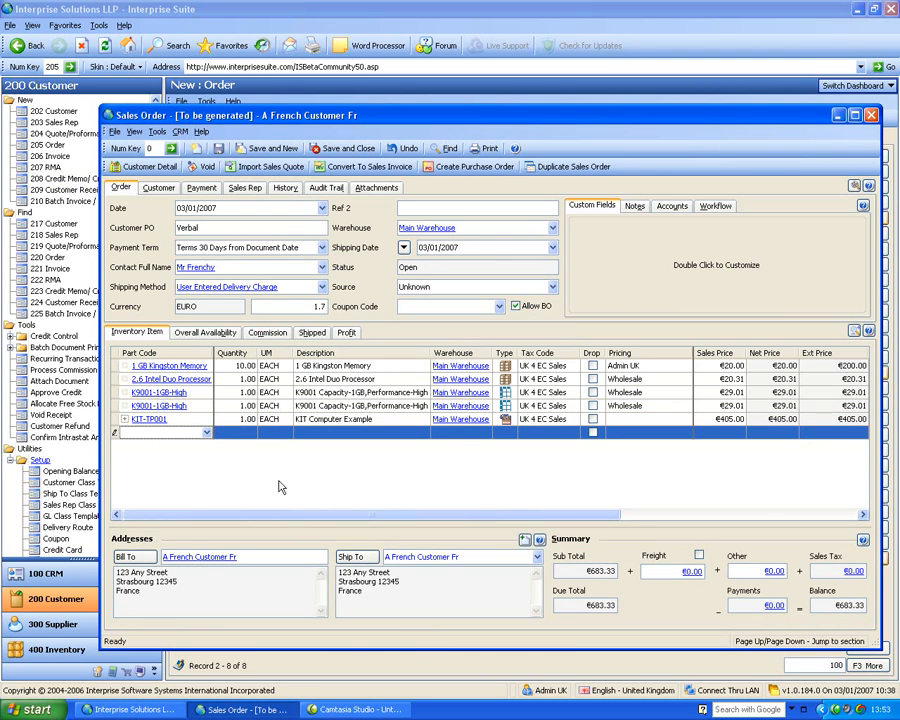
text(mat)
key(Return)
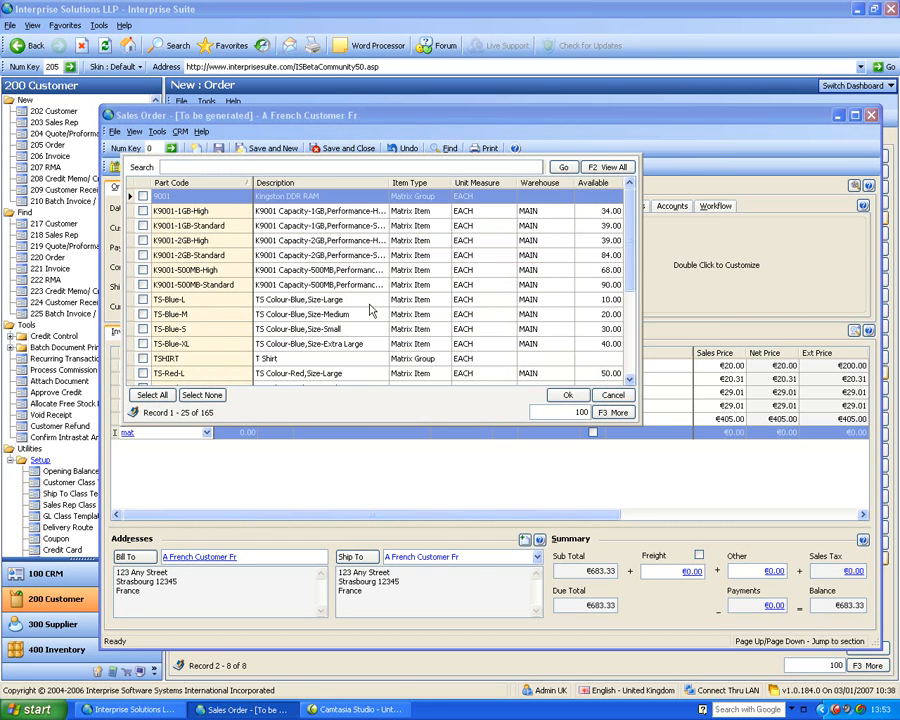
click(131, 359)
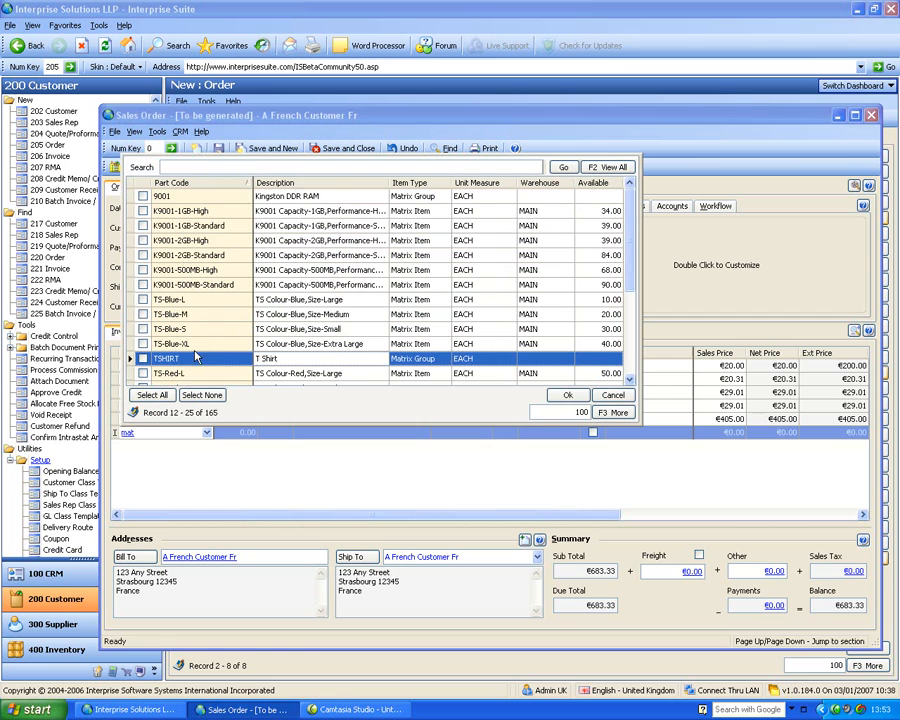
click(143, 358)
click(567, 395)
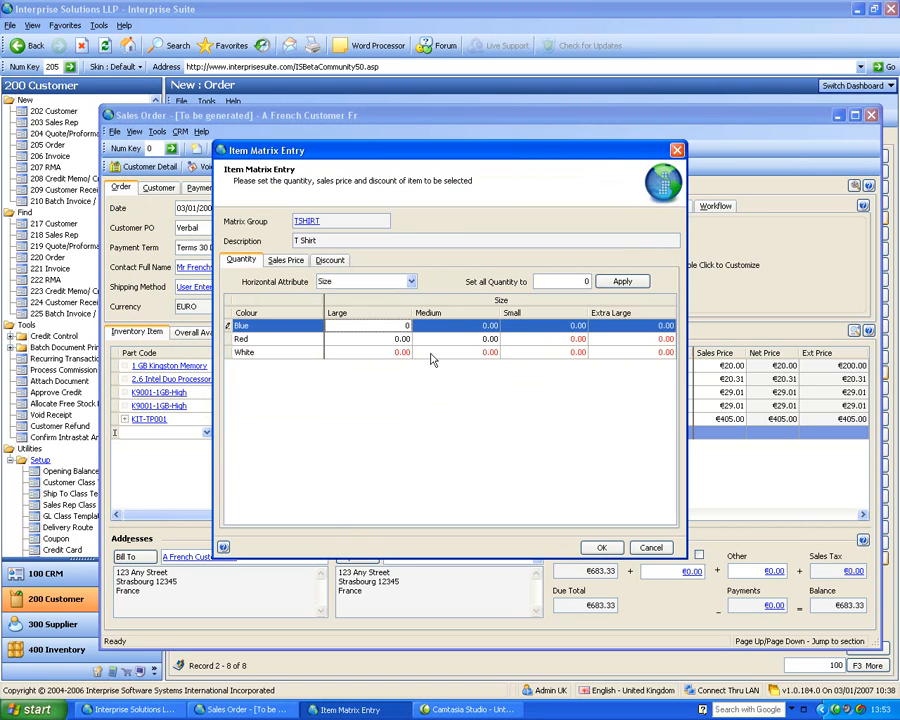
Set the T-shirt quantities to 10 for Blue Large, 20 for Red Medium and 10 for White Small
click(428, 352)
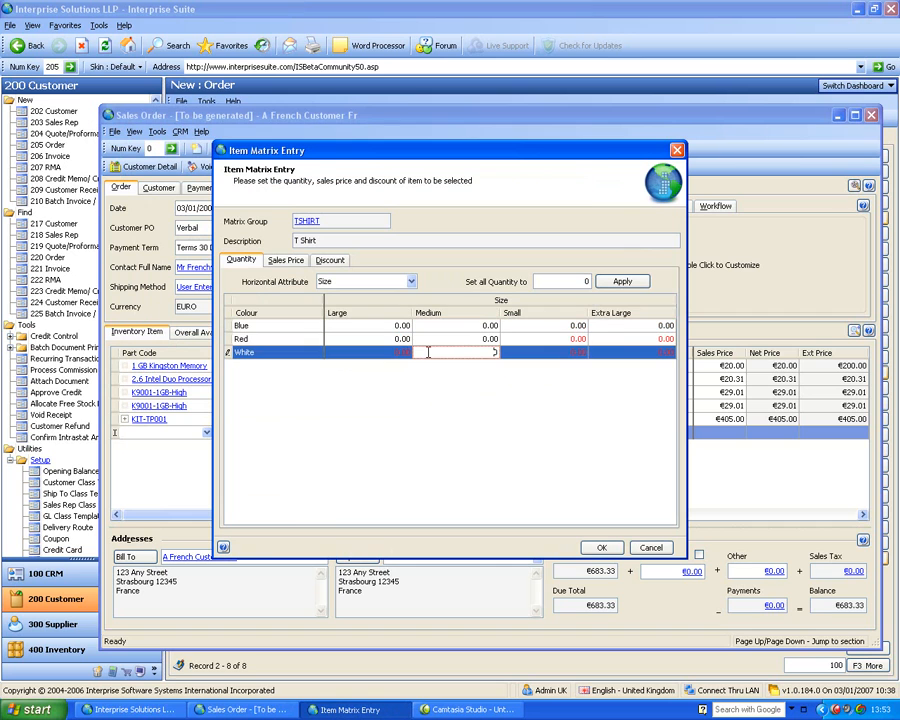
click(382, 325)
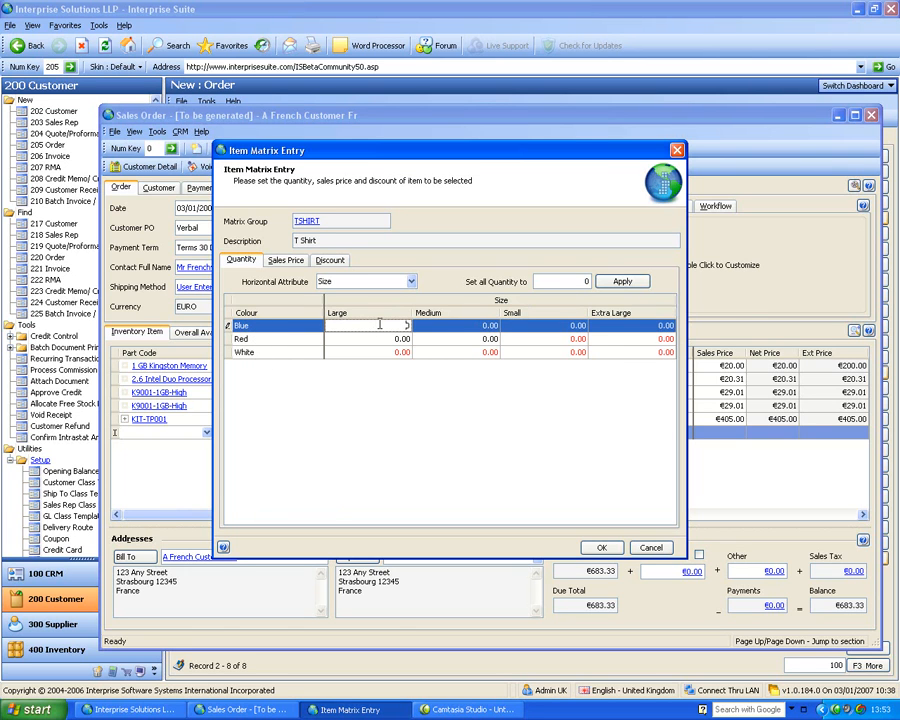
text(10)
click(475, 337)
text(20)
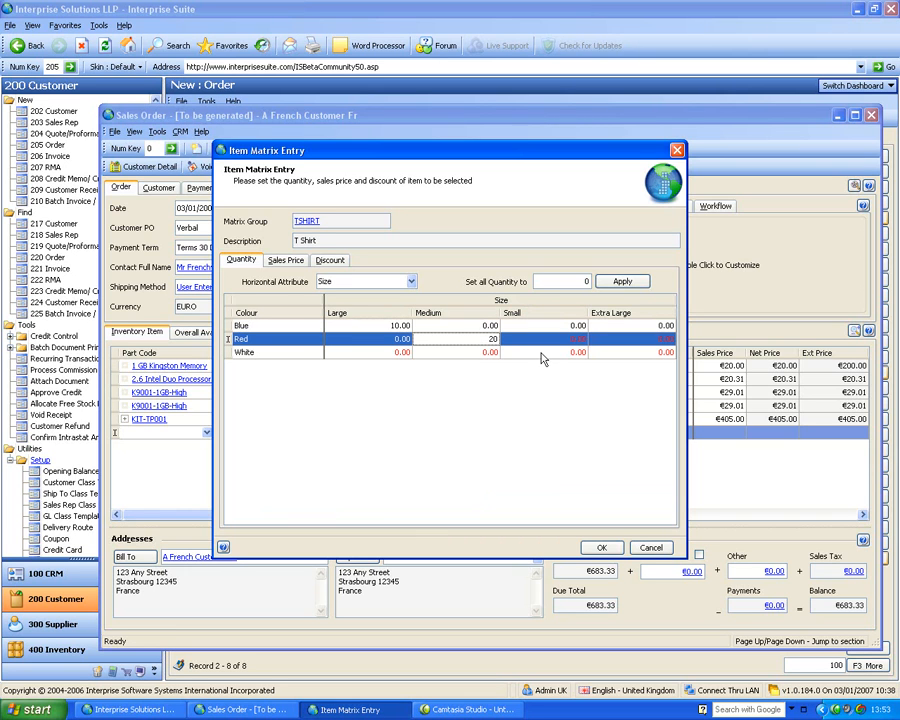
click(540, 352)
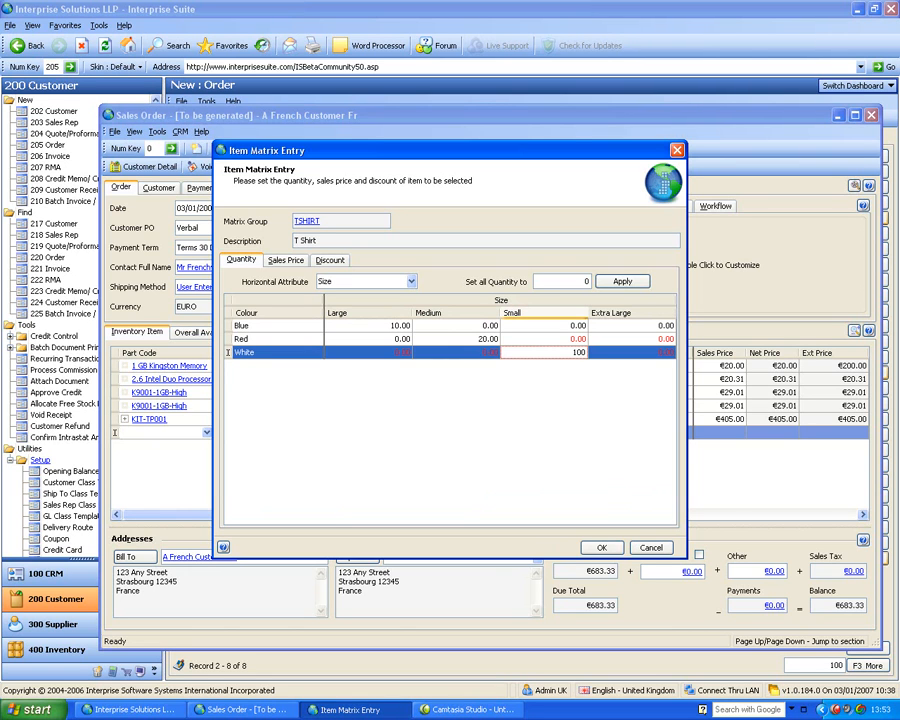
key(Tab)
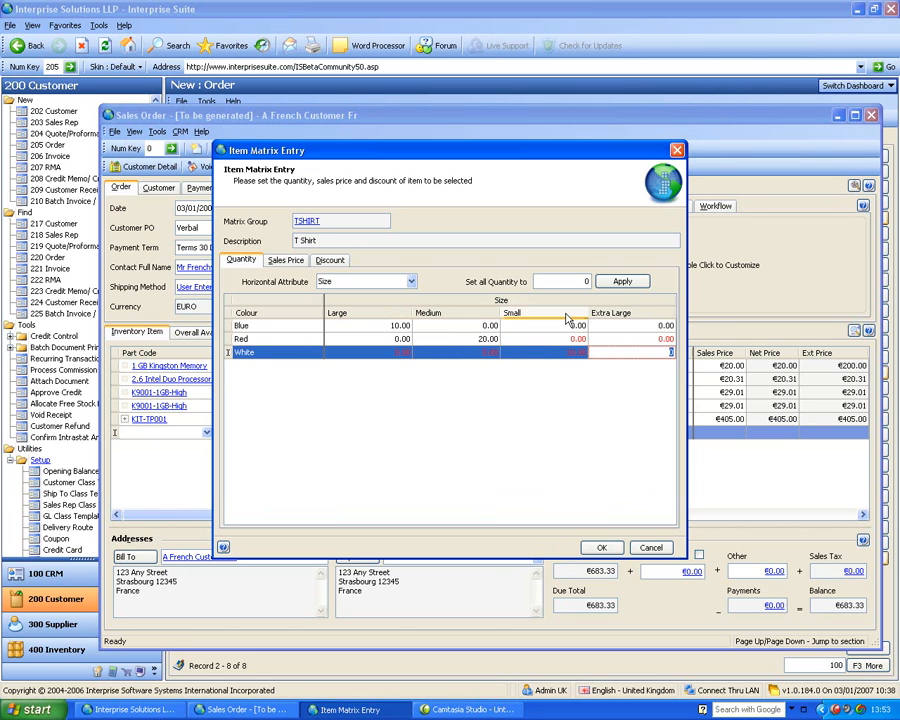
Check the sales prices of the chosen T-shirt variants and add them to the order
click(285, 262)
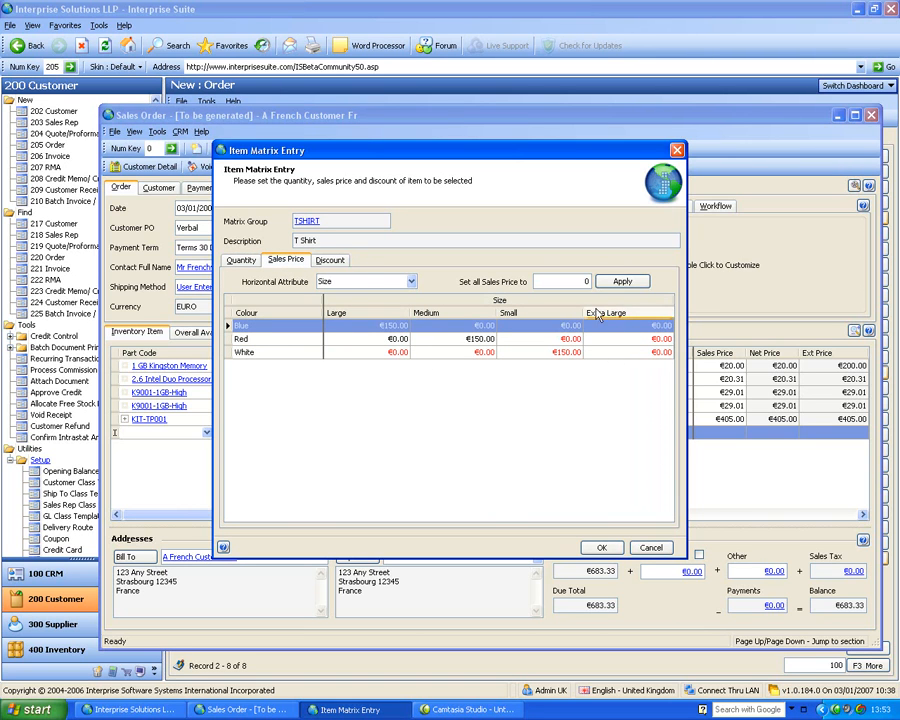
click(241, 260)
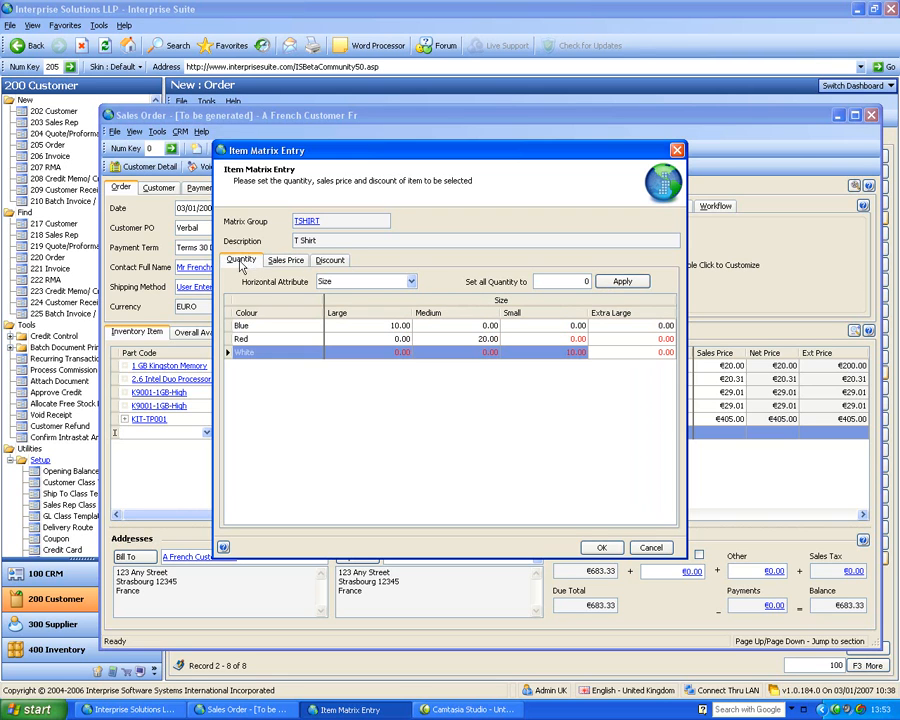
click(601, 547)
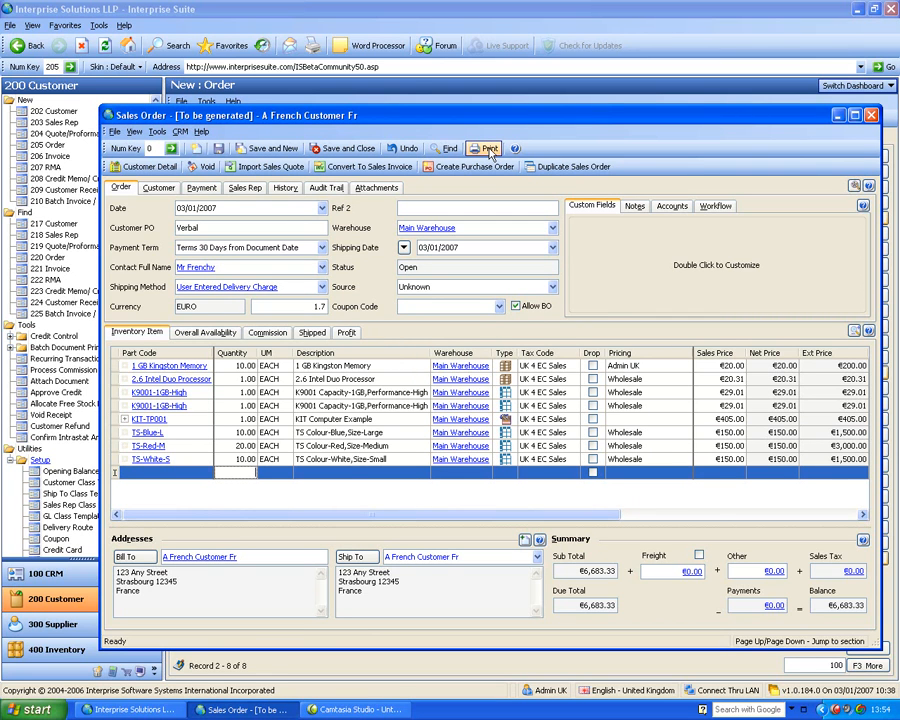
Move the sales order window clear of the customer module list and save the order
drag(473, 121, 598, 53)
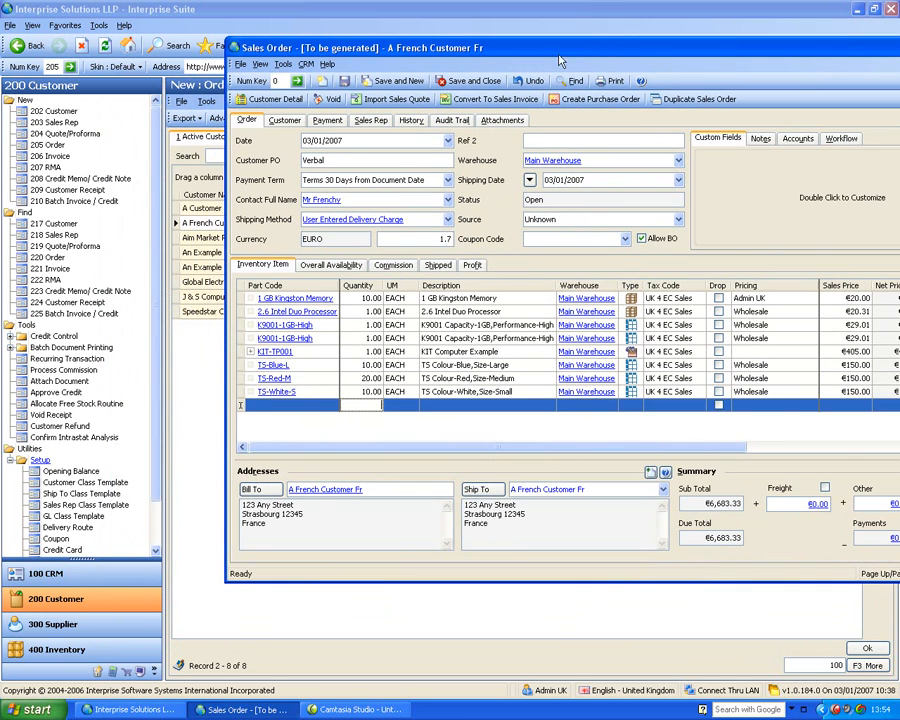
click(344, 80)
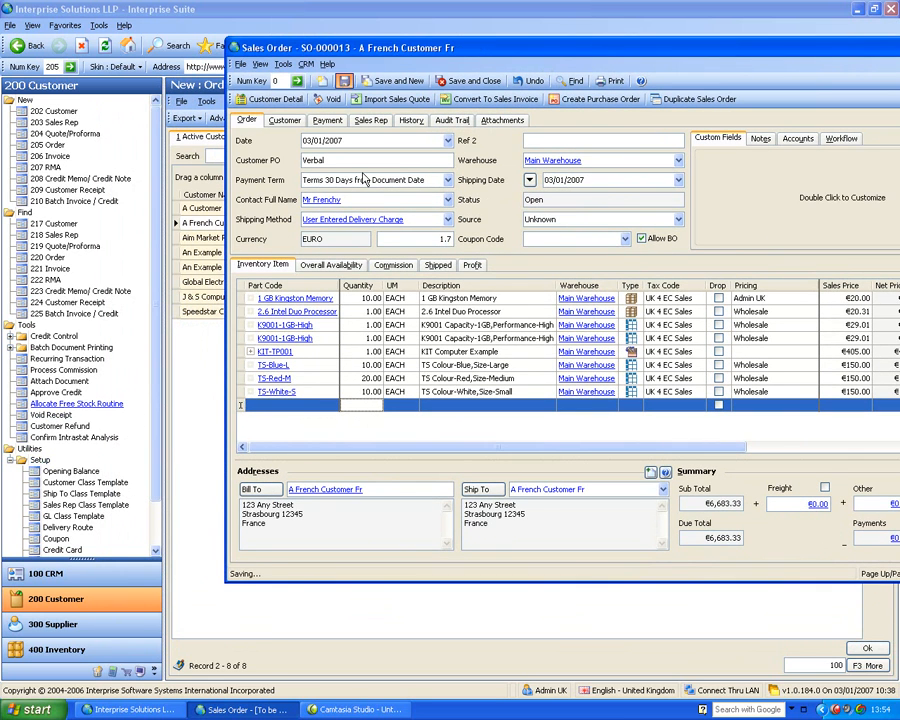
Examine the list of unprinted picking notes under batch document printing, including the entry for the French customer's order
click(10, 347)
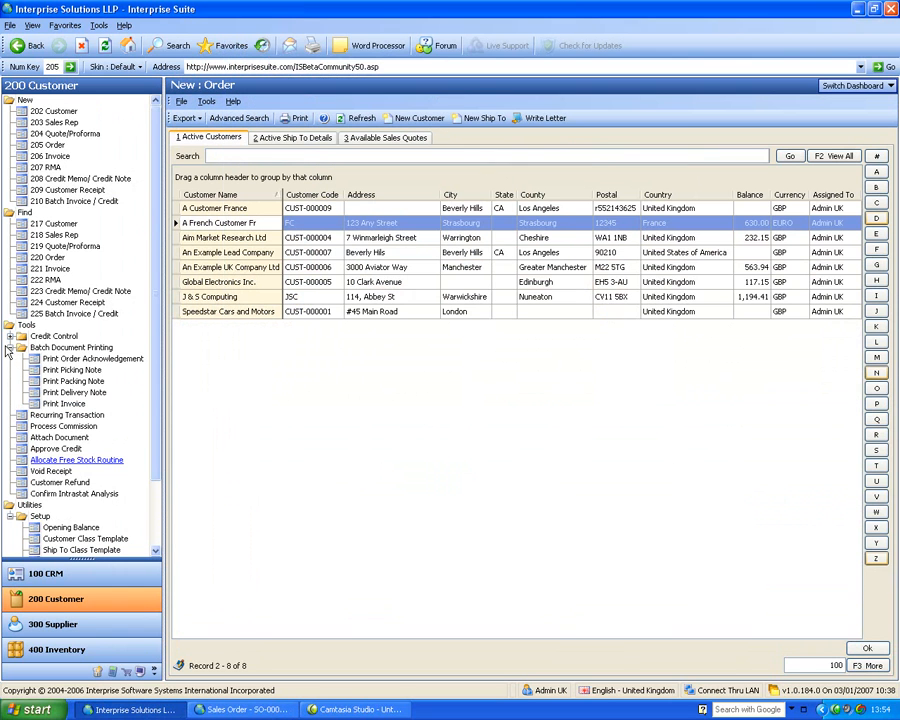
click(62, 370)
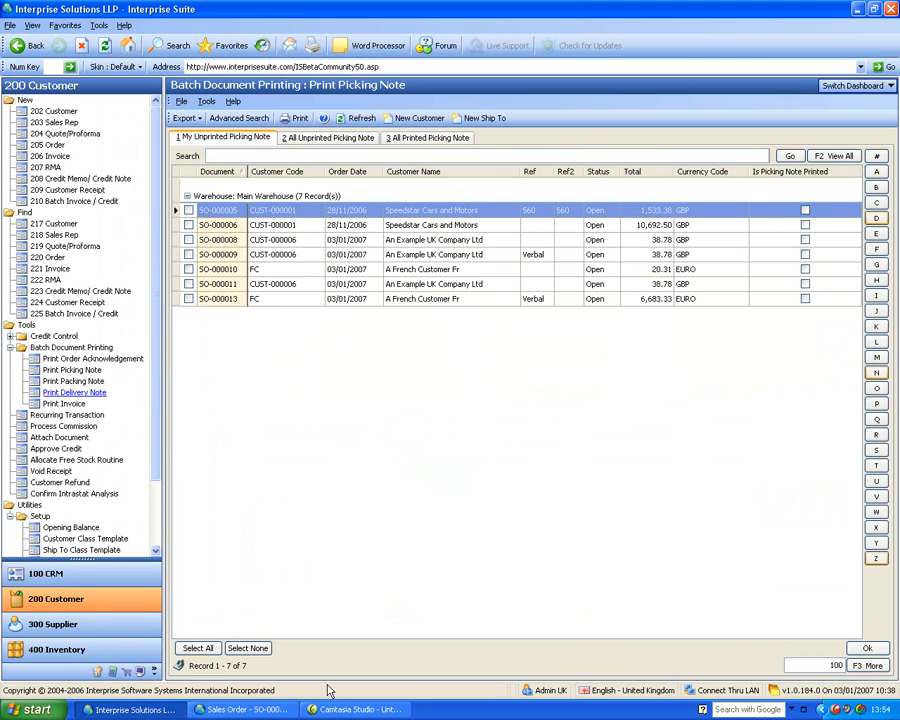
click(270, 710)
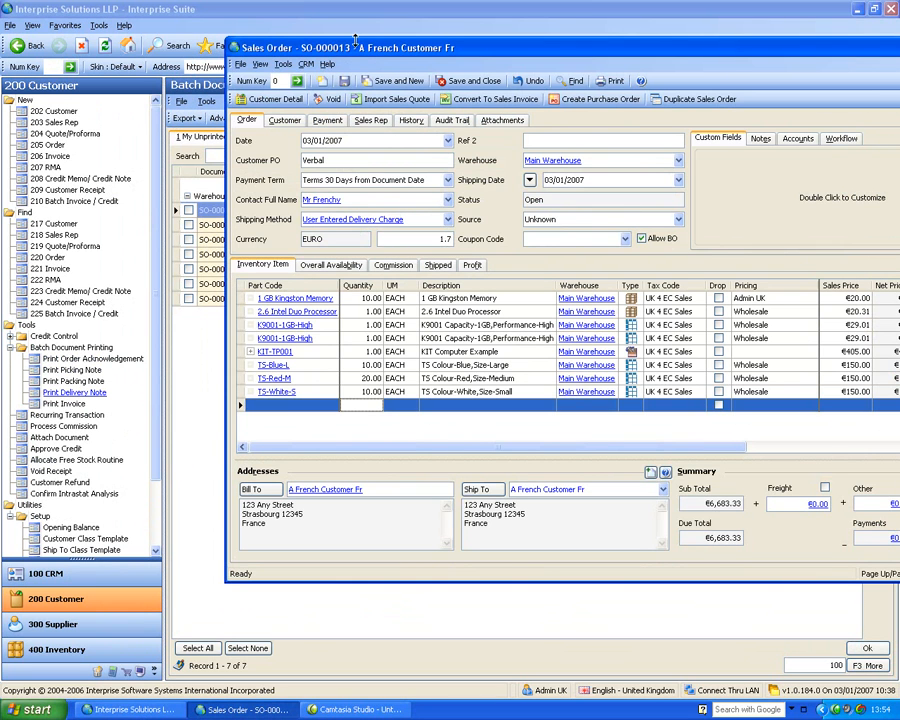
click(200, 390)
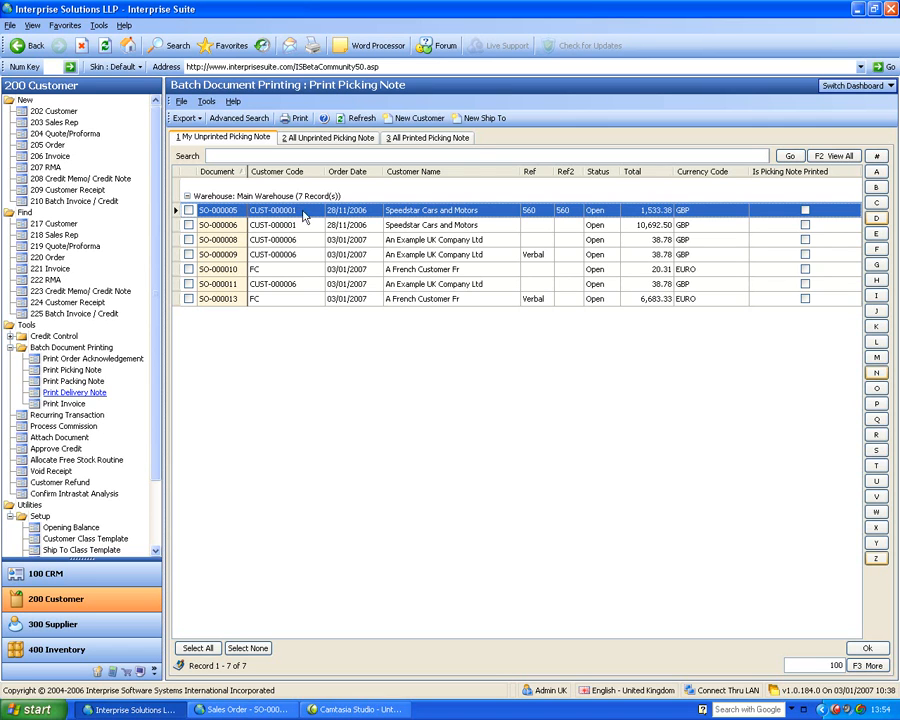
click(10, 348)
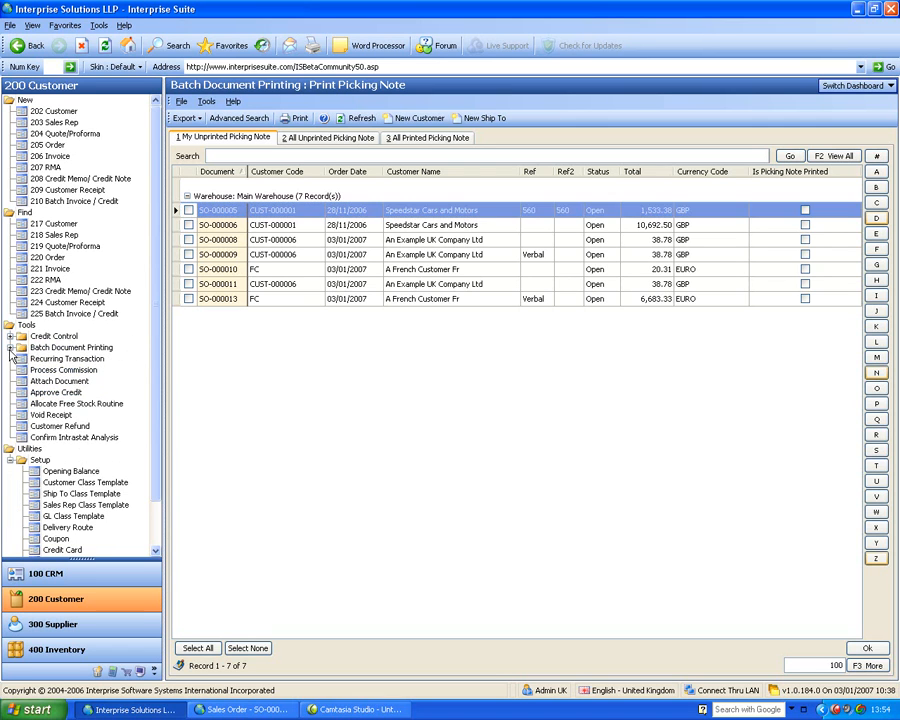
Return to the French customer's sales order and set the Main Warehouse workflow stage to Completed
click(243, 709)
drag(589, 47, 440, 54)
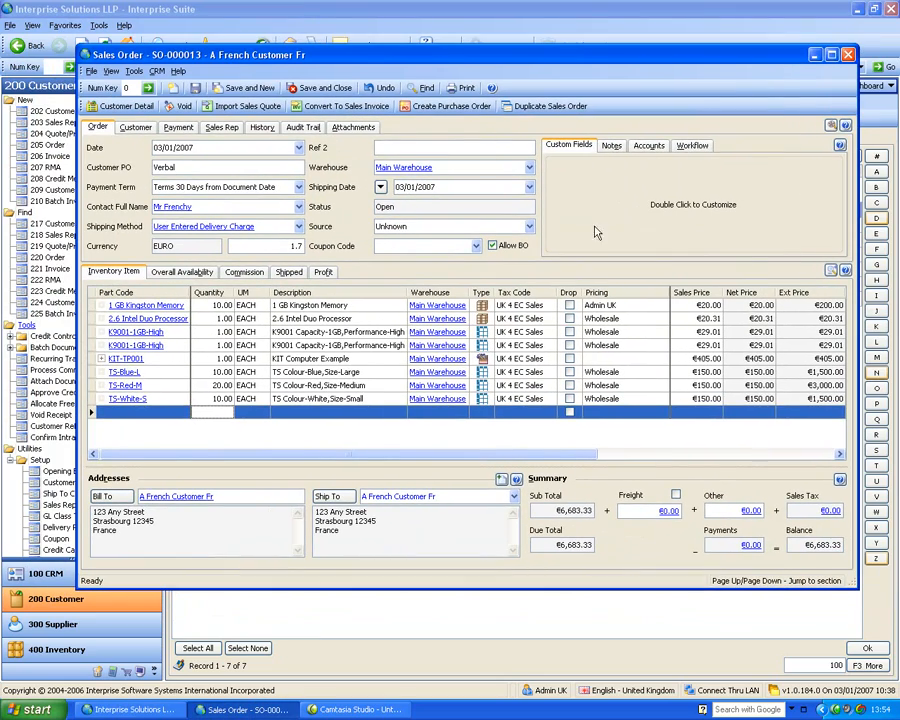
click(693, 146)
click(706, 178)
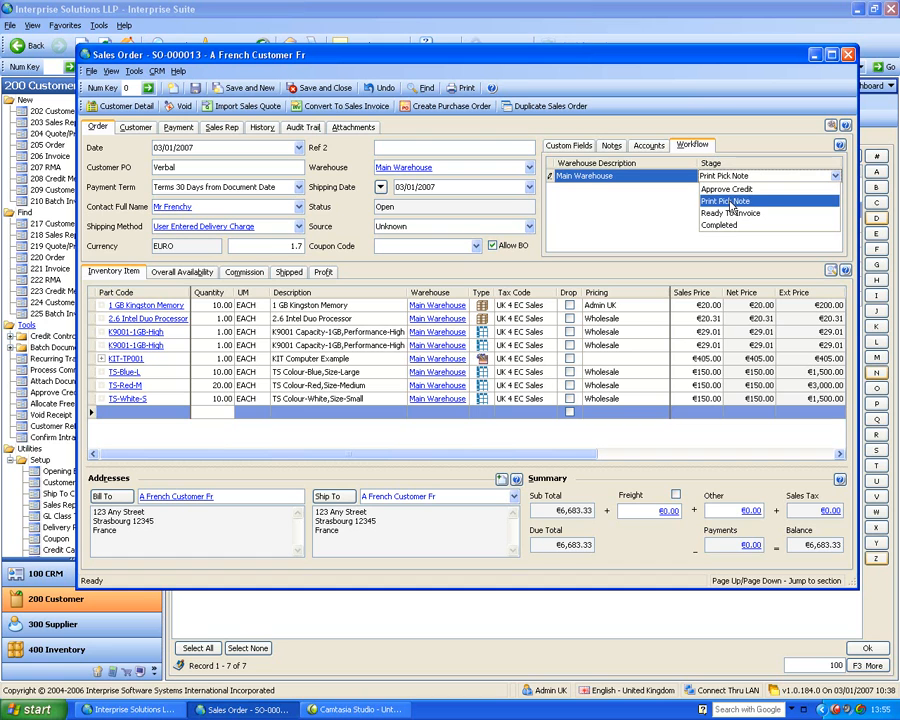
click(734, 225)
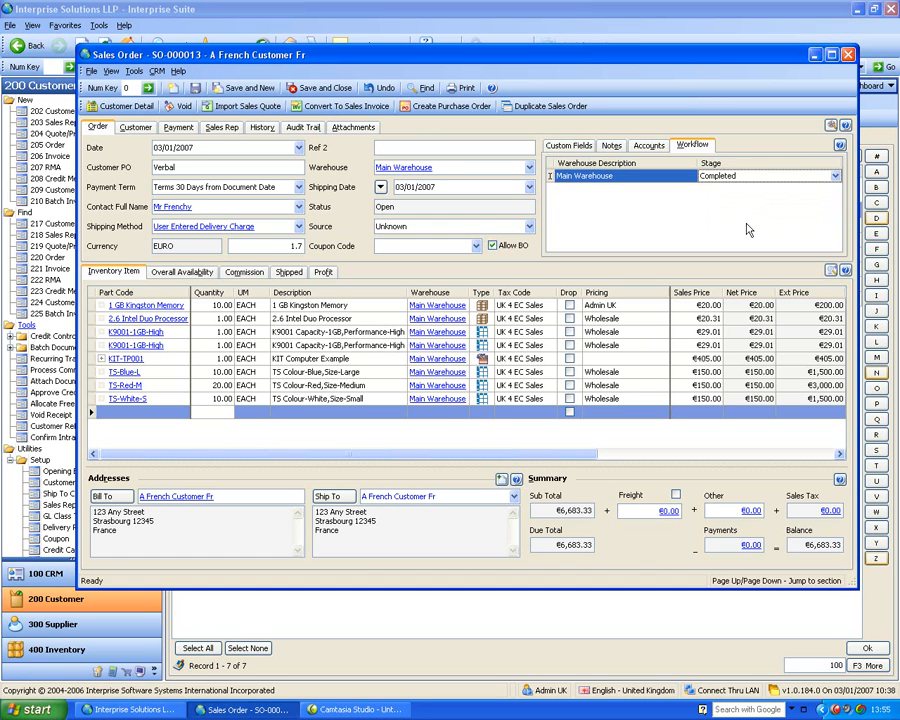
Set the Main Warehouse workflow stage back to Print Pick Note
click(685, 177)
click(743, 220)
click(737, 178)
click(742, 201)
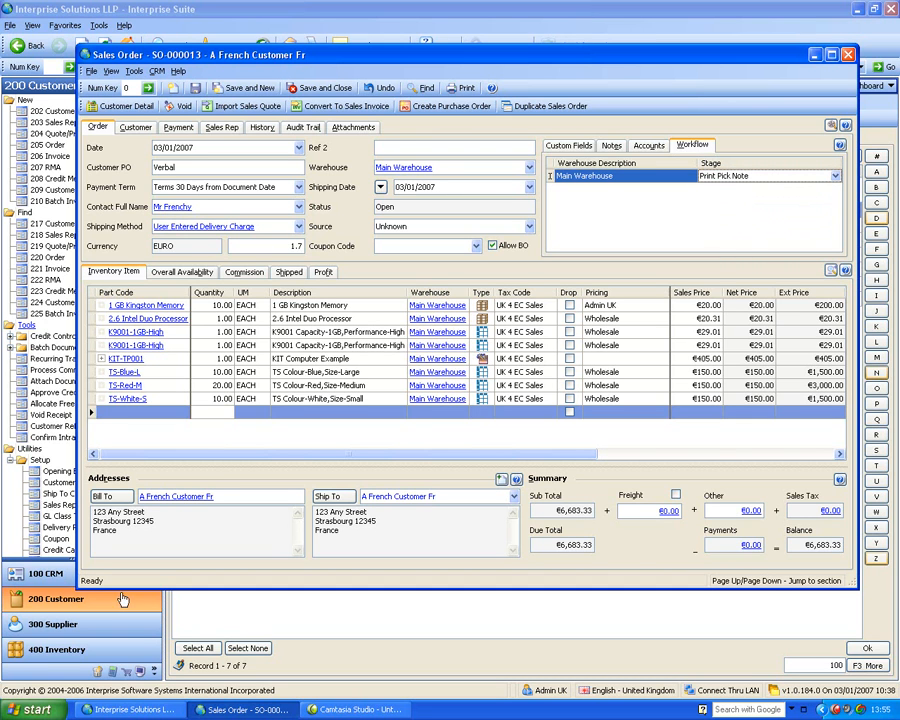
Minimize the sales order and examine the sales order process options in the customer preferences, leaving them without saving
click(814, 54)
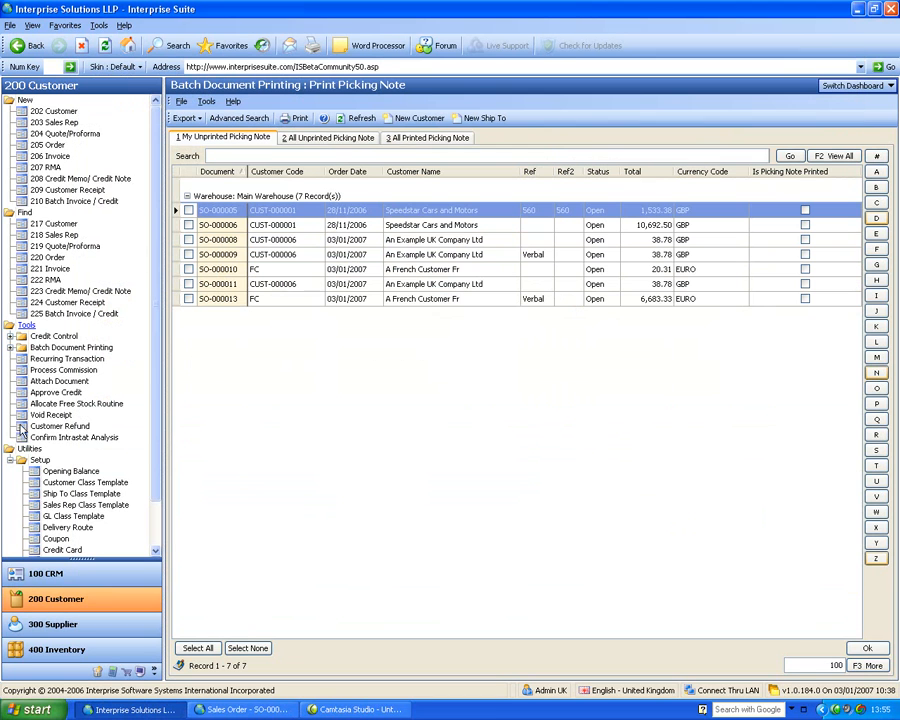
scroll(97, 537, down, 1)
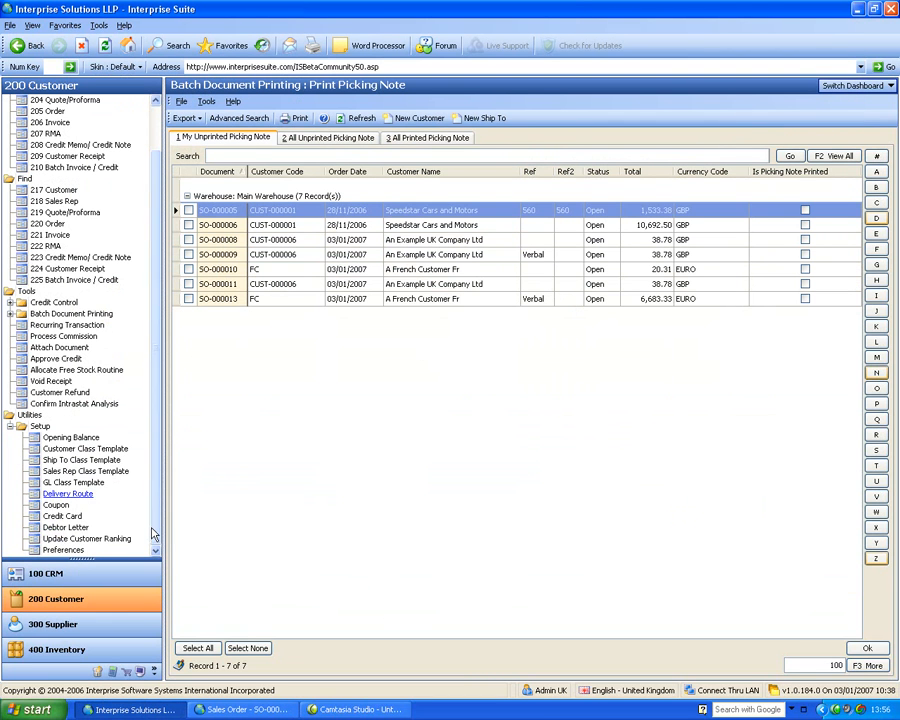
click(61, 551)
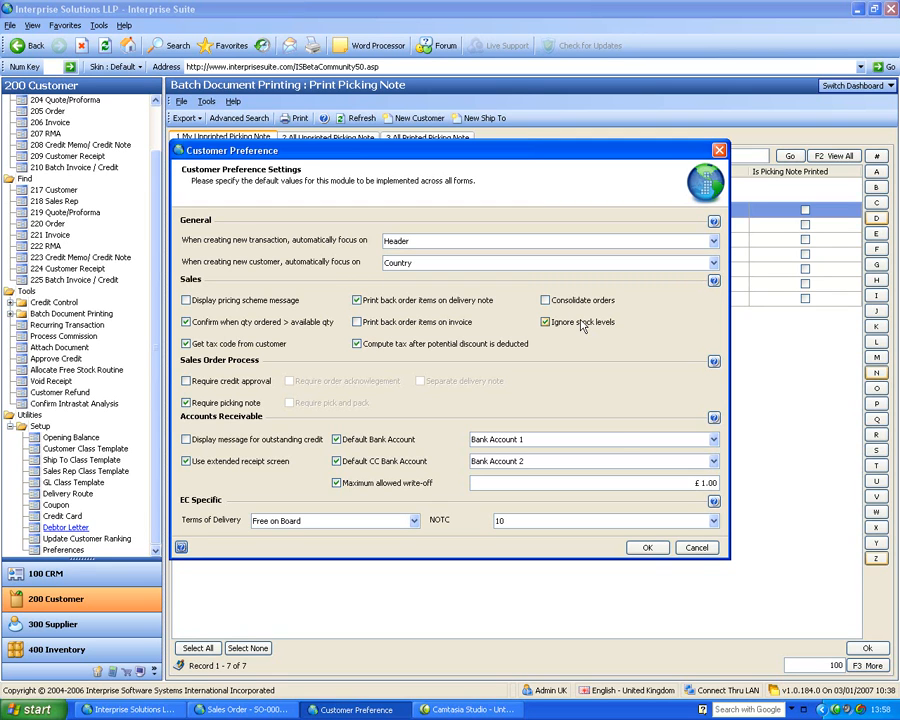
click(696, 549)
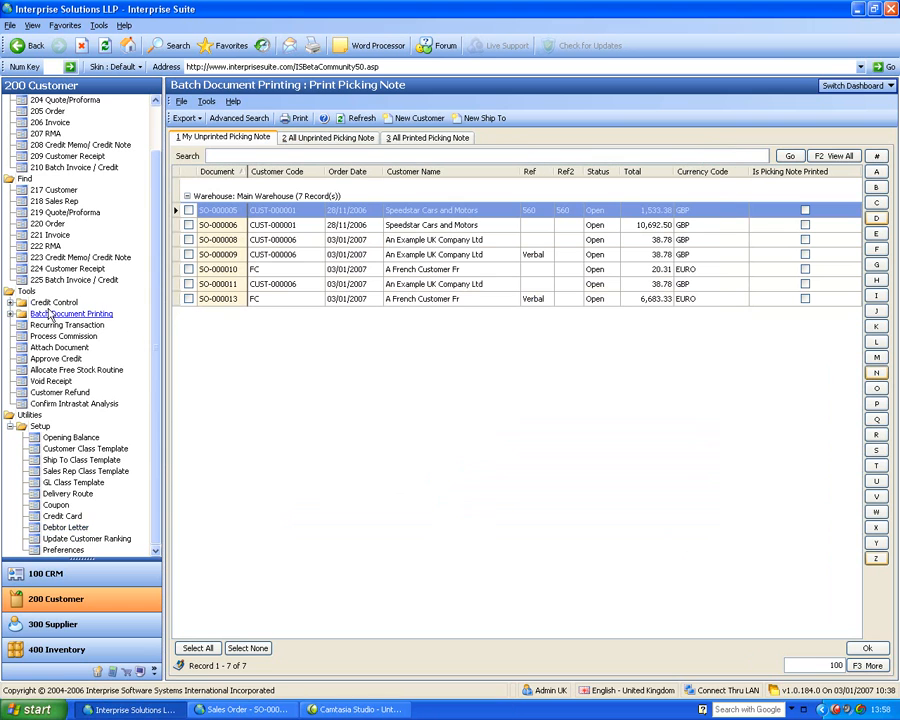
scroll(48, 111, up, 2)
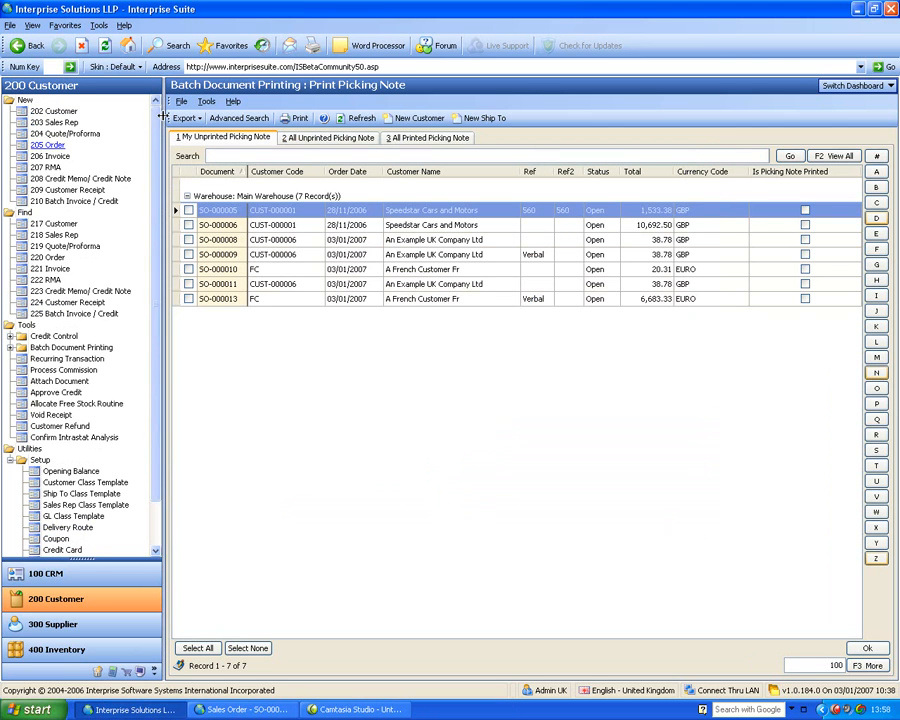
Restore the French customer's sales order, check its available workflow stages, and save and close the order
click(248, 709)
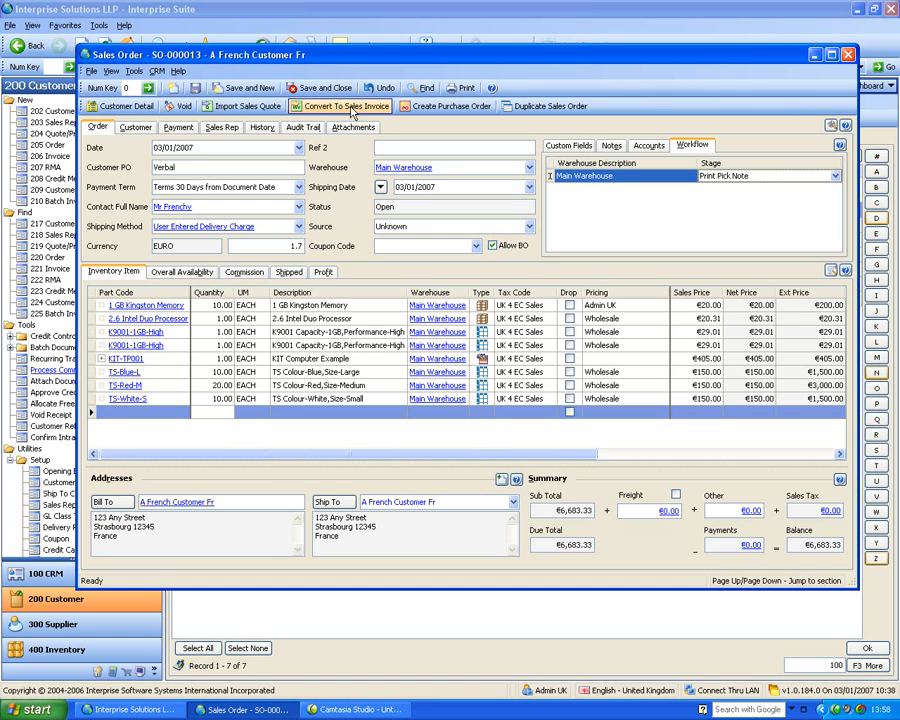
click(743, 180)
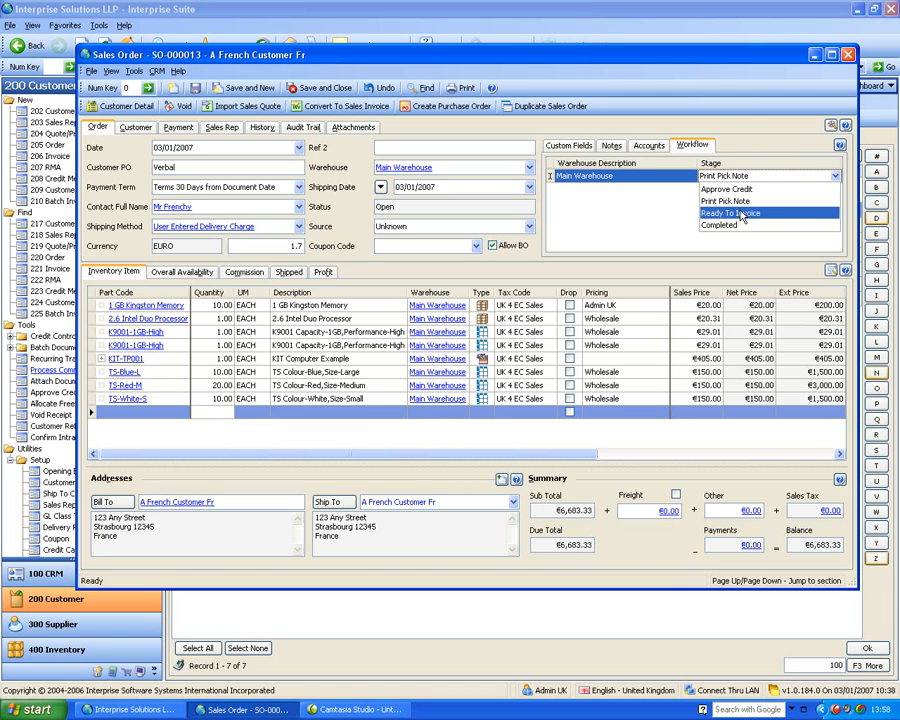
click(742, 125)
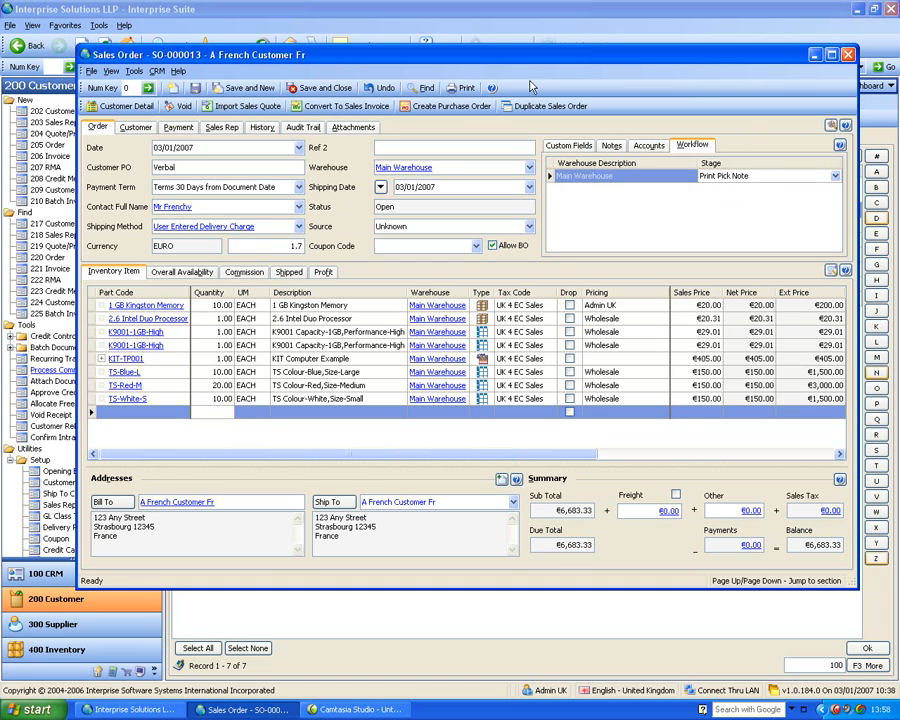
click(327, 88)
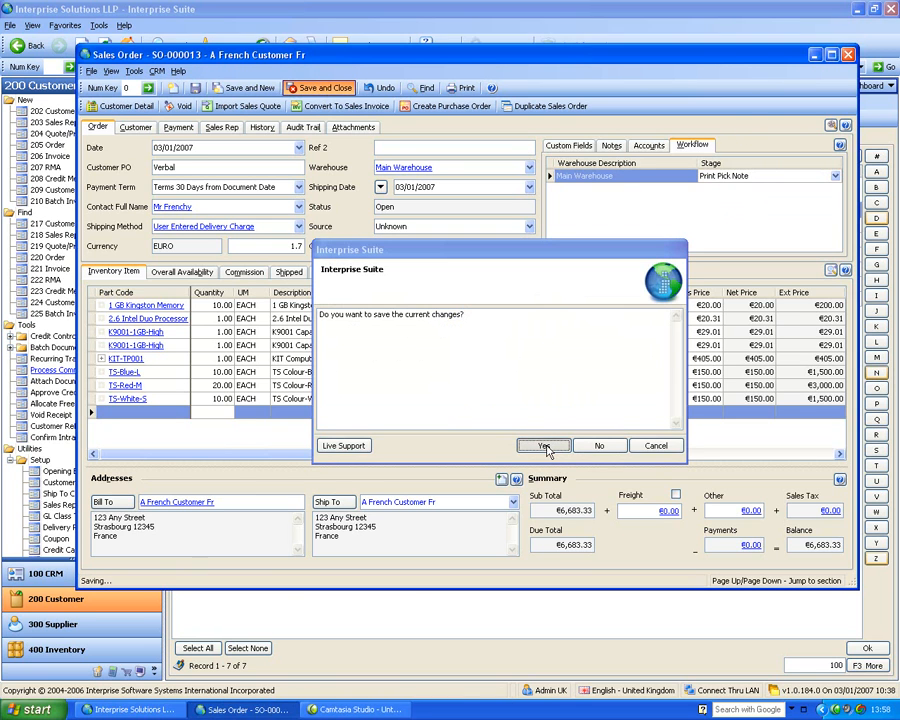
click(543, 446)
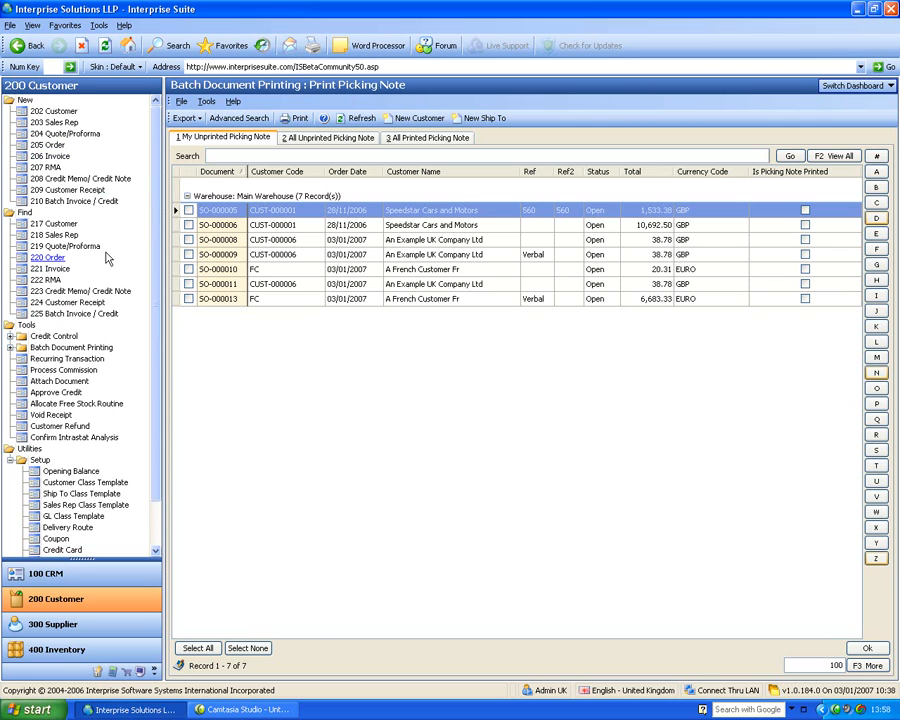
Create a new sales invoice from the ready-to-invoice order of An Example UK Company Ltd
click(50, 157)
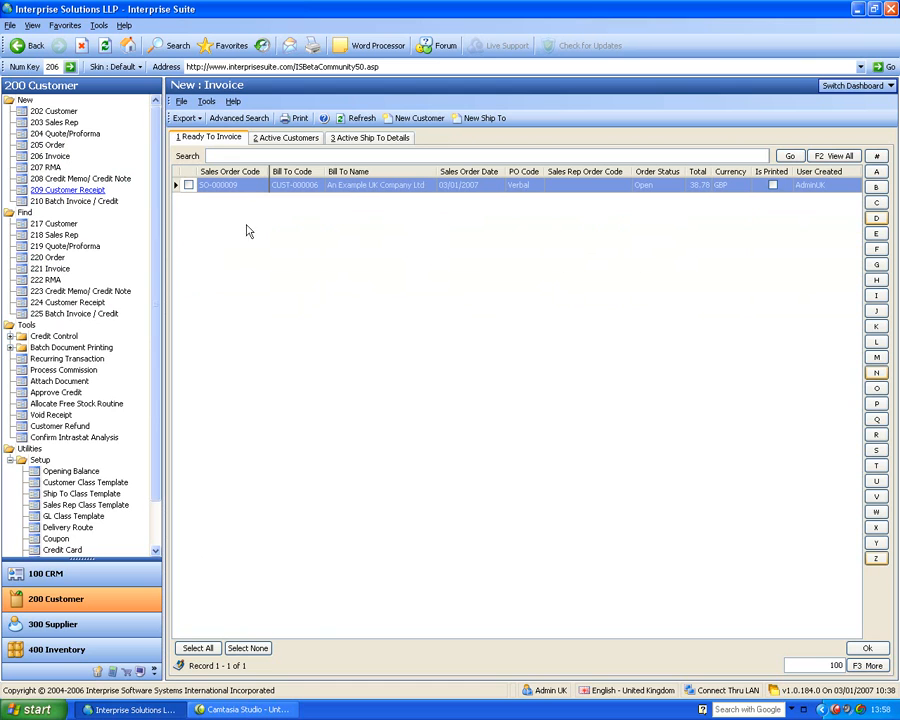
click(189, 186)
click(879, 648)
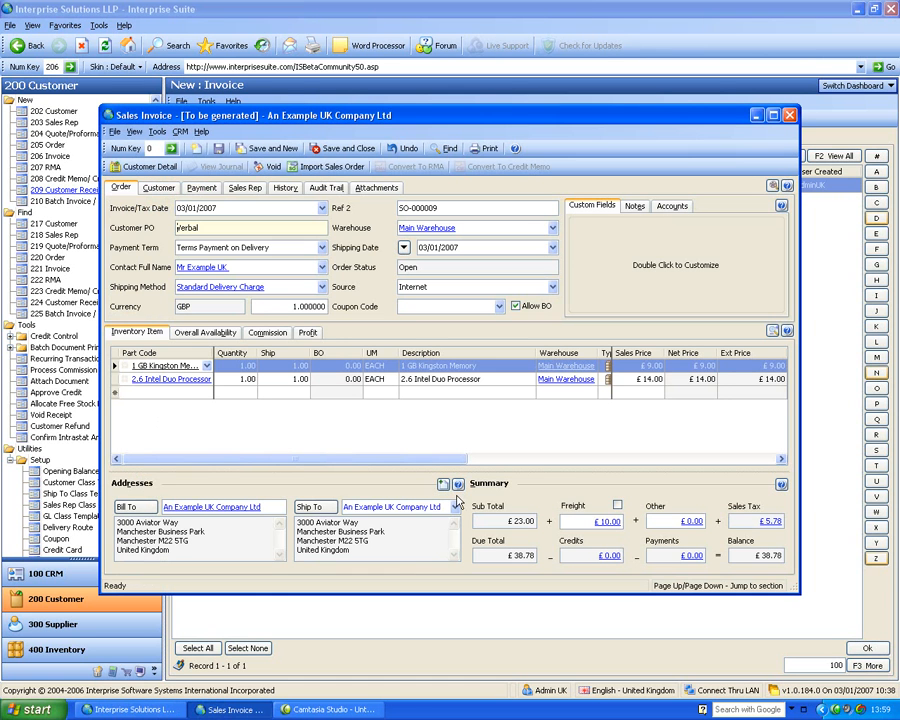
Reposition the sales invoice window beside the customer module list, expand the batch document printing options and return to the invoice
drag(420, 115, 459, 270)
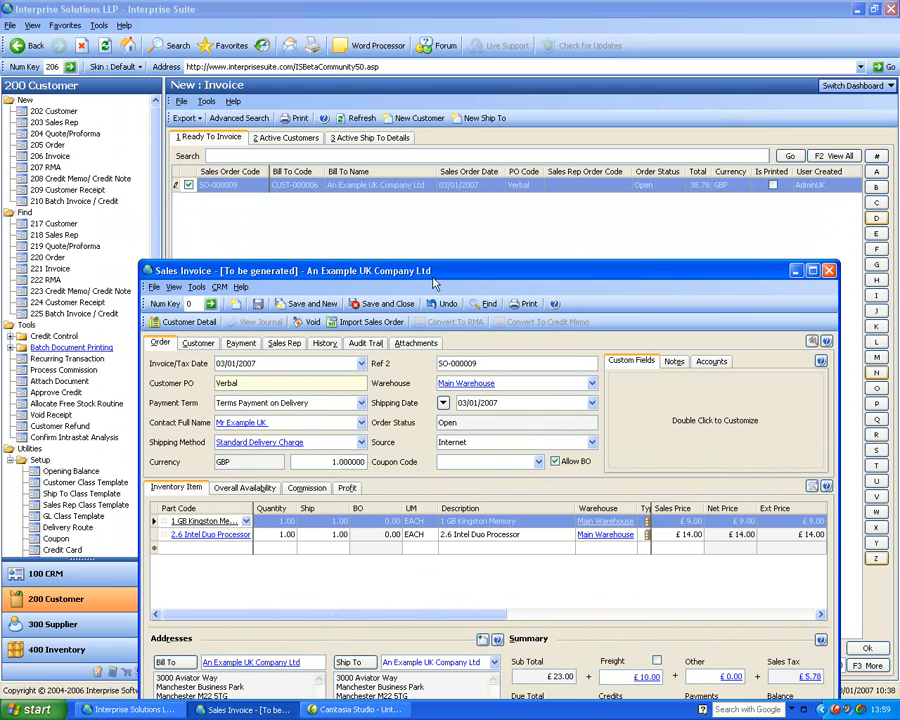
drag(476, 276, 490, 200)
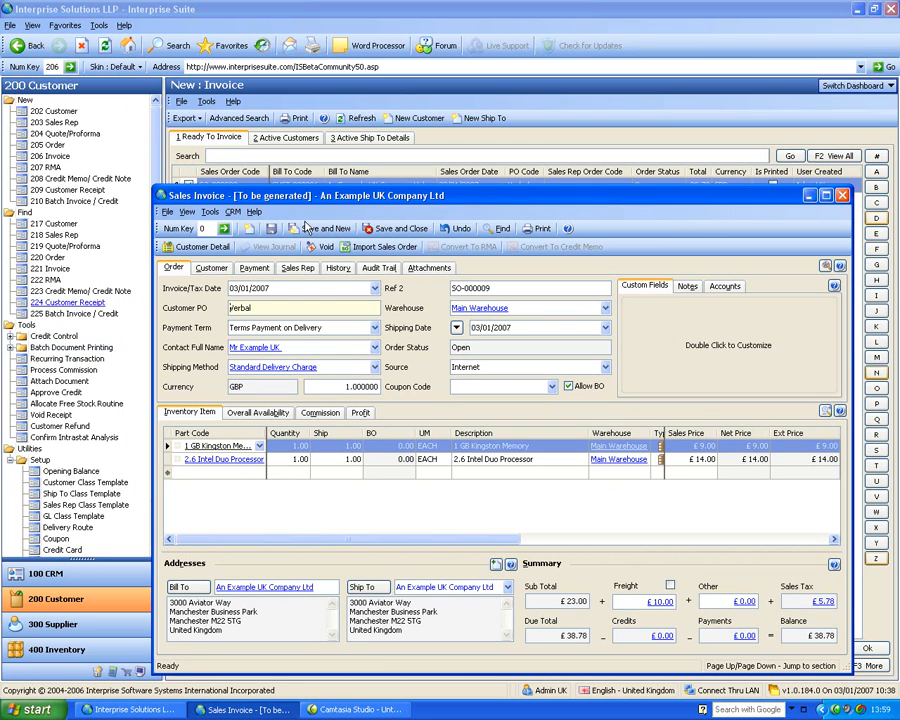
drag(344, 198, 334, 152)
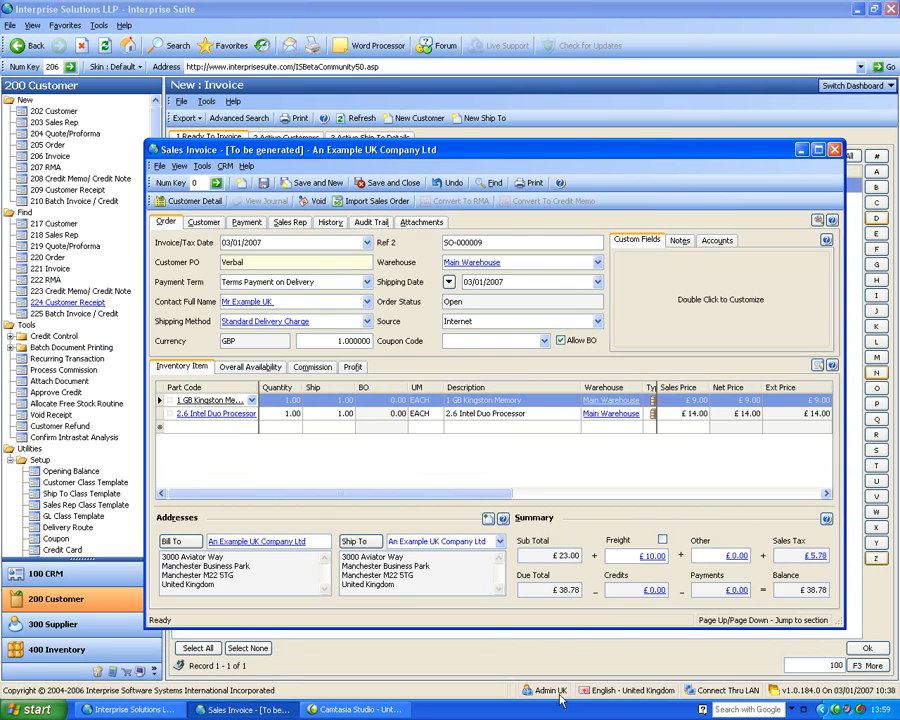
click(10, 348)
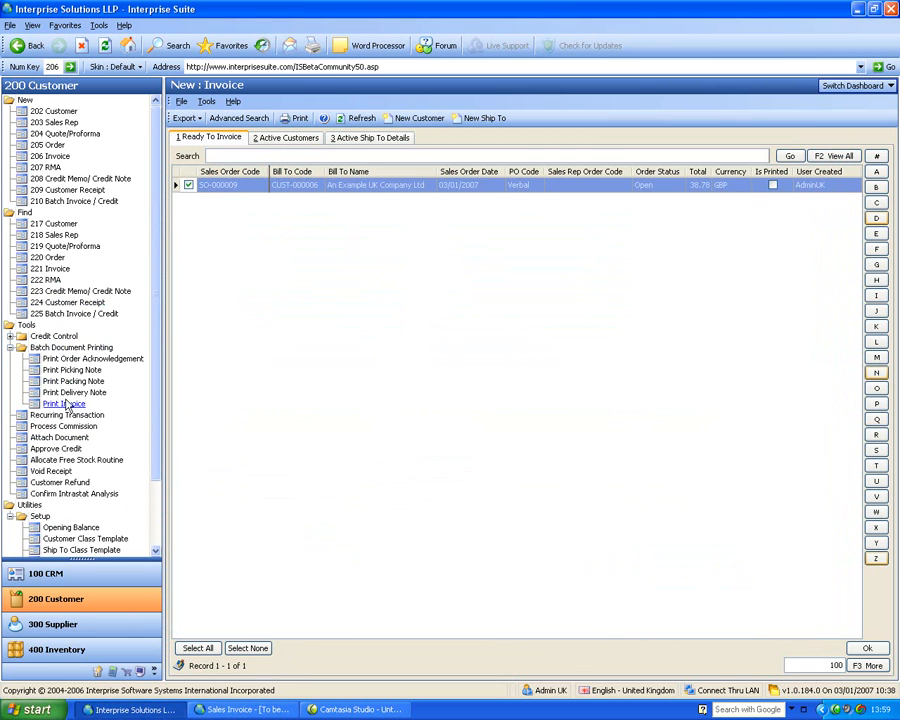
click(290, 706)
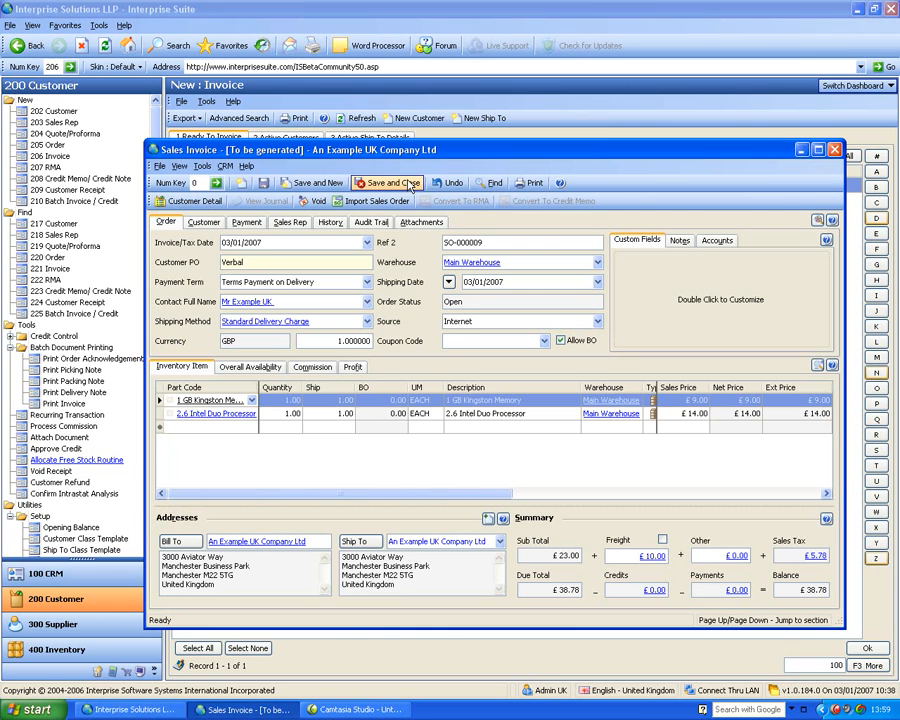
Check the quantity, ship and back order fields of the 1 GB Kingston Memory line, and save and close the invoice
click(281, 400)
click(347, 401)
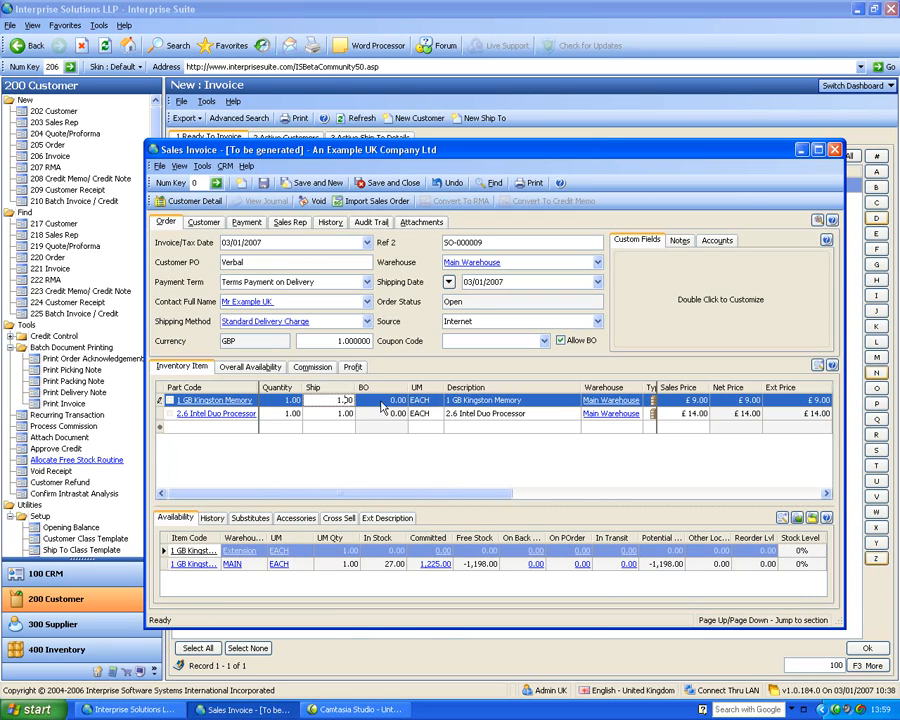
click(391, 401)
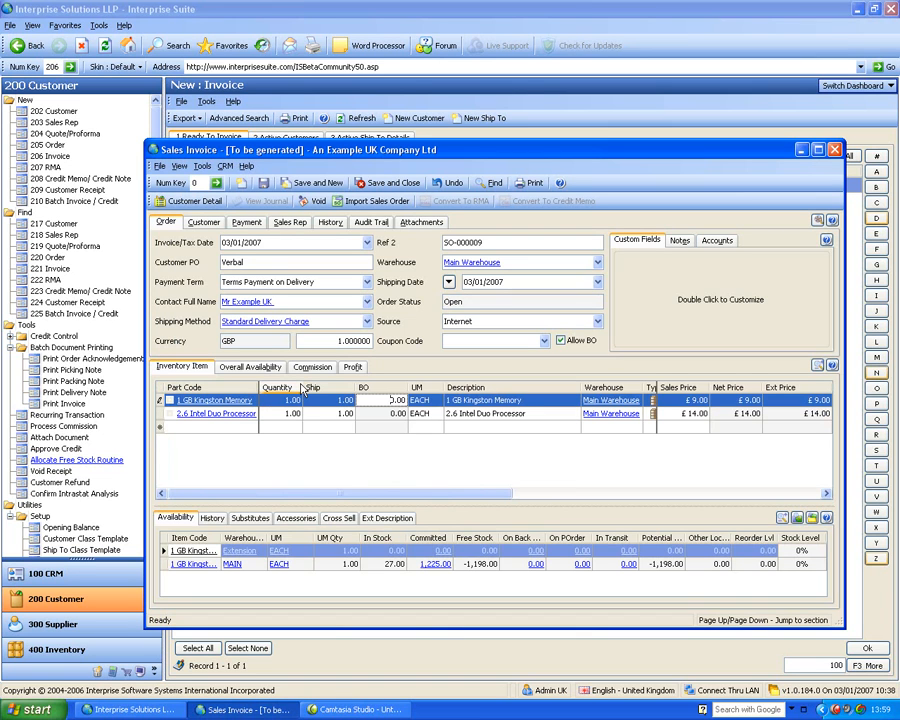
click(341, 401)
click(375, 398)
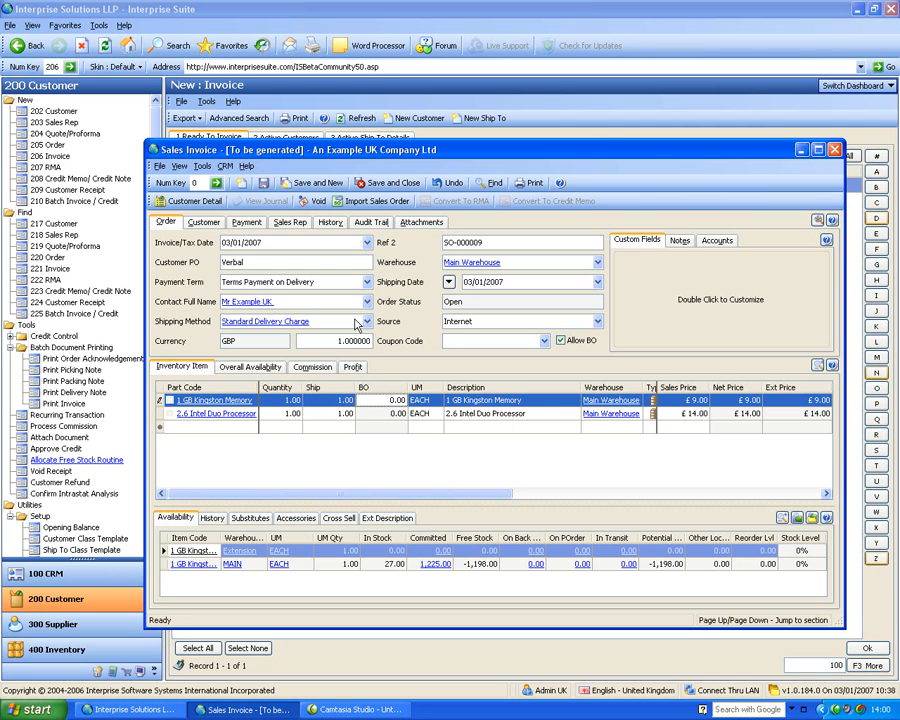
click(390, 183)
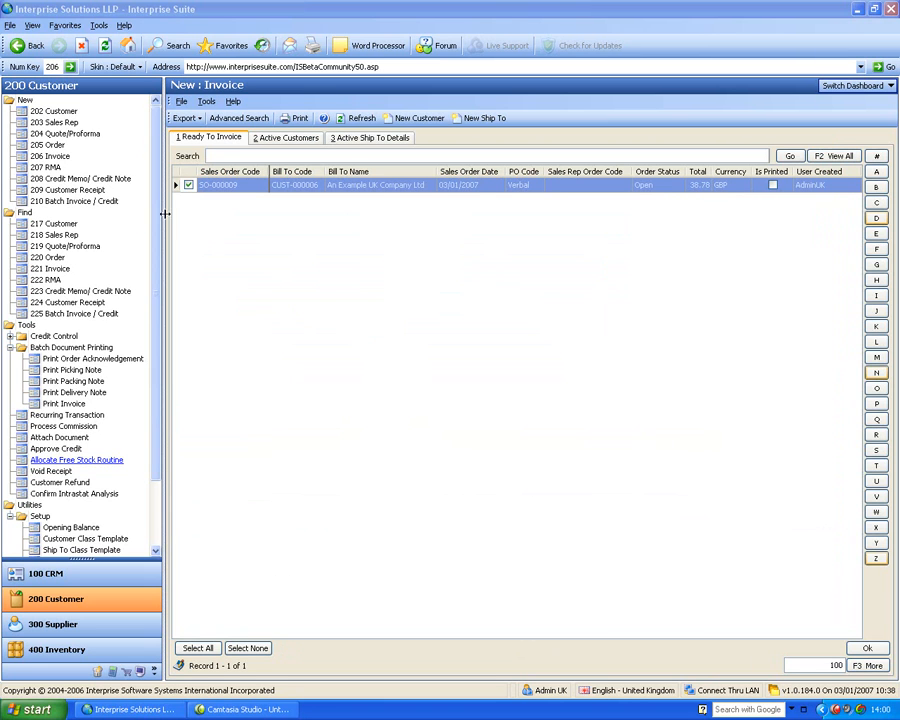
Create a new RMA from the most recent posted invoice of An Example UK Company Ltd
click(52, 169)
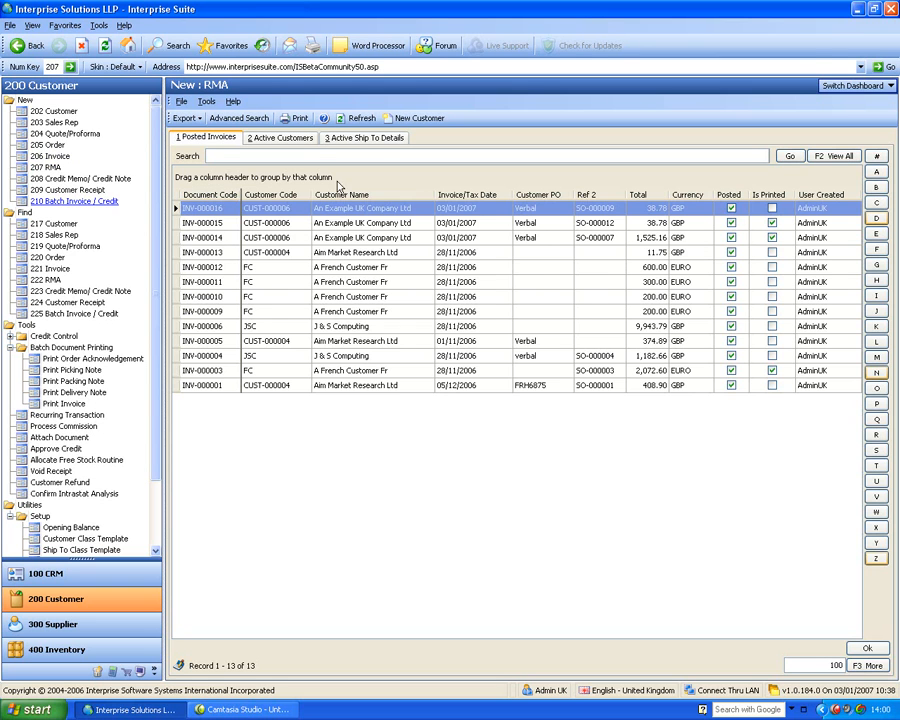
click(286, 138)
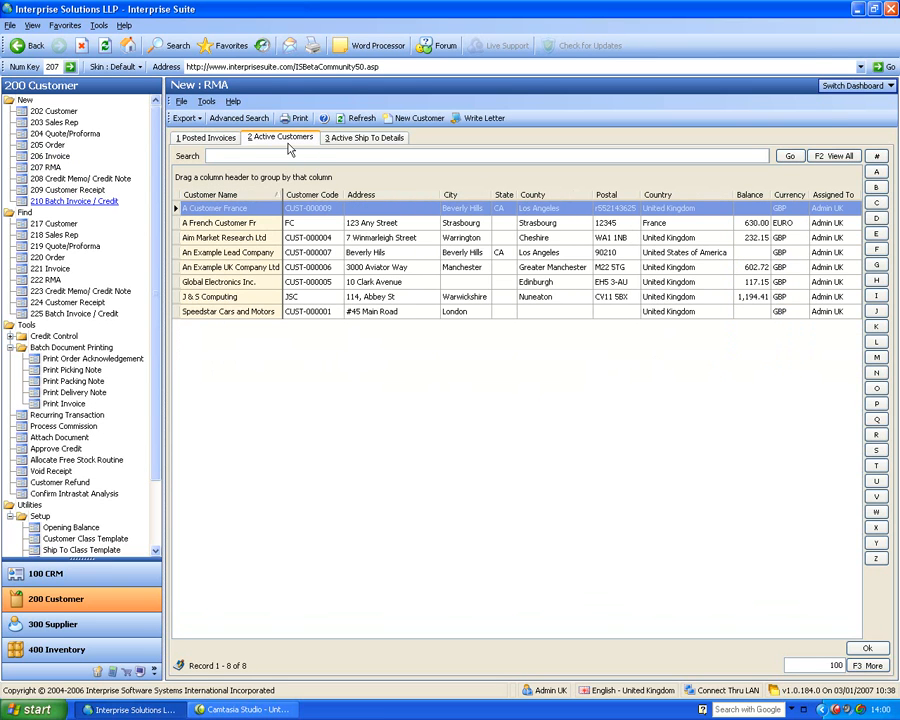
click(218, 137)
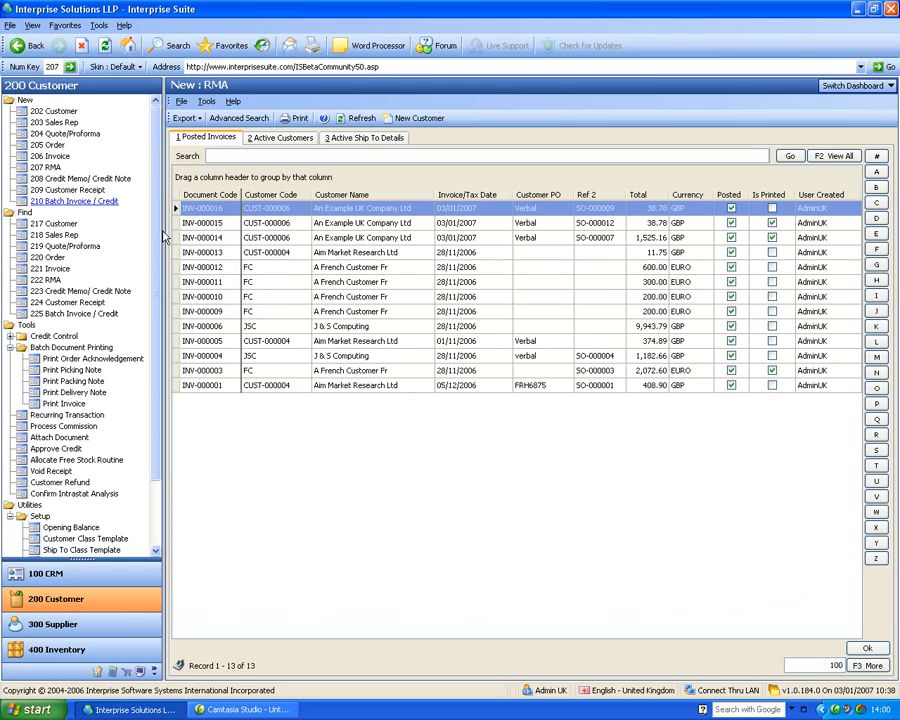
click(226, 208)
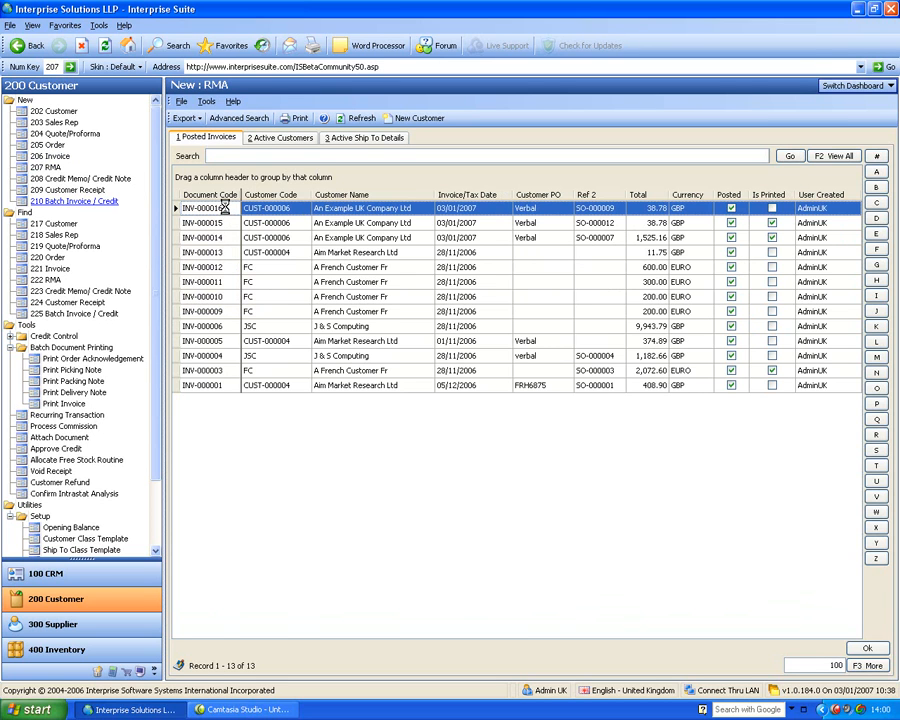
double_click(226, 208)
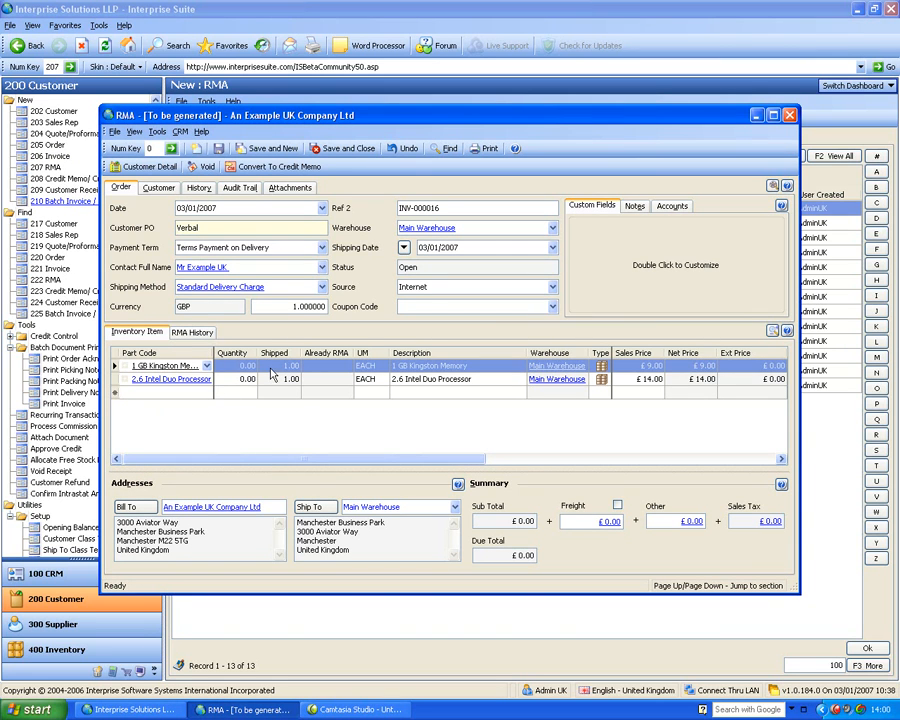
Set the RMA quantity of the 1 GB Kingston Memory line to 1, save and close it, and list the open RMAs available for a credit note
click(236, 368)
text(1)
click(240, 391)
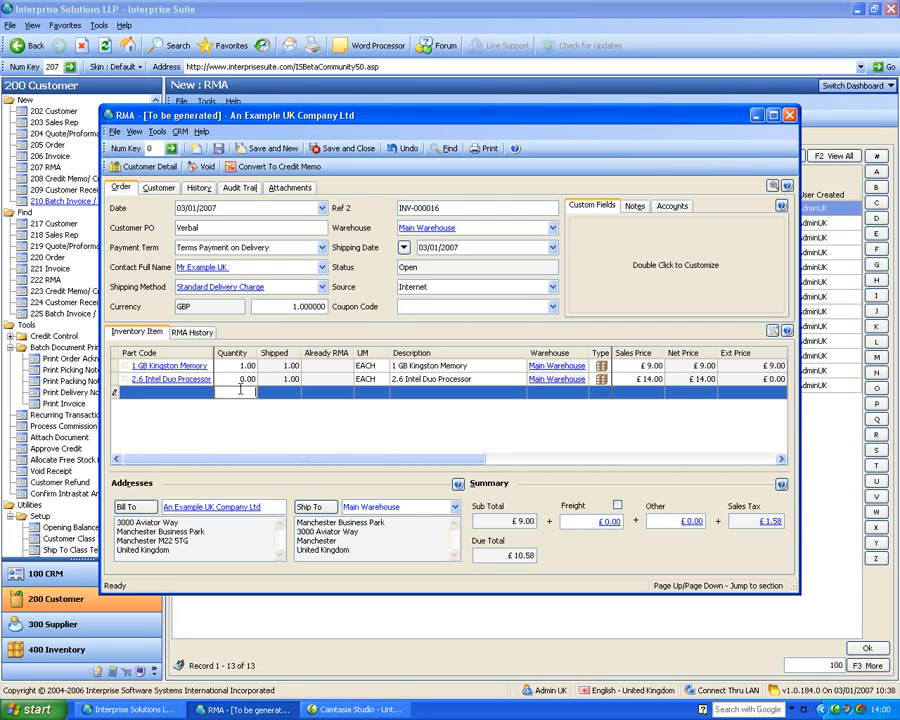
click(366, 152)
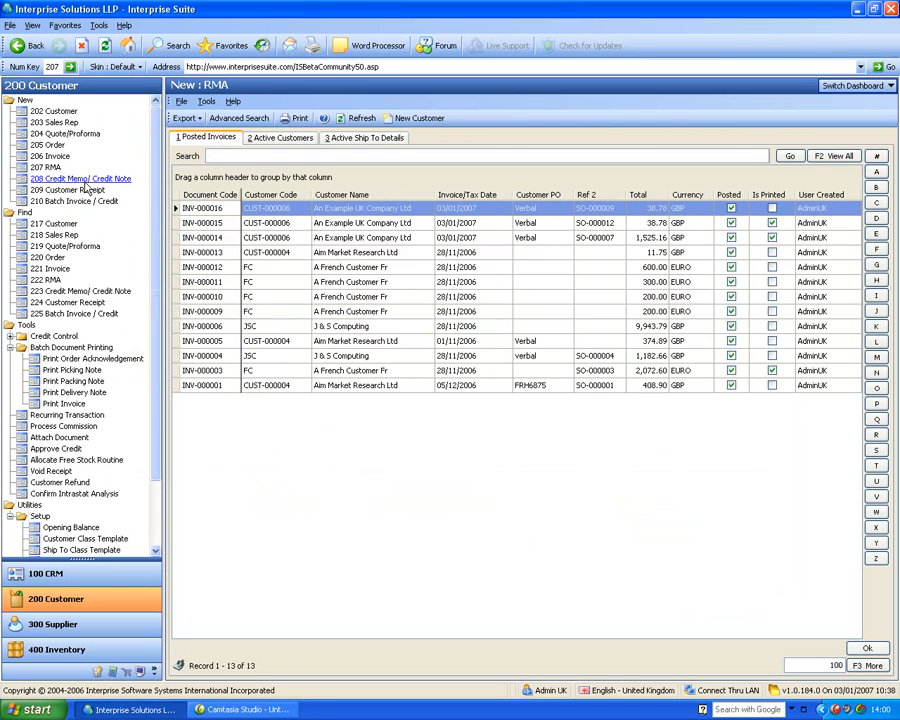
click(56, 178)
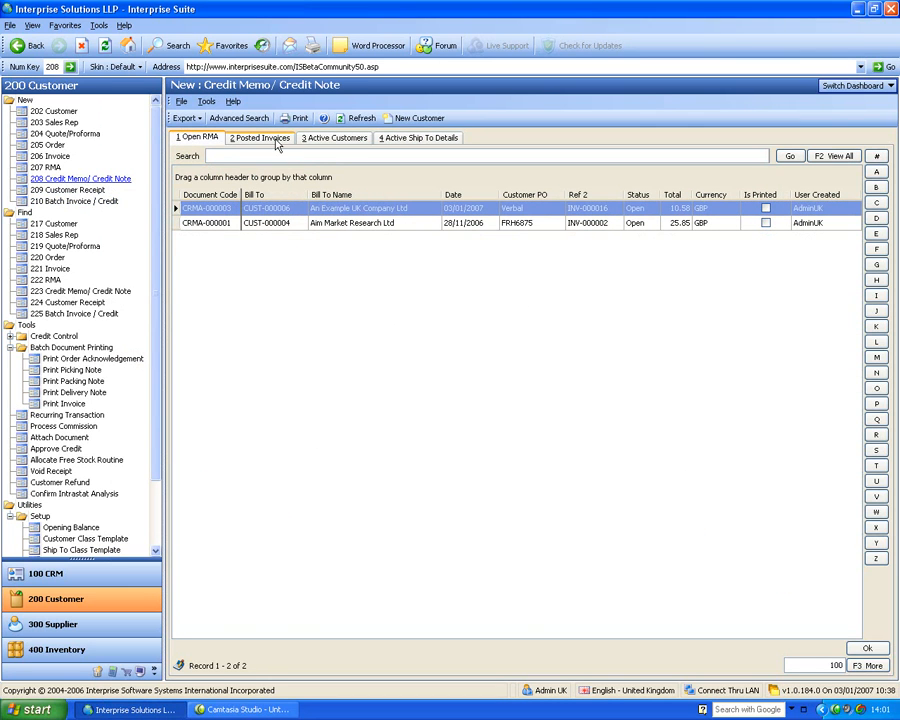
Create a new customer receipt for A French Customer Fr with an amount paid of €10.00
click(75, 192)
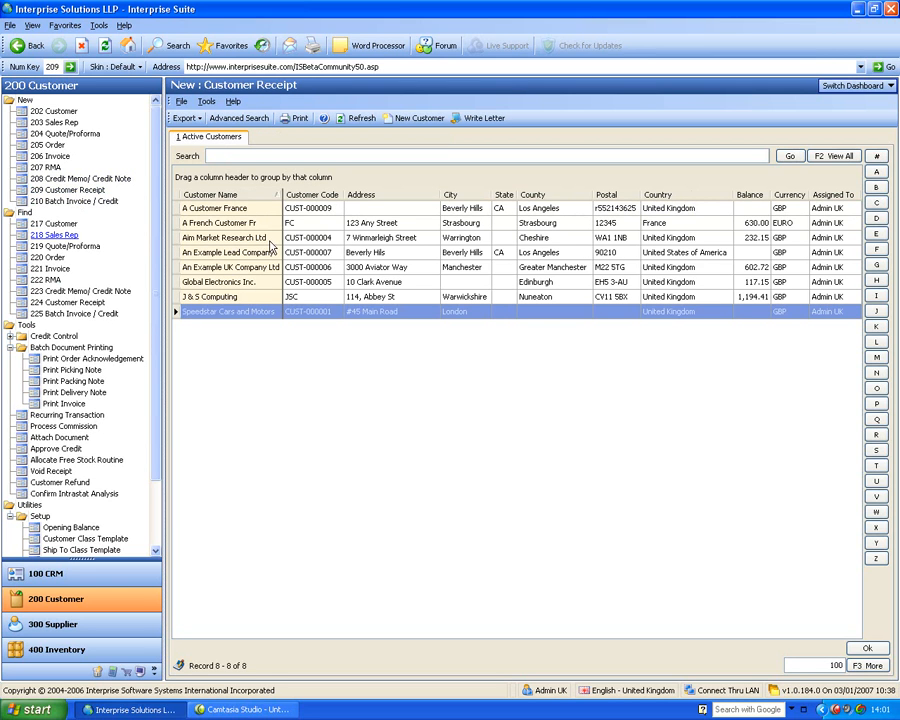
double_click(223, 225)
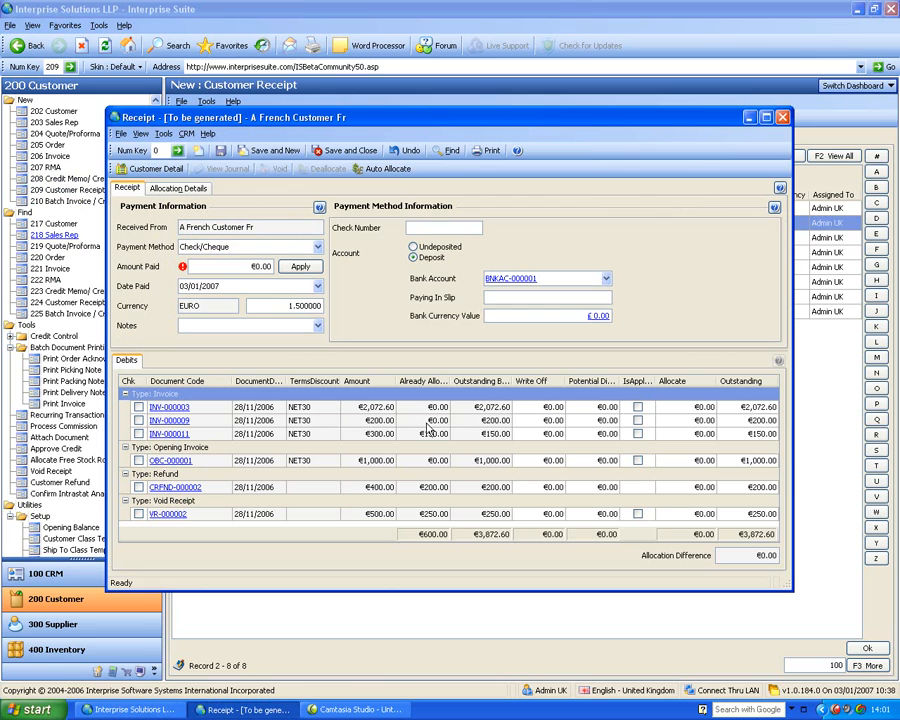
click(237, 265)
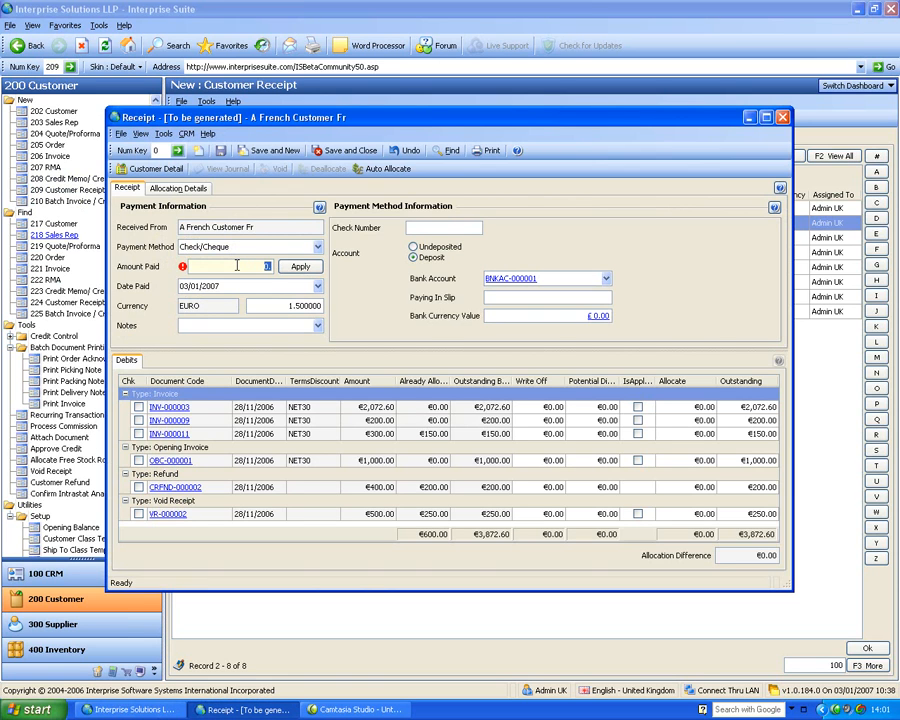
text(10)
key(Tab)
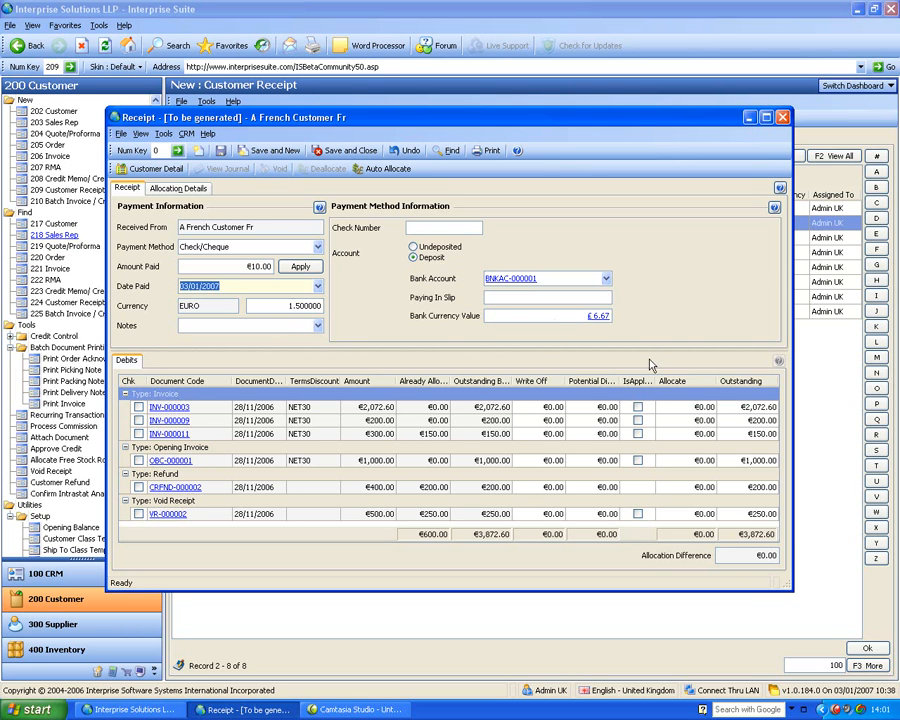
Enter check number 53654 and paying-in slip rt34tr34 on the receipt, and review the bank currency value and charges
click(439, 227)
text(53654)
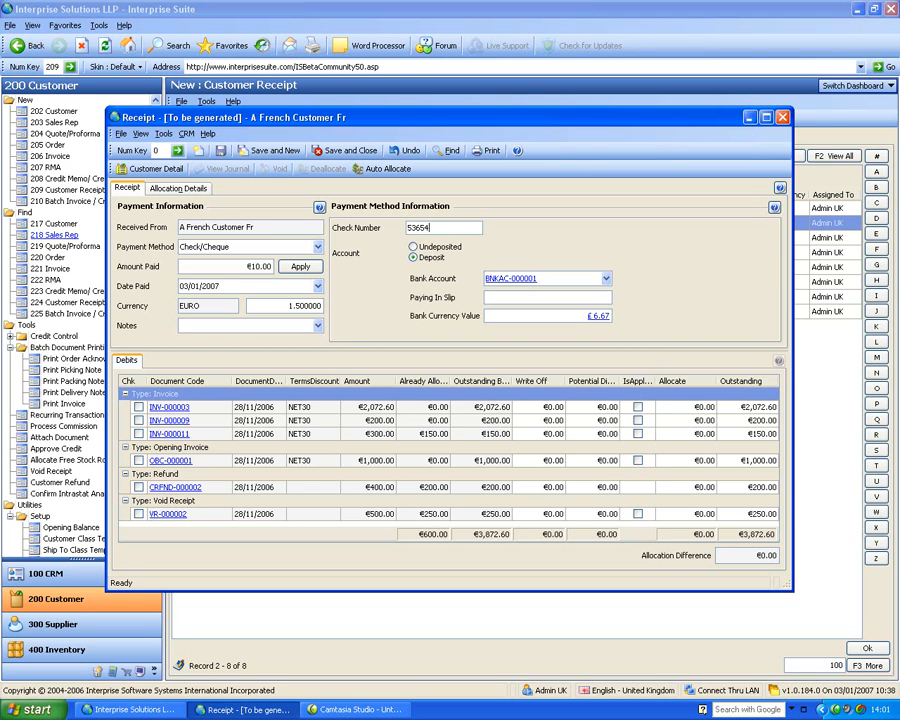
click(525, 297)
text(rt34tr34)
click(599, 318)
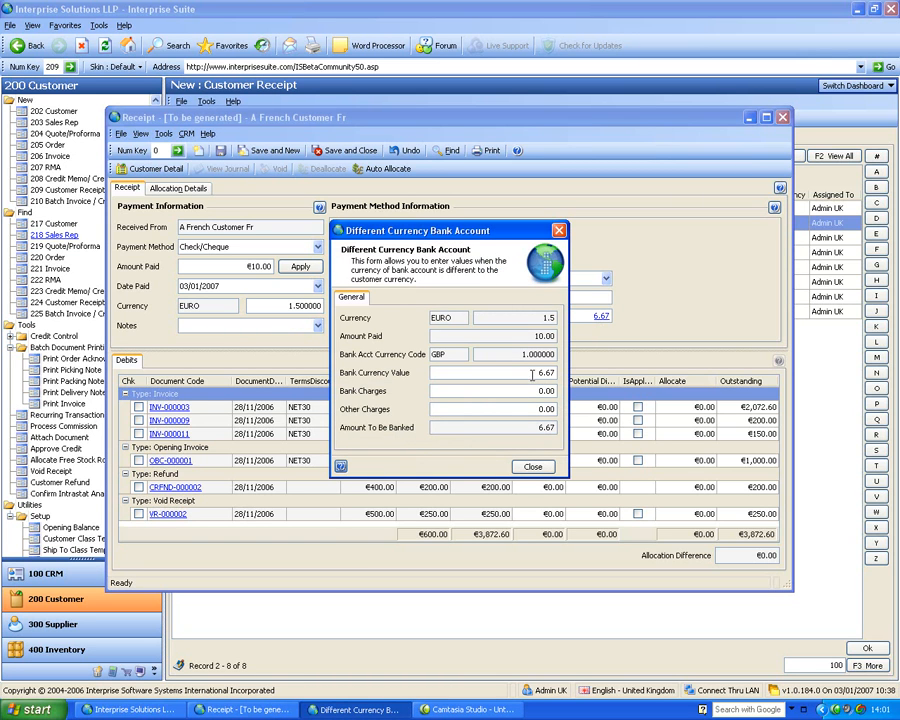
click(532, 466)
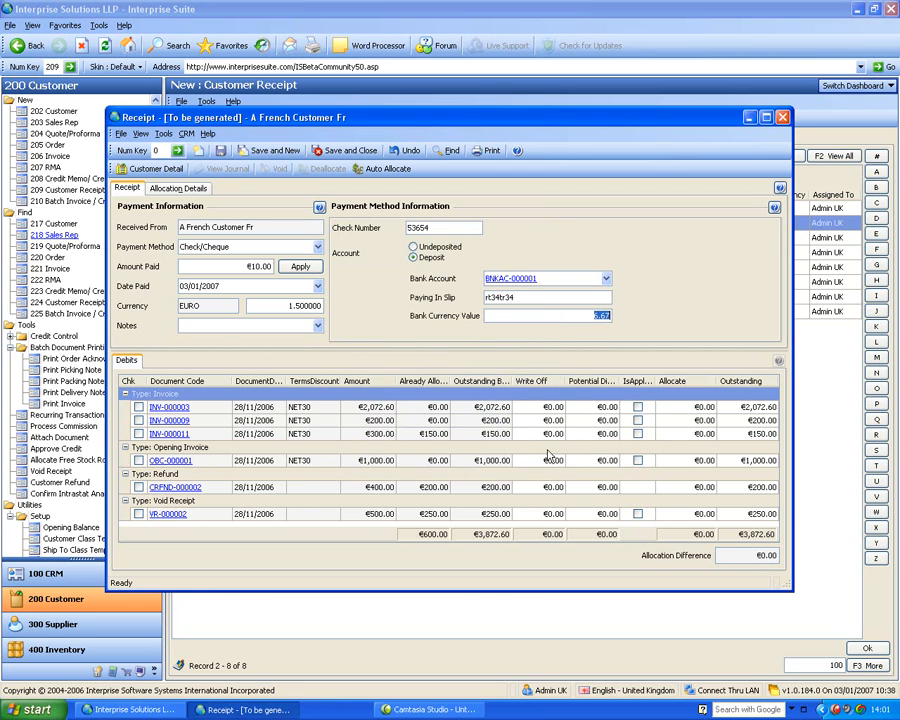
Set the receipt's deposit bank account to the EURO Bank Account and save the receipt
click(605, 278)
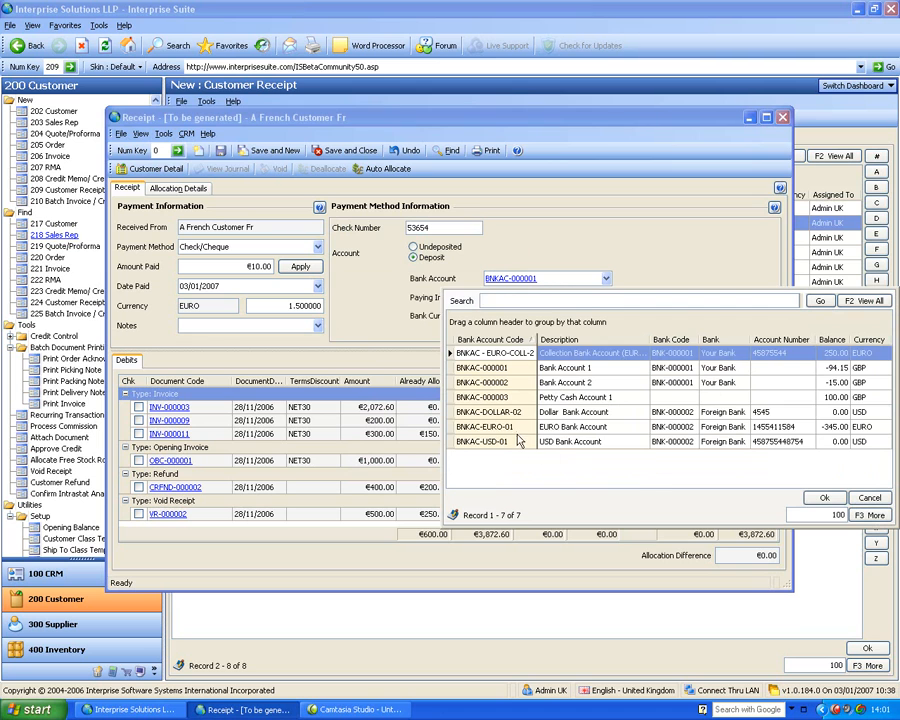
double_click(518, 427)
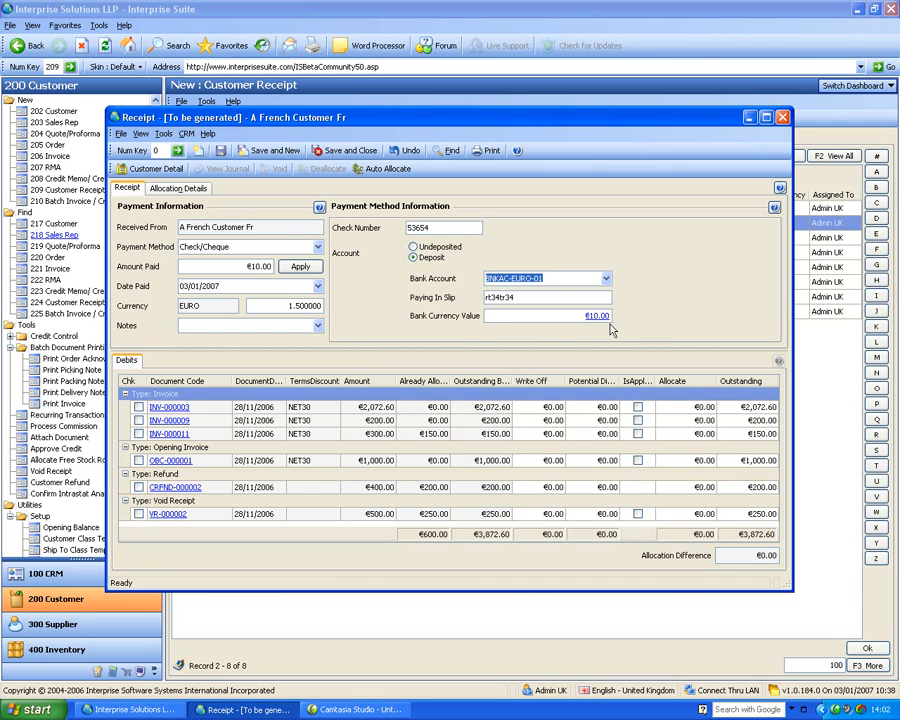
click(221, 150)
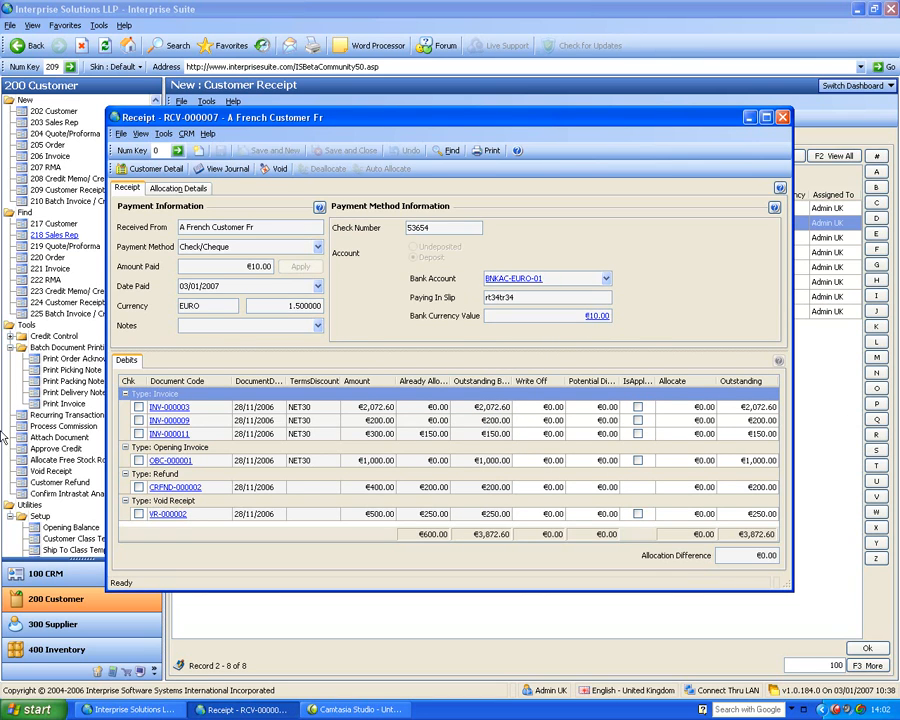
Allocate the new €10.00 receipt to invoice INV-000003 in the allocation details, and save and close the allocation
click(178, 188)
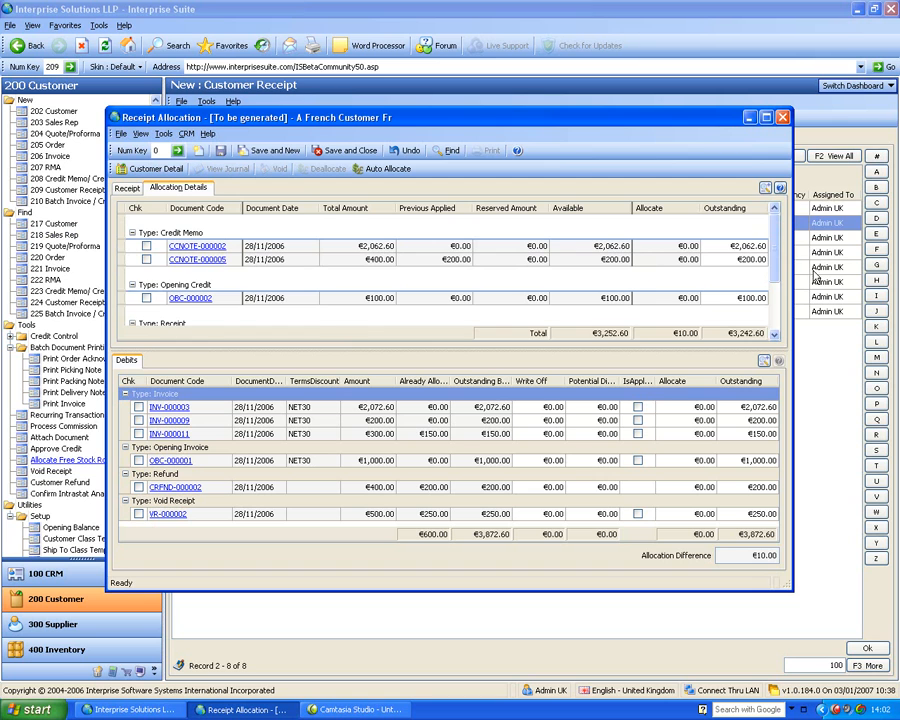
click(776, 272)
scroll(776, 272, down, 3)
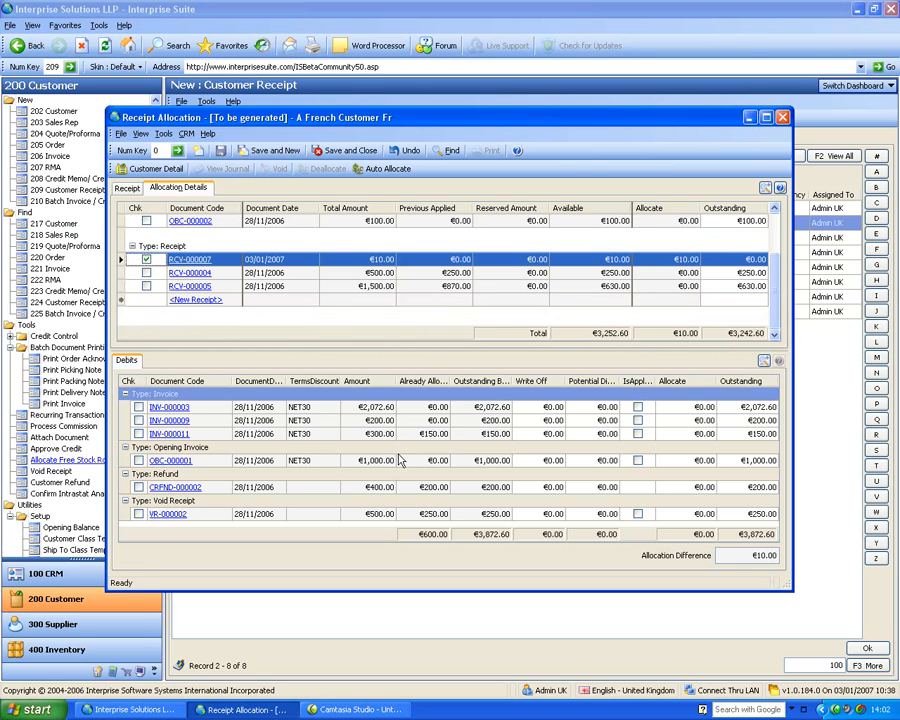
click(139, 407)
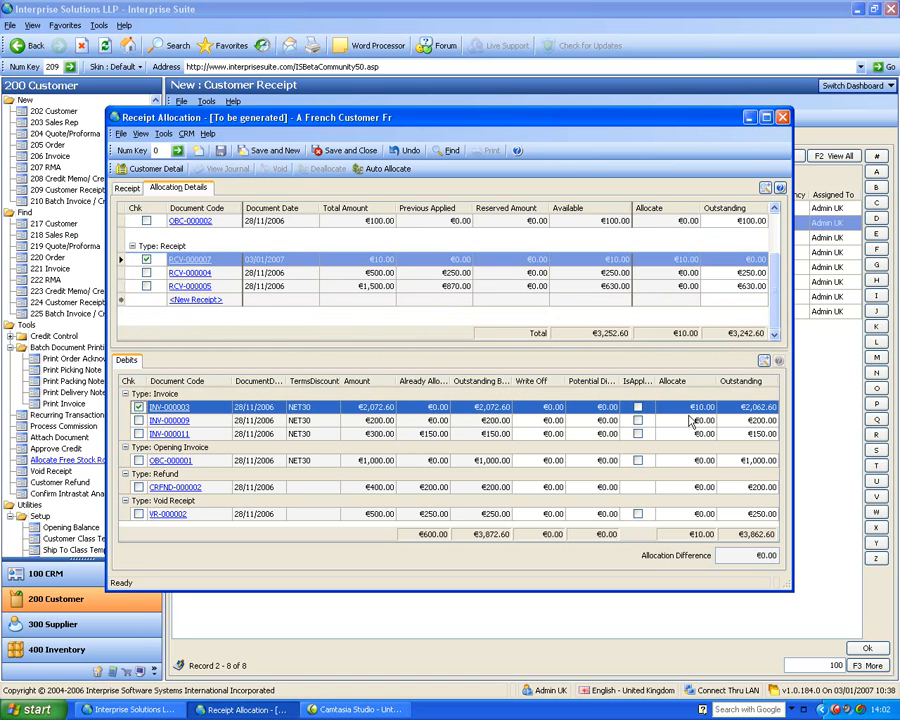
click(745, 408)
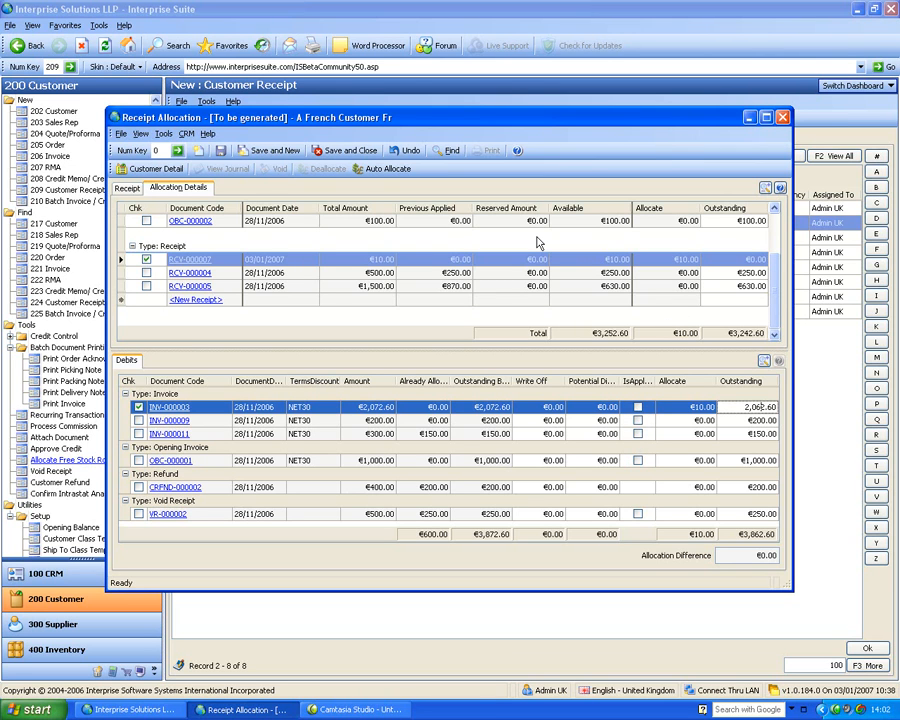
click(345, 150)
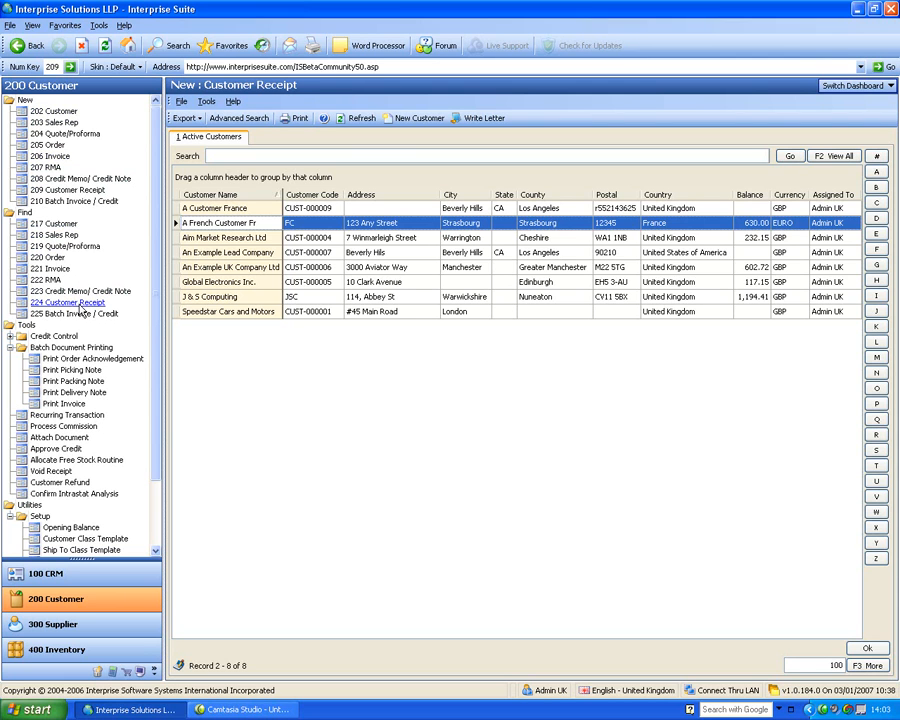
Find the existing sales orders and look through the list of open orders
click(44, 270)
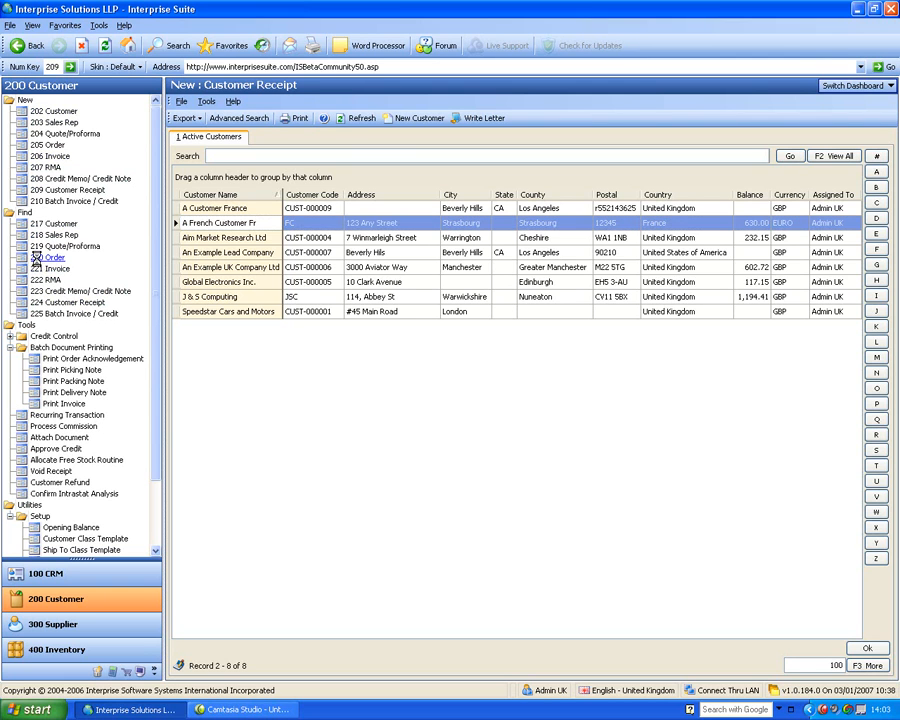
click(46, 257)
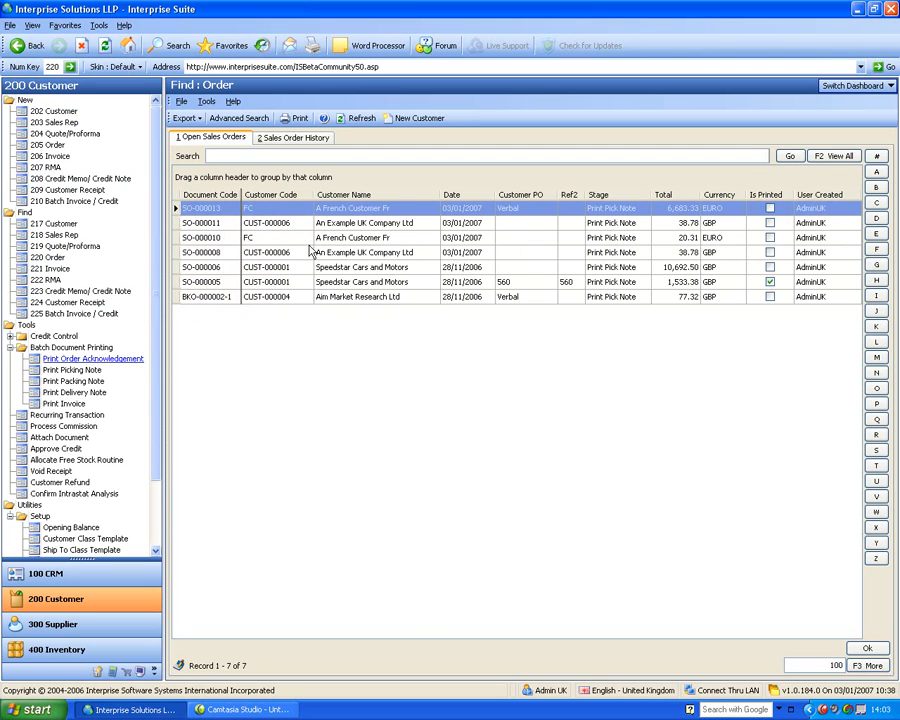
key(Down)
key(Down)
key(Down)
key(Down)
key(Down)
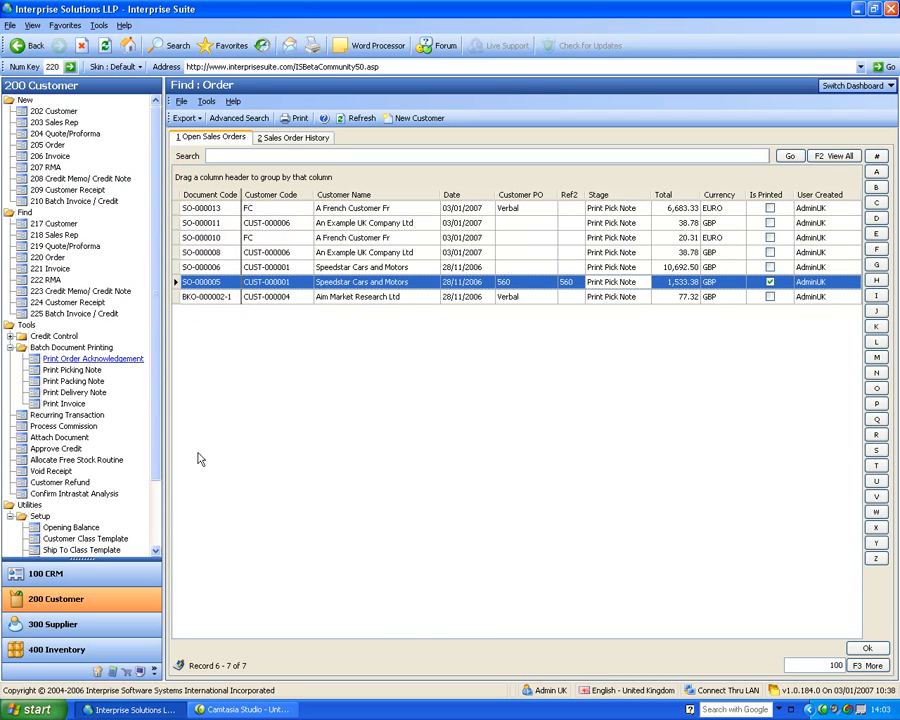
Open the credit control outstanding balances overview, examine its top customers filter, balances and currencies, and close it
click(9, 347)
click(9, 337)
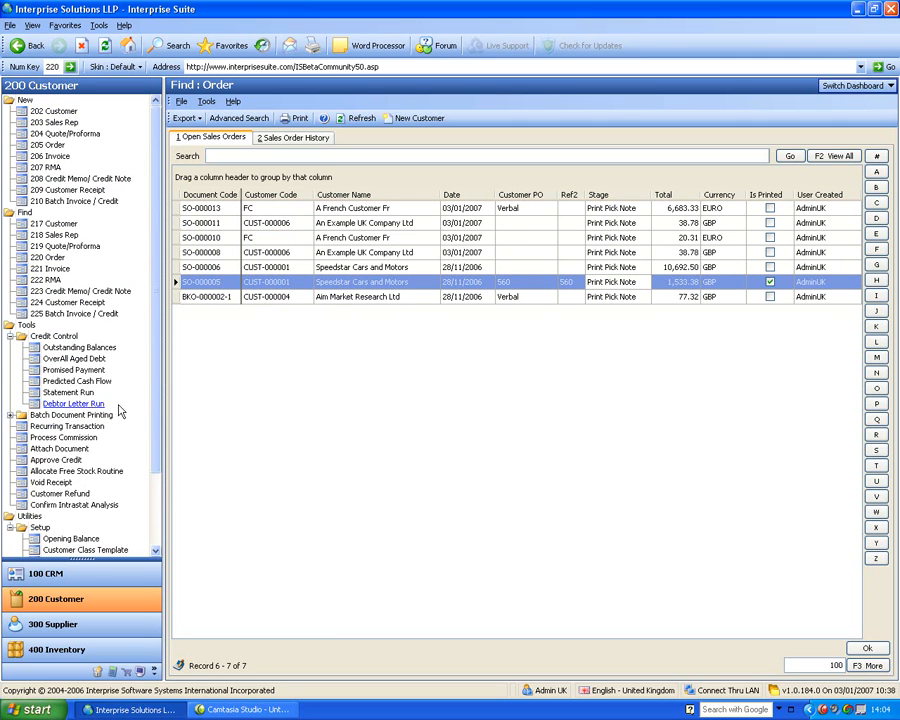
click(92, 348)
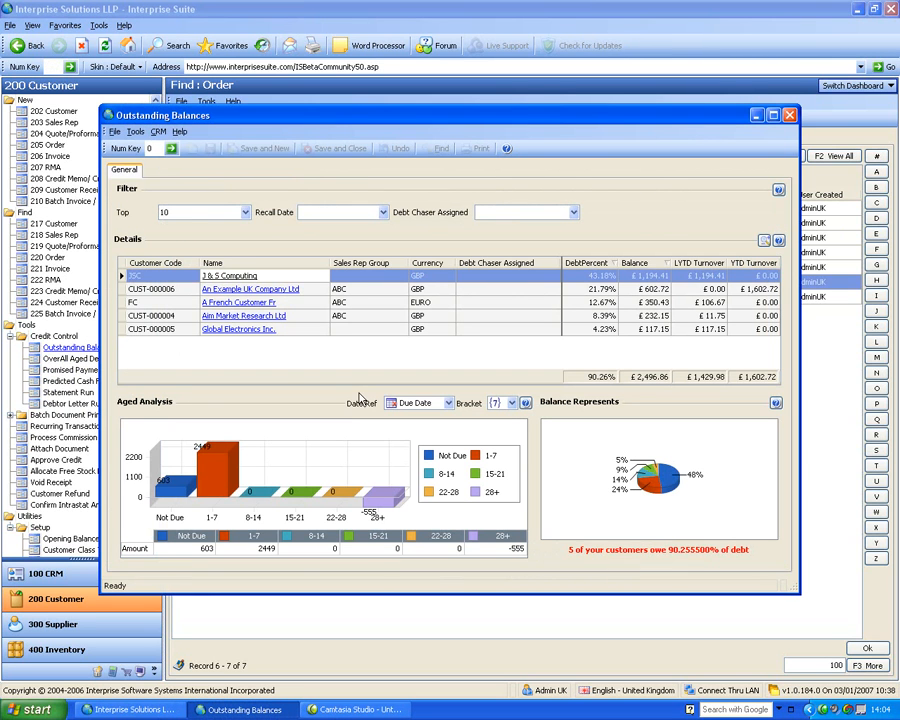
click(190, 212)
click(214, 228)
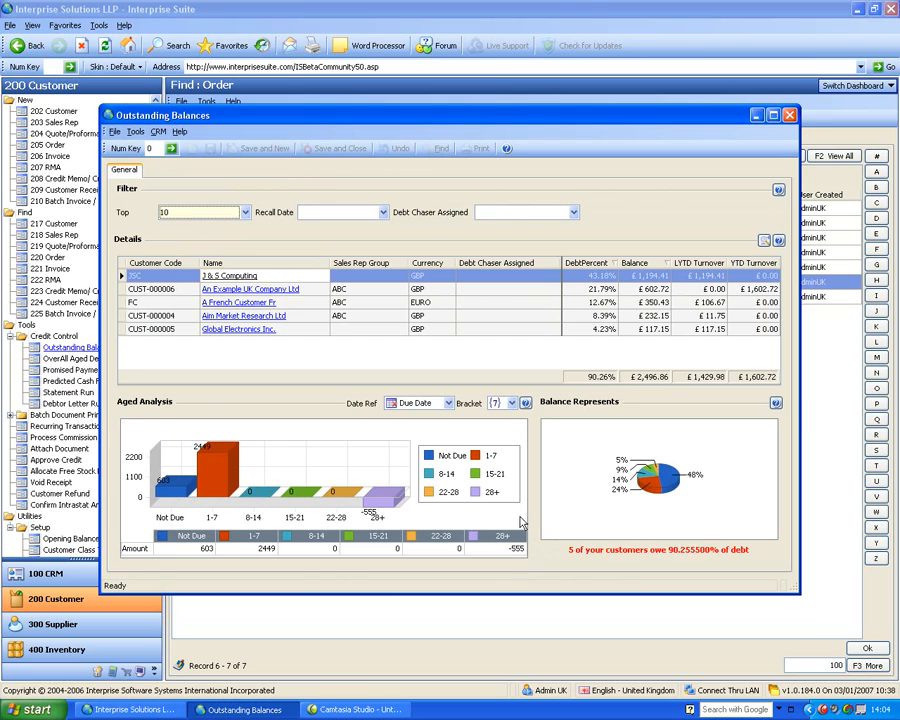
click(657, 279)
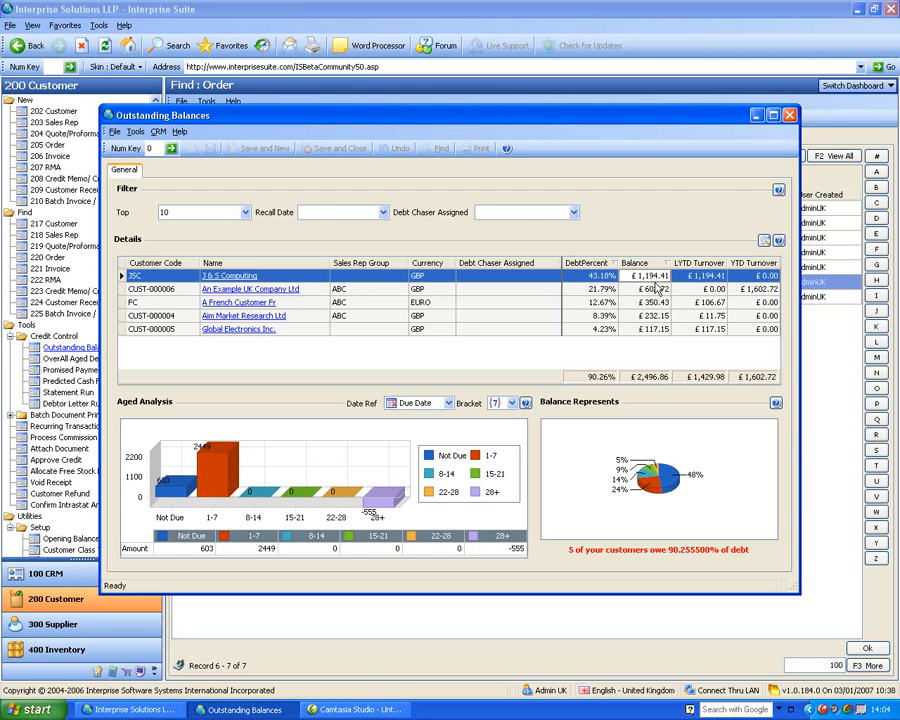
click(436, 303)
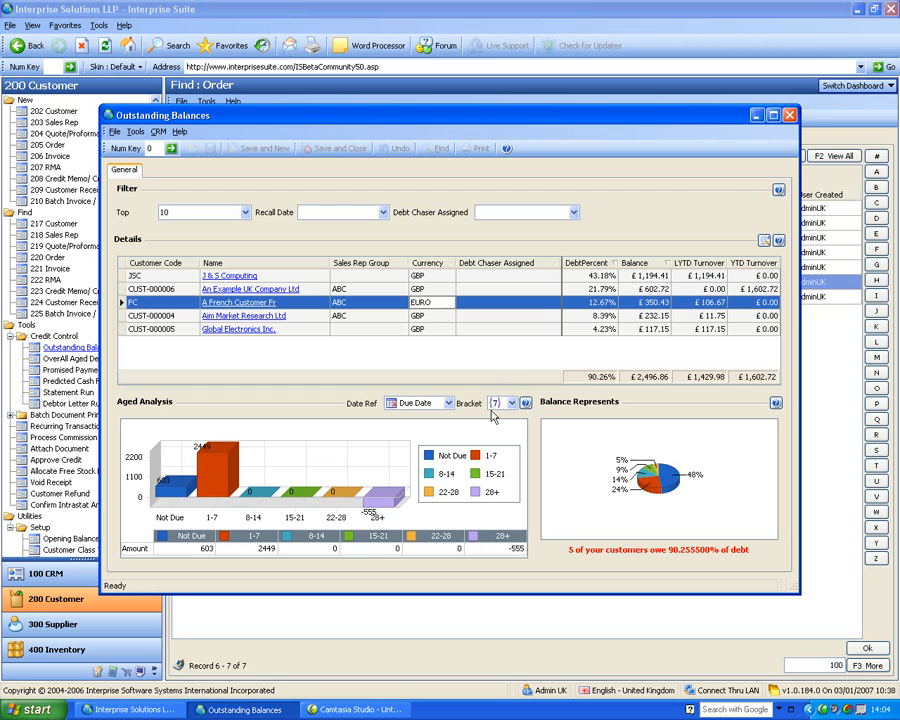
click(258, 290)
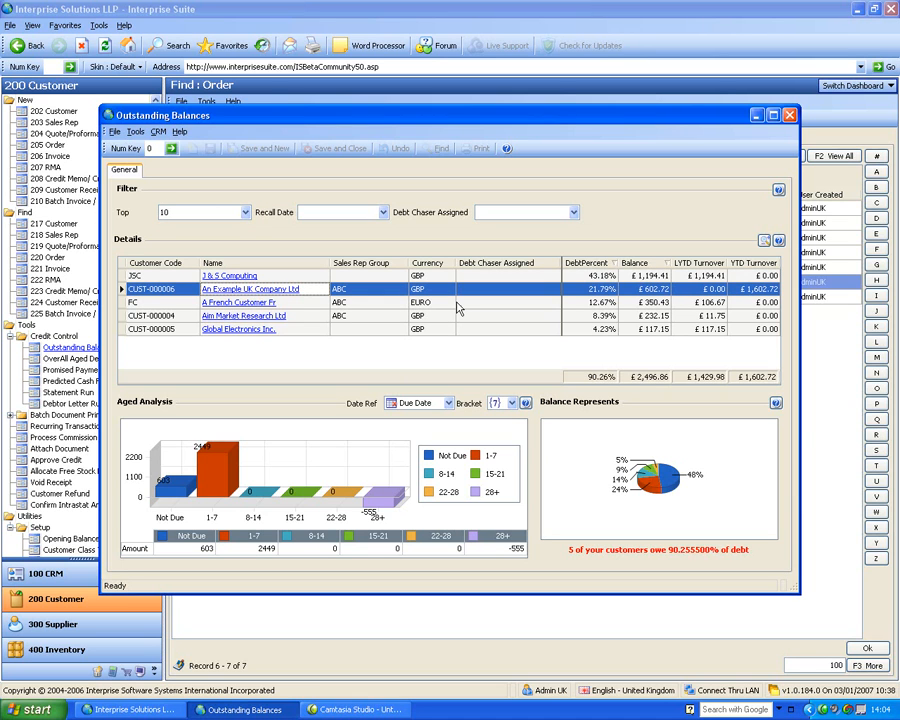
click(789, 116)
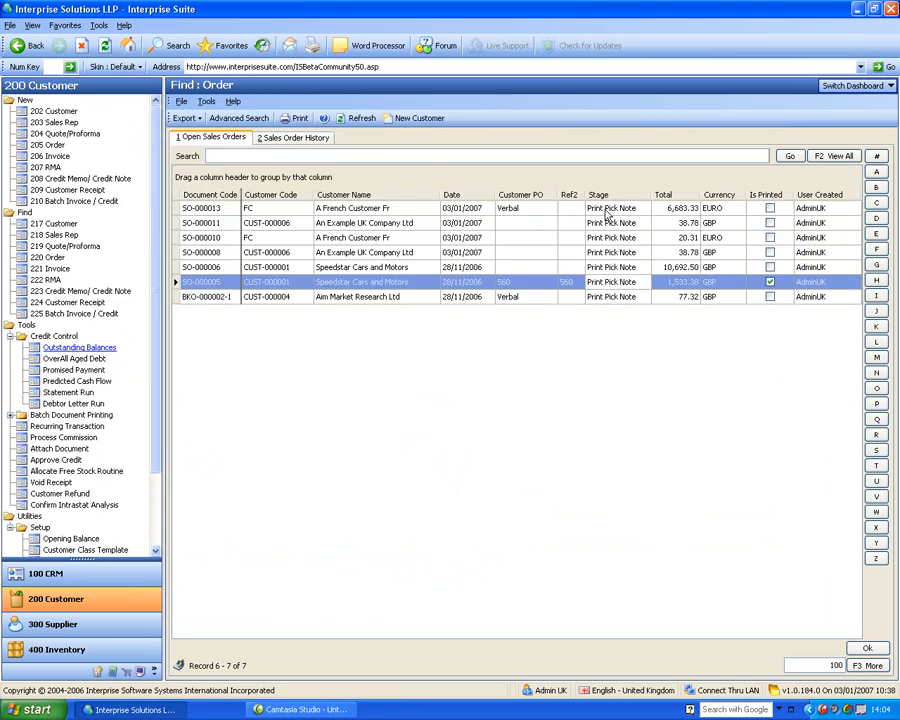
Open the overall aged debt report and examine its date reference options, bracket options and customer detail rows
click(60, 356)
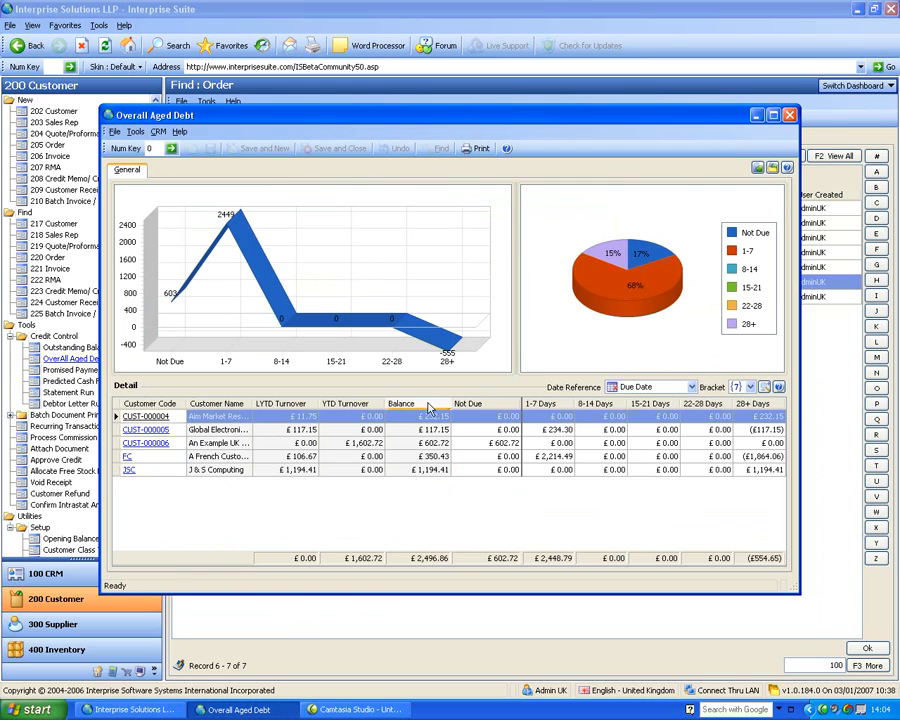
click(689, 388)
click(692, 387)
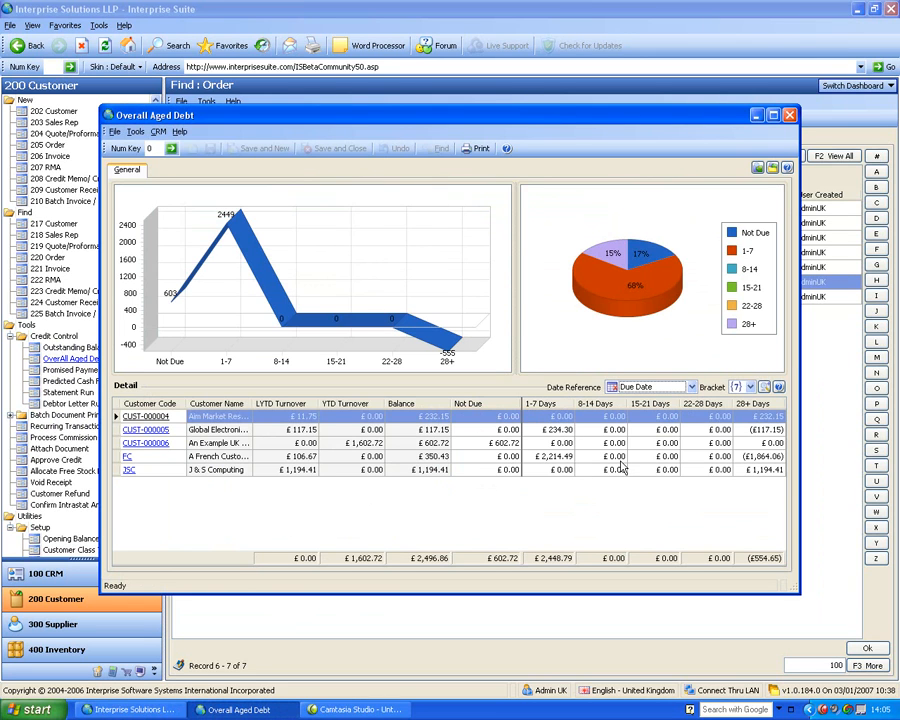
click(750, 389)
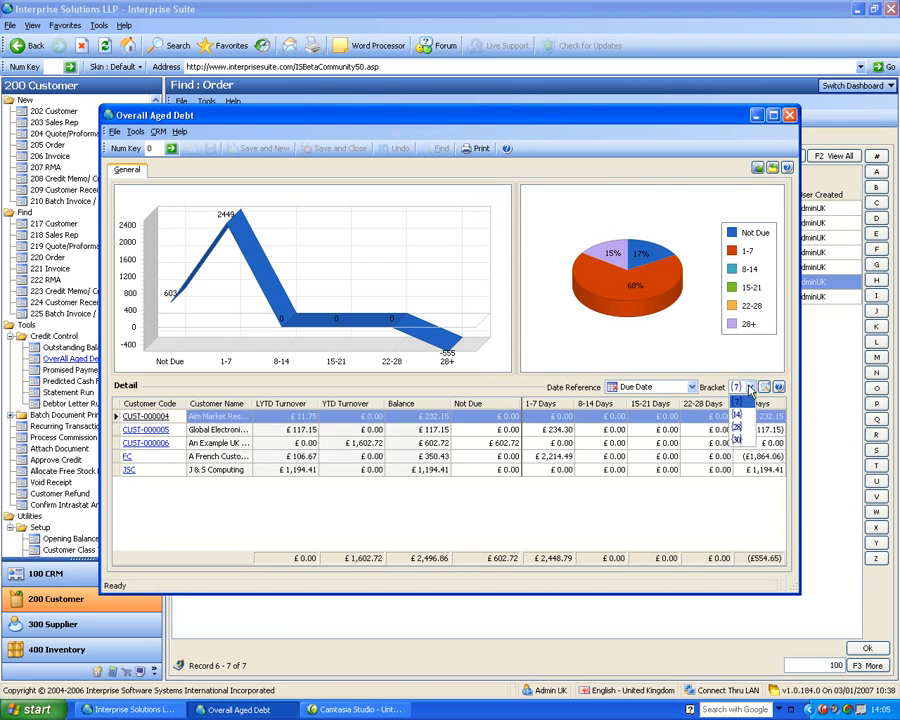
click(714, 385)
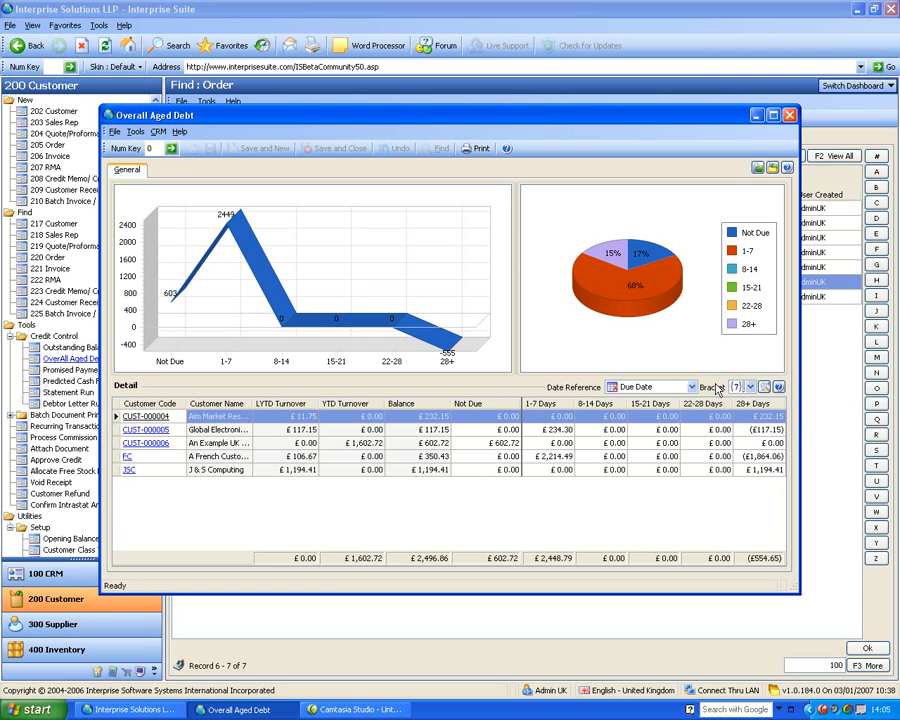
click(345, 429)
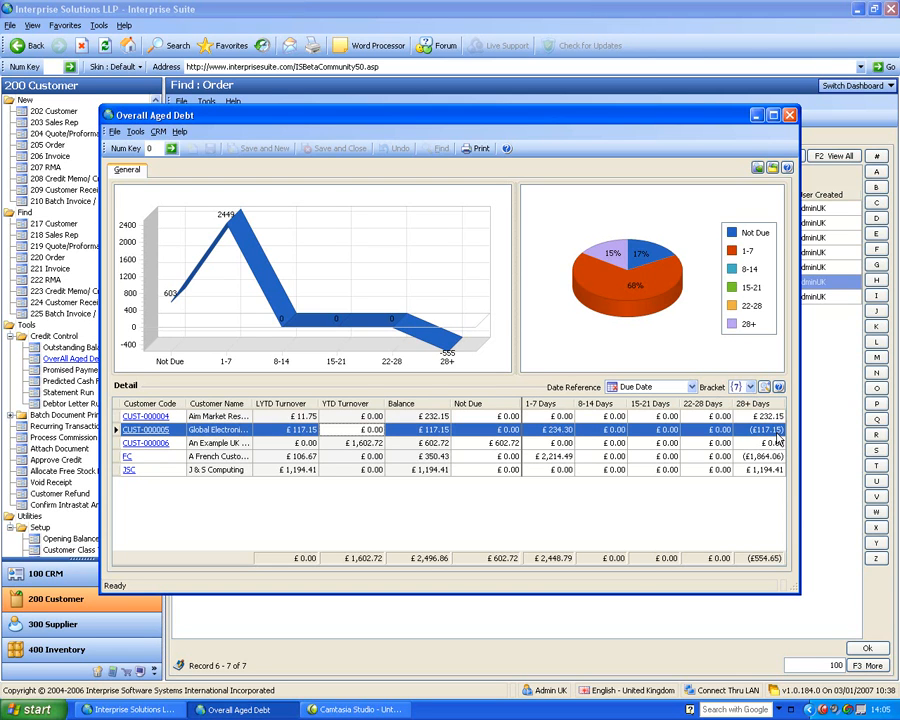
Set the aged debt report's date reference to Document Date and its bracket to 28 days
click(691, 387)
click(686, 416)
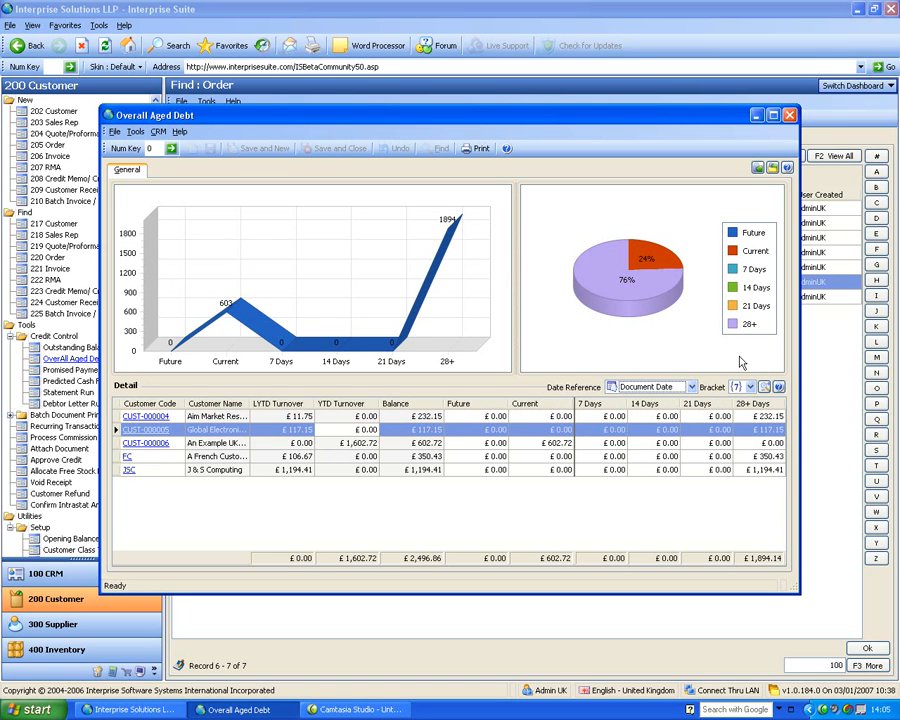
click(750, 387)
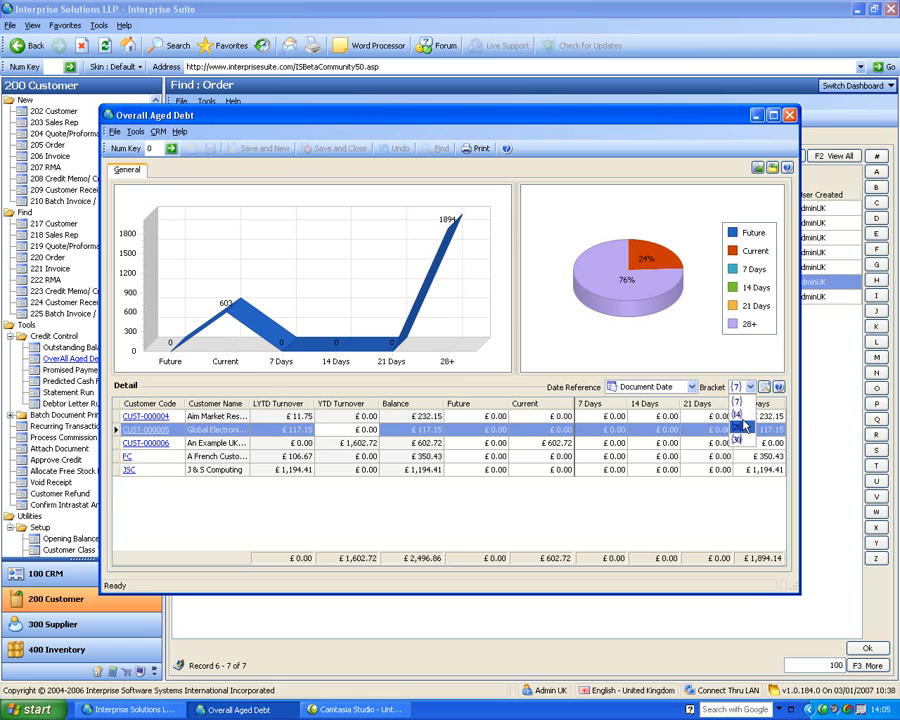
click(741, 428)
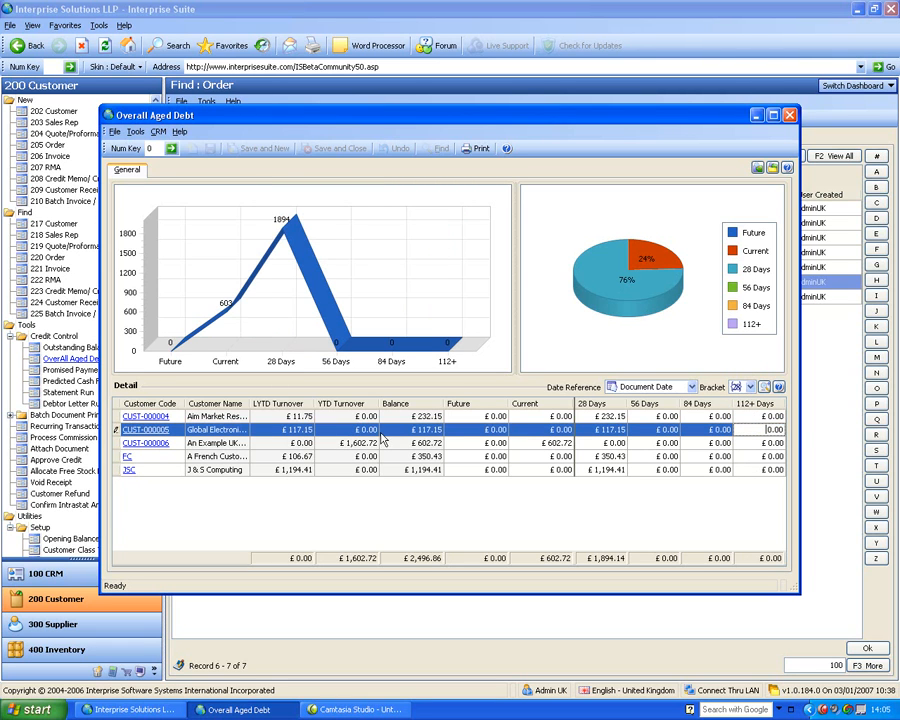
Open the record of An Example UK Company Ltd from the aged debt report and sort the report's customers by 28 Days debt, largest first
click(172, 443)
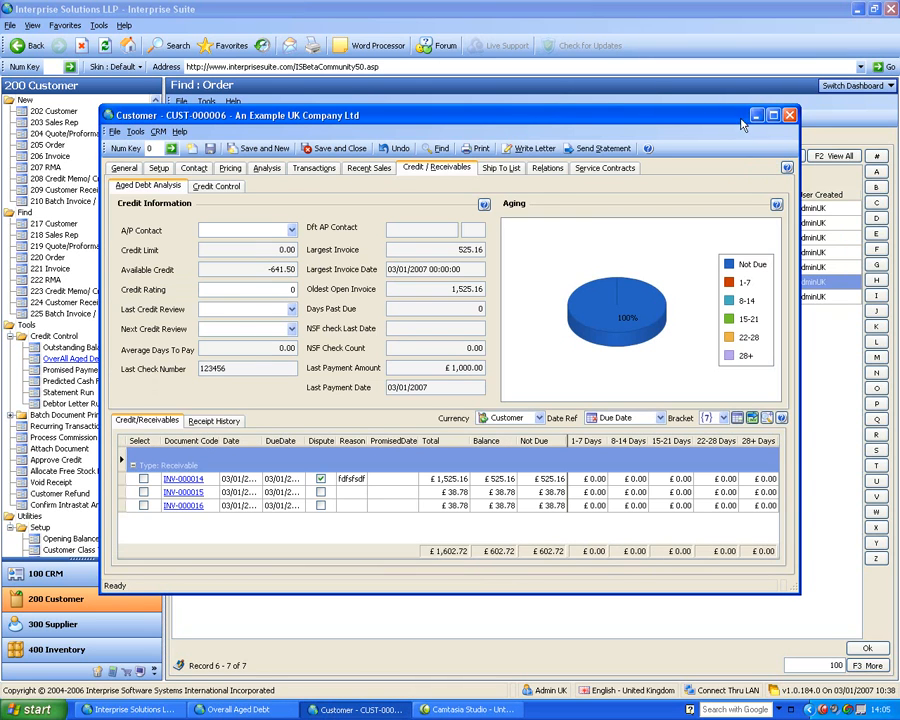
drag(738, 121, 697, 534)
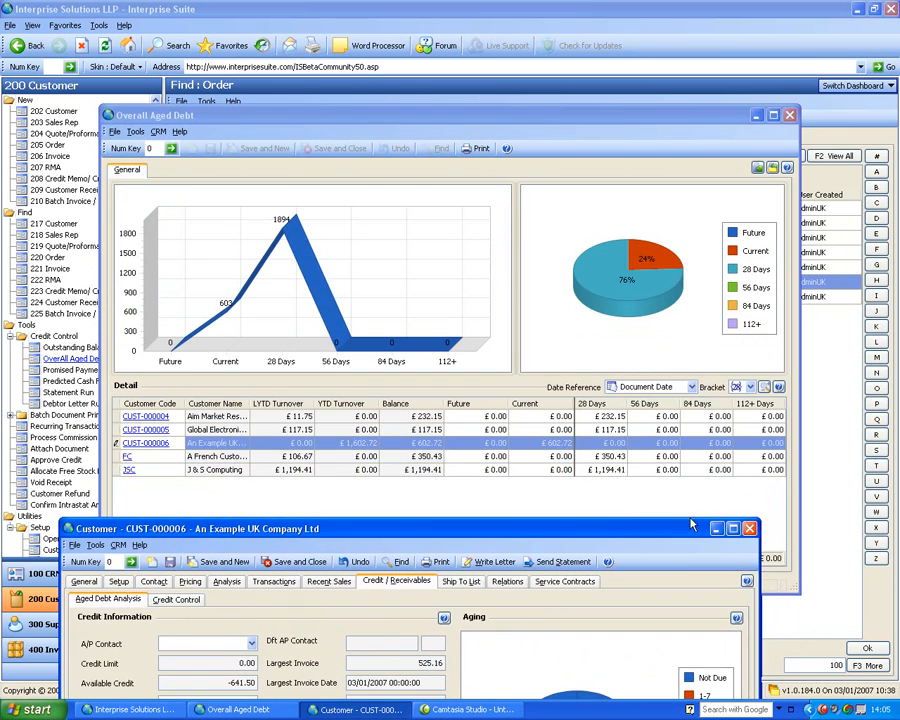
click(606, 405)
click(606, 405)
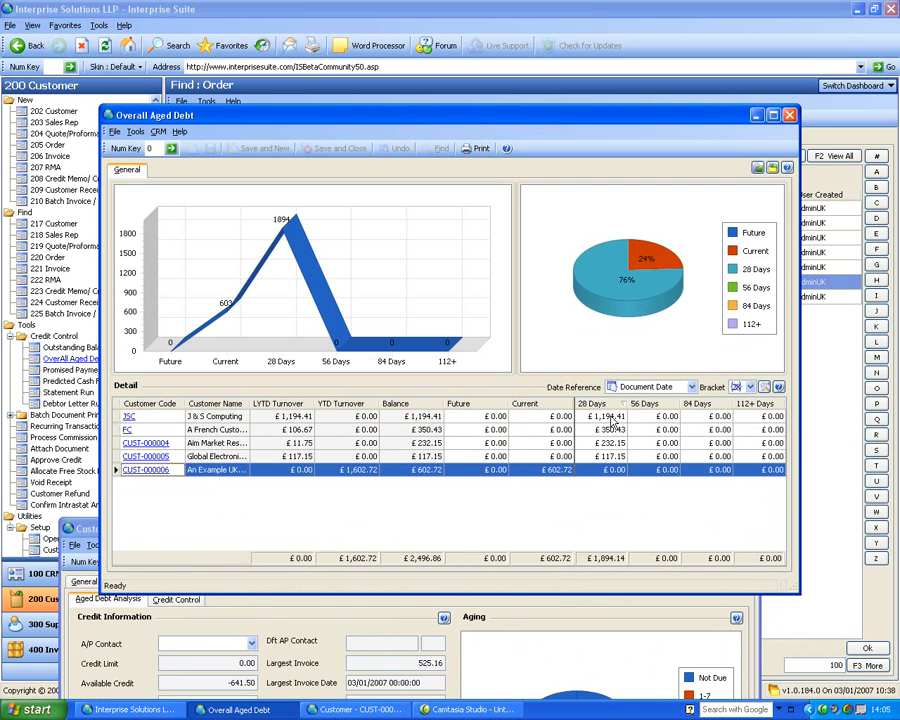
Examine the credit and receivables details in the open customer record, and close the record and the aged debt report
click(316, 622)
drag(346, 528, 431, 136)
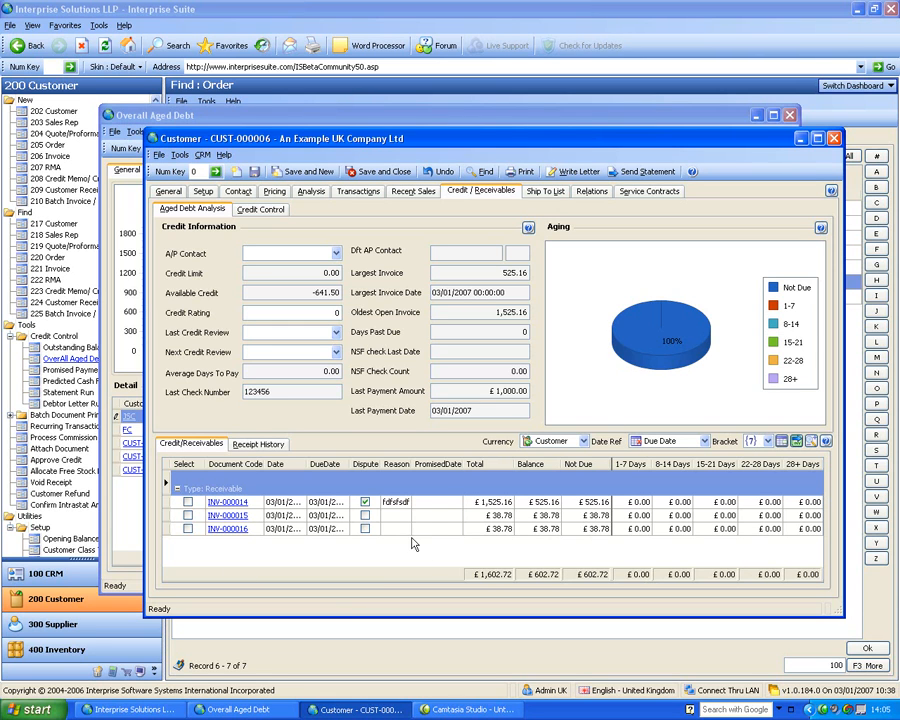
click(834, 139)
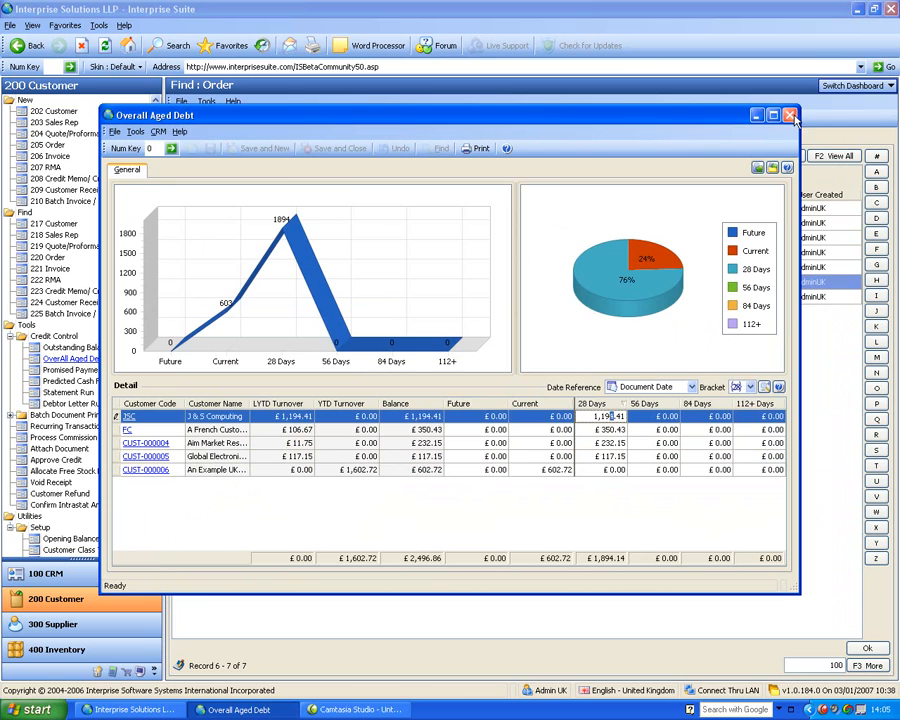
click(790, 116)
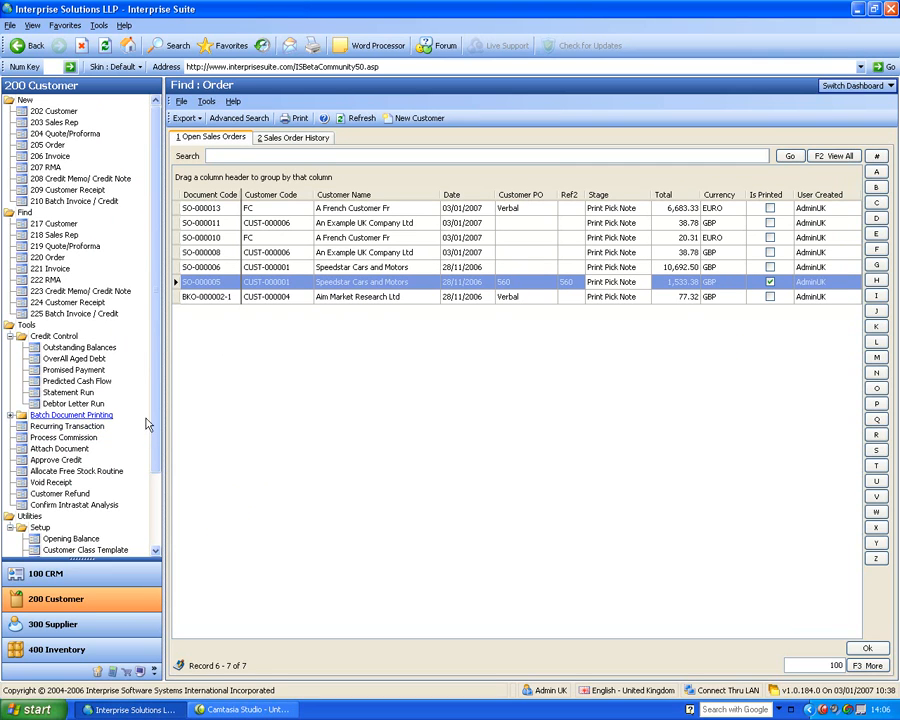
Open the predicted cash flow report, examine its daily and cumulative charts and full invoice details, and close it
click(80, 385)
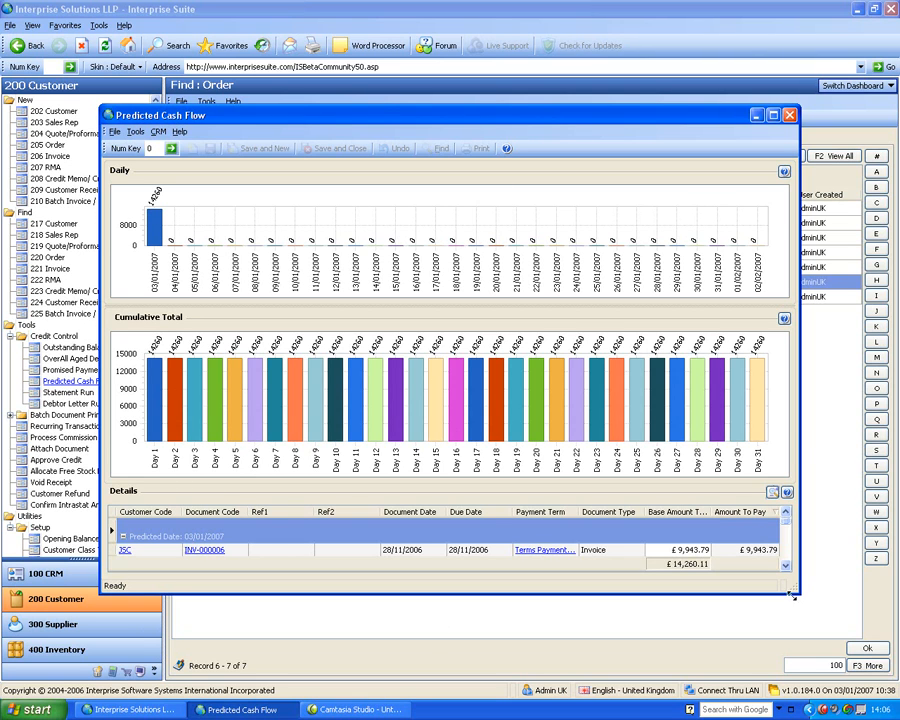
click(772, 493)
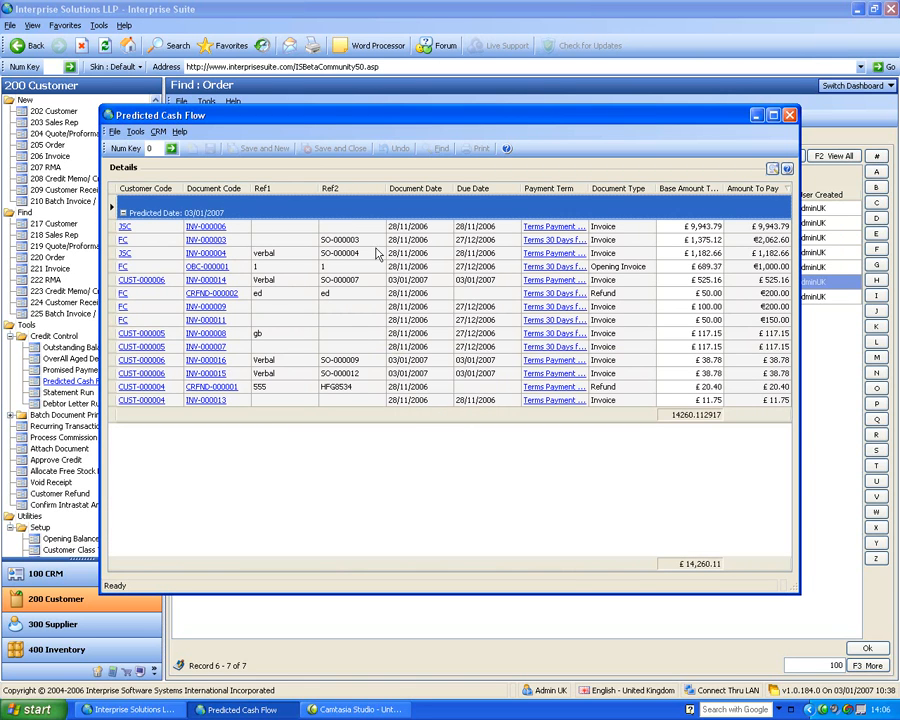
click(772, 170)
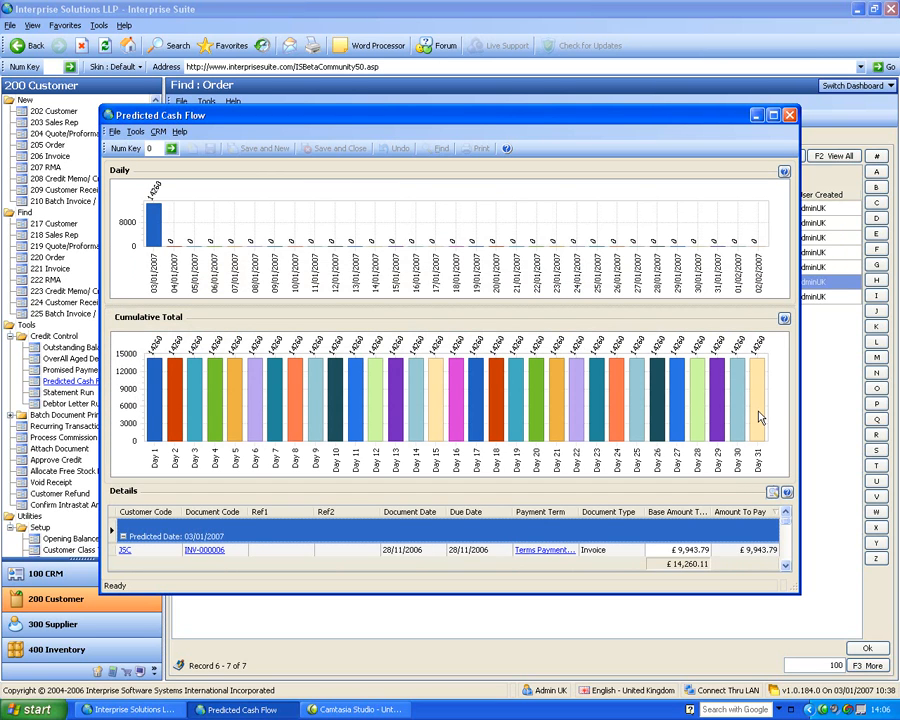
click(790, 116)
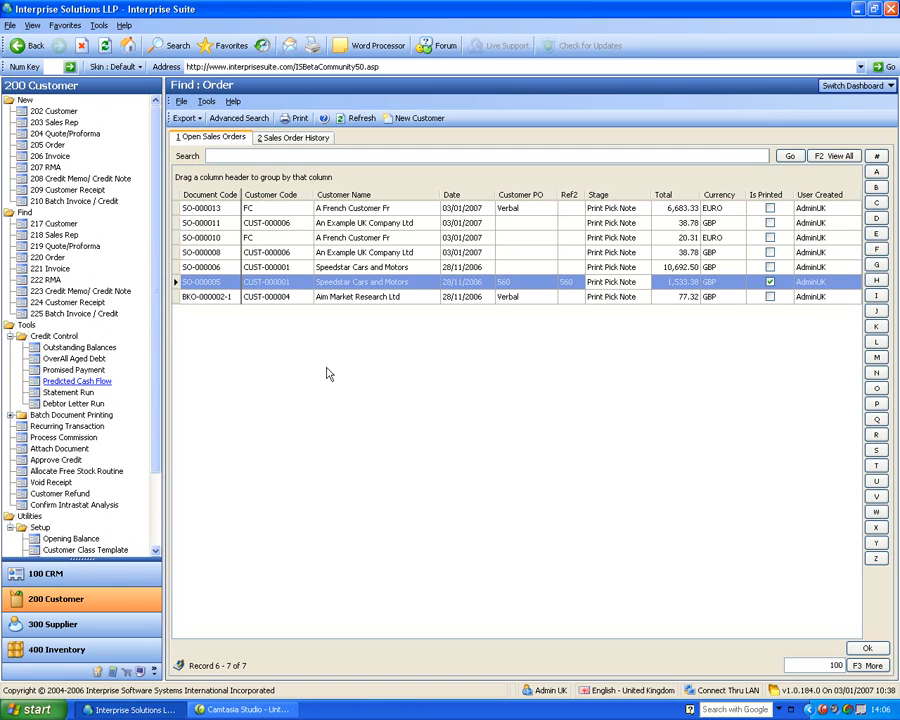
Start a statement run for all customers and select J & S Computing, A French Customer Fr and Aim Market Research as recipients
click(70, 395)
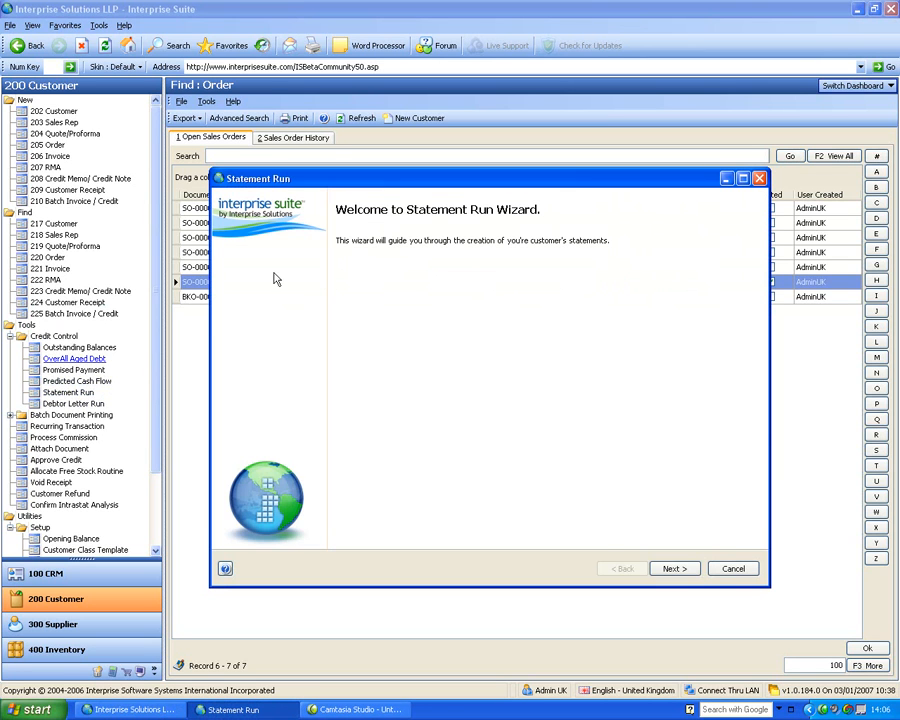
click(688, 570)
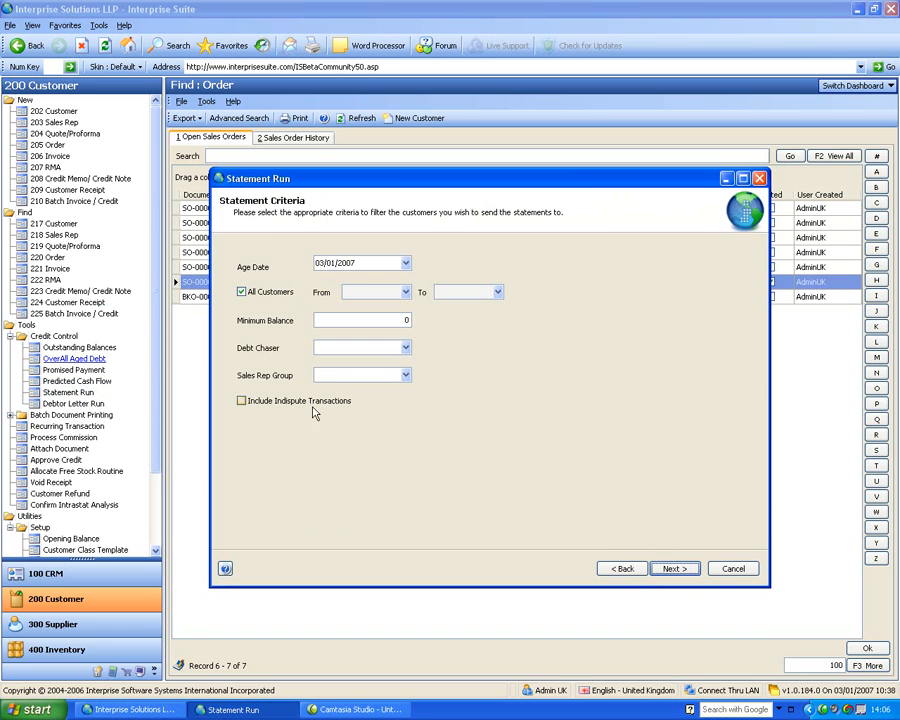
click(670, 570)
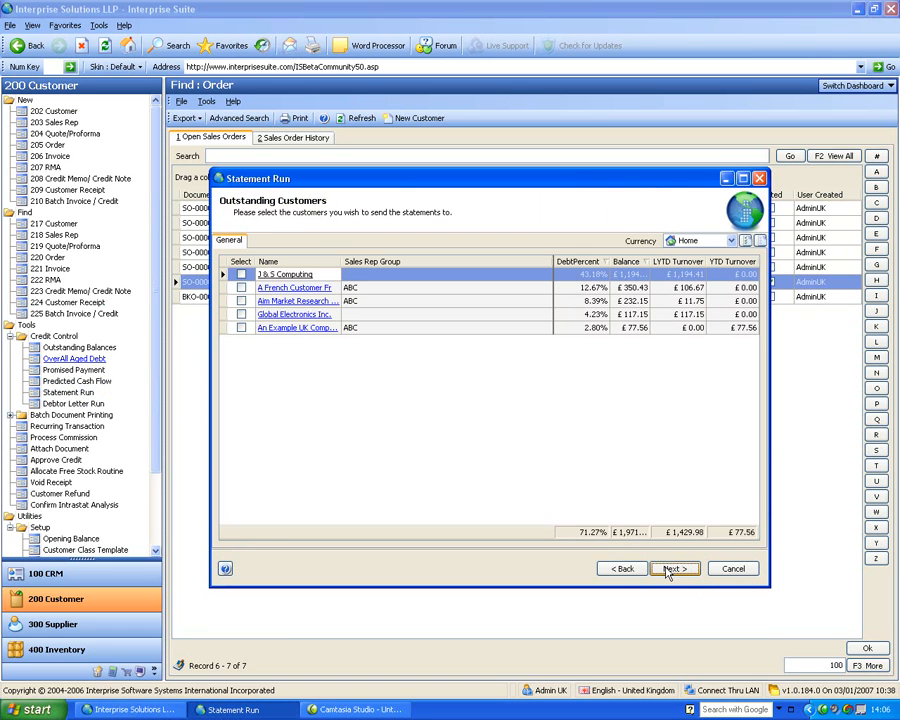
click(241, 274)
click(241, 287)
click(241, 300)
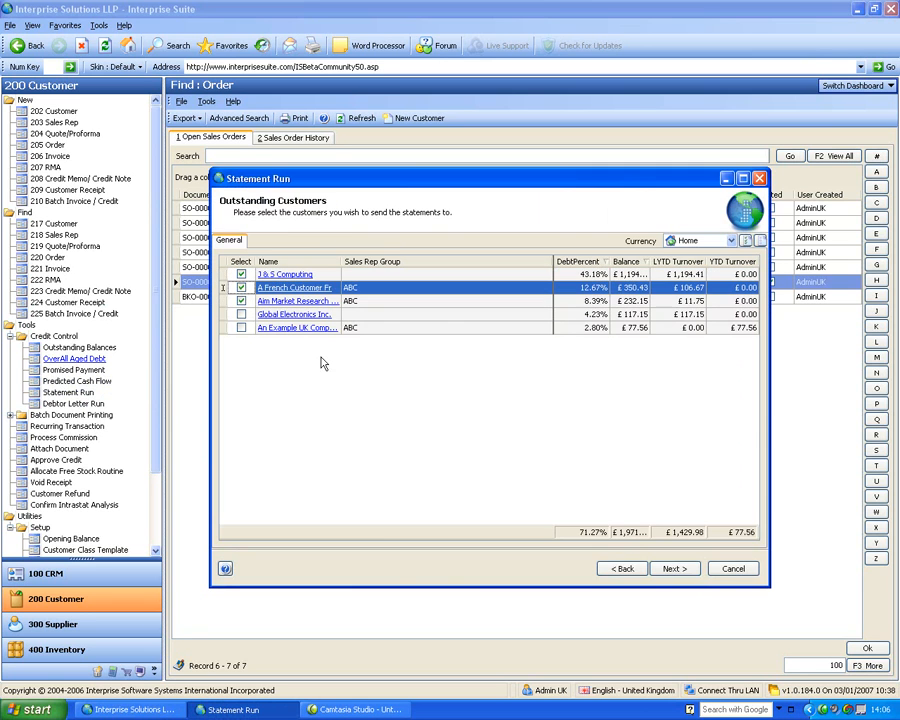
Finish the statement run and close the Statement of Account print options without printing
click(690, 570)
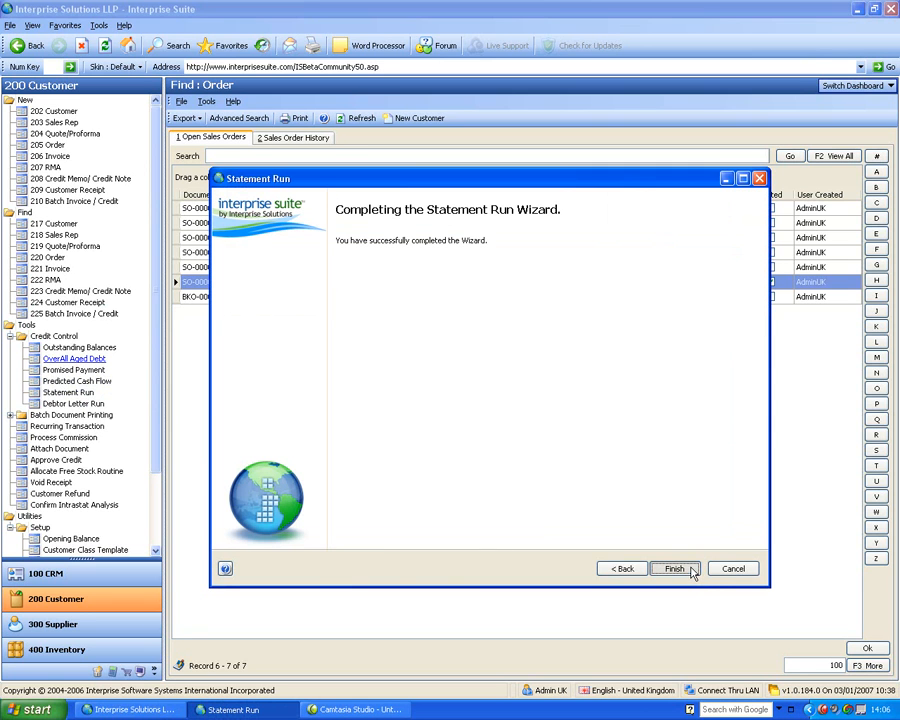
click(674, 569)
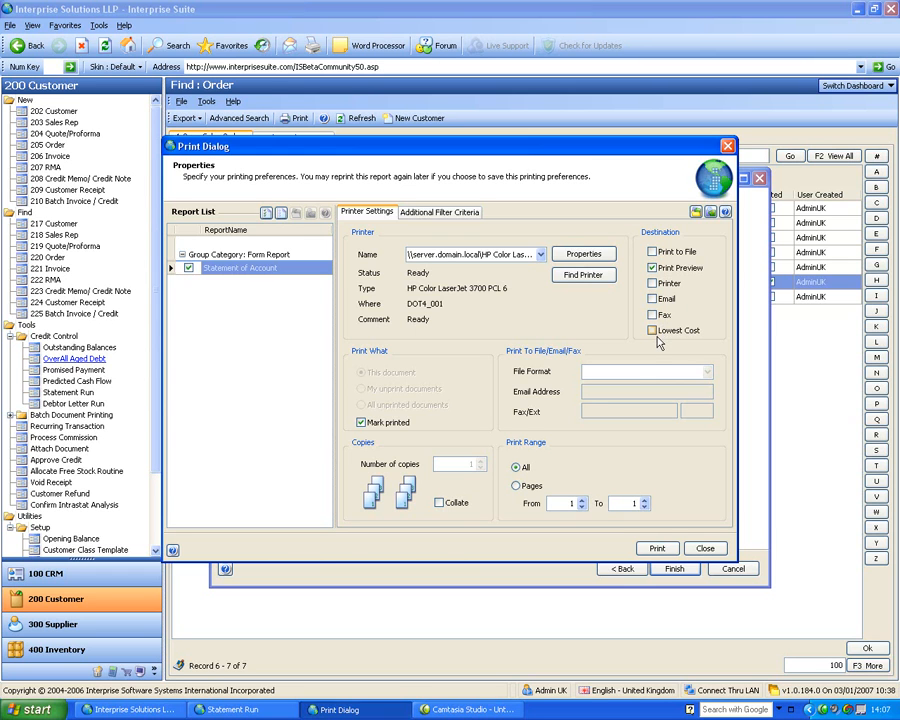
click(705, 548)
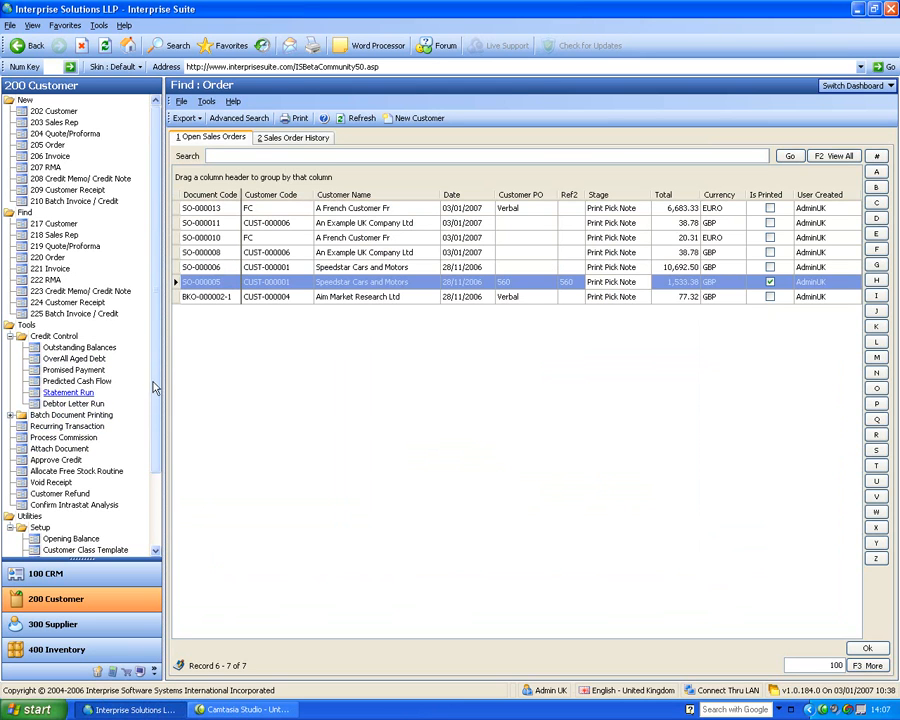
Open the debtor letter setup, examine the 30 Days Overdue letter's details and the letter list, and close it
scroll(155, 387, down, 3)
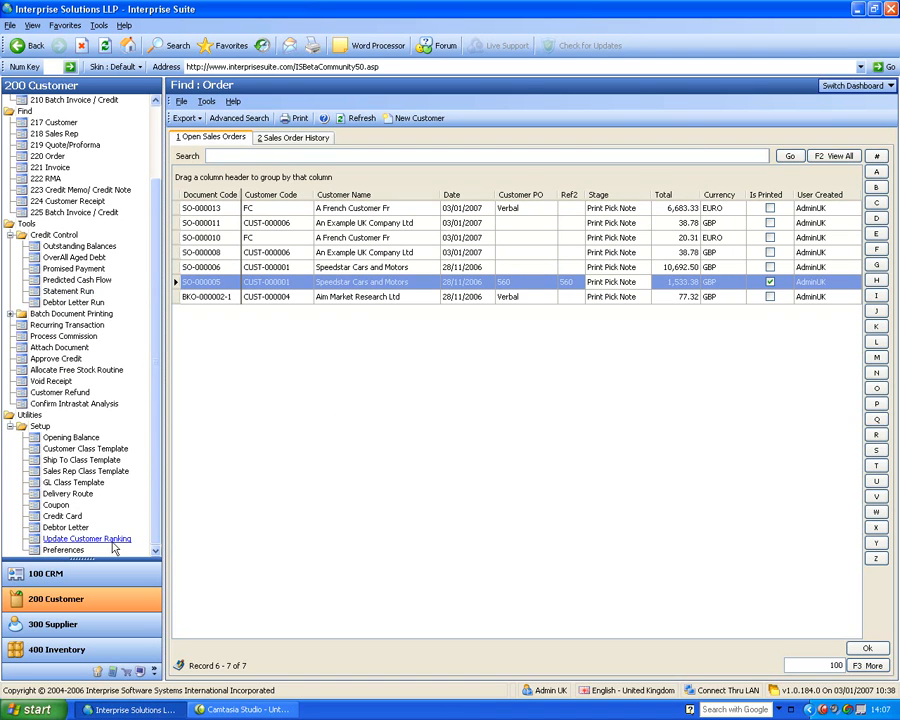
click(65, 527)
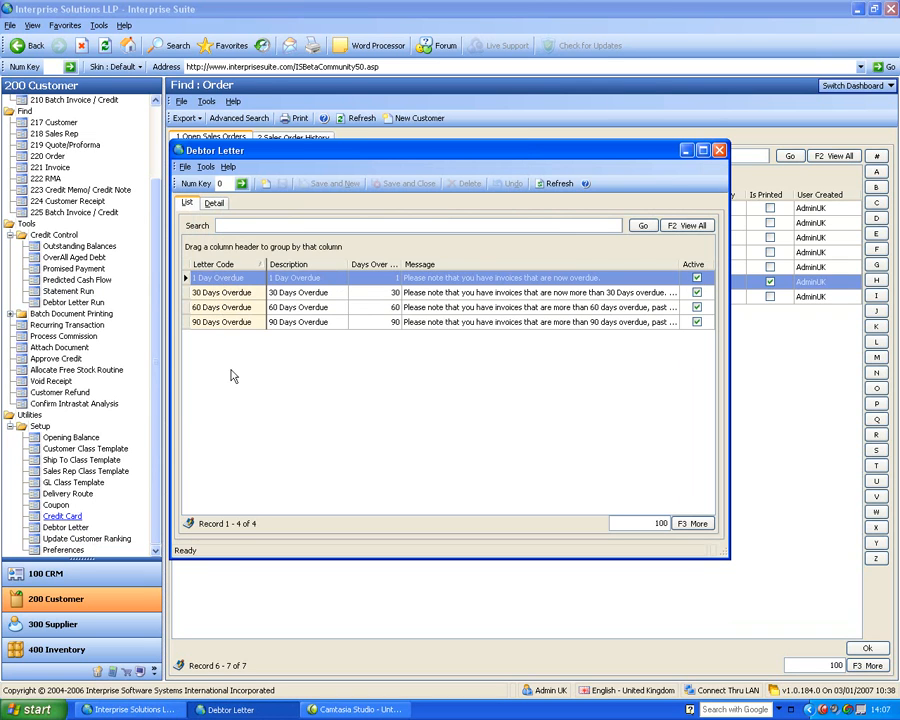
double_click(237, 297)
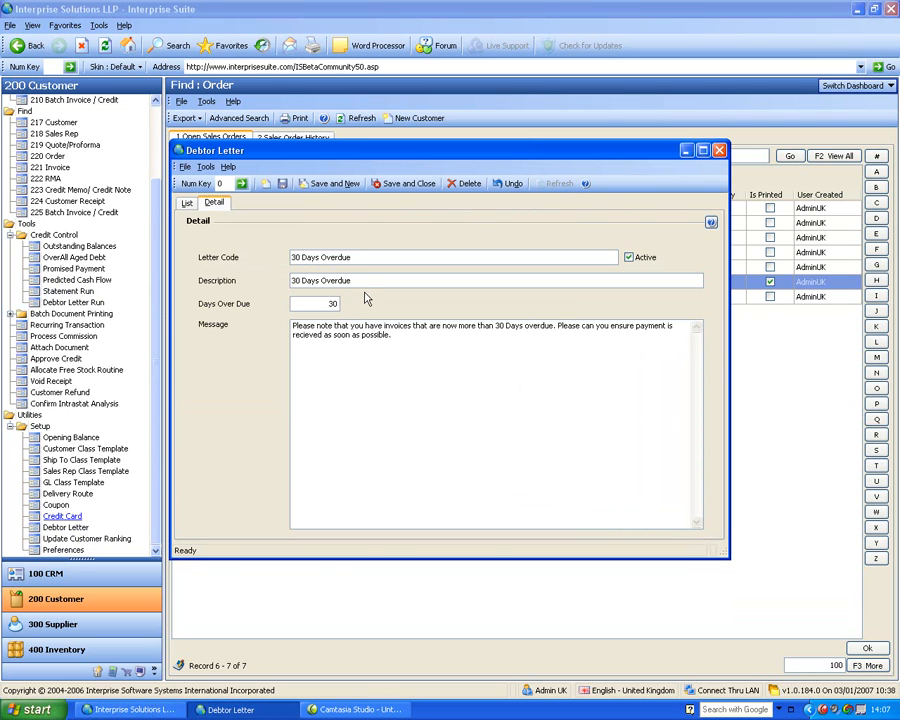
click(187, 203)
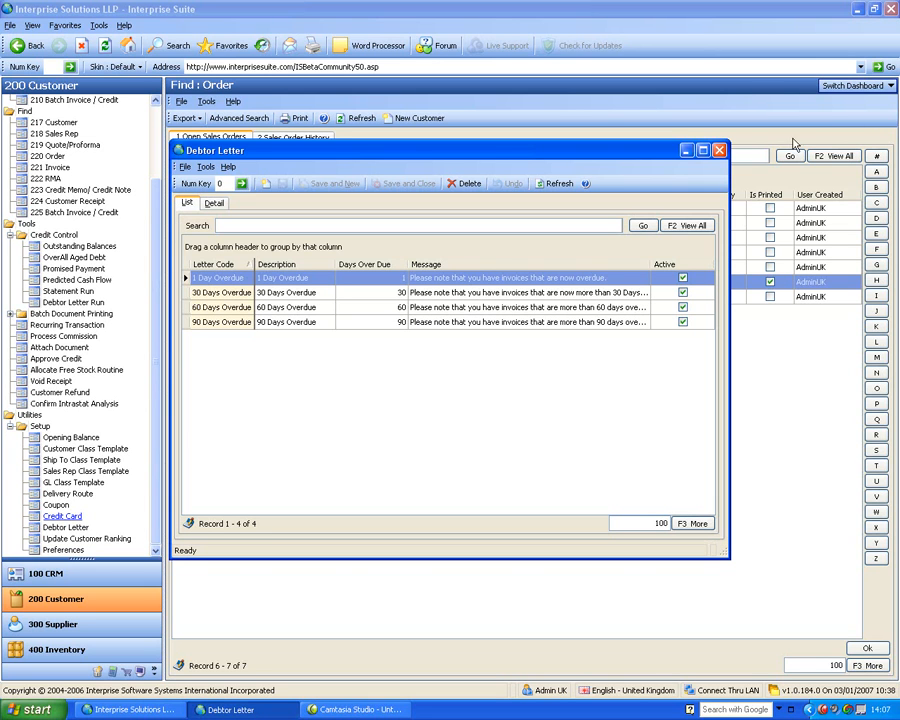
click(719, 151)
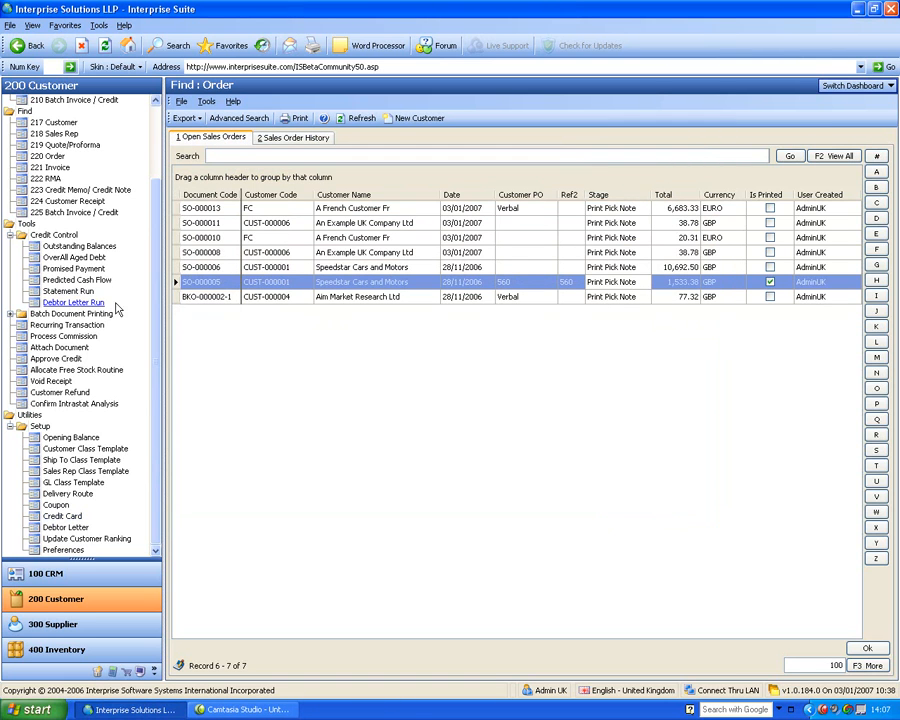
Open the Allocate Free Stock Routine and load the MAIN warehouse's order lines, searching by Line Item Due Date
click(9, 235)
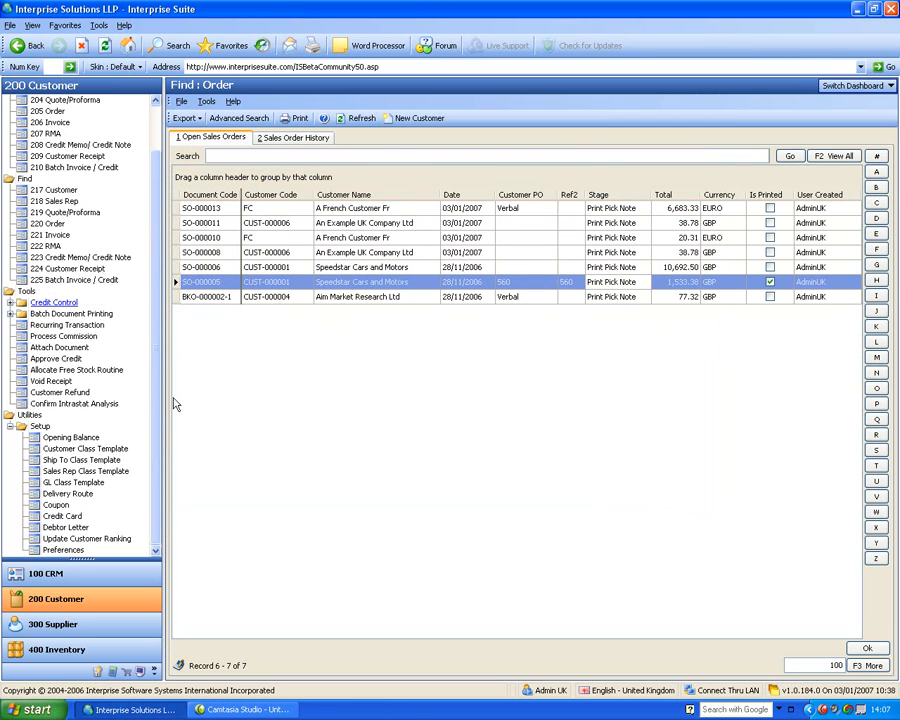
click(68, 368)
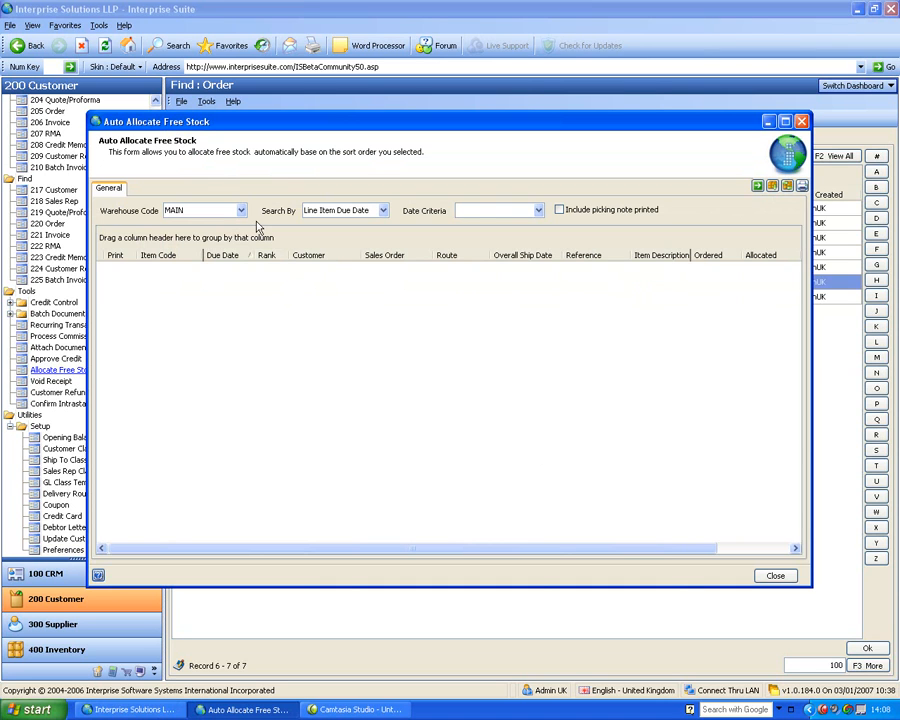
click(382, 210)
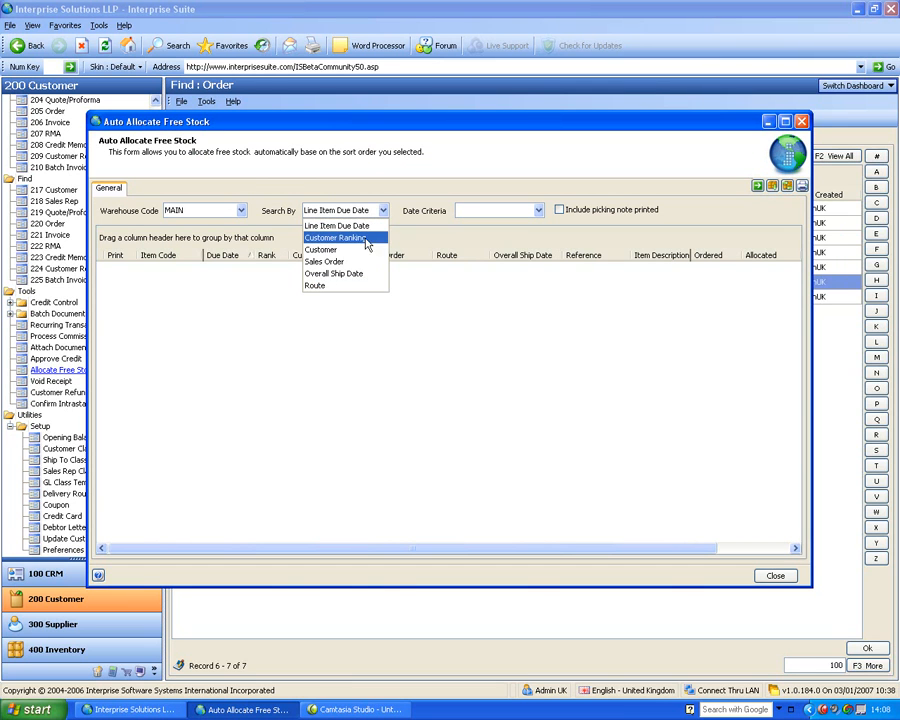
click(324, 225)
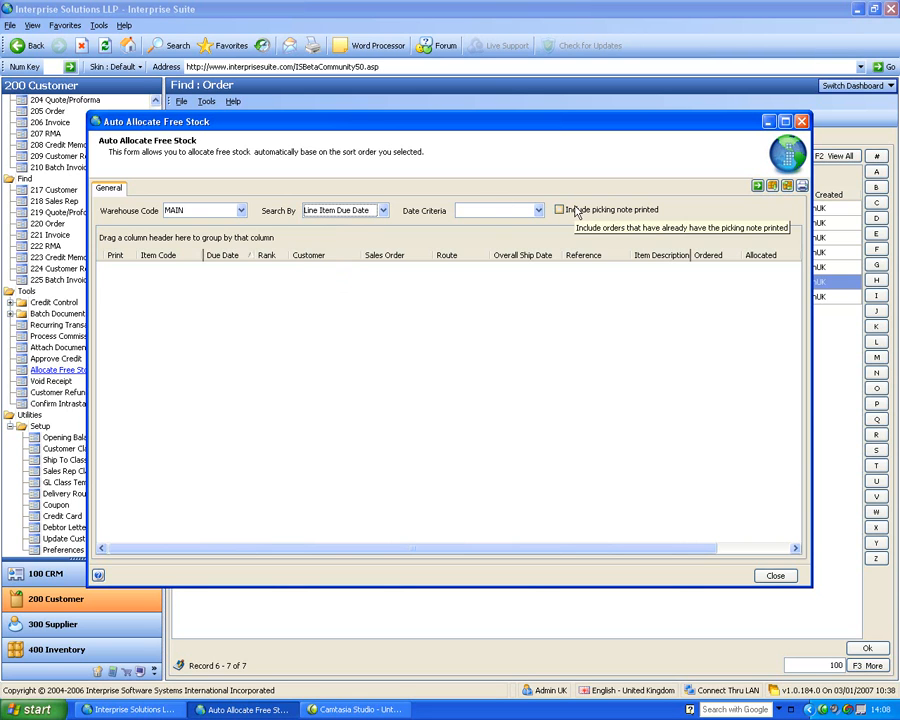
click(757, 188)
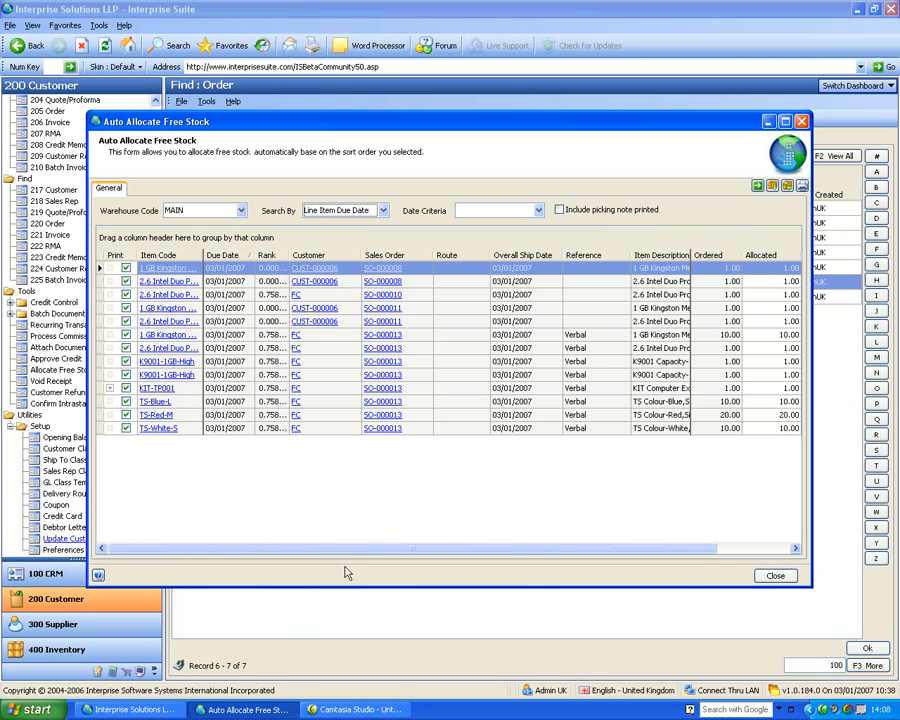
Deallocate the stock from all listed order lines, reallocate it to all of them, and select the TS-Red-M line
click(787, 188)
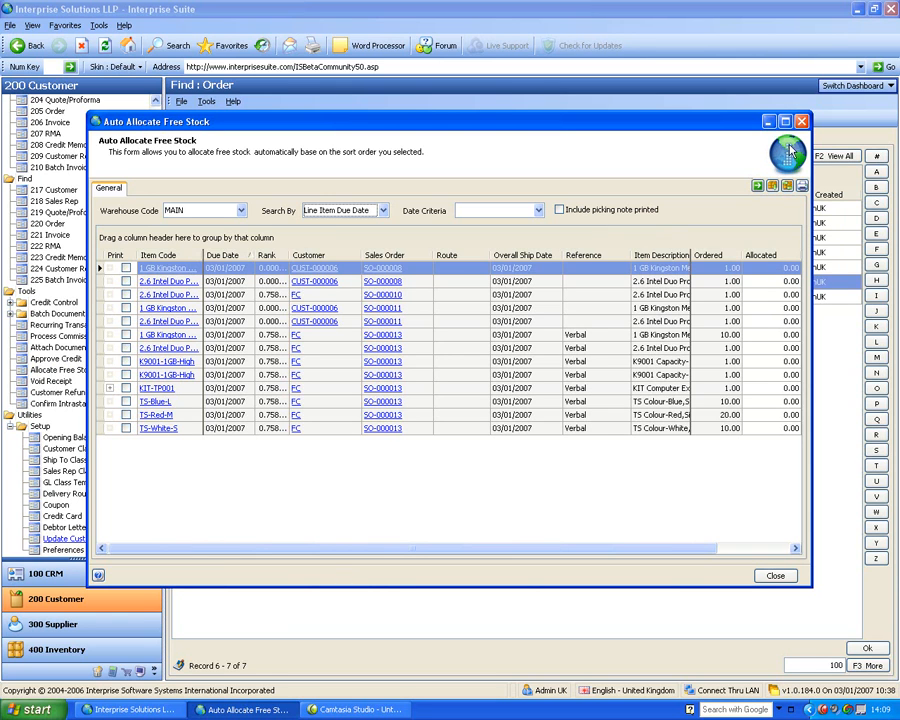
click(773, 186)
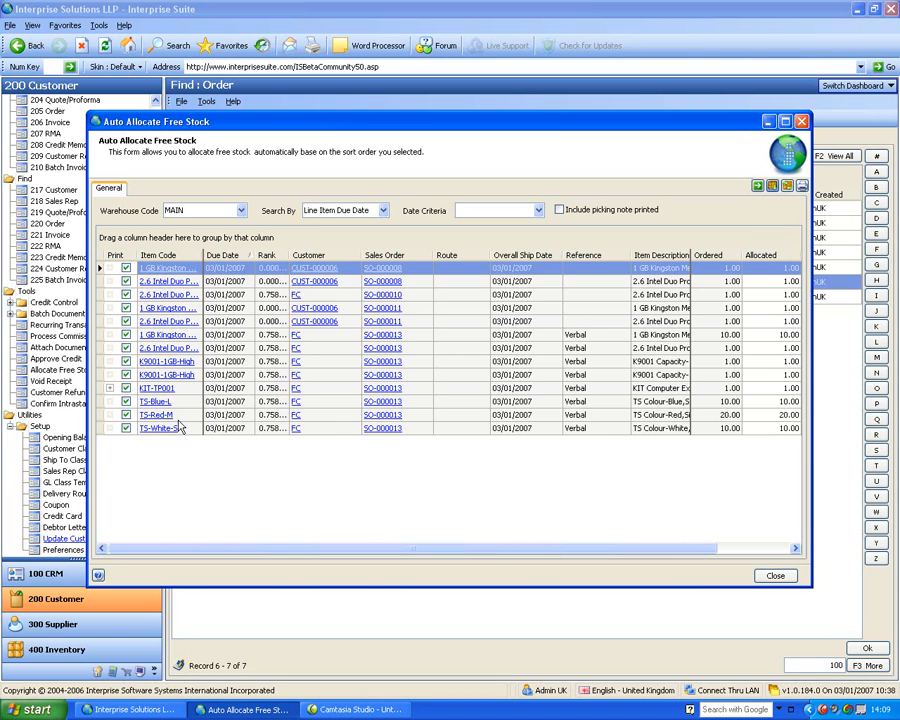
click(108, 415)
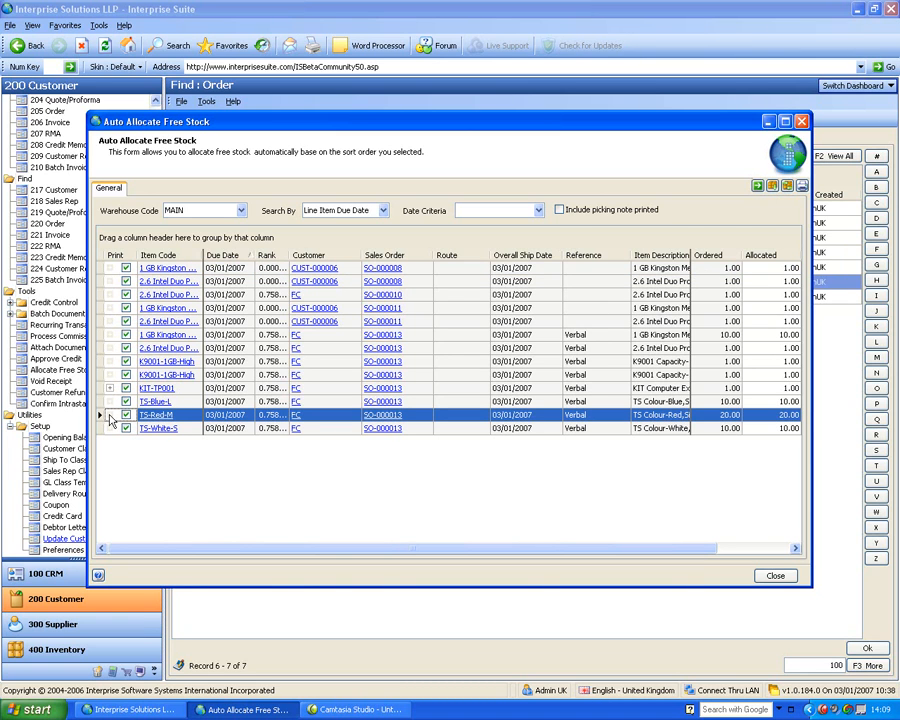
Sort the order lines by item code, move customer FC's 10-unit 1 GB Kingston line to the first position, and close the allocation form
click(160, 256)
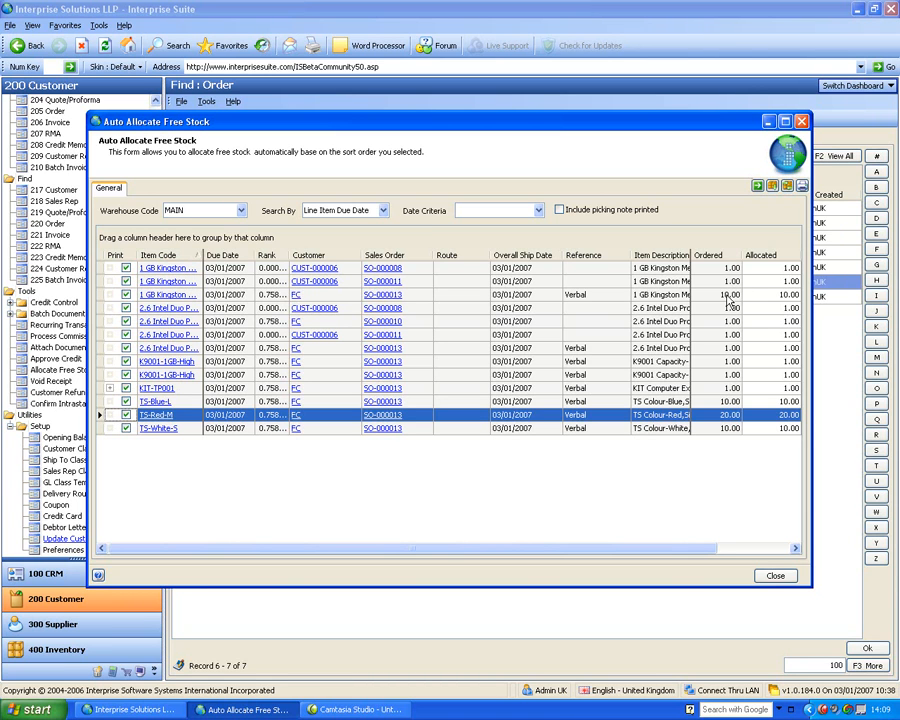
click(726, 295)
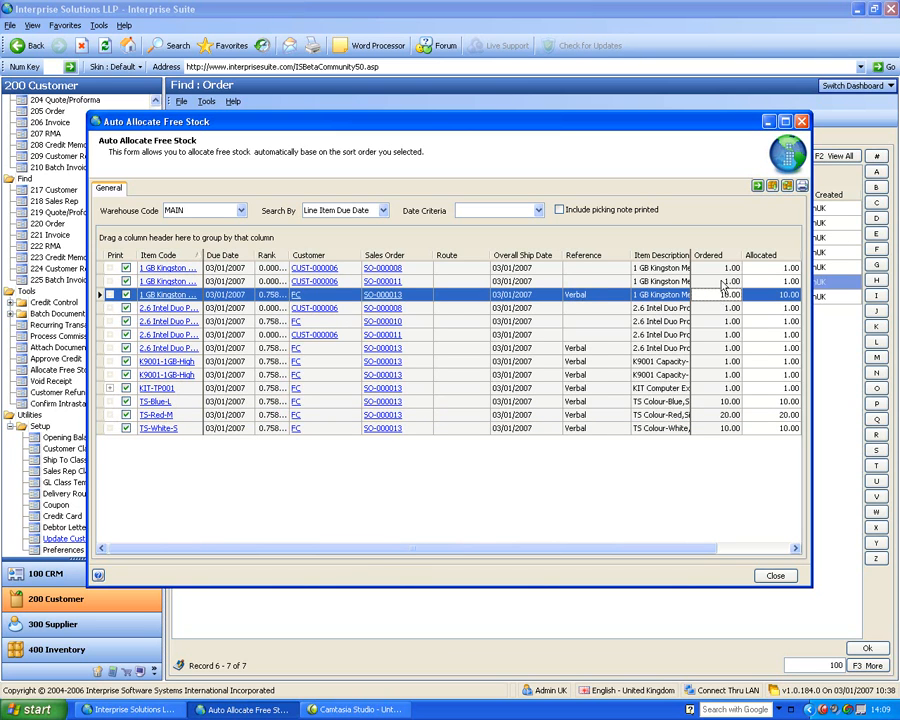
click(122, 294)
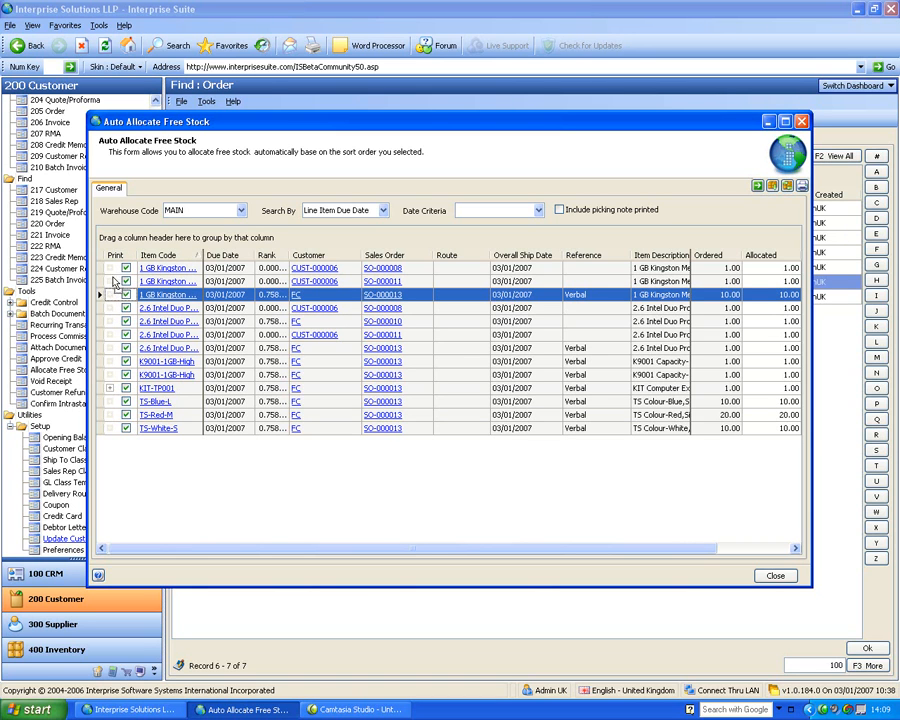
drag(113, 278, 111, 266)
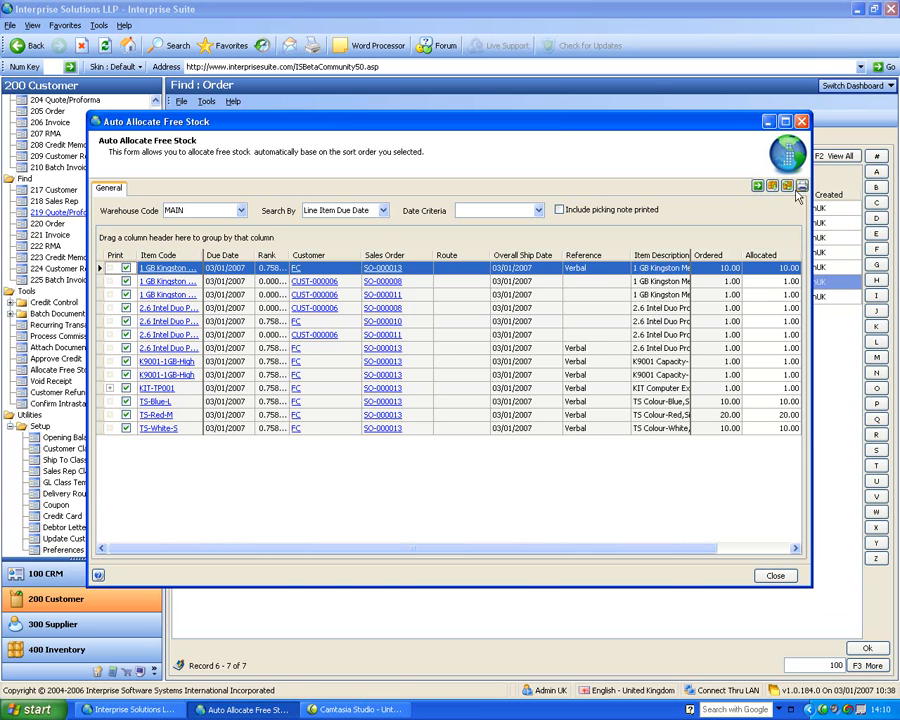
click(801, 121)
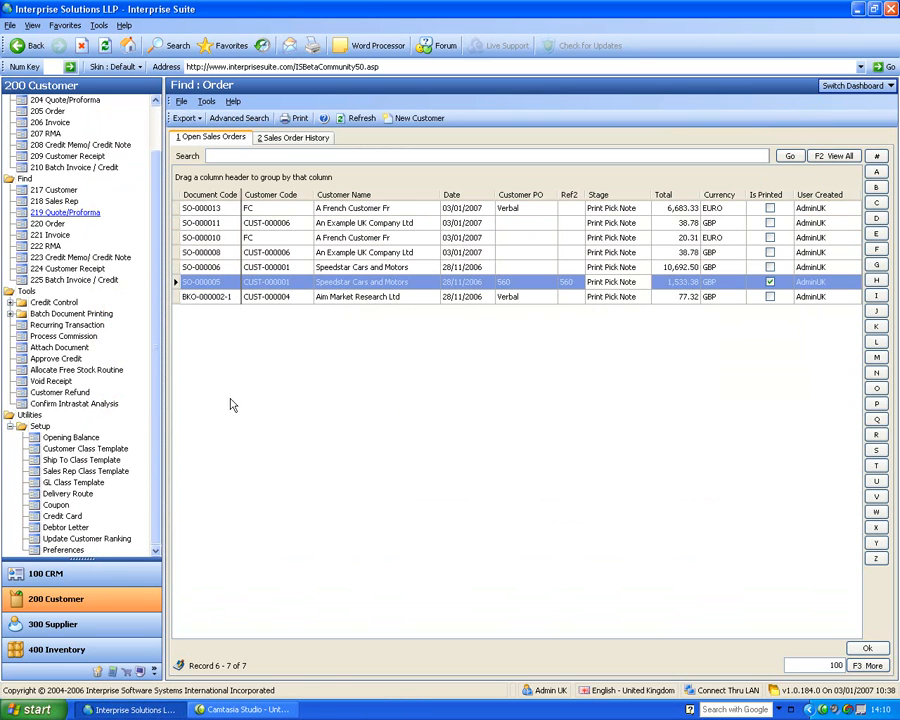
Open Confirm Intrastat Analysis and load the documents dated from 01/11/2006 to 31/01/2007 using the Date Range filter
click(60, 404)
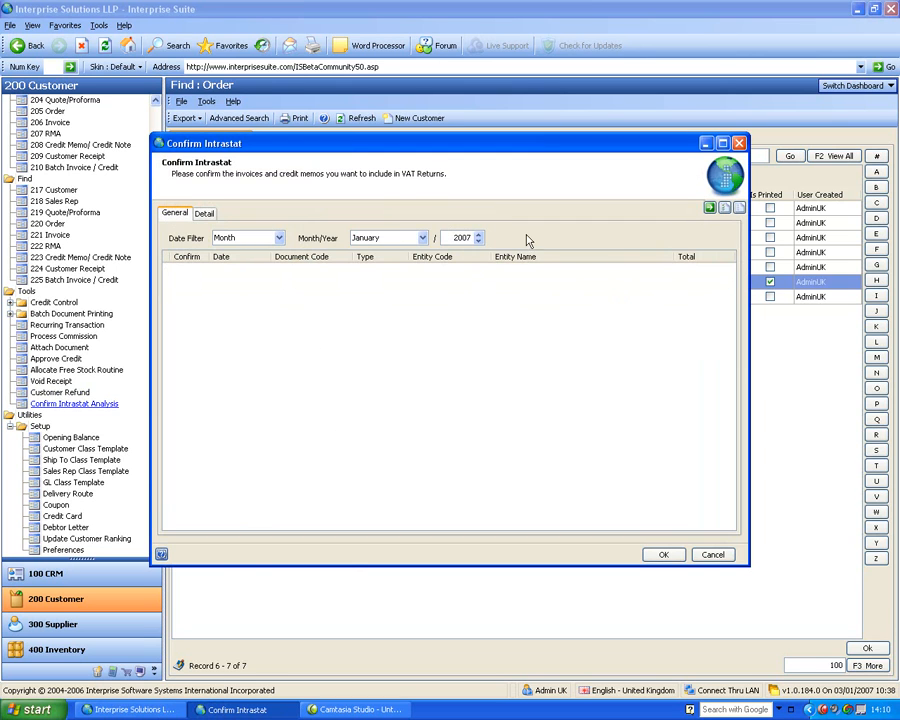
click(268, 237)
click(422, 238)
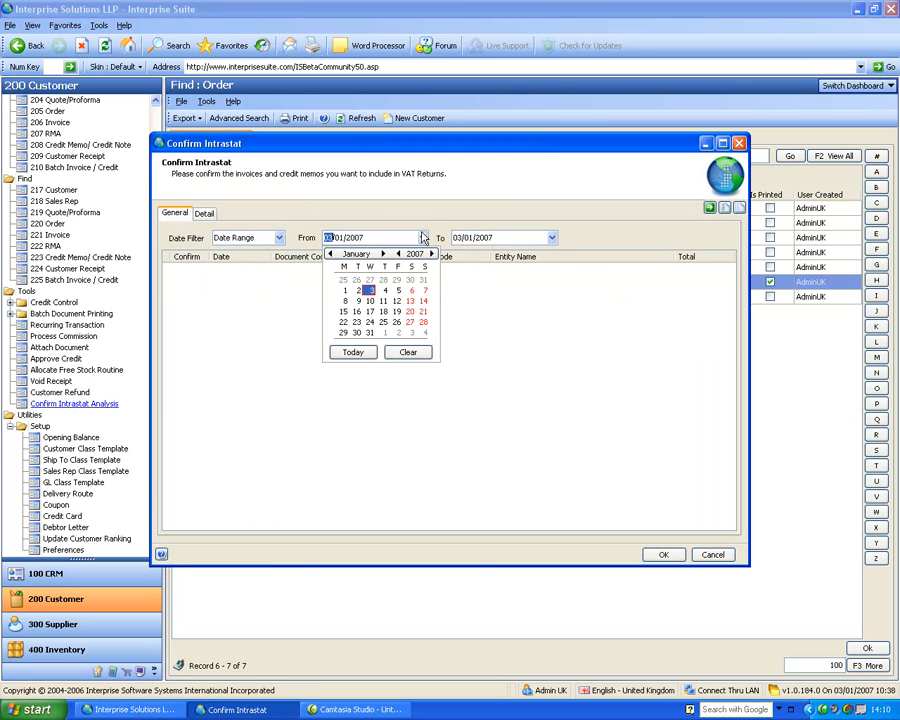
click(330, 255)
click(330, 255)
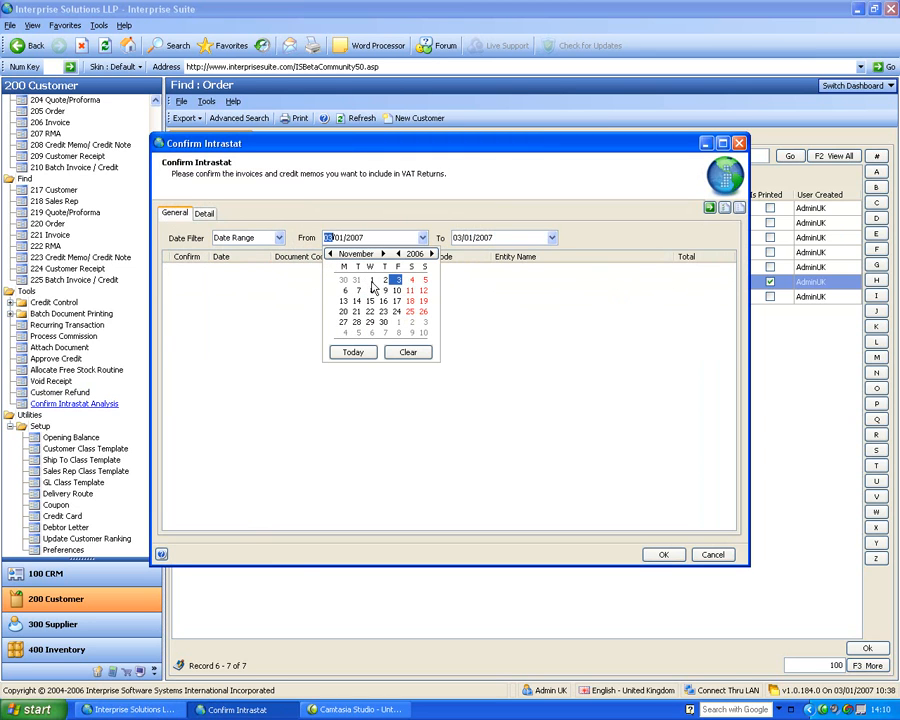
click(371, 280)
click(552, 238)
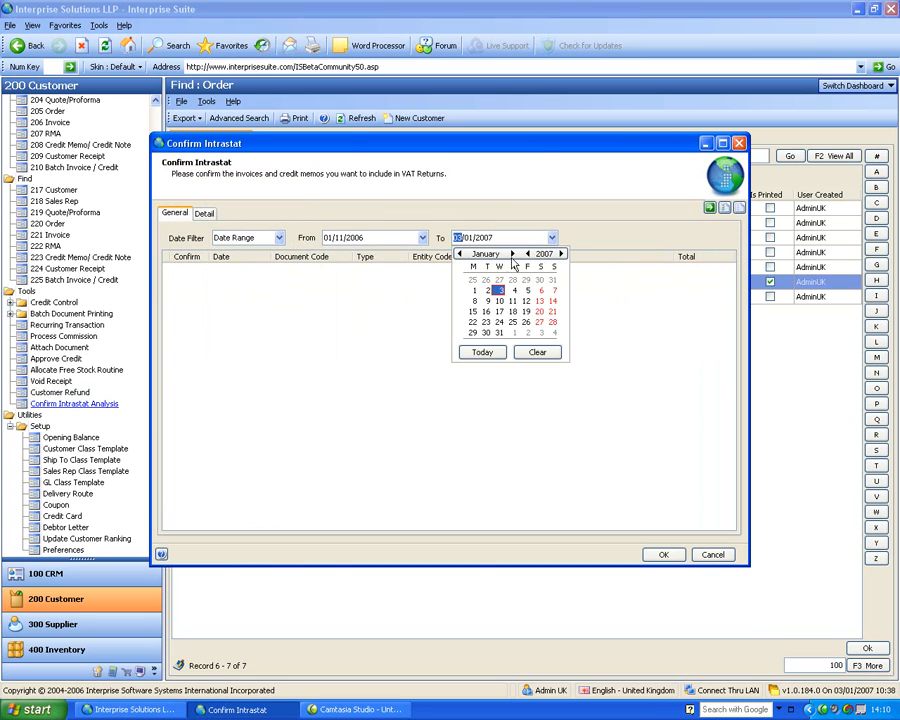
click(500, 332)
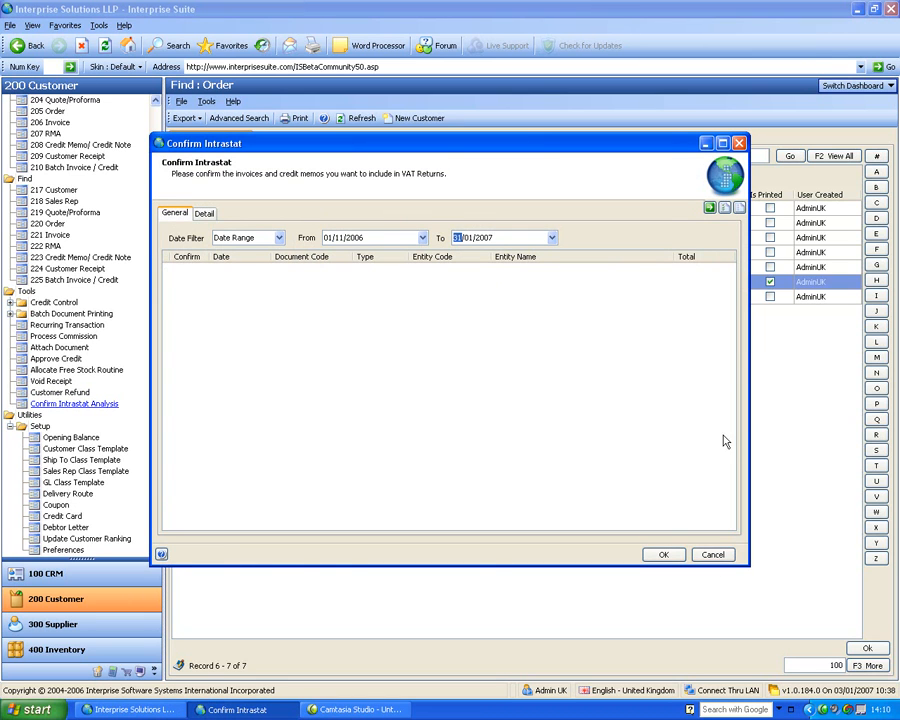
click(709, 208)
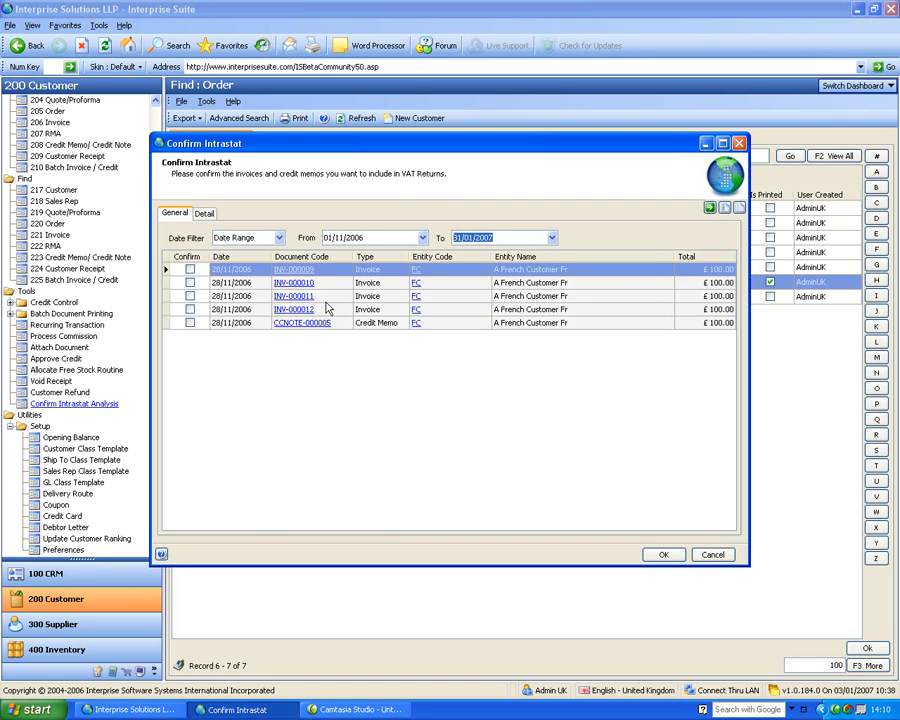
Examine the Intrastat details of invoice INV-000012, check the document list again, and open the details of INV-000009
click(325, 312)
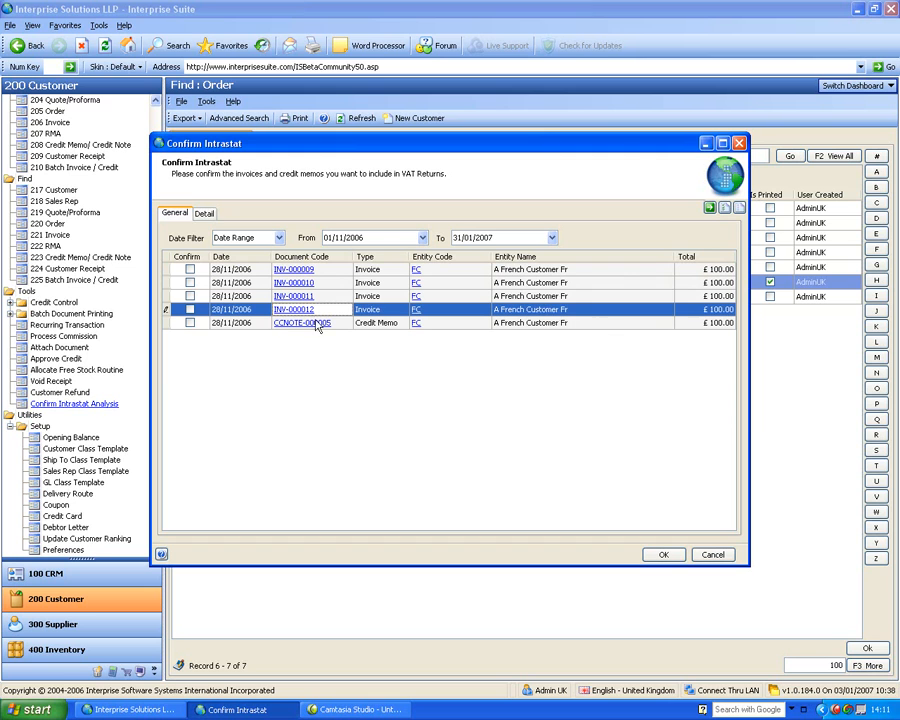
click(204, 214)
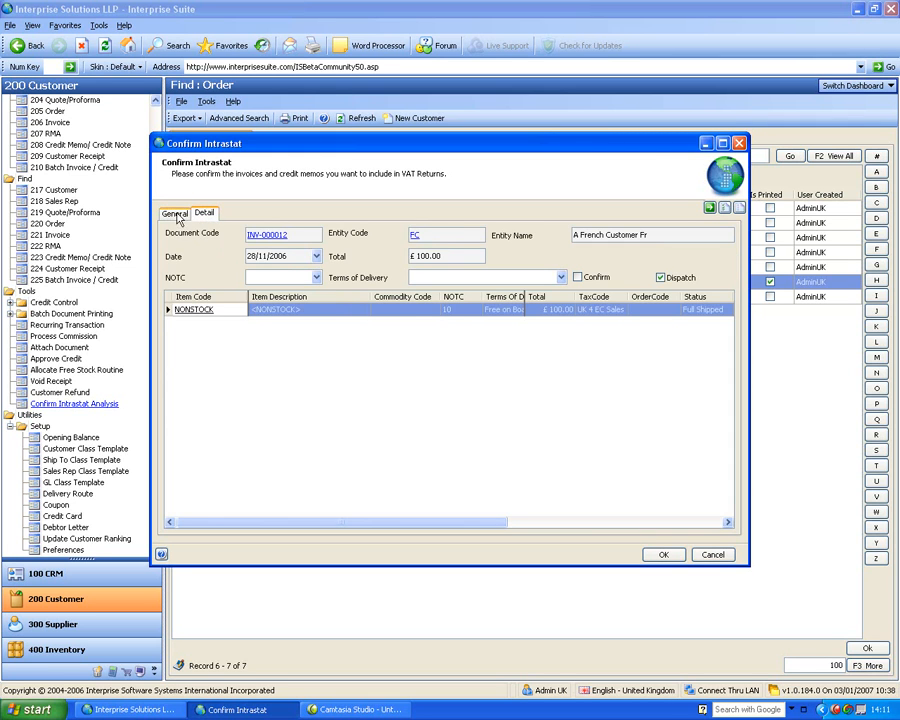
click(176, 214)
click(215, 297)
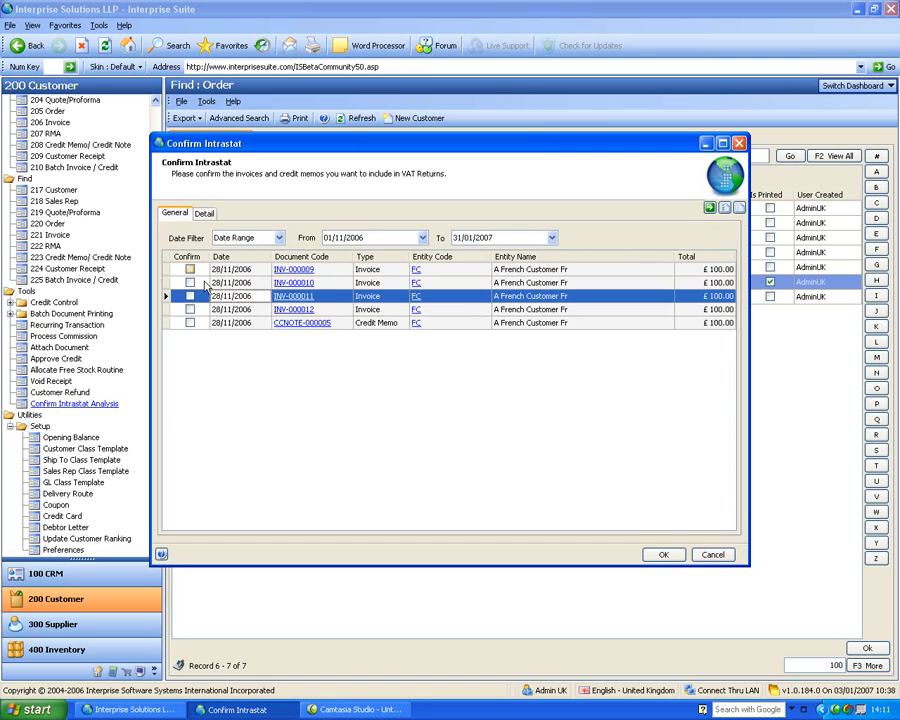
click(203, 216)
click(180, 216)
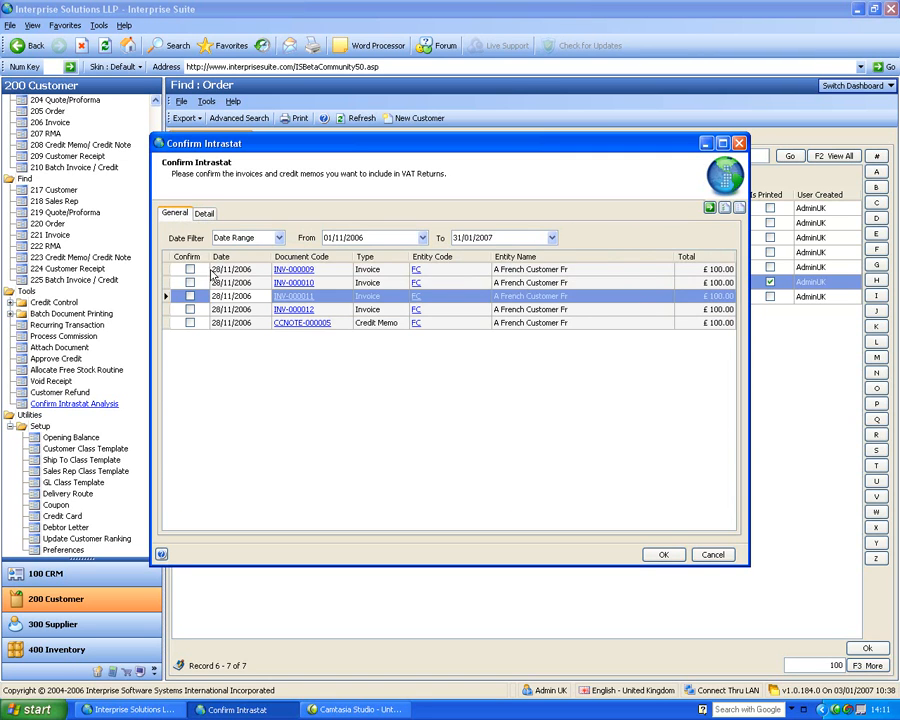
click(203, 216)
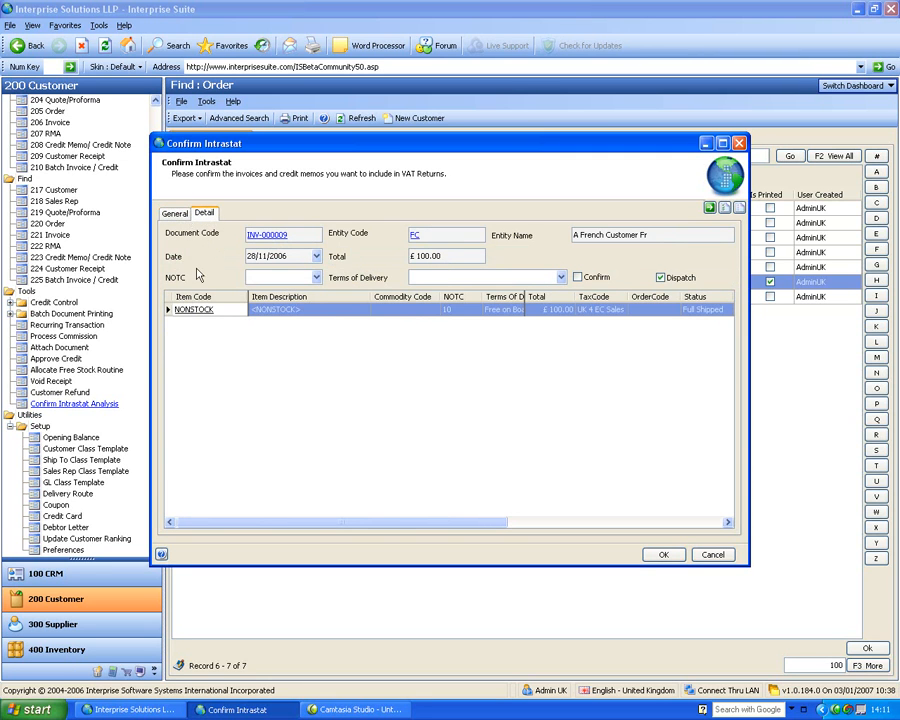
Set the NONSTOCK line's NOTC to 18 and its terms of delivery to Cost, Insurance And Freight on INV-000009
click(420, 311)
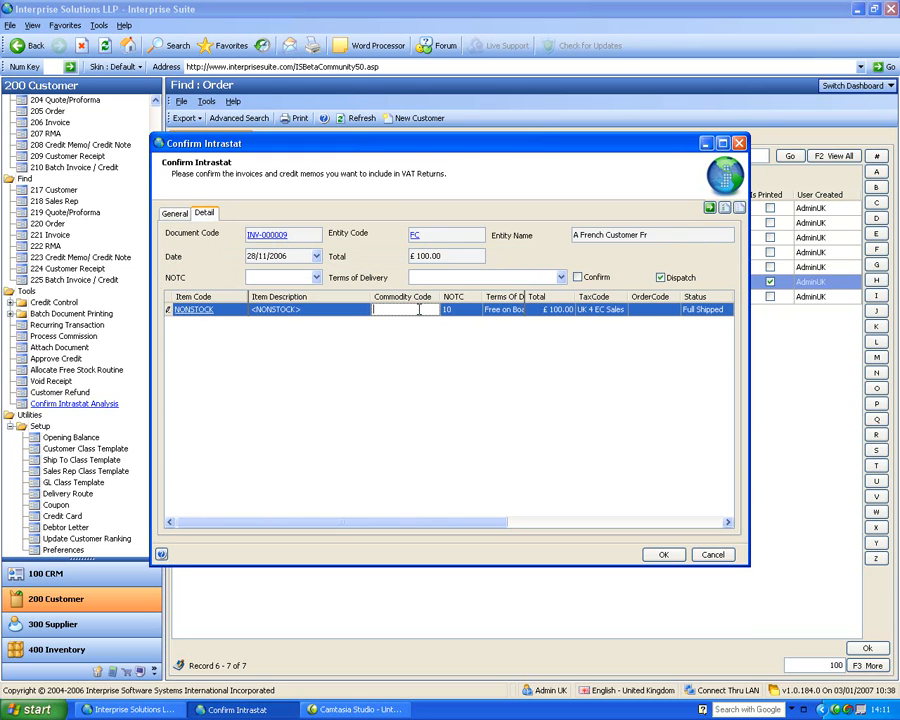
click(526, 522)
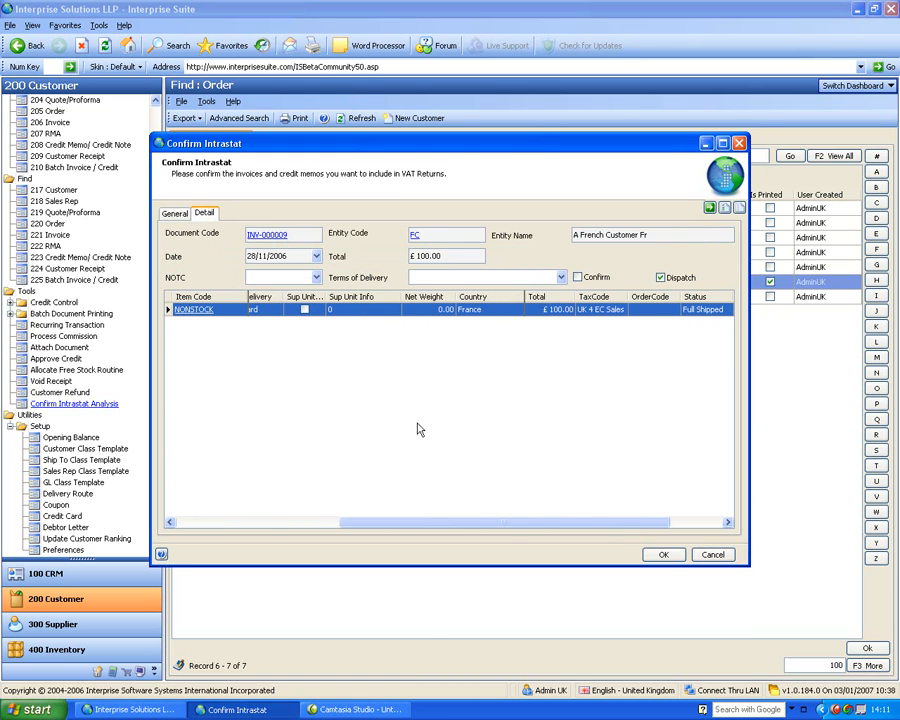
drag(390, 522, 327, 524)
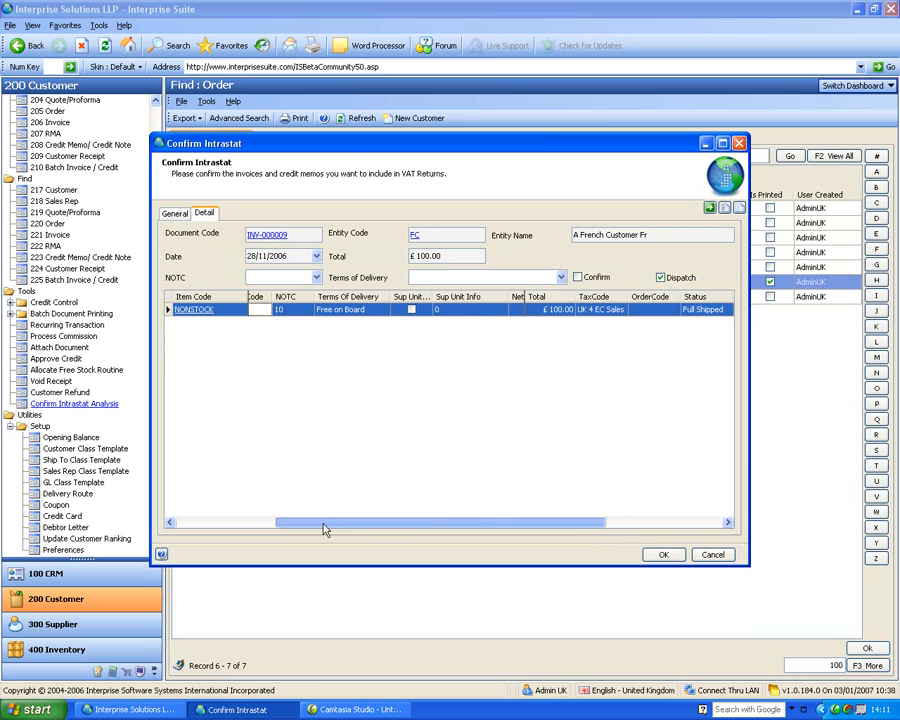
click(310, 310)
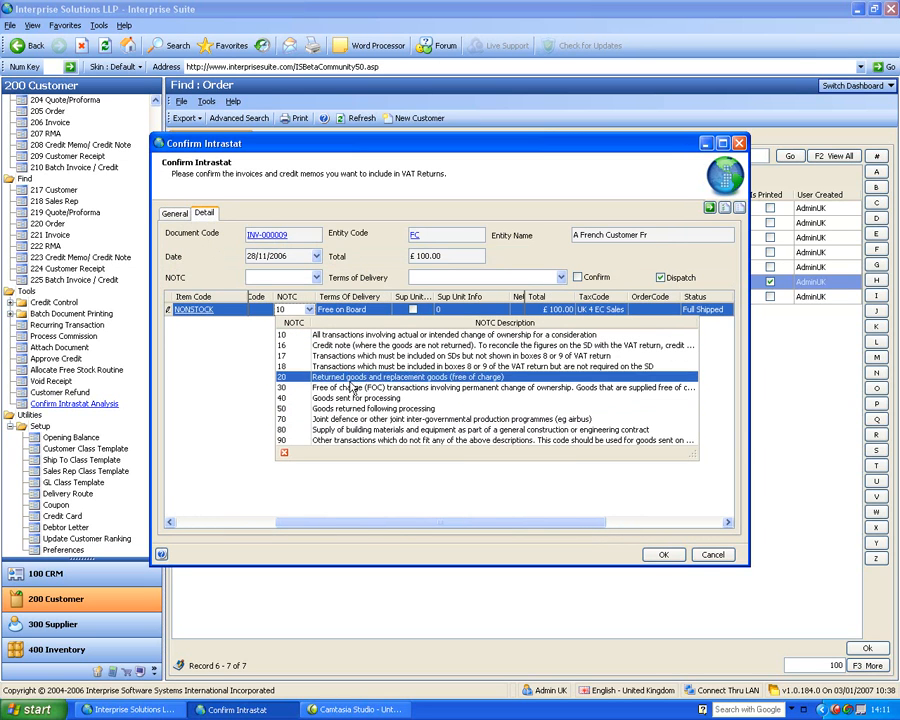
click(347, 367)
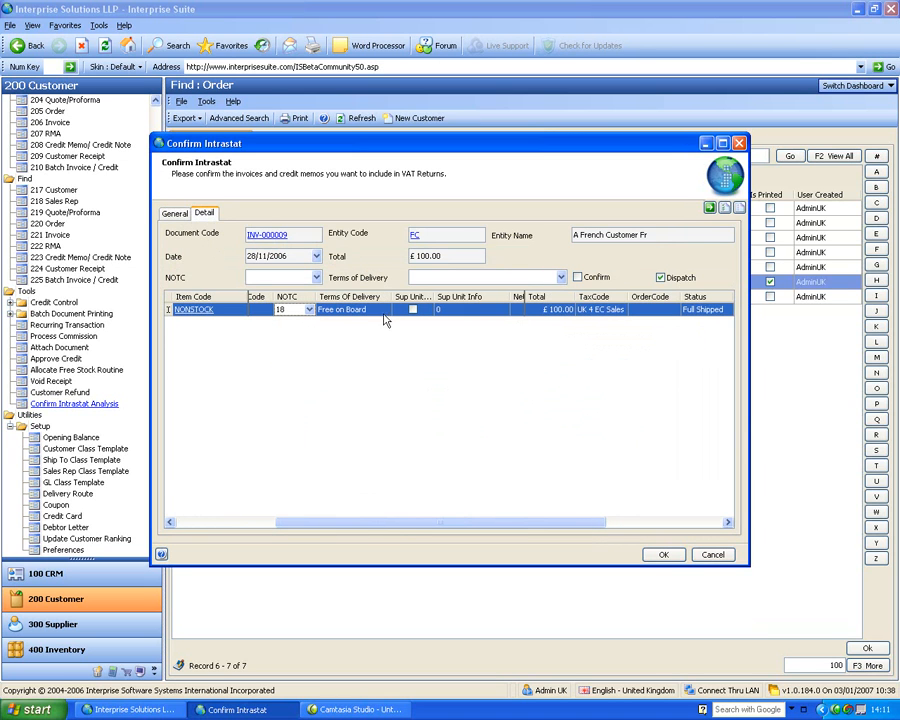
click(384, 310)
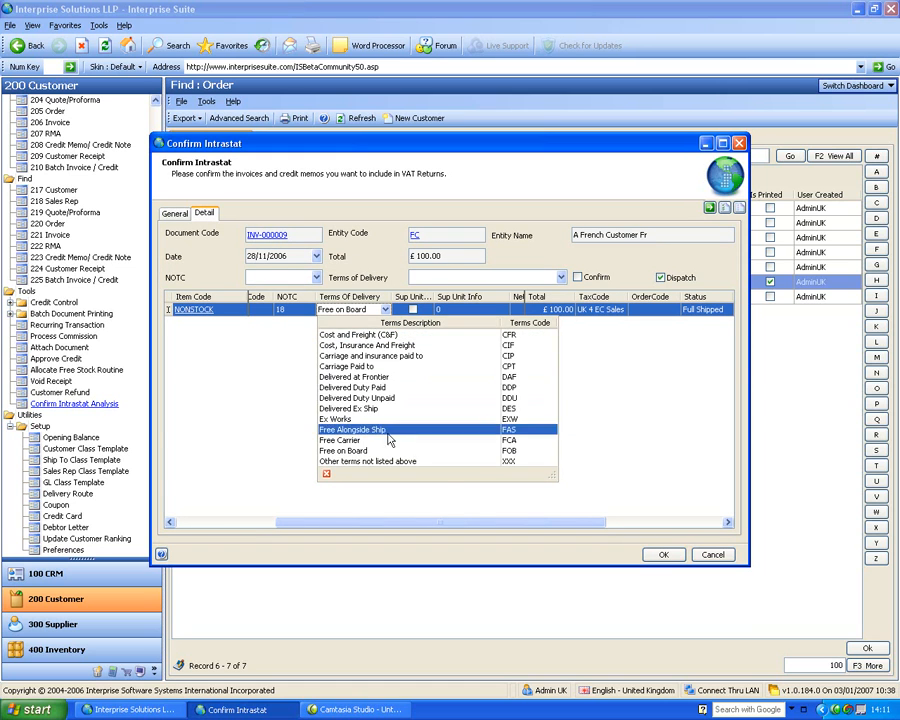
click(396, 345)
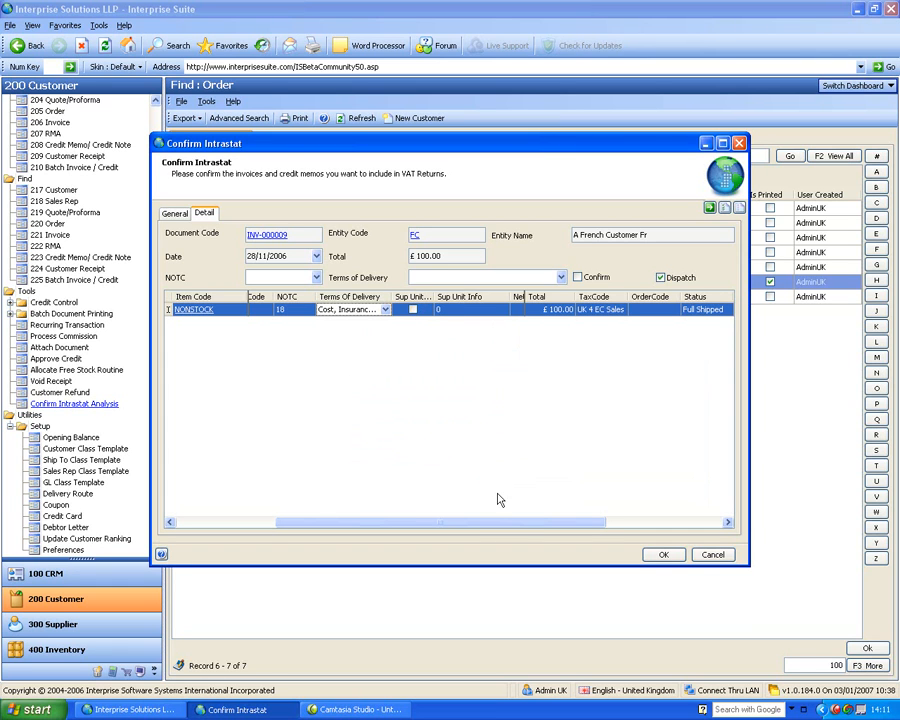
Mark invoices INV-000009 and INV-000010 as confirmed for Intrastat and save the confirmation
drag(495, 520, 602, 505)
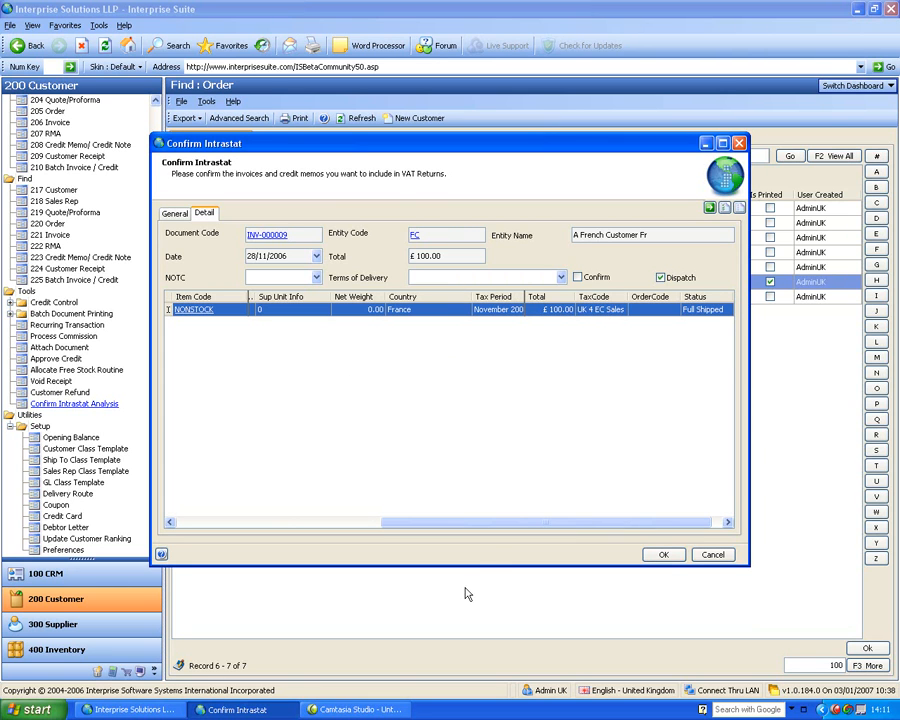
drag(478, 524, 311, 586)
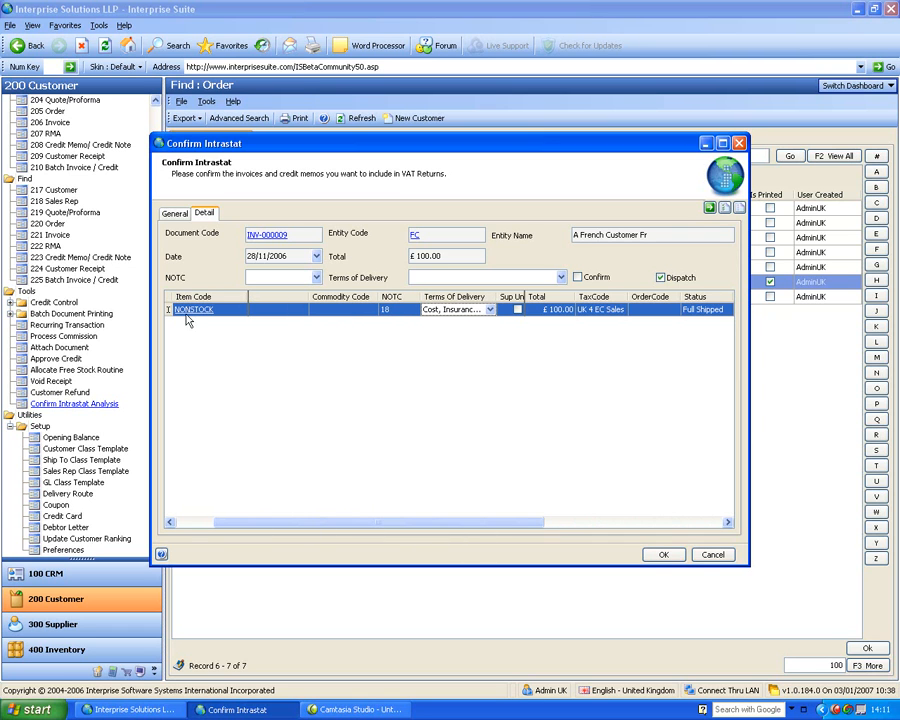
click(578, 278)
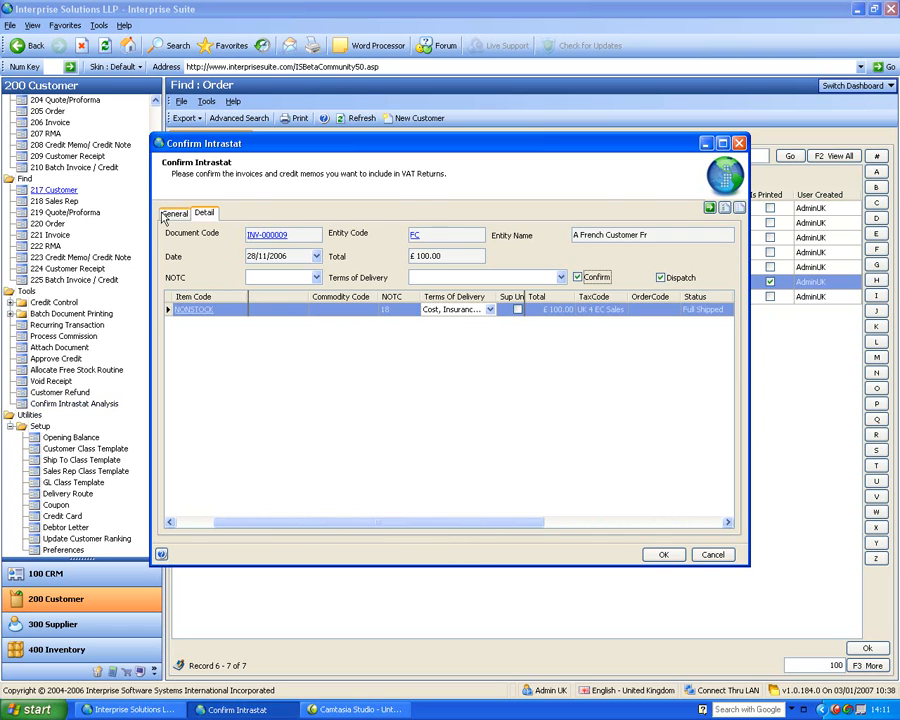
click(175, 213)
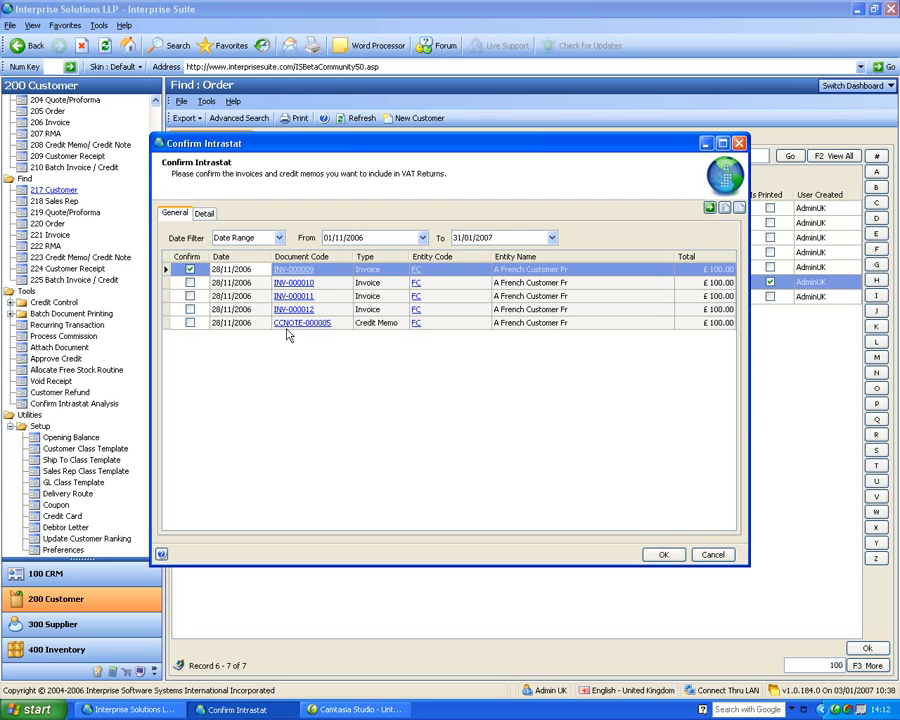
click(190, 283)
click(190, 283)
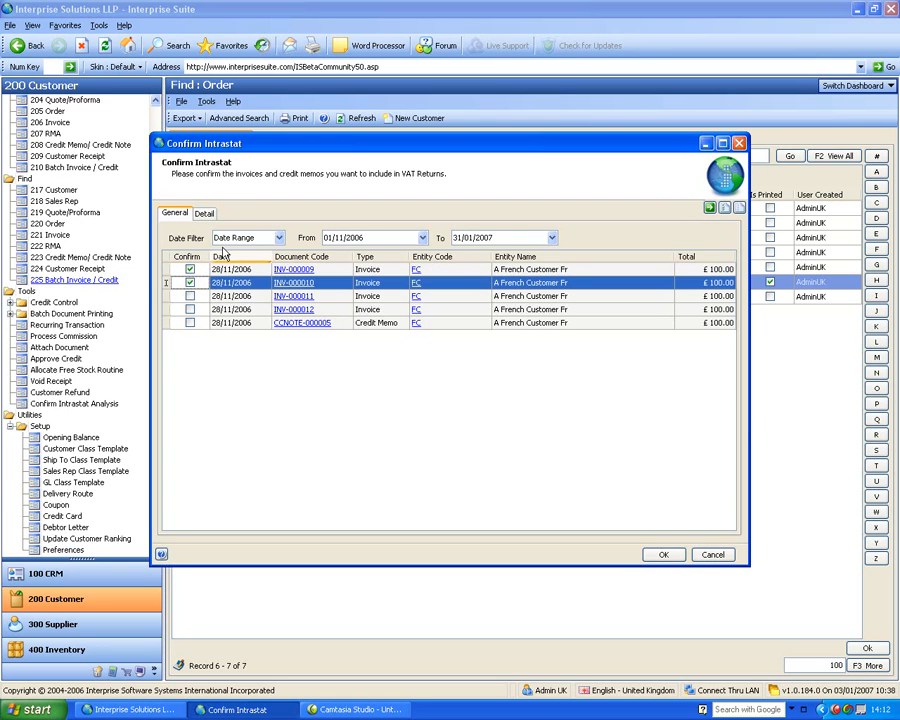
click(661, 554)
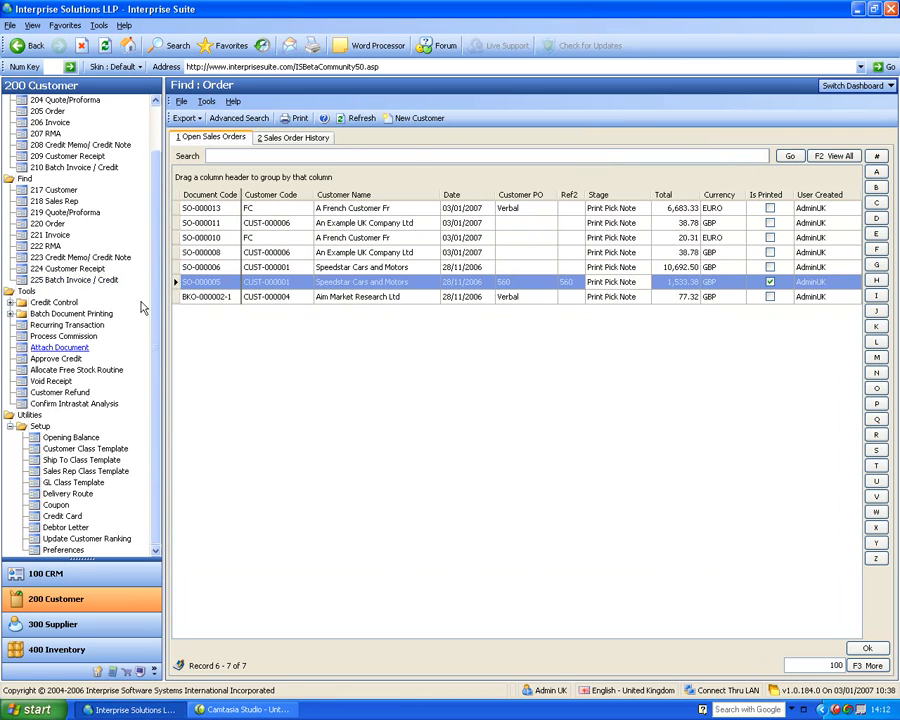
Reopen Confirm Intrastat Analysis and load the unconfirmed documents dated from 01/12/2006 to 03/01/2007
click(74, 403)
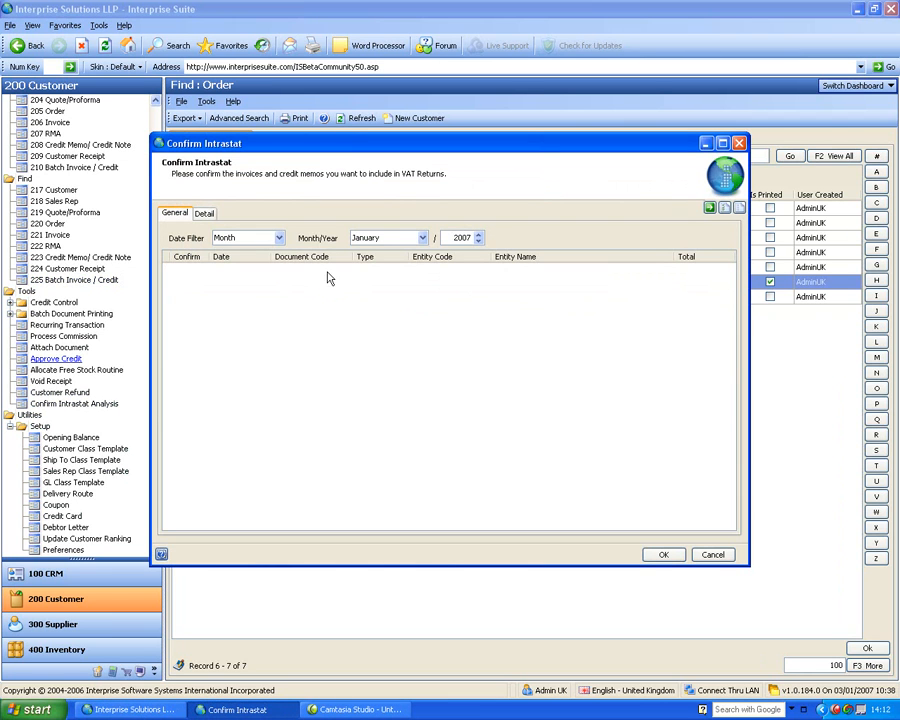
click(278, 238)
click(258, 265)
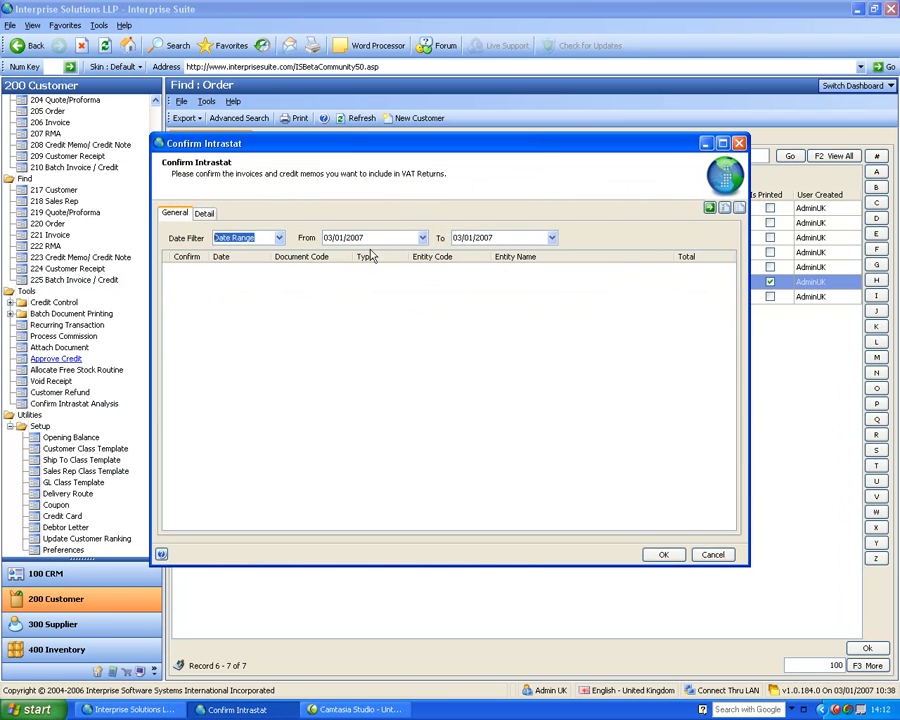
click(422, 237)
click(331, 254)
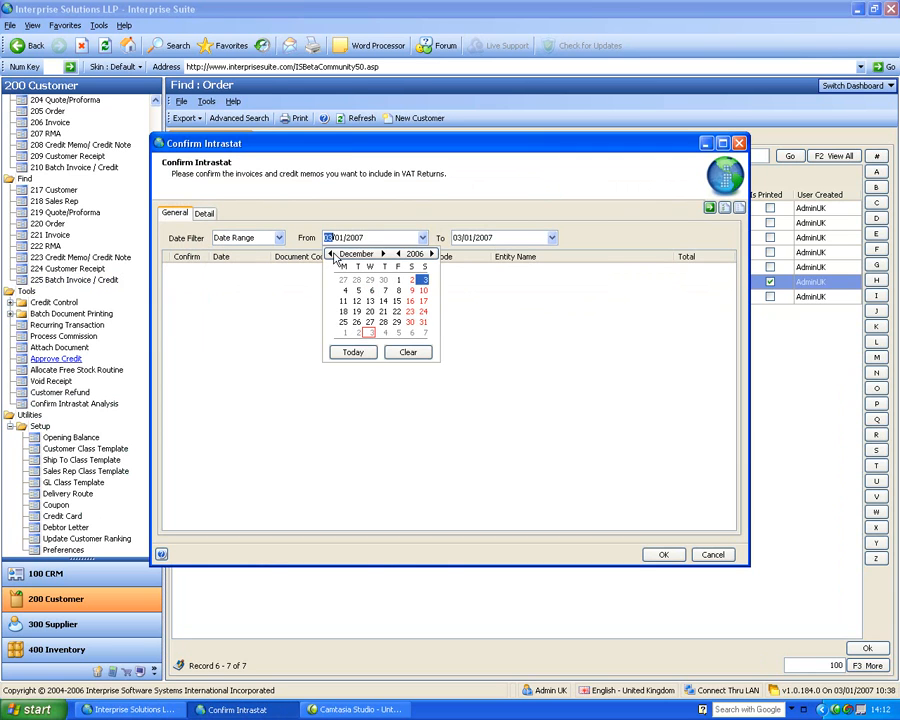
click(397, 281)
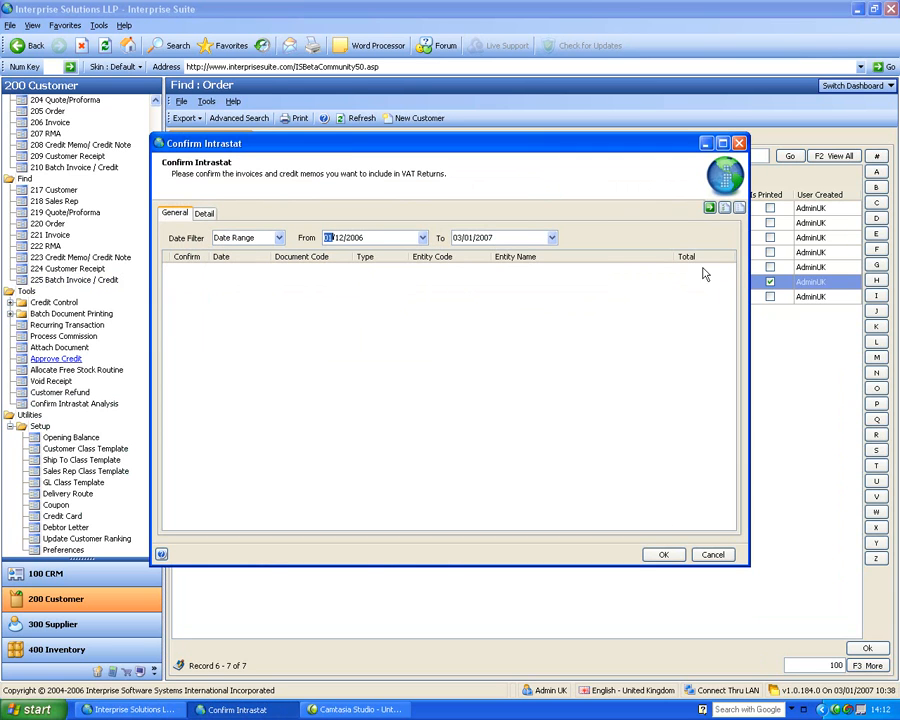
click(709, 208)
Set the Intrastat start date to 01/09/2006, reload the unconfirmed documents, and close the form without saving
click(422, 237)
click(330, 254)
click(330, 254)
click(330, 254)
click(397, 280)
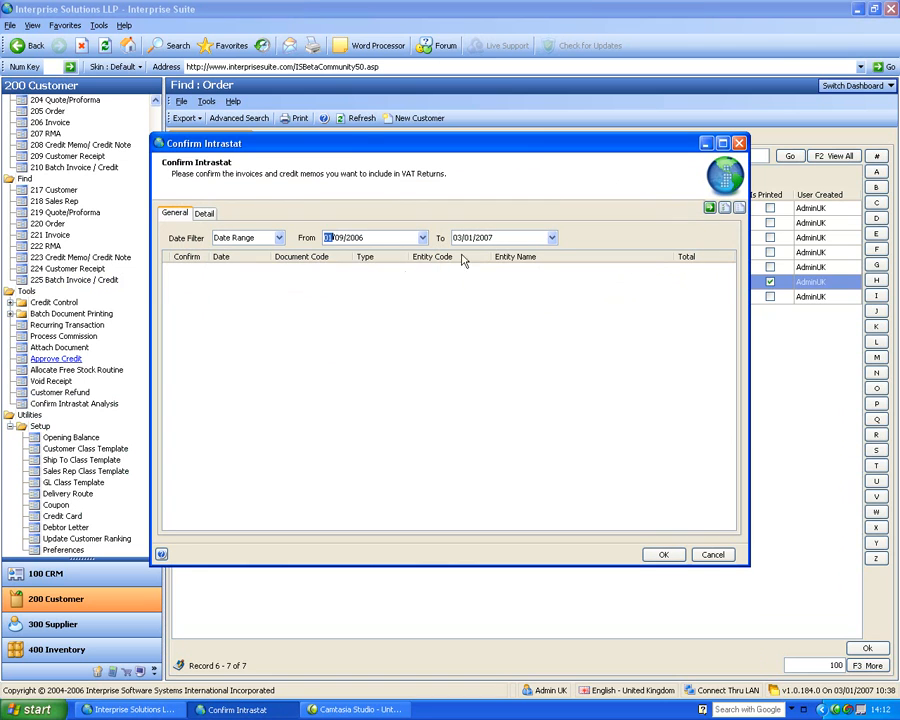
click(708, 207)
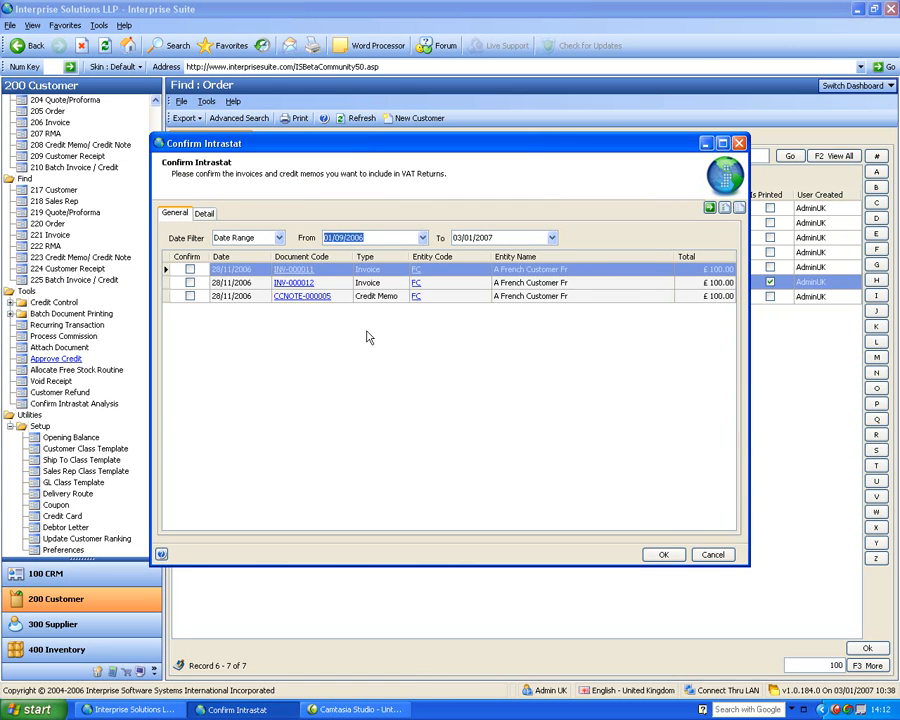
click(716, 557)
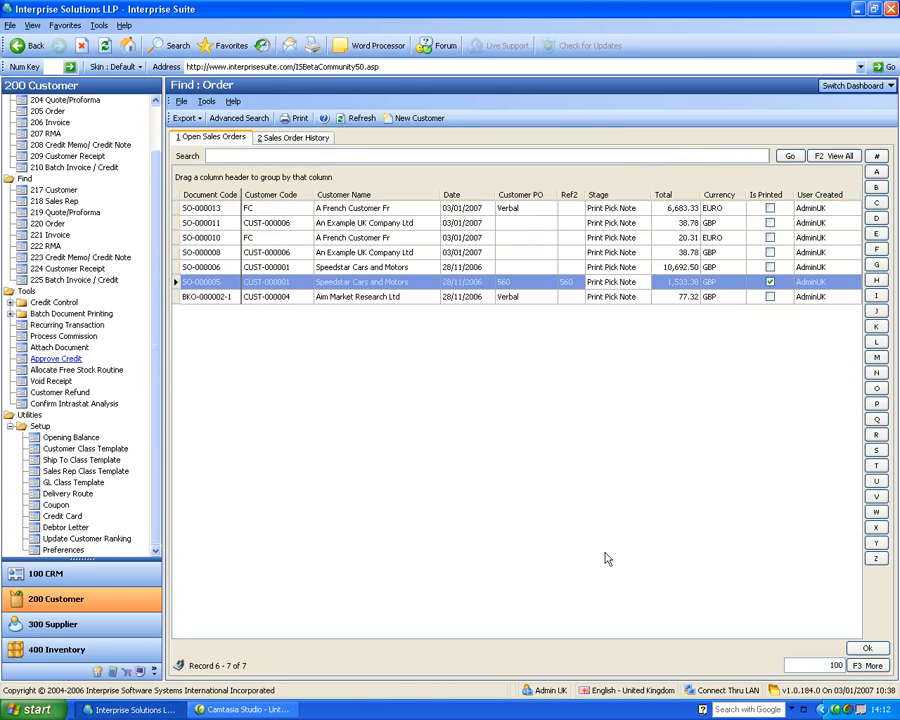
Switch to the Accounting module and examine the tools in its UK Tax/VAT group
click(112, 672)
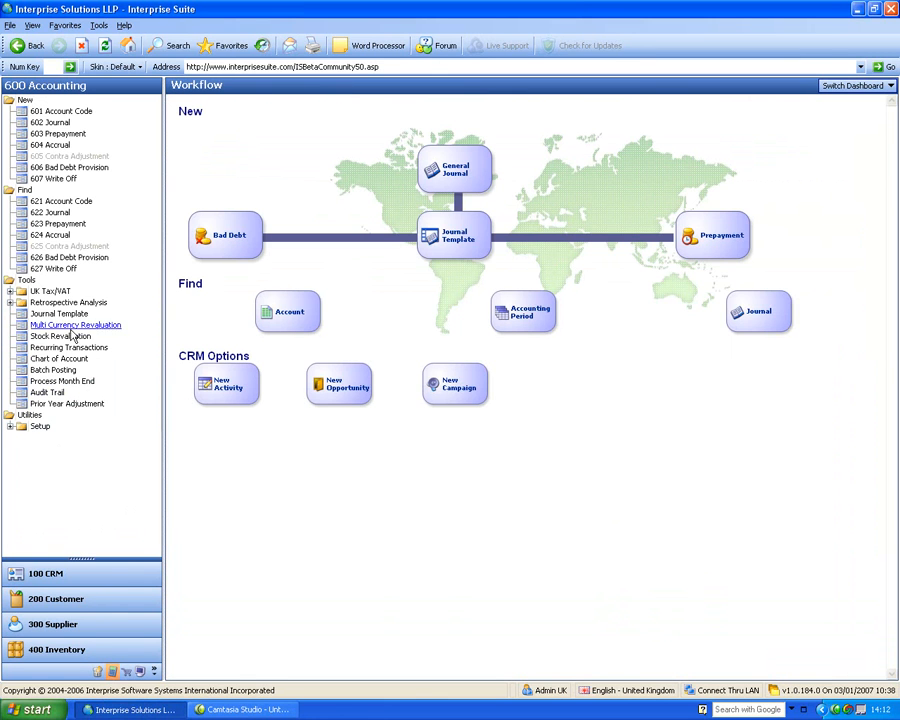
click(11, 291)
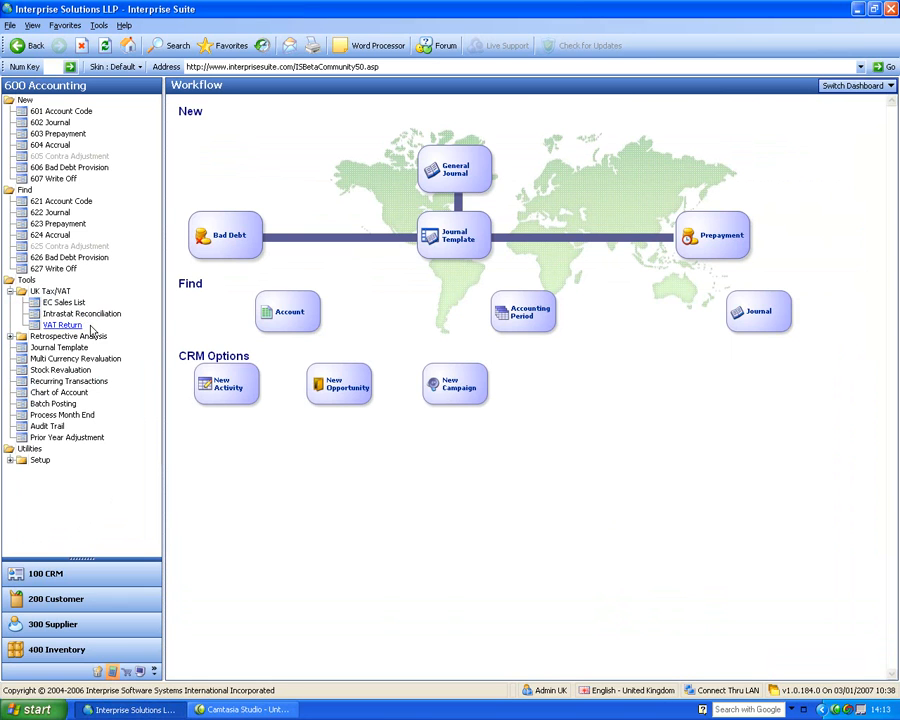
click(10, 292)
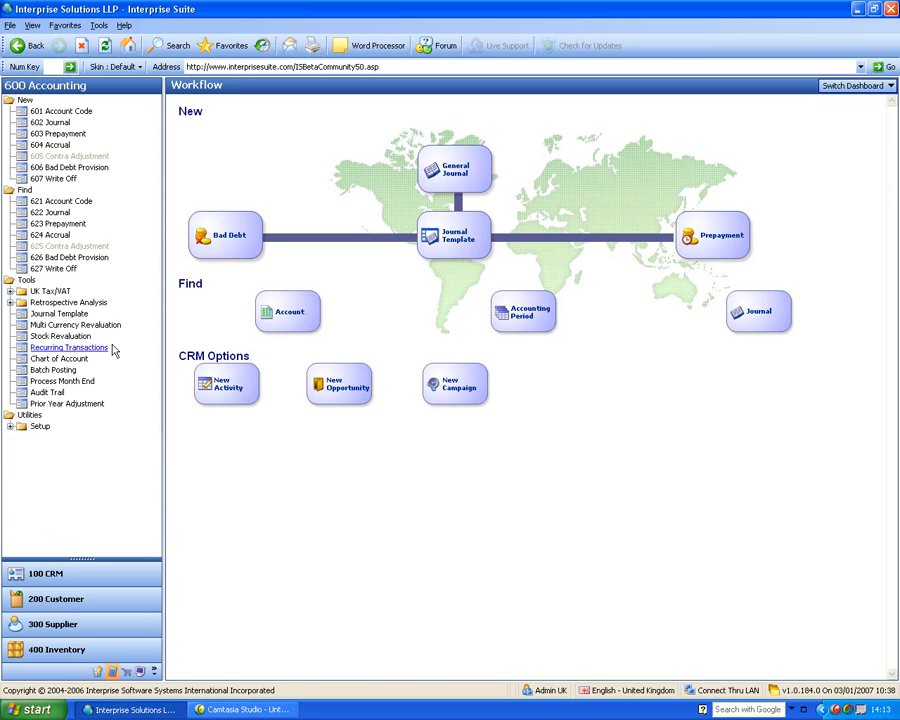
Return to the Customer module and collapse its Setup group in the navigation tree
click(84, 606)
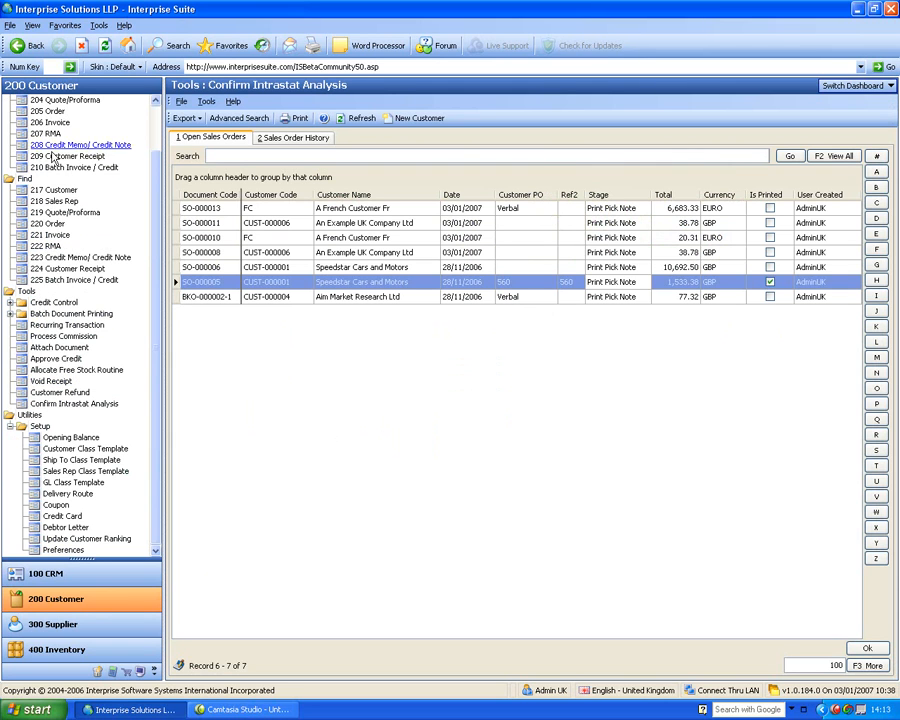
click(9, 426)
scroll(160, 300, up, 1)
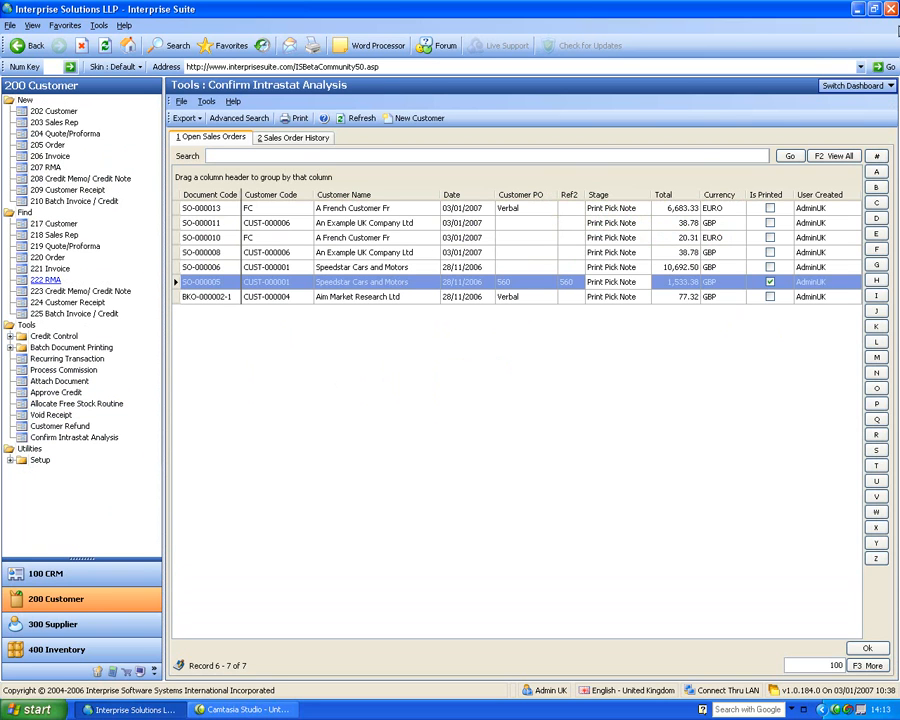
Switch the Customer module to the Workflow dashboard to view its process map, and open the Report dashboard
click(868, 85)
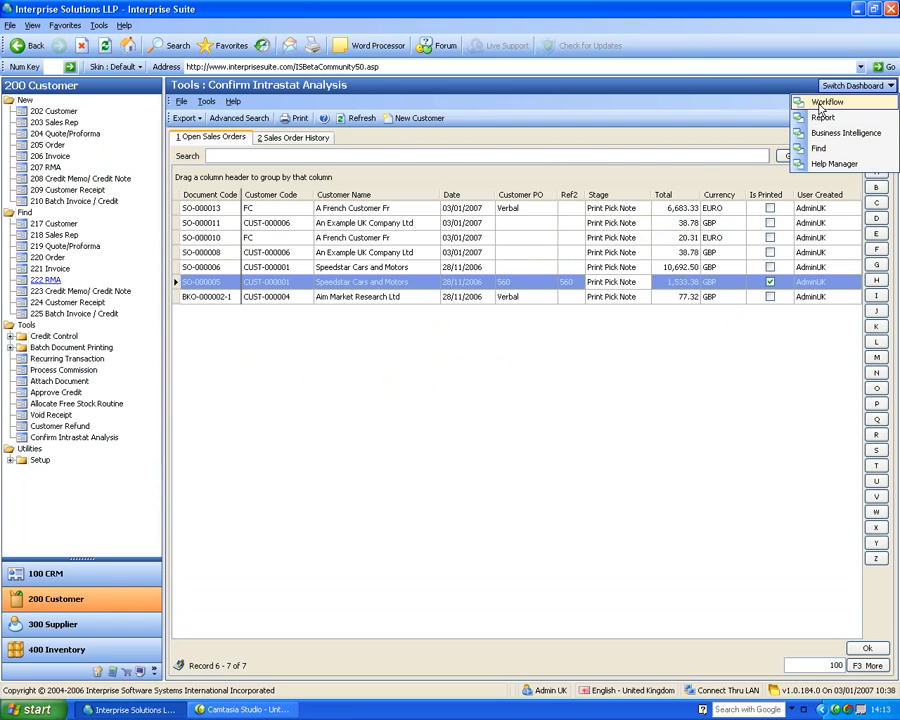
click(826, 104)
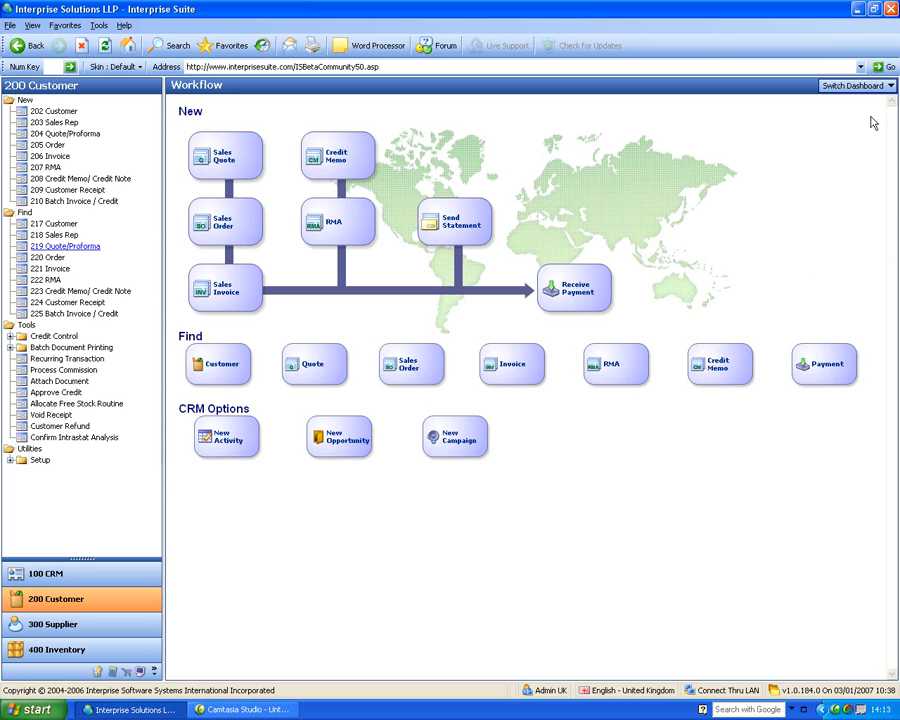
click(884, 85)
click(852, 117)
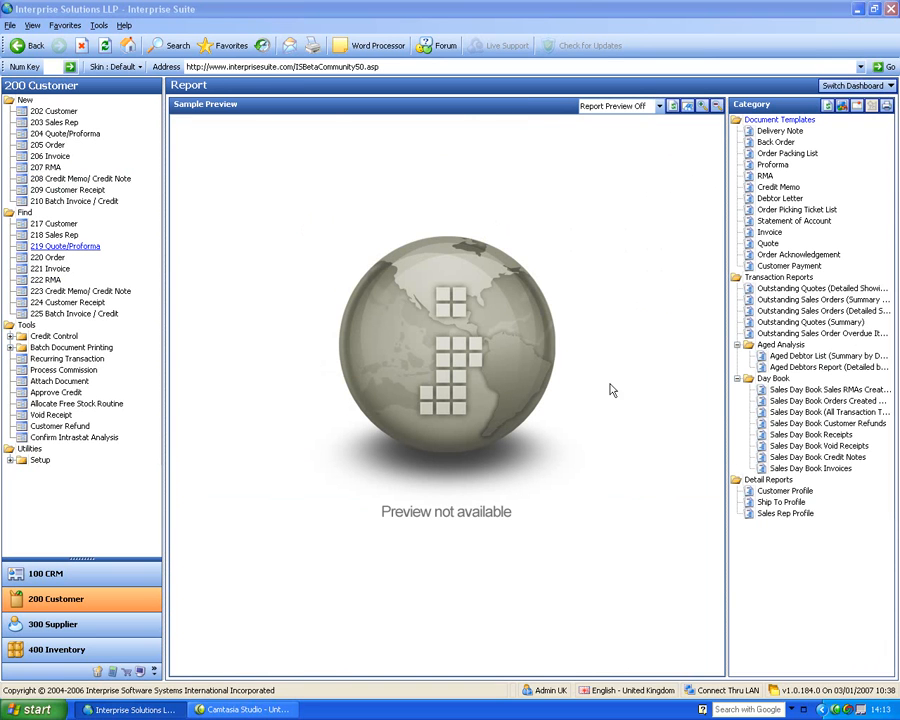
Turn Report Preview On and preview the detailed Outstanding Quotes report from the Transaction Reports
click(799, 393)
click(659, 106)
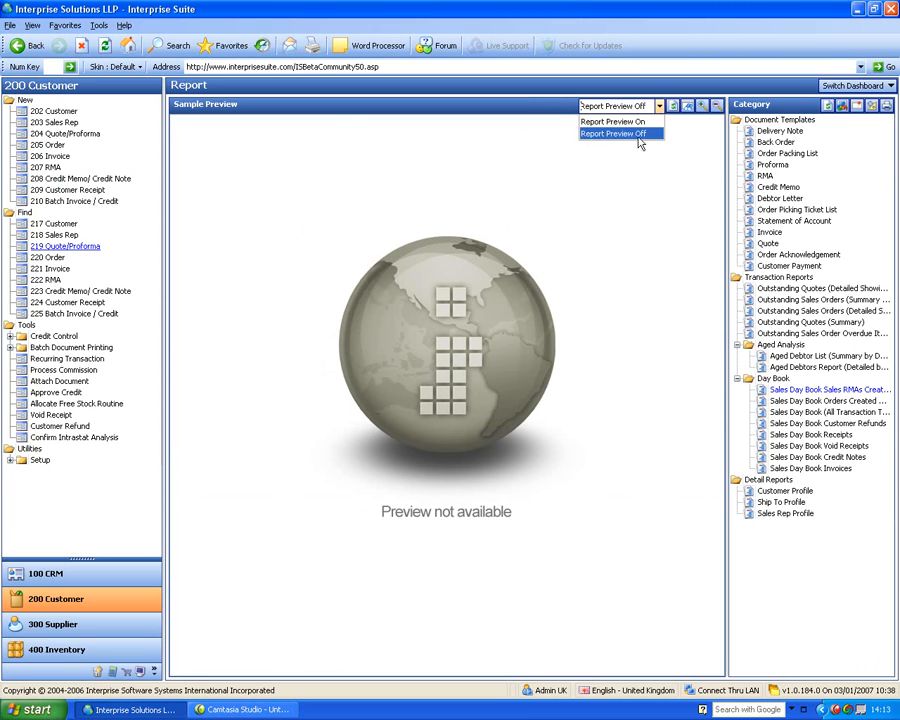
click(631, 123)
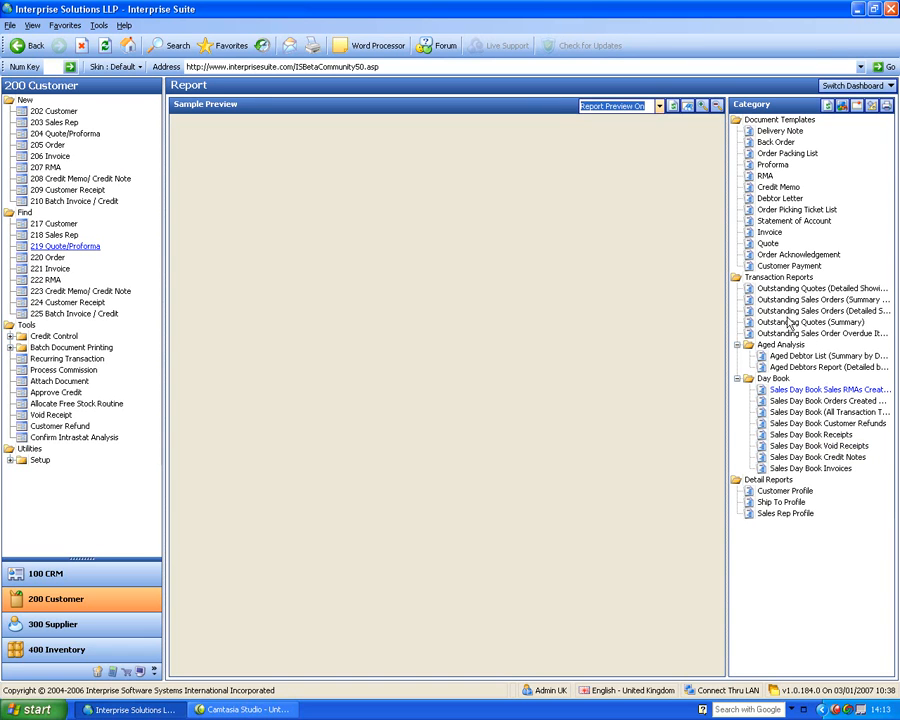
click(801, 290)
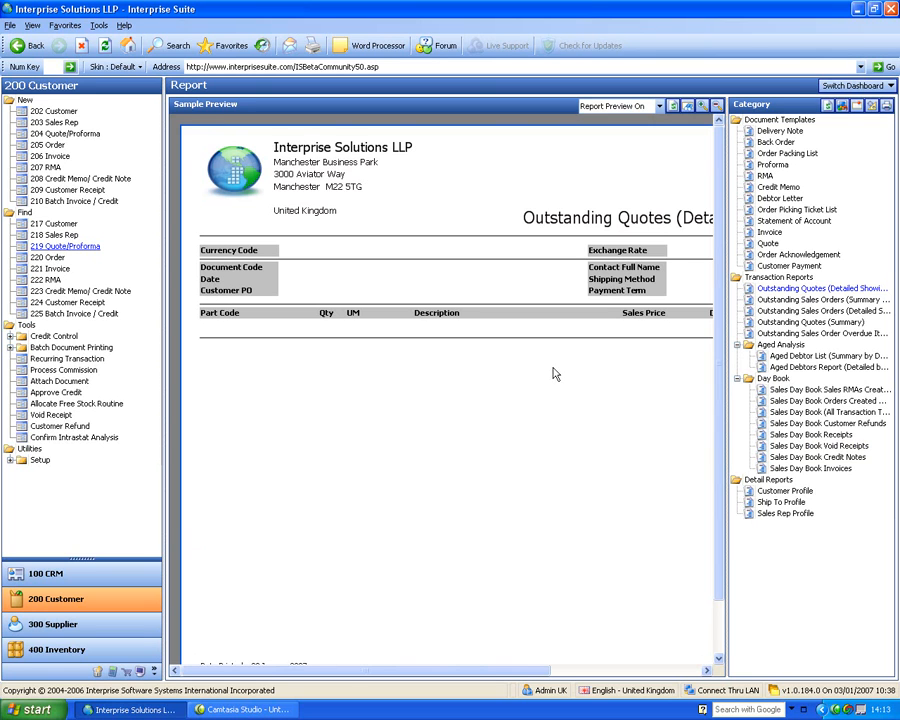
Open the Business Intelligence dashboard and review its receivables, daily sales, overdue invoices and Delivery Performance sections
click(876, 87)
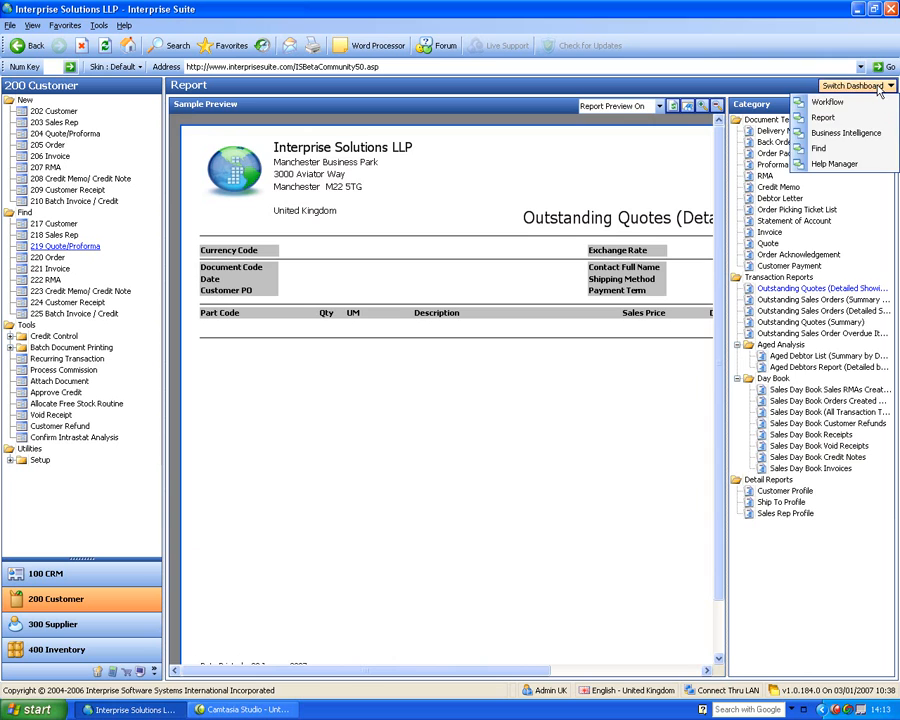
click(868, 133)
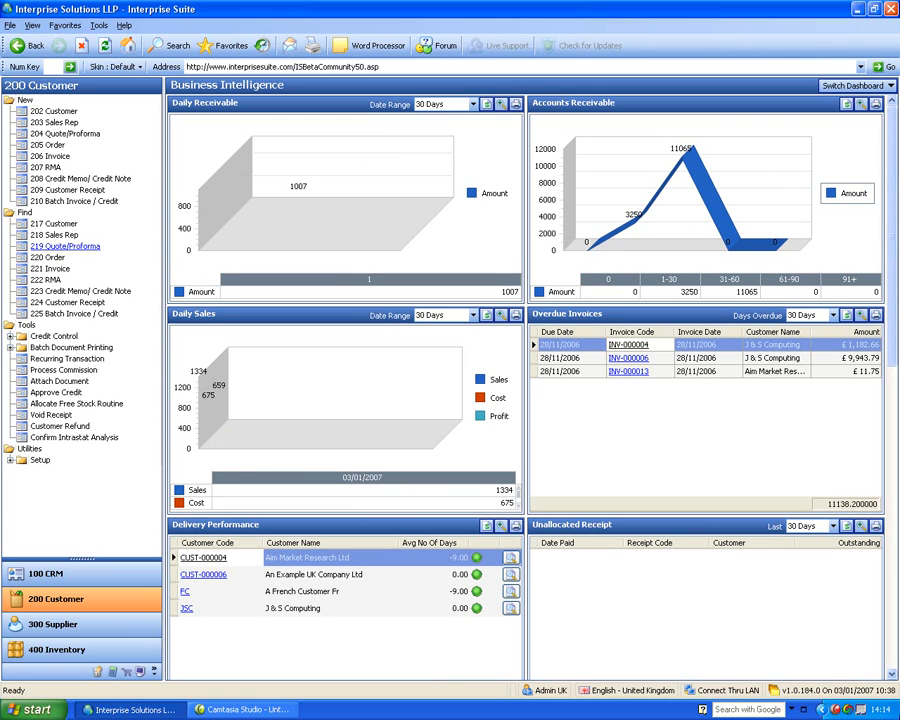
click(893, 676)
click(893, 676)
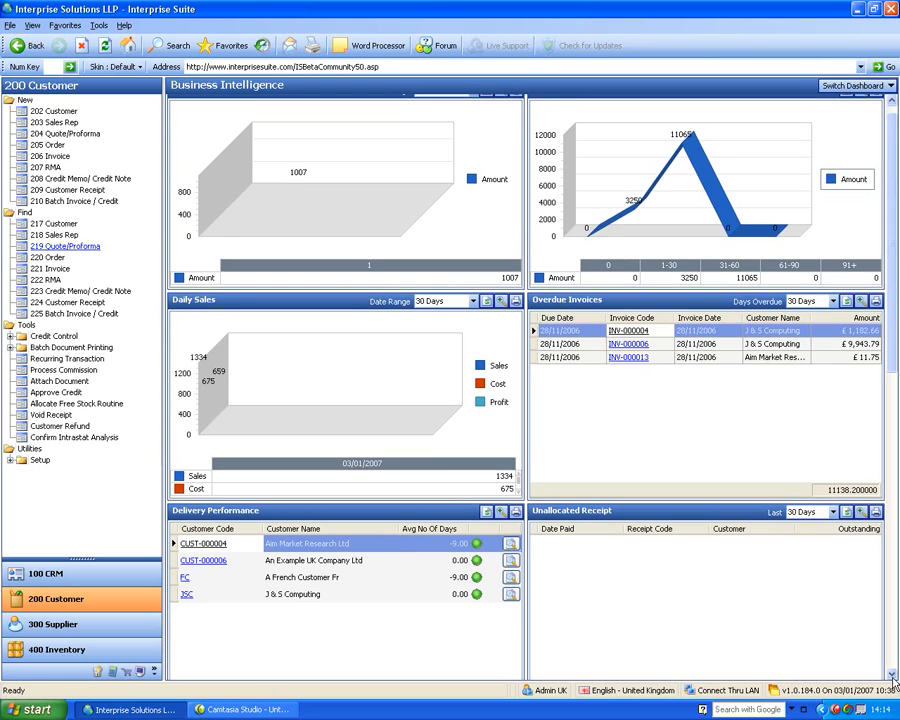
click(893, 677)
click(893, 677)
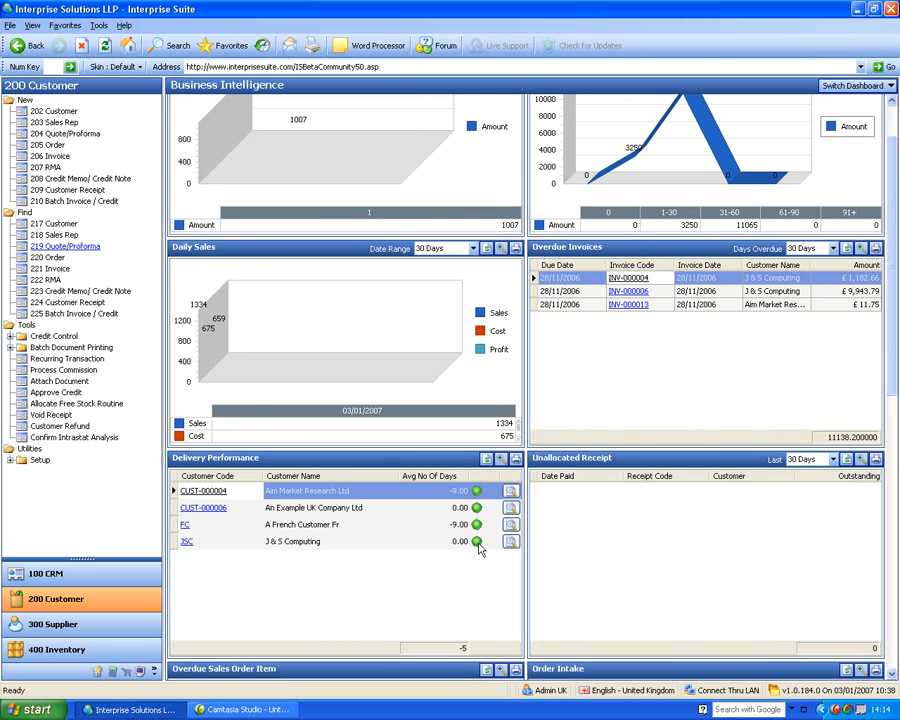
Open the Delivery Performance Detail for A French Customer Fr, examine the days past due per invoice, and close it
click(511, 525)
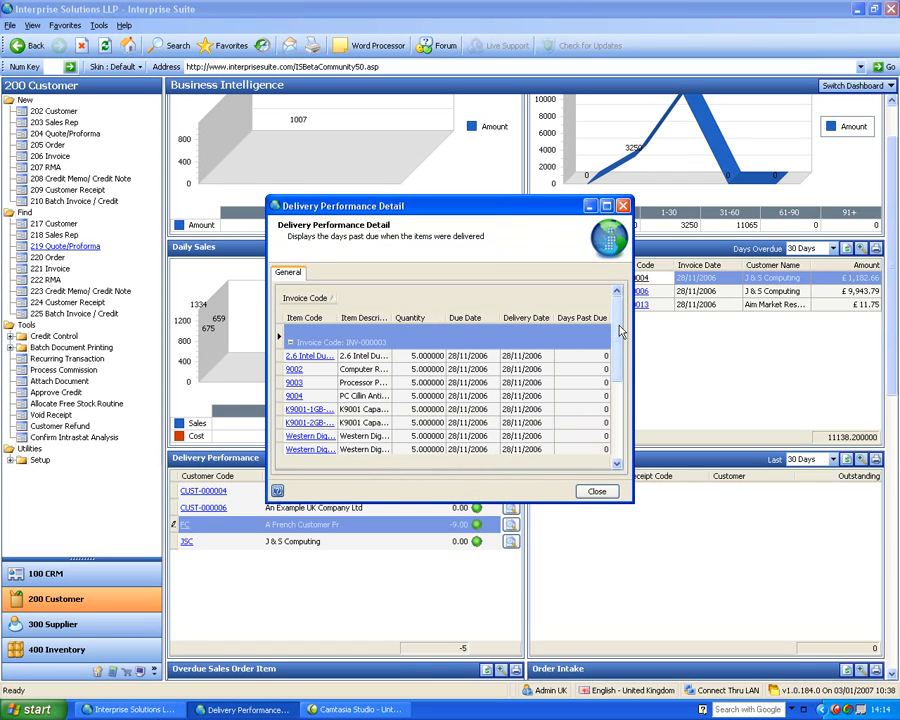
drag(620, 332, 609, 385)
click(588, 384)
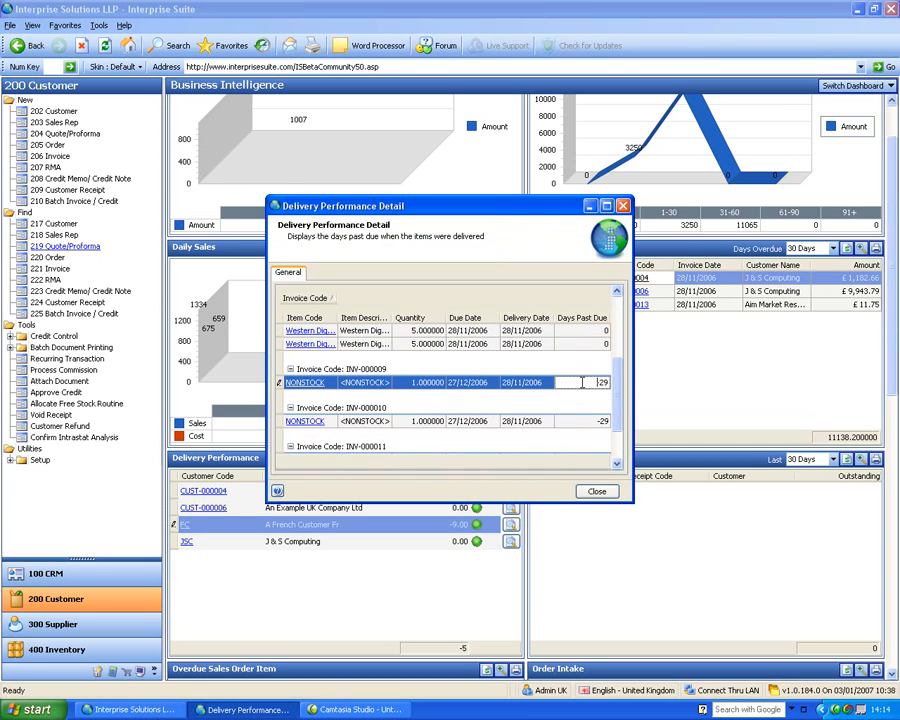
scroll(620, 378, up, 4)
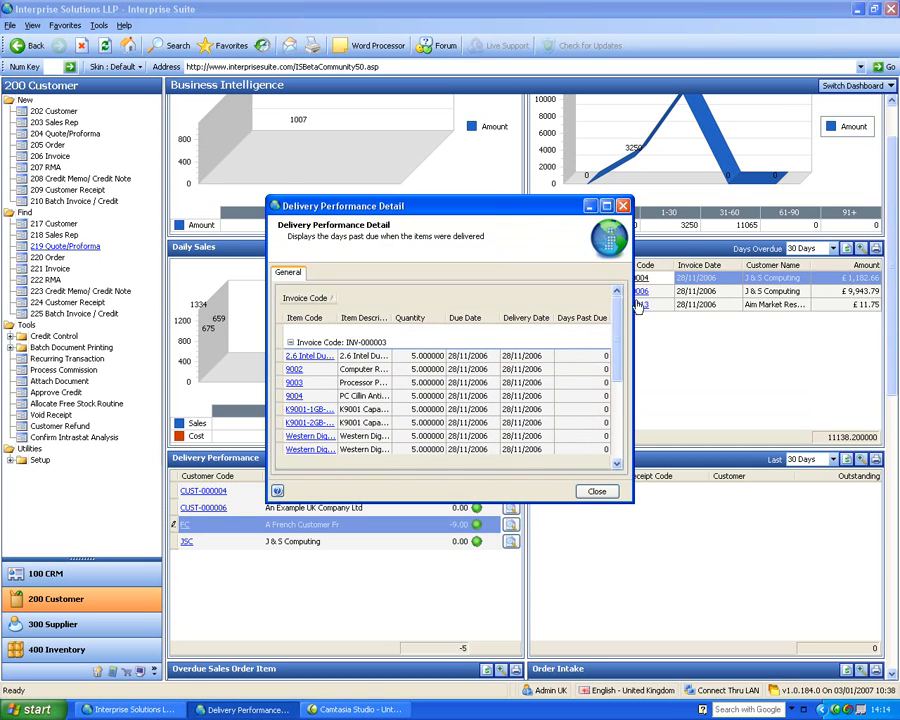
click(596, 492)
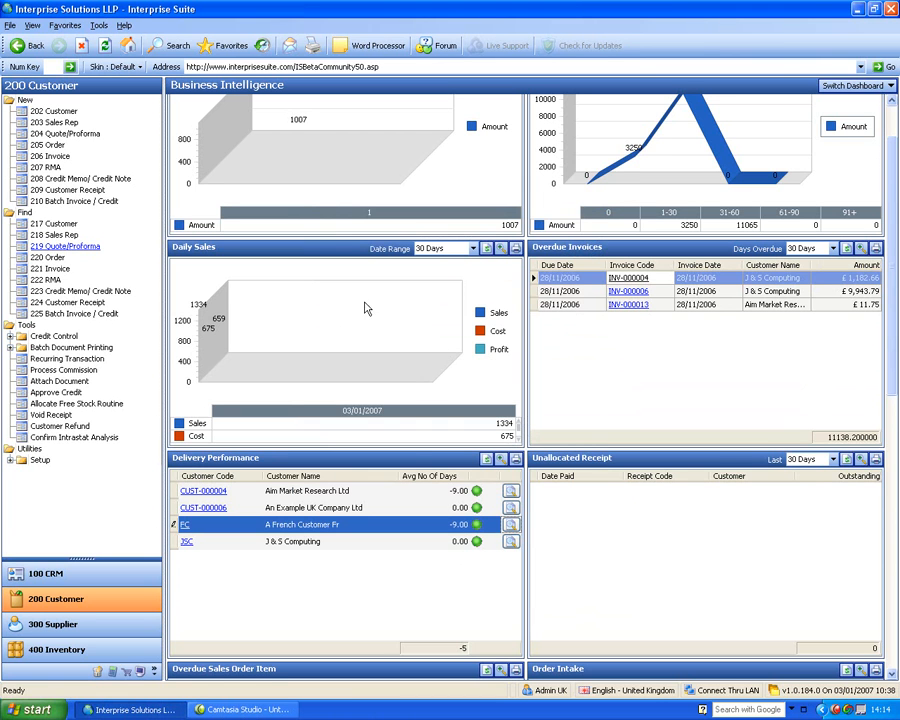
Enlarge the Overdue Sales Order Item section, inspect the days overdue on SO-000005, and restore the full dashboard
scroll(886, 430, down, 3)
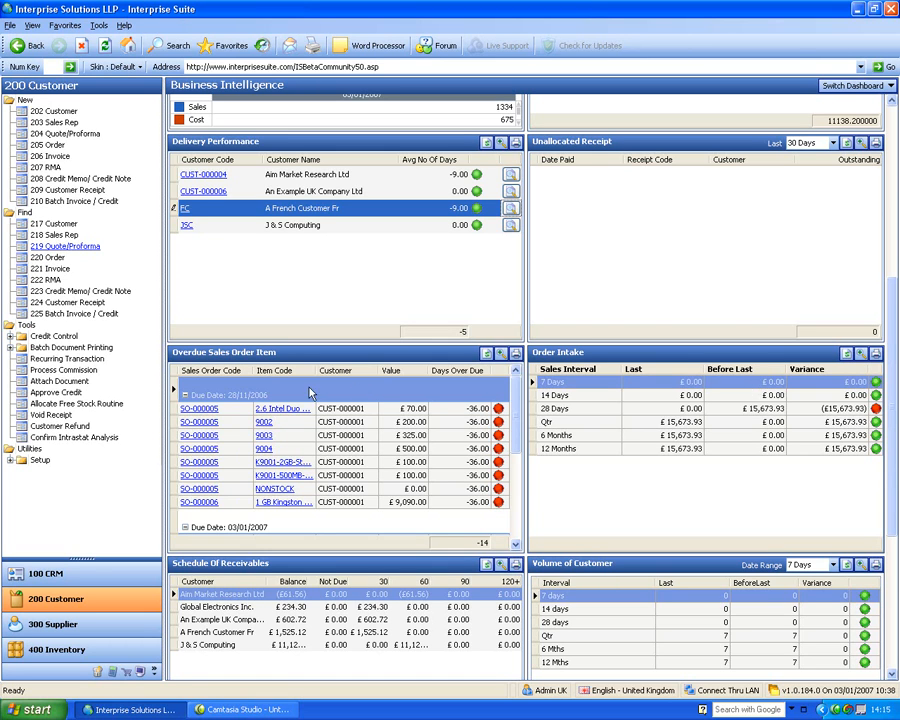
click(502, 355)
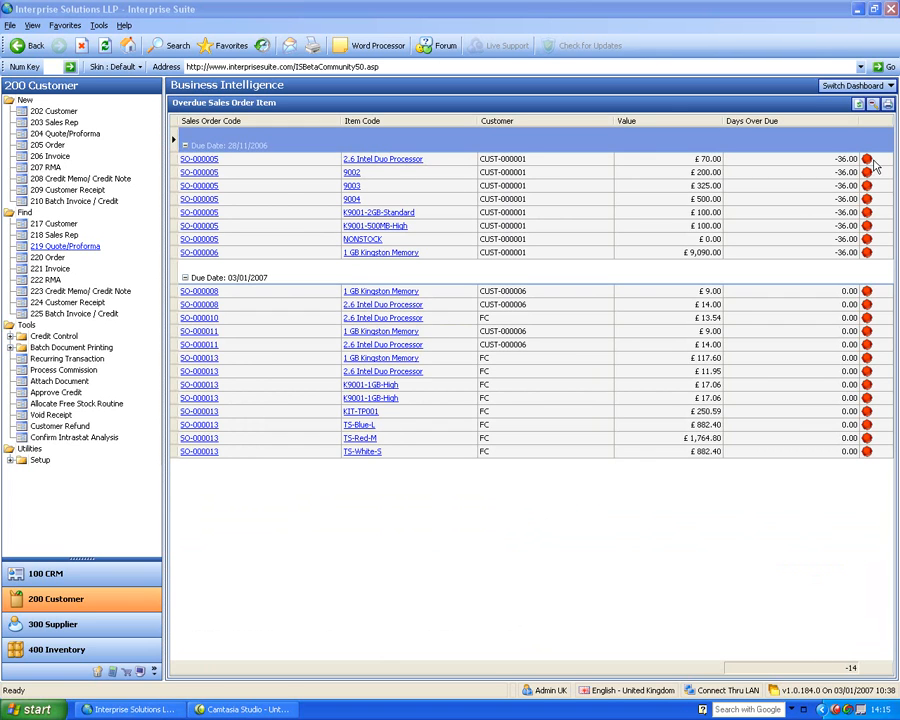
click(834, 159)
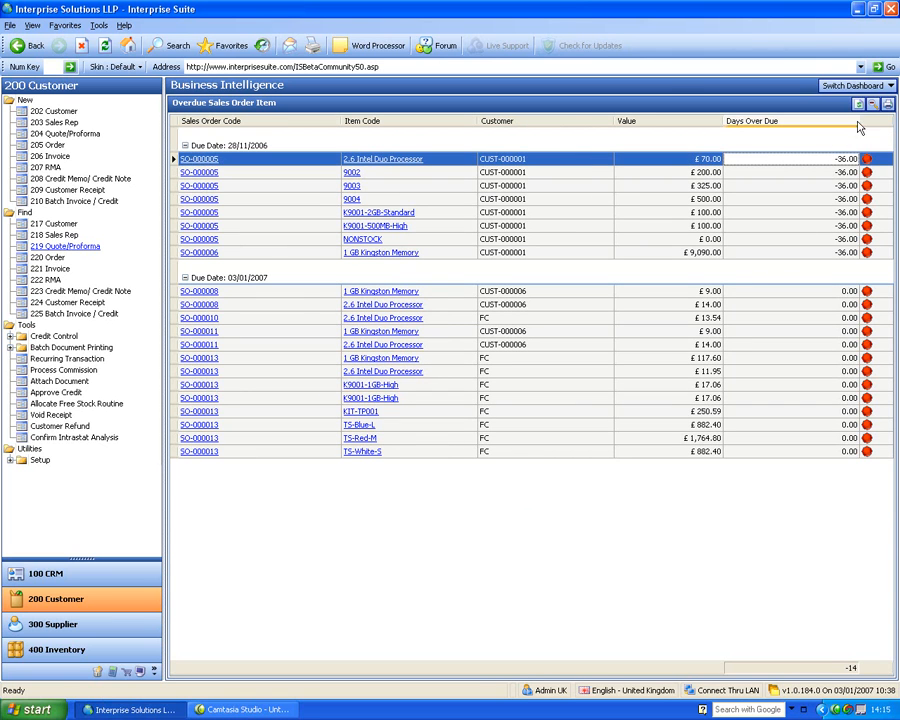
click(886, 103)
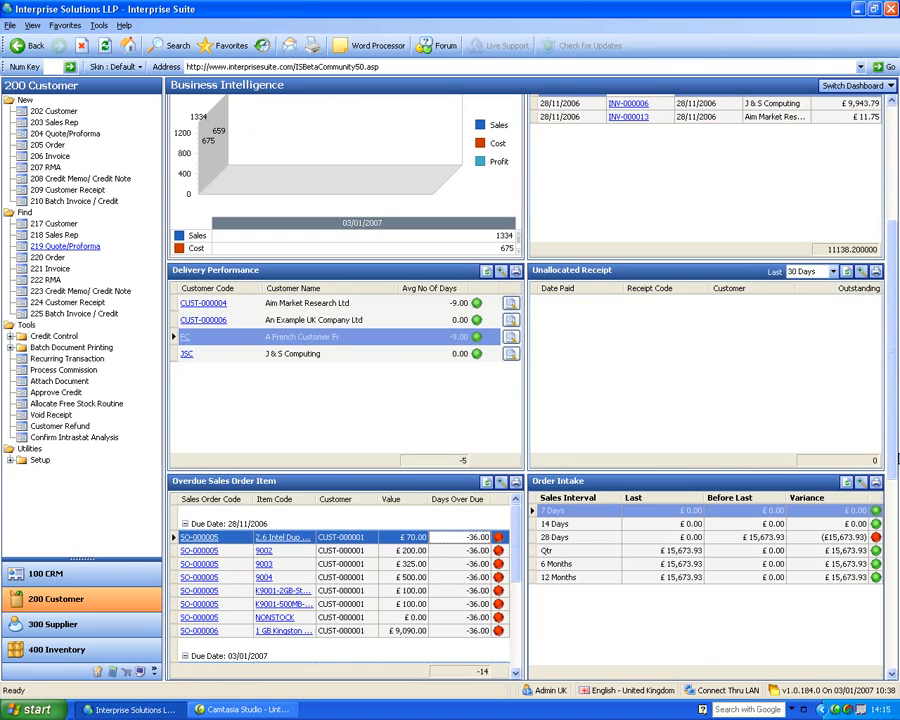
Review the Schedule Of Receivables and Volume of Customer sections, and return to the Workflow dashboard
drag(895, 458, 886, 599)
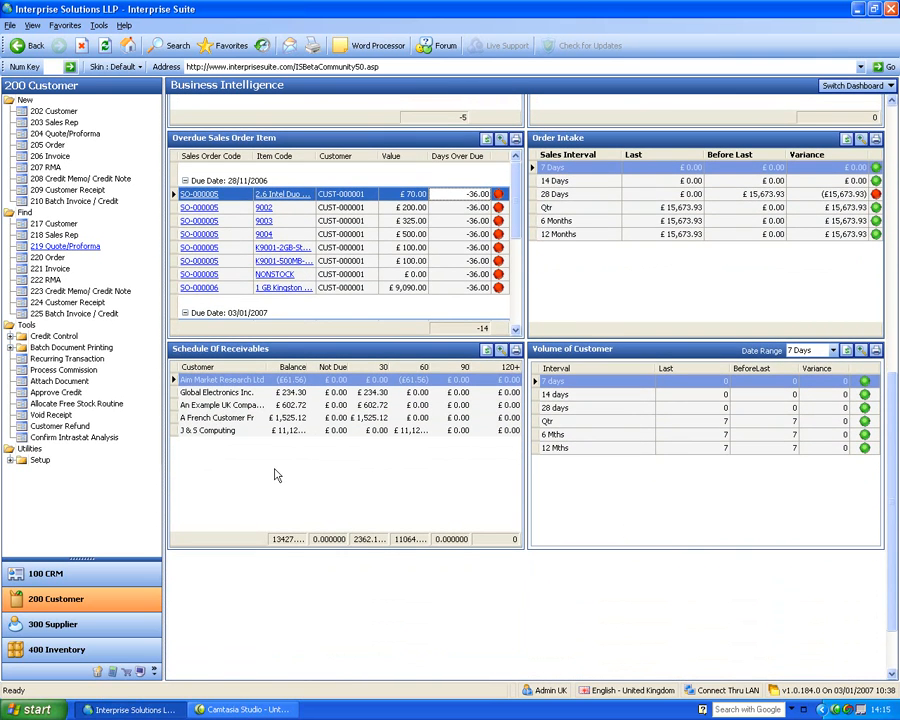
drag(893, 390, 875, 91)
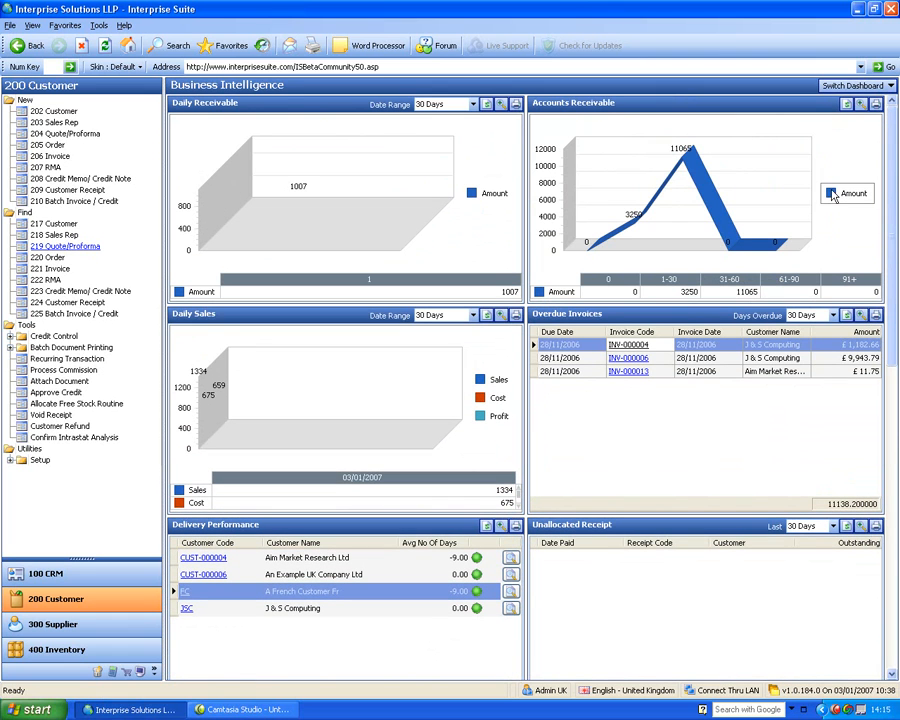
click(855, 85)
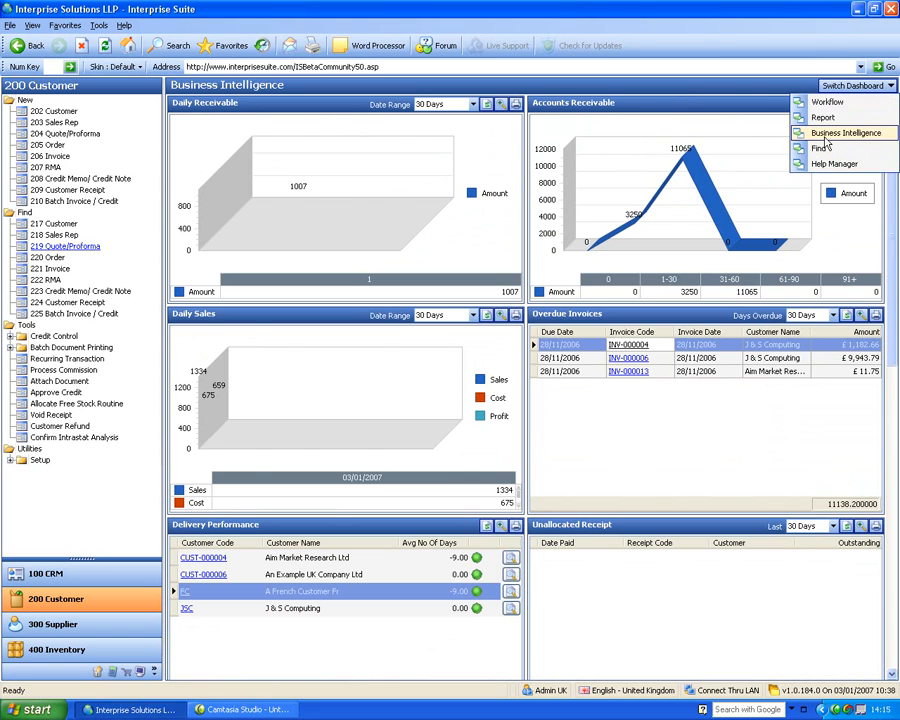
click(827, 101)
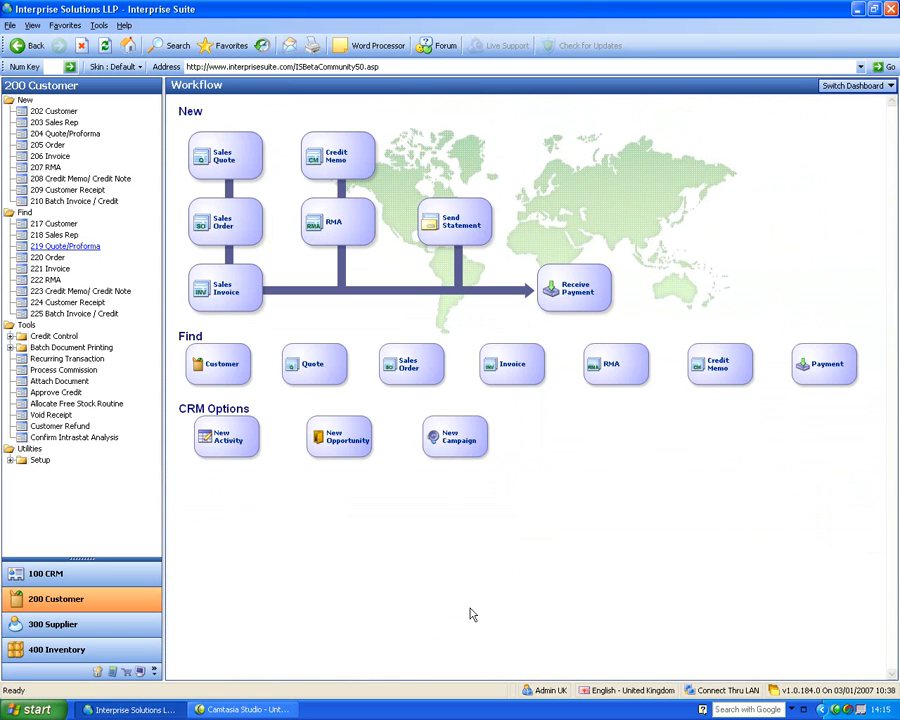